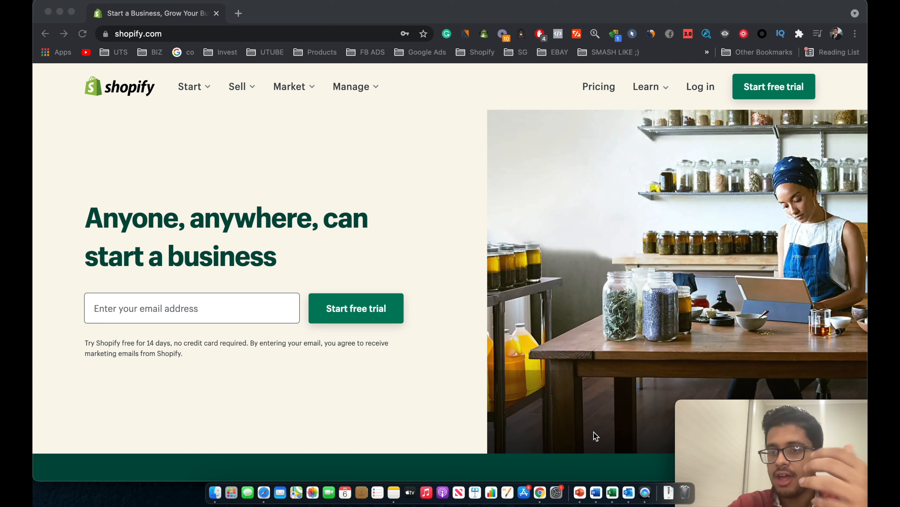
# Start a Shopify free trial with an e-mail, password and store name TheMoodOcto.
pyautogui.scroll(-2, 582, 389)
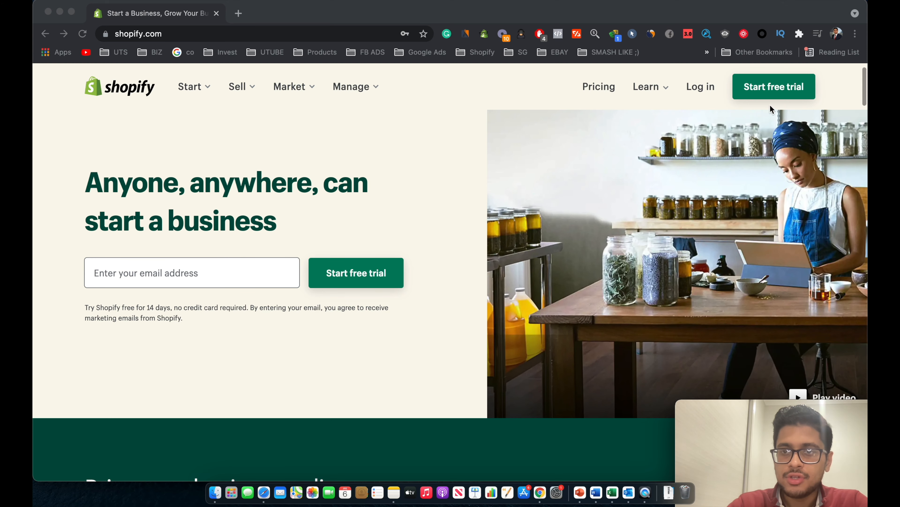
pyautogui.click(778, 79)
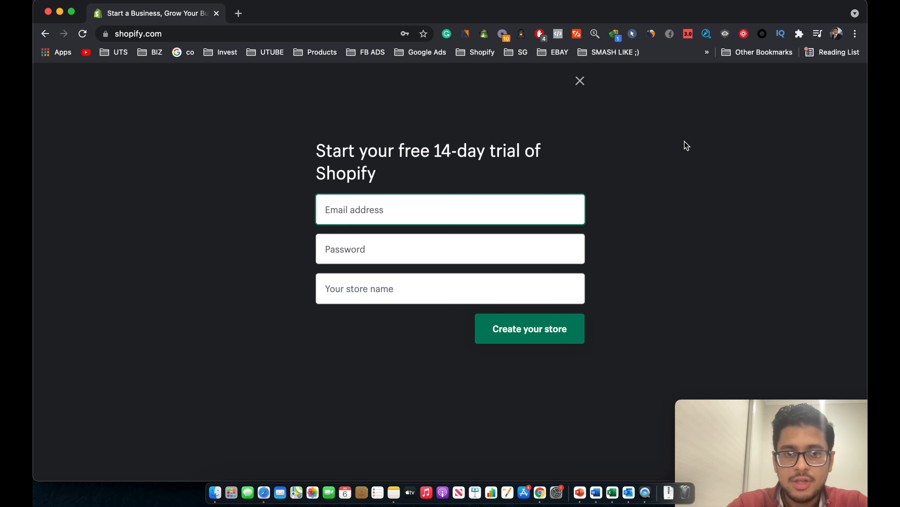
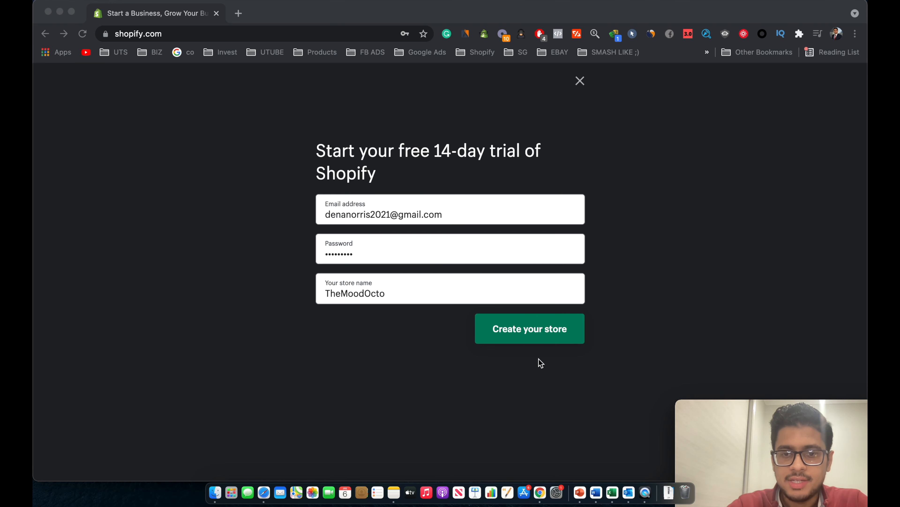
pyautogui.click(536, 333)
pyautogui.click(530, 329)
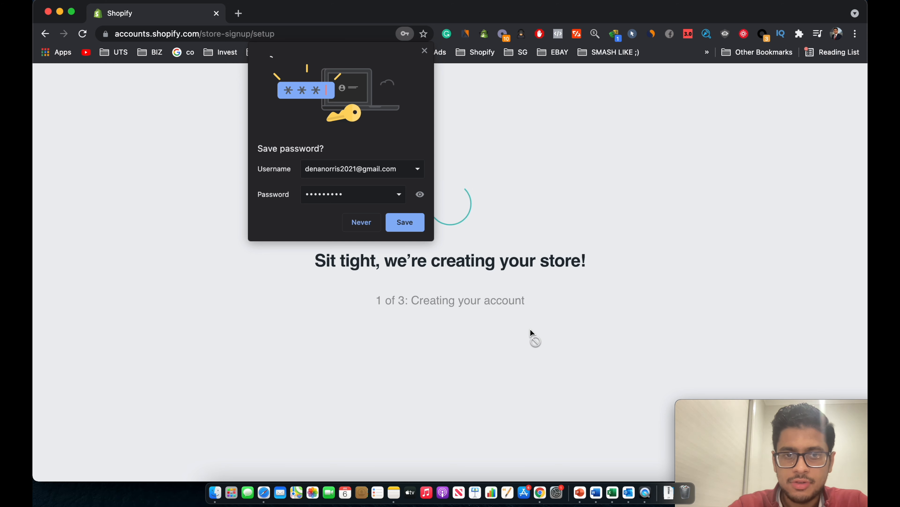
# Save the password and answer: just playing around, $5,000–$50,000 AUD revenue, Electronics.
pyautogui.click(398, 224)
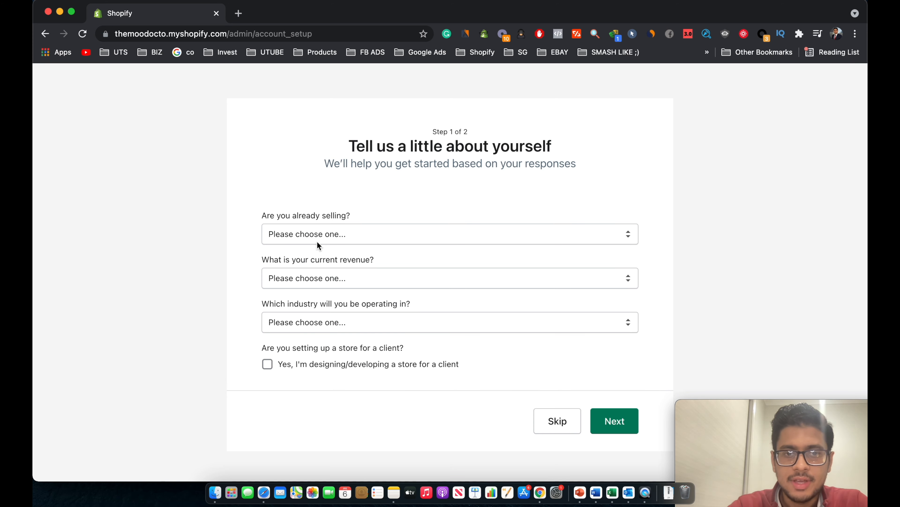
pyautogui.click(303, 235)
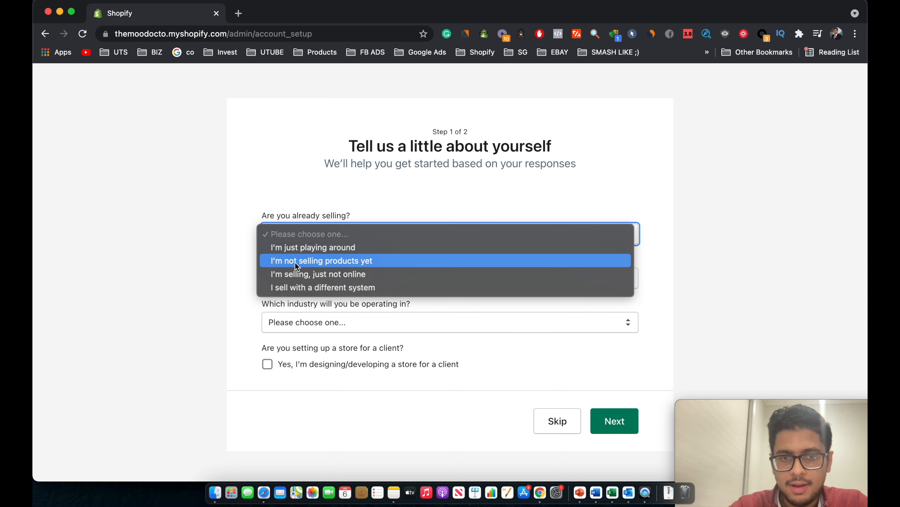
pyautogui.click(302, 258)
pyautogui.click(302, 269)
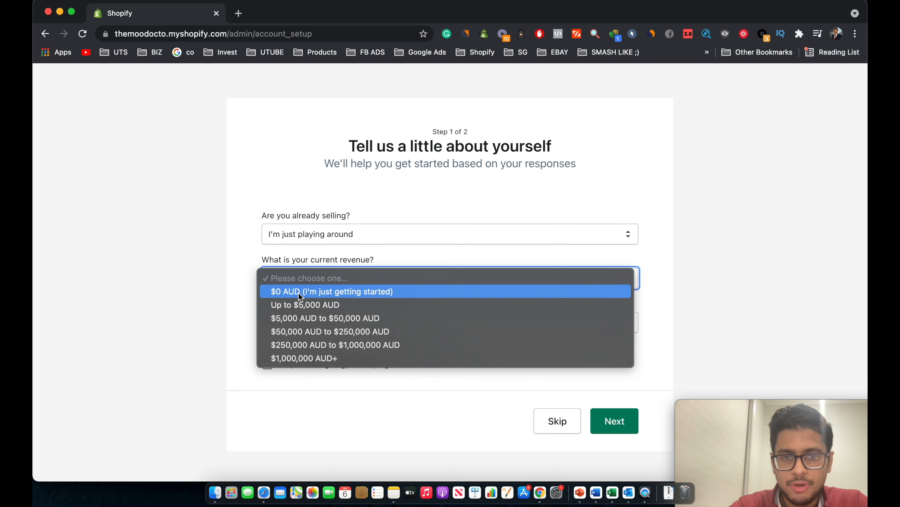
pyautogui.click(296, 316)
pyautogui.click(312, 326)
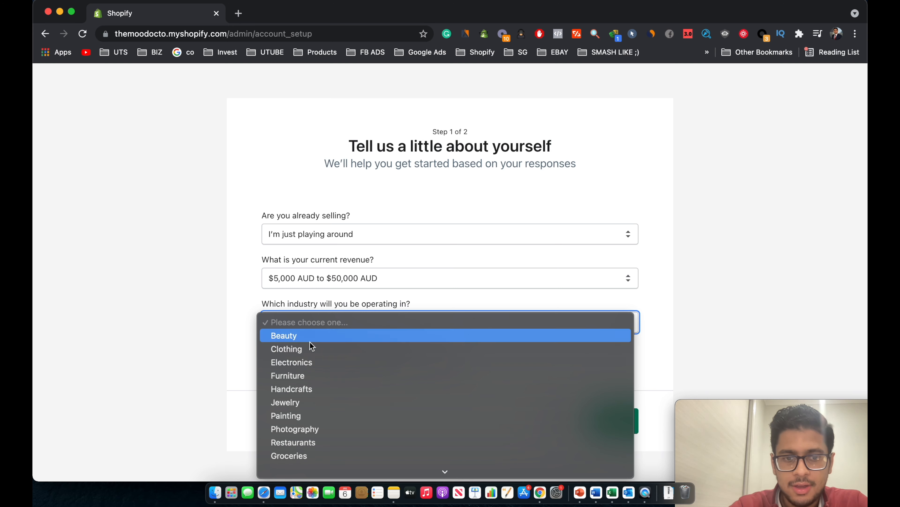
pyautogui.click(311, 369)
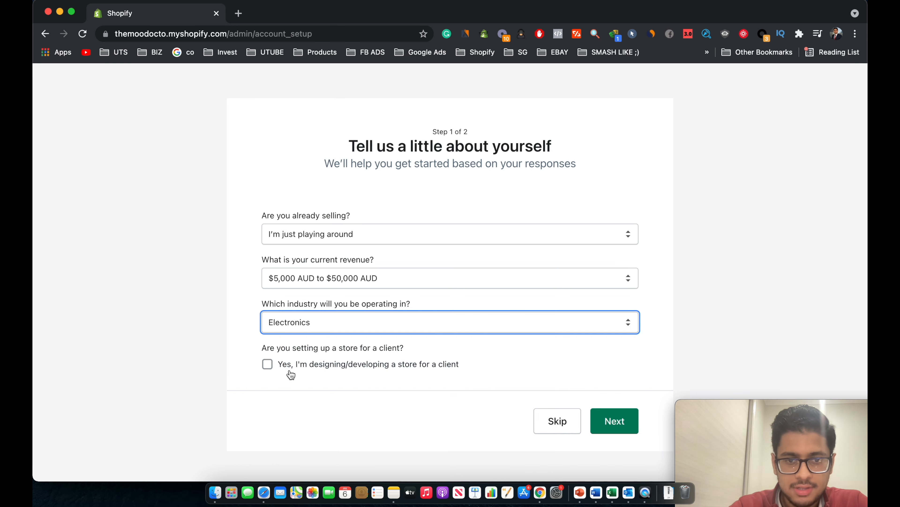
pyautogui.click(610, 425)
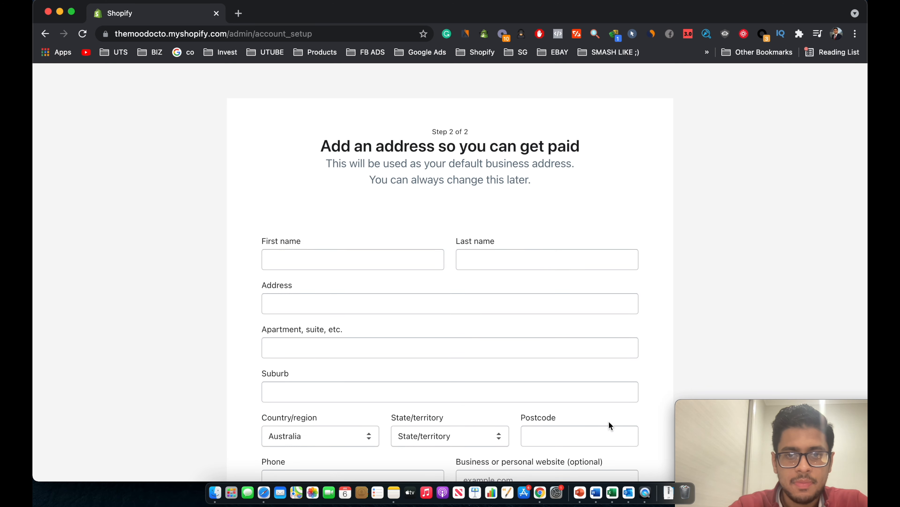
# Leave the address blank and enter the store despite the unsupported-browser warning.
pyautogui.scroll(-2, 581, 440)
pyautogui.scroll(2, 579, 440)
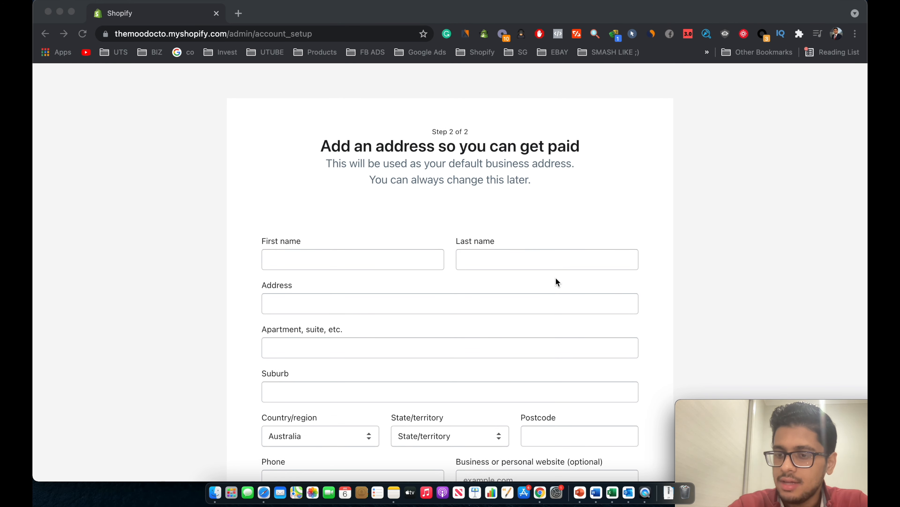
pyautogui.scroll(-3, 556, 279)
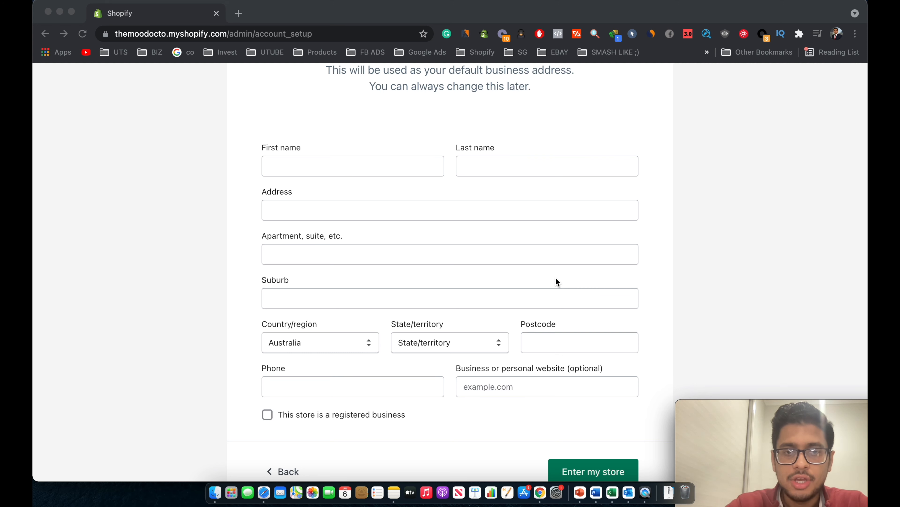
pyautogui.scroll(3, 556, 278)
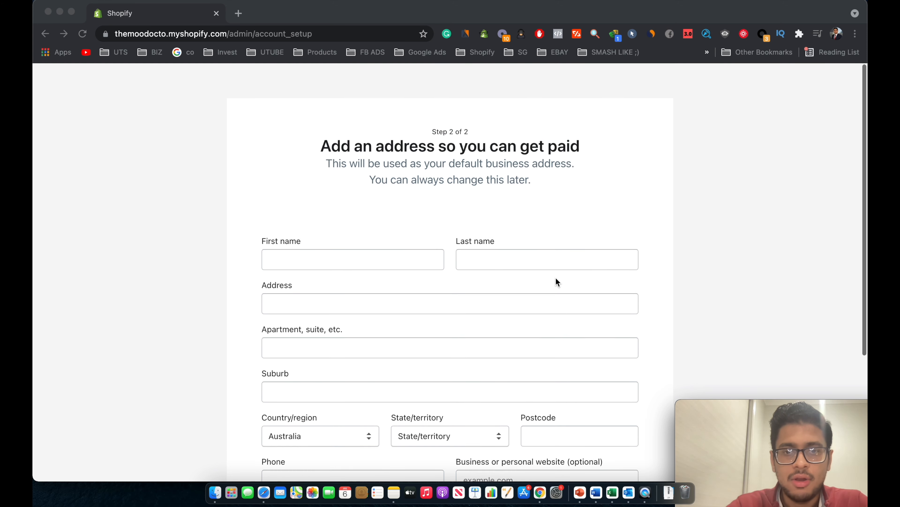
pyautogui.scroll(-4, 556, 278)
pyautogui.scroll(3, 556, 280)
pyautogui.scroll(-1, 556, 280)
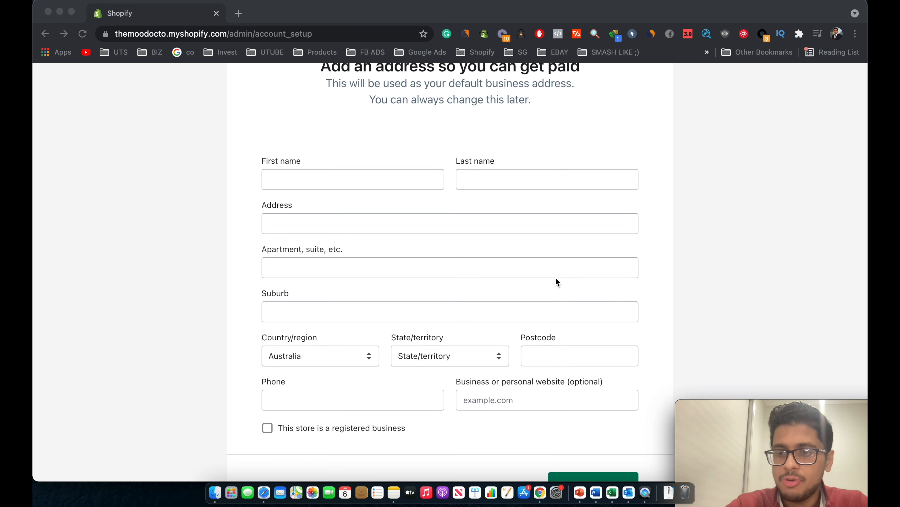
pyautogui.scroll(-3, 556, 278)
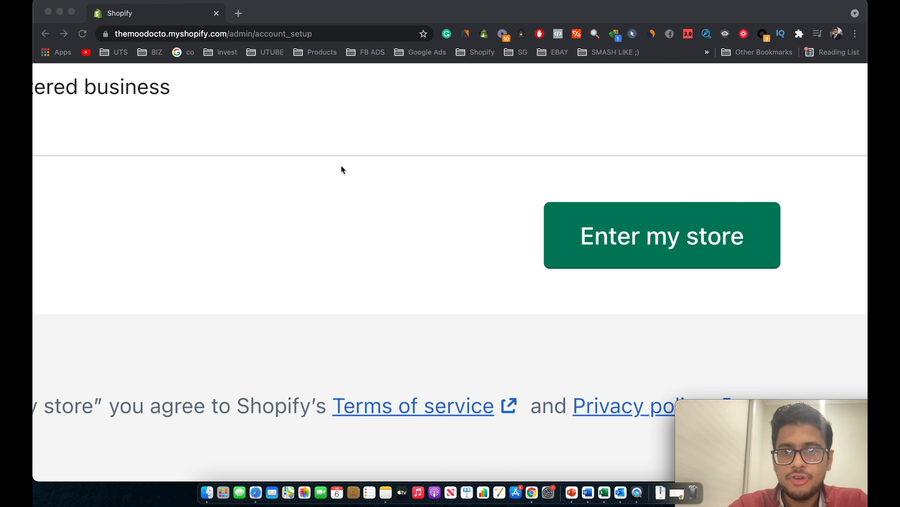
pyautogui.click(472, 222)
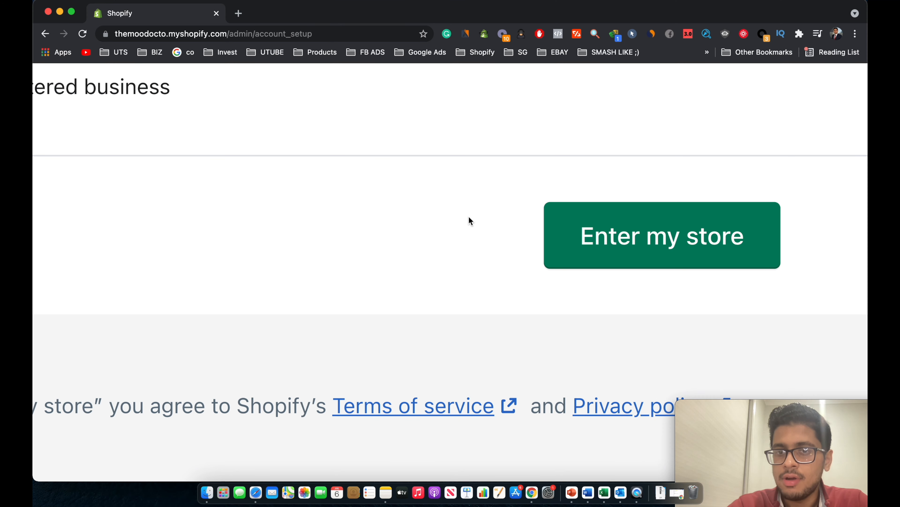
pyautogui.click(577, 250)
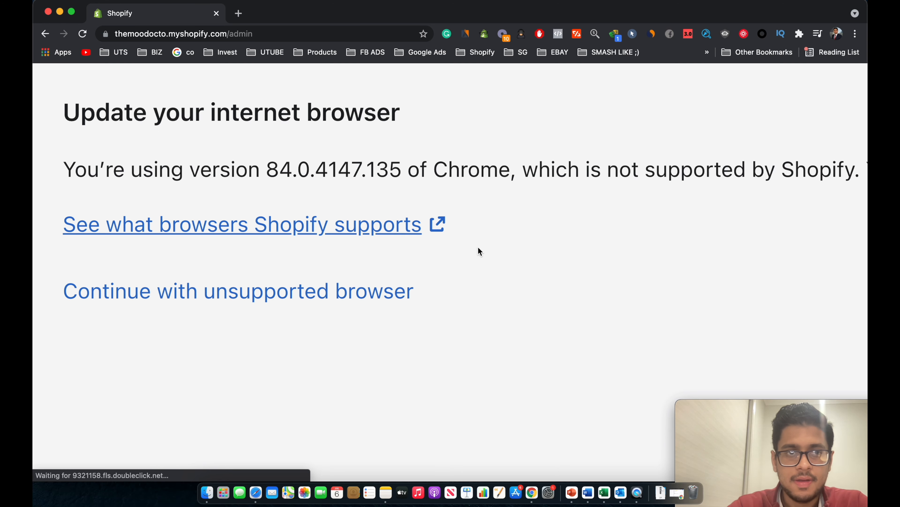
pyautogui.click(326, 293)
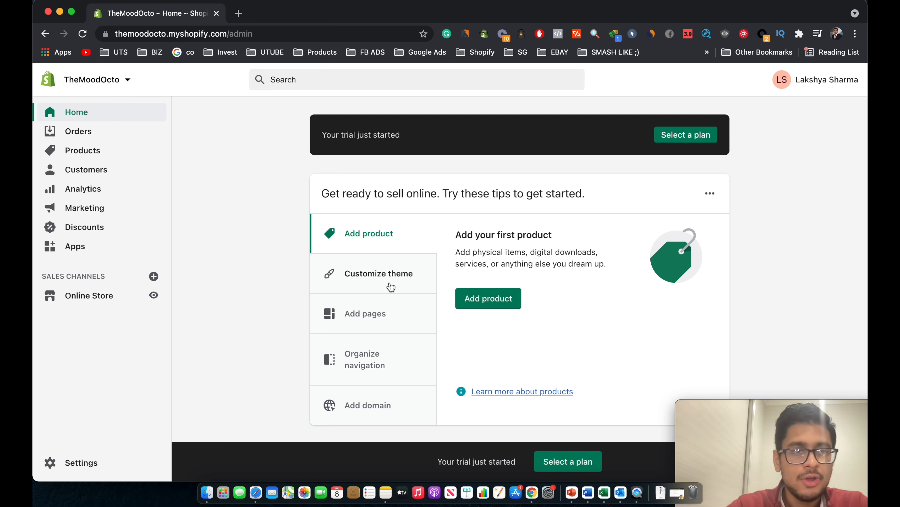
# Look over the Products list and the admin Home dashboard.
pyautogui.click(115, 151)
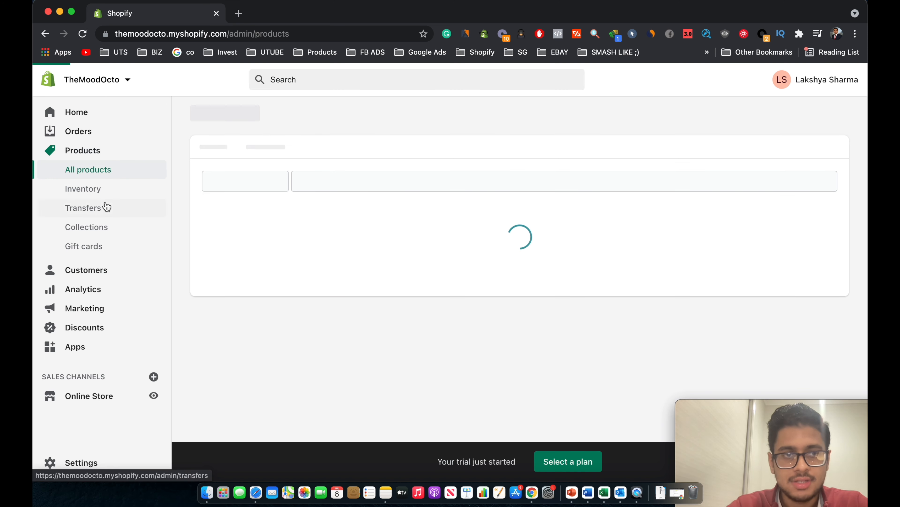
pyautogui.click(99, 112)
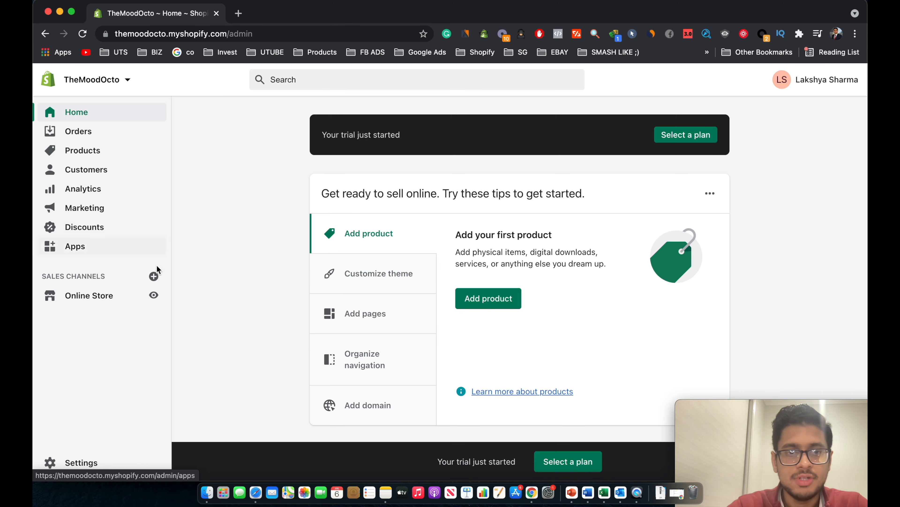
pyautogui.scroll(-6, 275, 320)
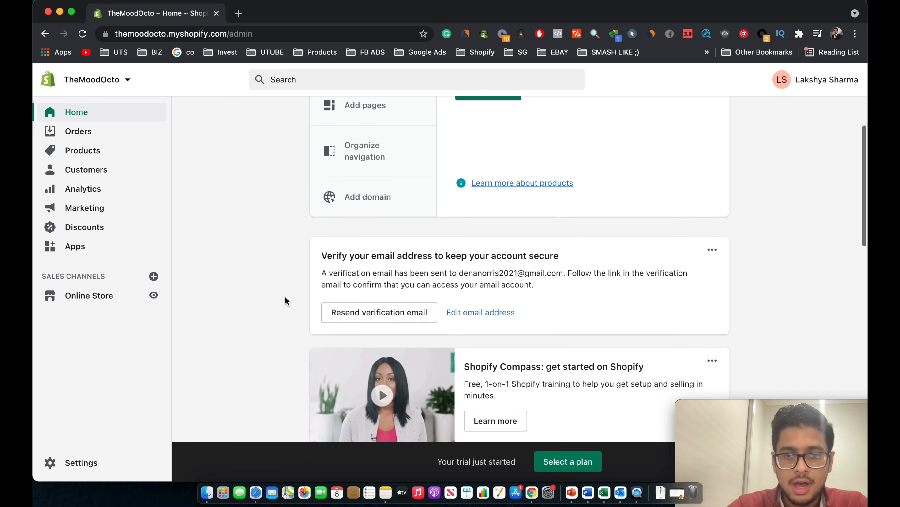
pyautogui.scroll(6, 286, 297)
pyautogui.scroll(-12, 285, 297)
pyautogui.scroll(5, 285, 297)
# Review the Basic Shopify plan with monthly USD 29.00 billing, then return to Home.
pyautogui.click(569, 461)
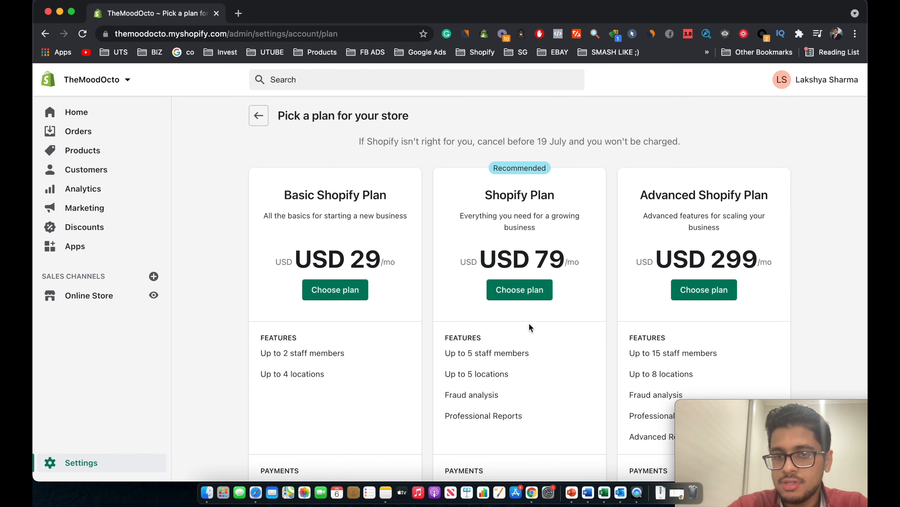
pyautogui.scroll(-5, 530, 323)
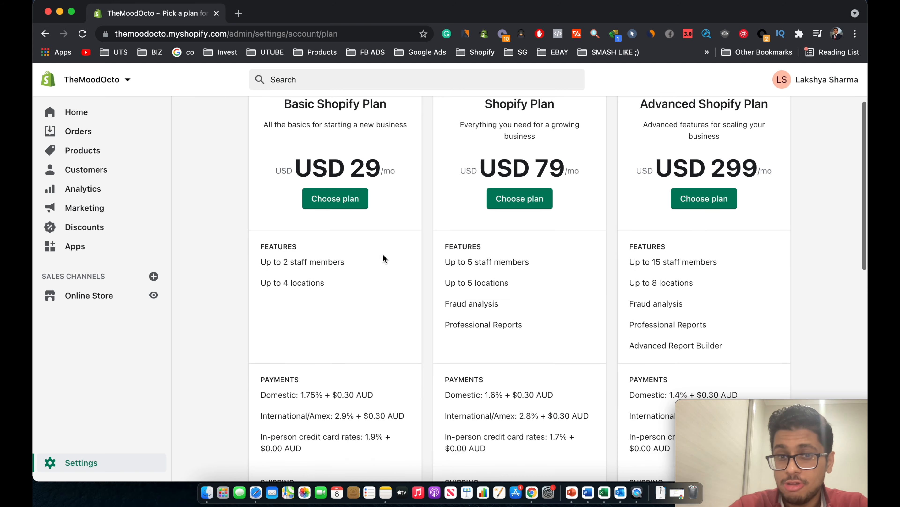
pyautogui.click(354, 200)
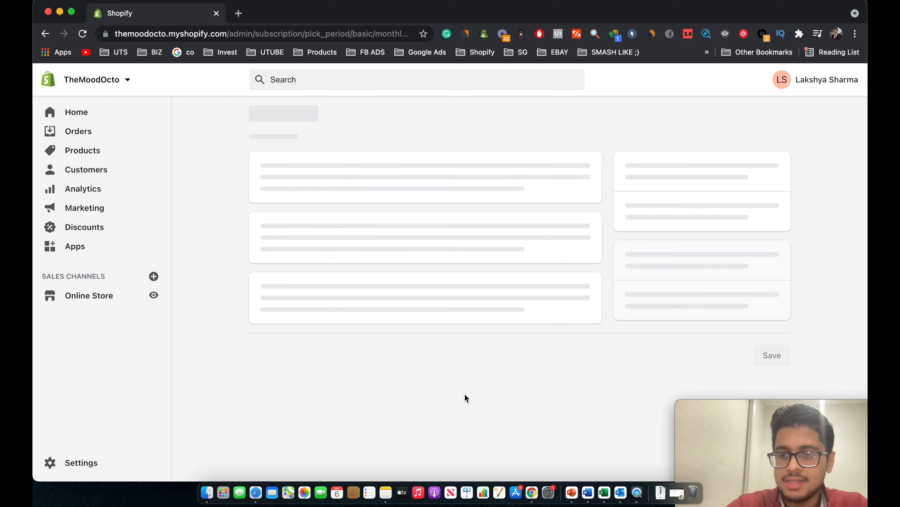
pyautogui.click(343, 220)
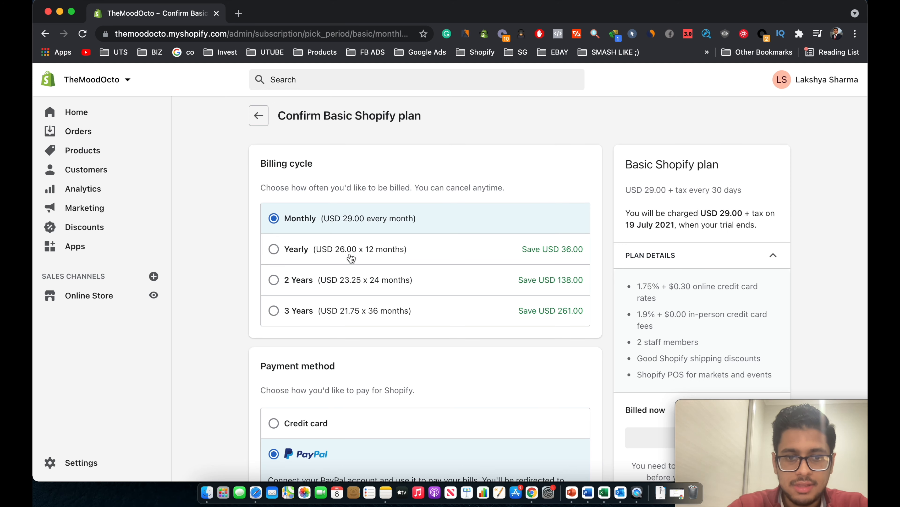
pyautogui.scroll(-8, 362, 308)
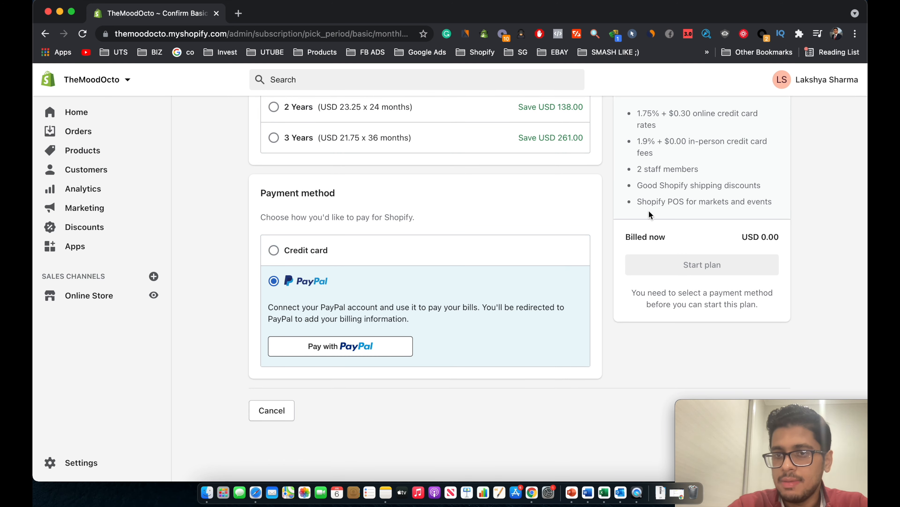
pyautogui.scroll(3, 645, 209)
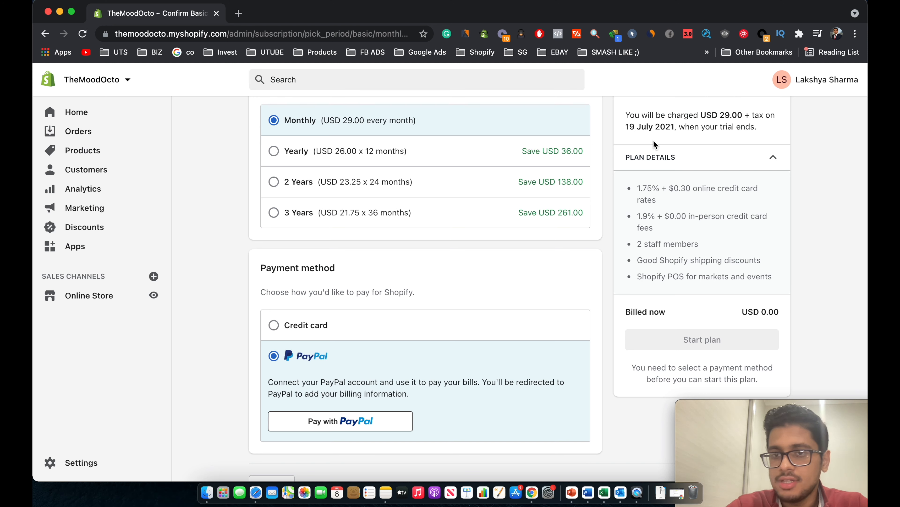
pyautogui.scroll(1, 635, 163)
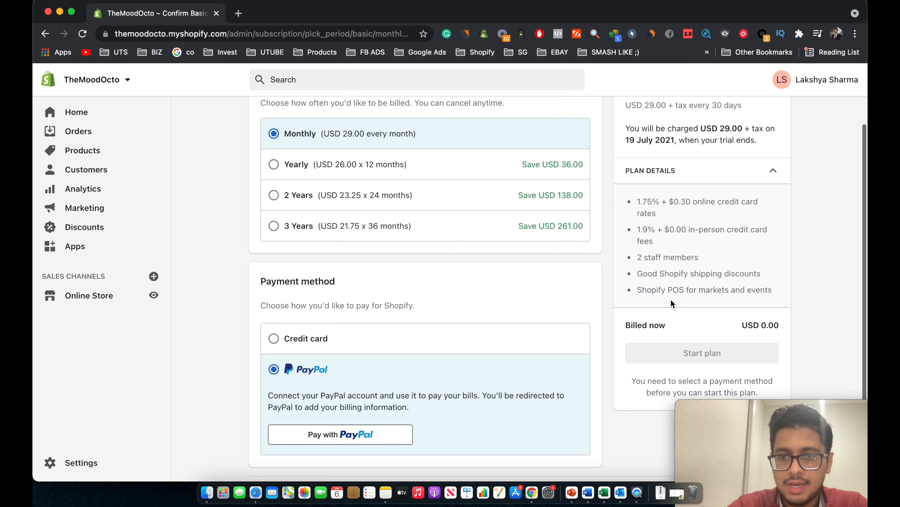
pyautogui.scroll(-2, 494, 363)
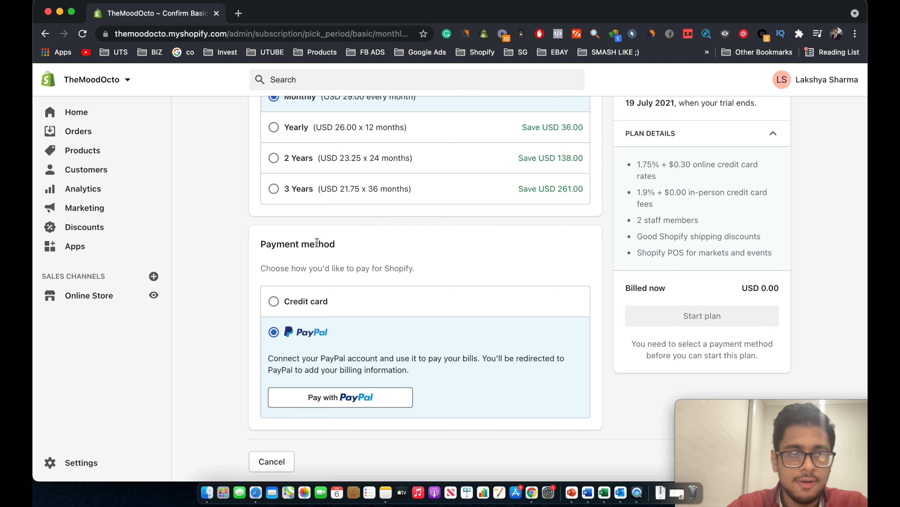
pyautogui.click(136, 113)
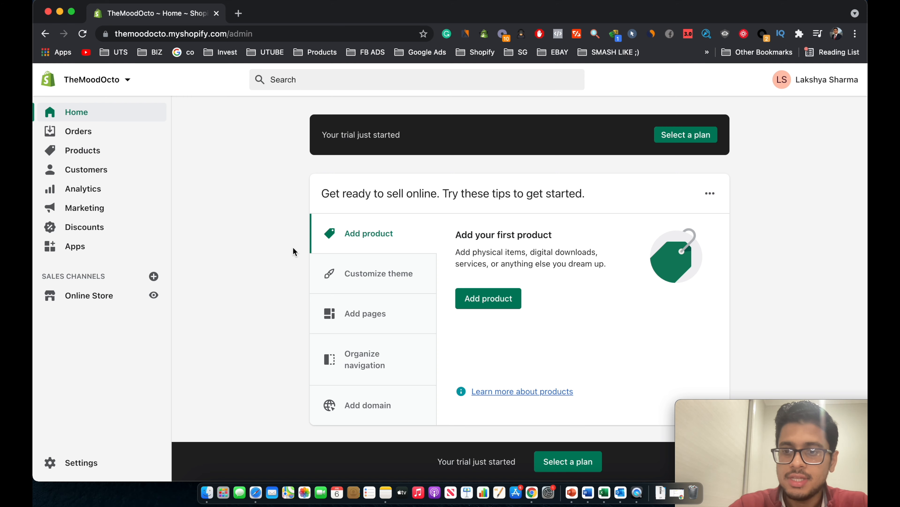
# Open the Shopify App Store from the store's Apps page.
pyautogui.click(101, 250)
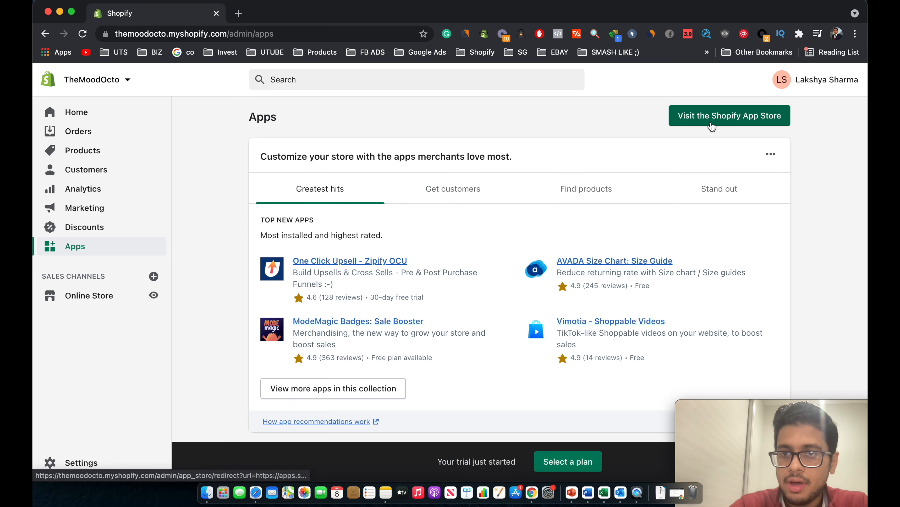
pyautogui.click(712, 127)
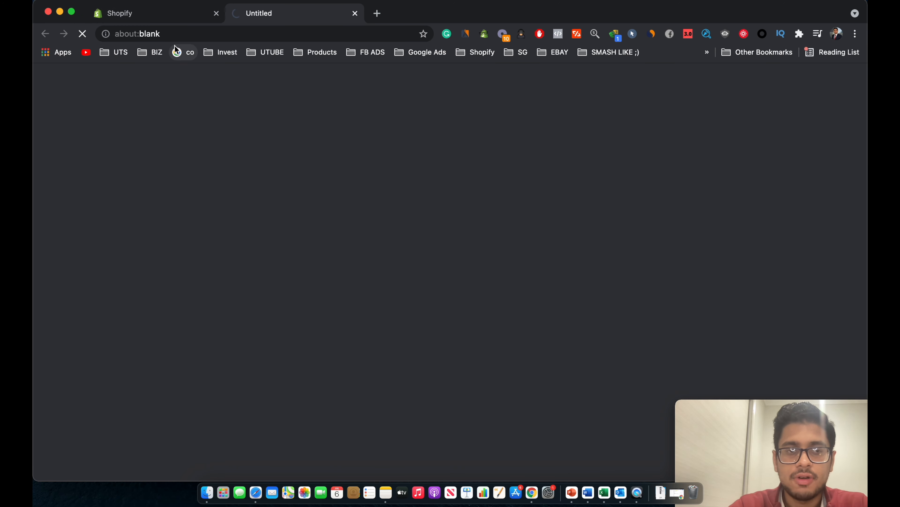
pyautogui.click(153, 14)
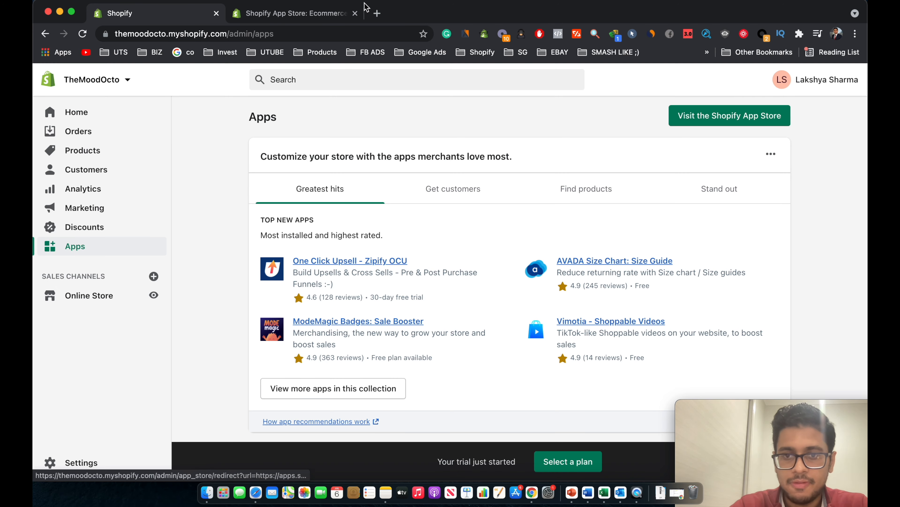
pyautogui.click(298, 16)
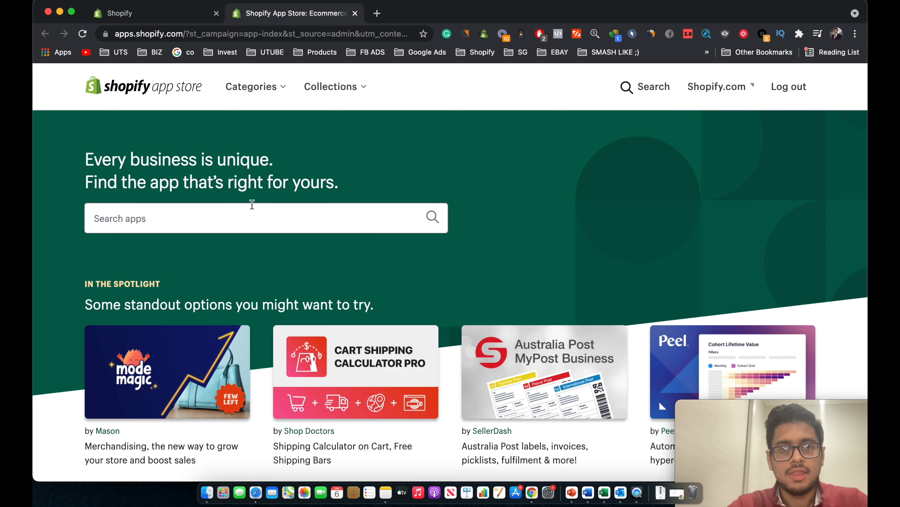
# Search the App Store for 'oberlo' and open the Oberlo app.
pyautogui.write('oberlo')
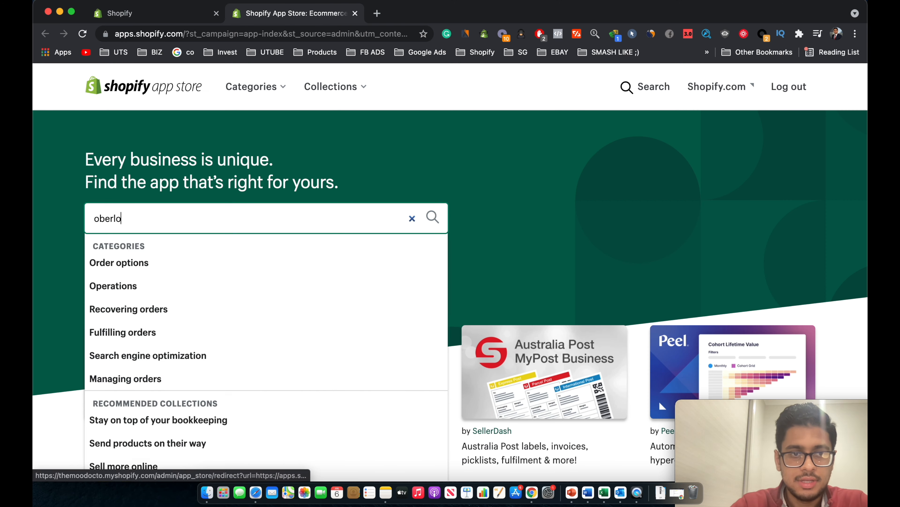
pyautogui.press('Return')
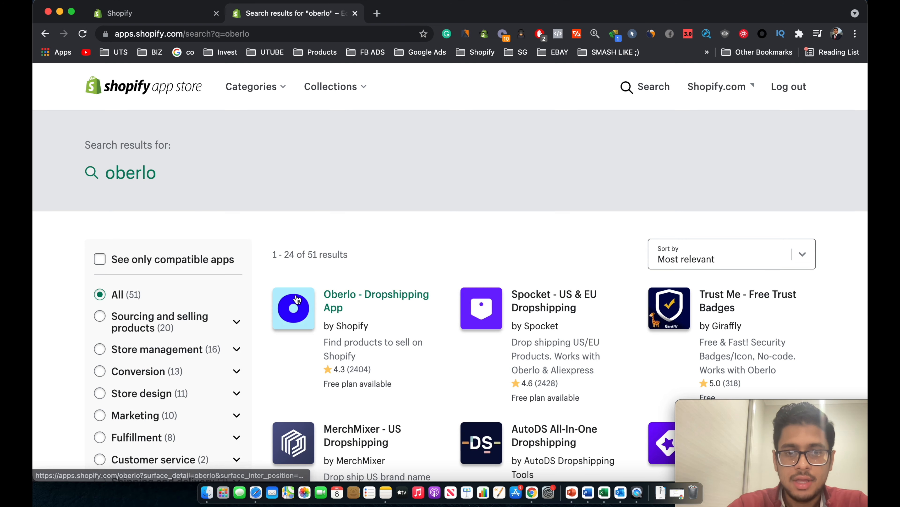
pyautogui.click(297, 300)
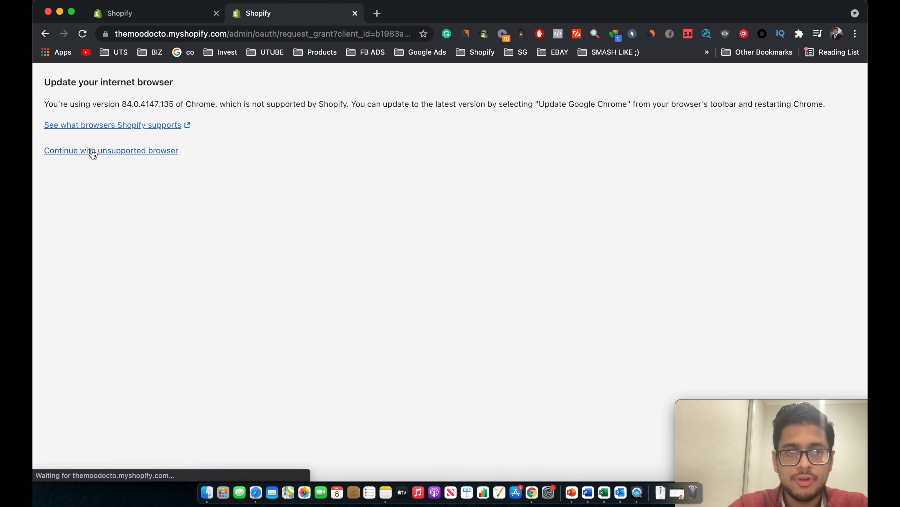
# Install Oberlo on TheMoodOcto and create a free Oberlo account.
pyautogui.click(92, 151)
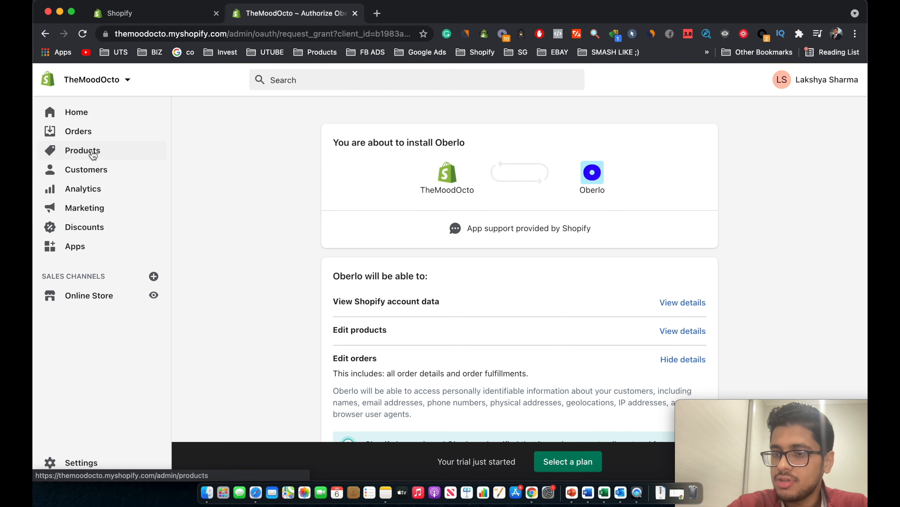
pyautogui.scroll(-3, 361, 298)
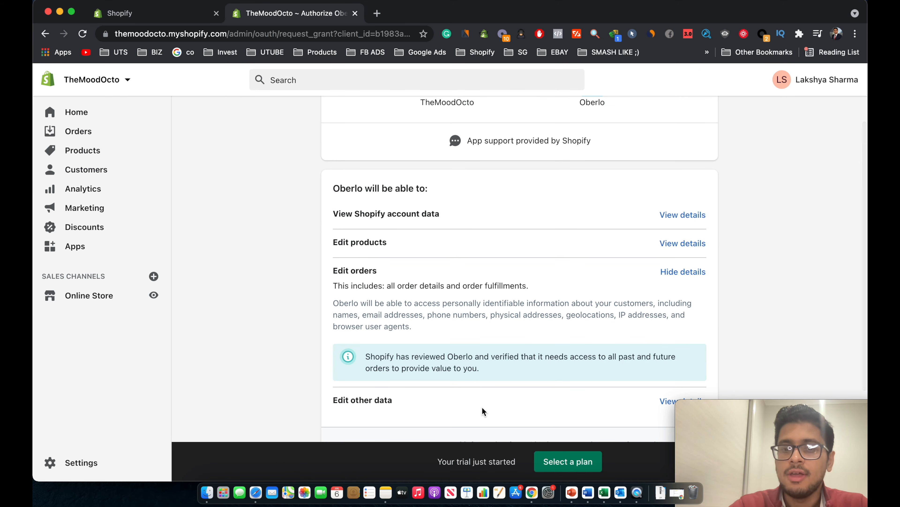
pyautogui.scroll(-3, 569, 348)
pyautogui.click(705, 383)
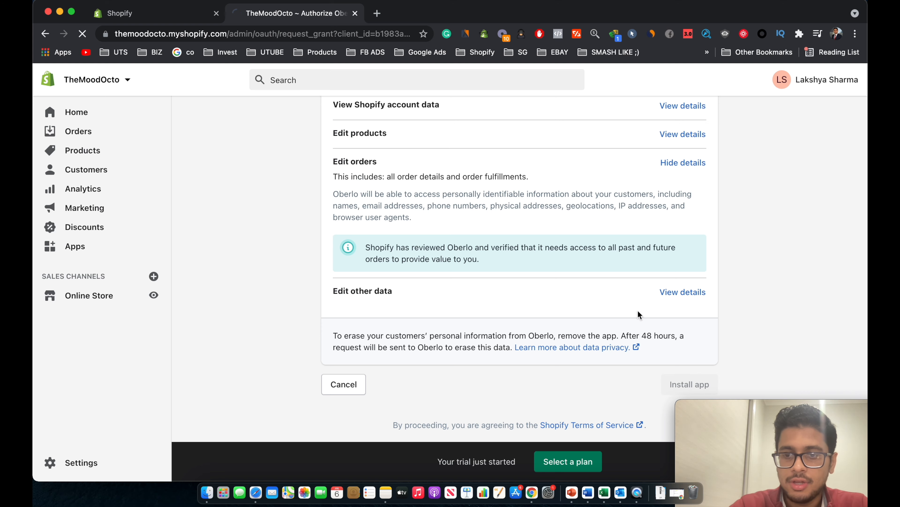
pyautogui.scroll(2, 594, 264)
pyautogui.scroll(3, 594, 264)
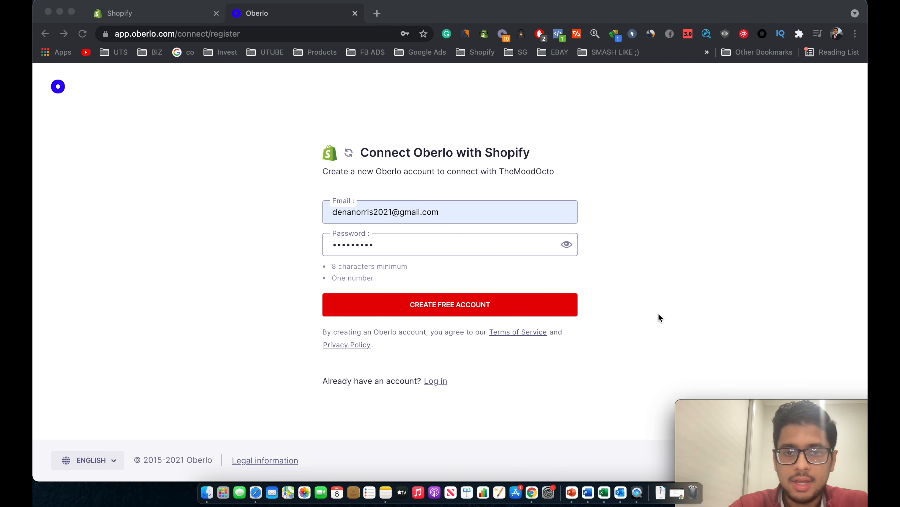
pyautogui.click(554, 308)
pyautogui.click(555, 308)
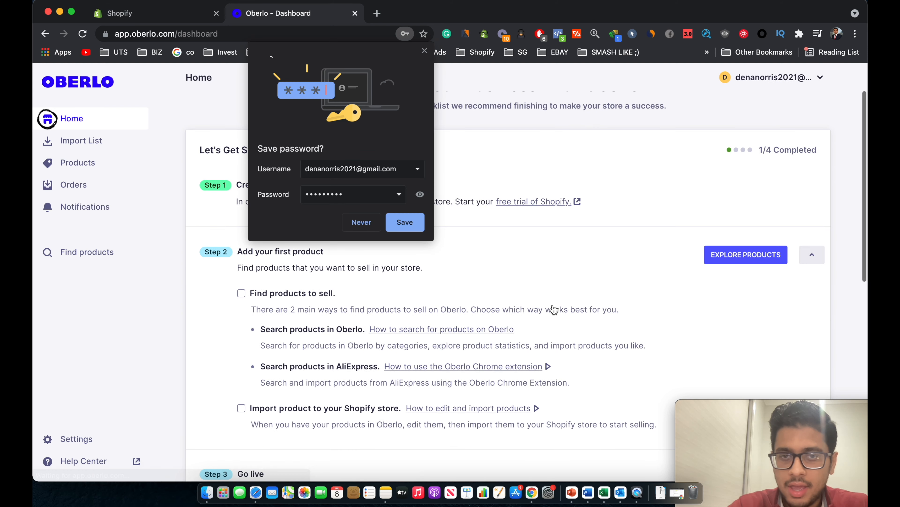
# Save the Oberlo login in Chrome and show the empty Import List.
pyautogui.click(412, 223)
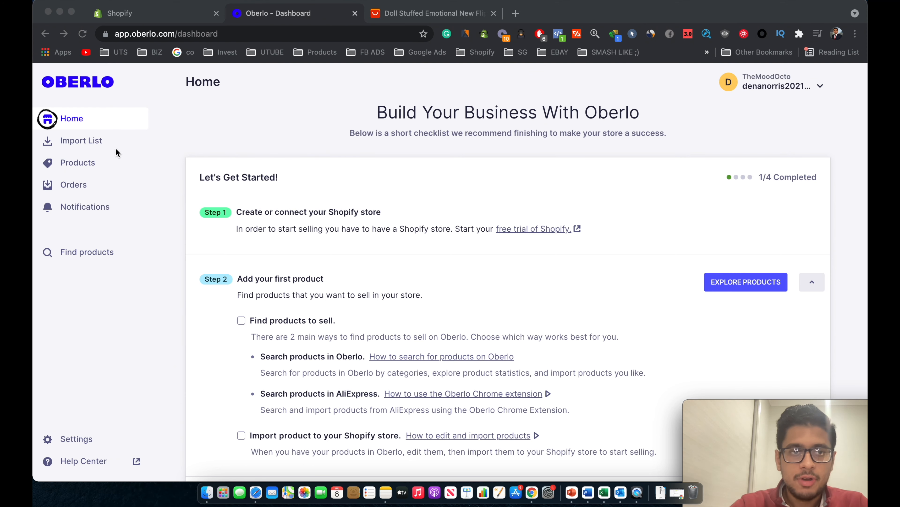
pyautogui.click(95, 142)
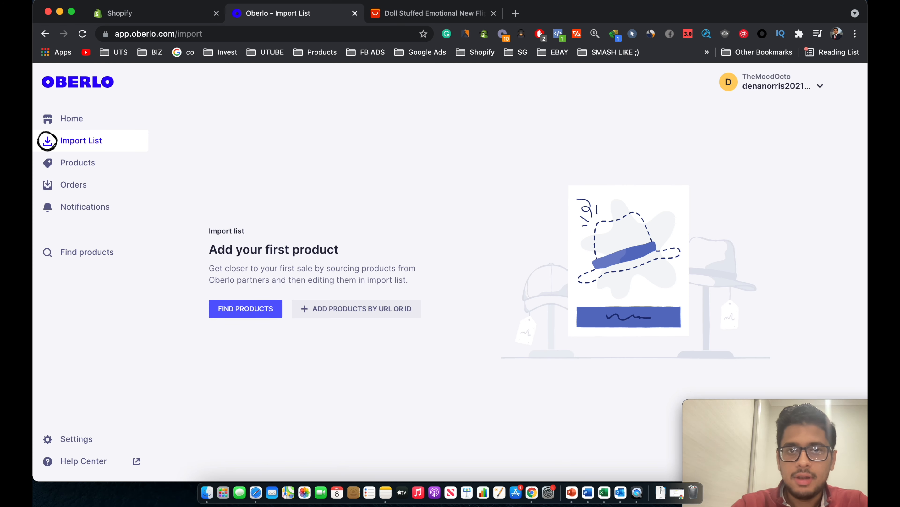
# Copy the flip octopus plush AliExpress URL for Oberlo's Add product by URL dialog.
pyautogui.click(426, 14)
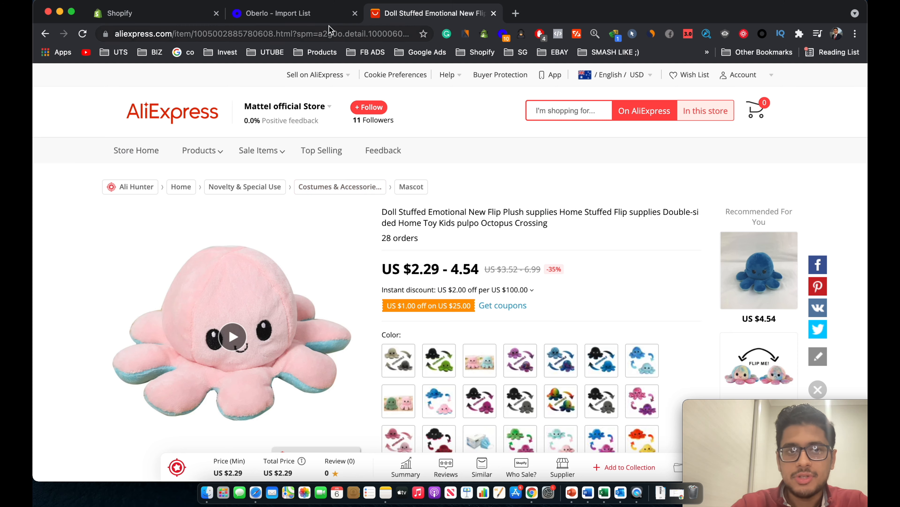
pyautogui.scroll(-1, 579, 191)
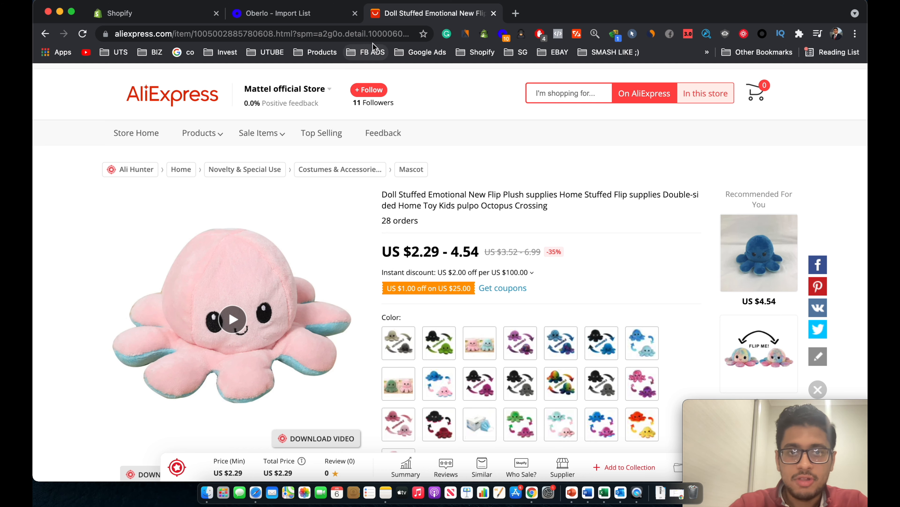
pyautogui.click(371, 35)
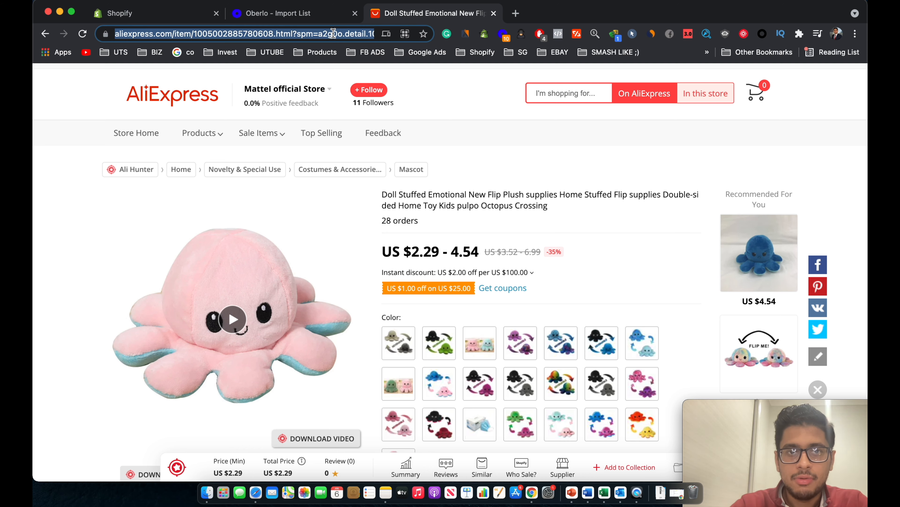
pyautogui.click(319, 14)
pyautogui.click(306, 309)
# Import the octopus plush from the pasted URL and retitle it 'TheMood Octo'.
pyautogui.click(322, 231)
pyautogui.press('super+v')
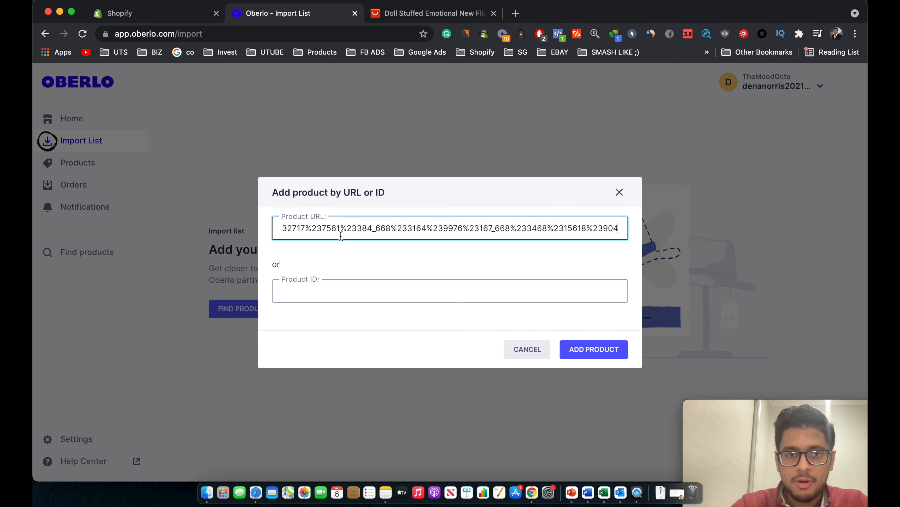
pyautogui.click(580, 355)
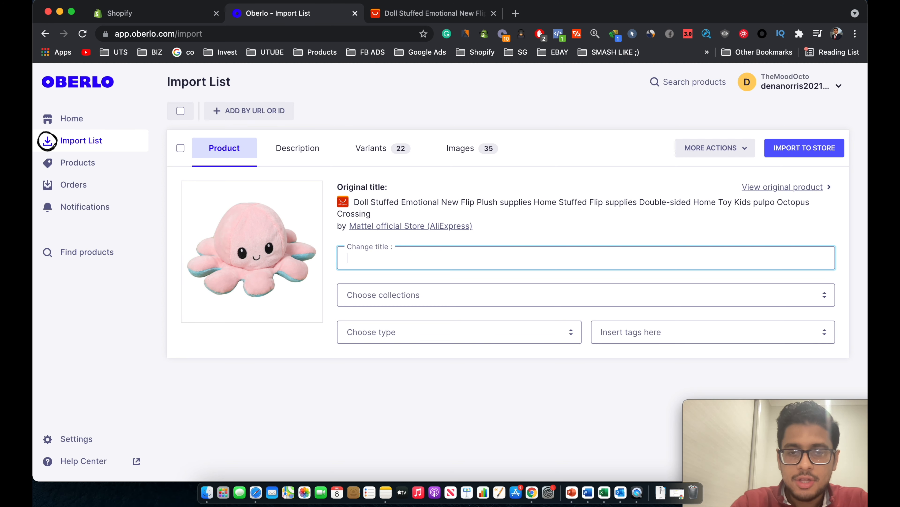
pyautogui.write('TheMood Octo')
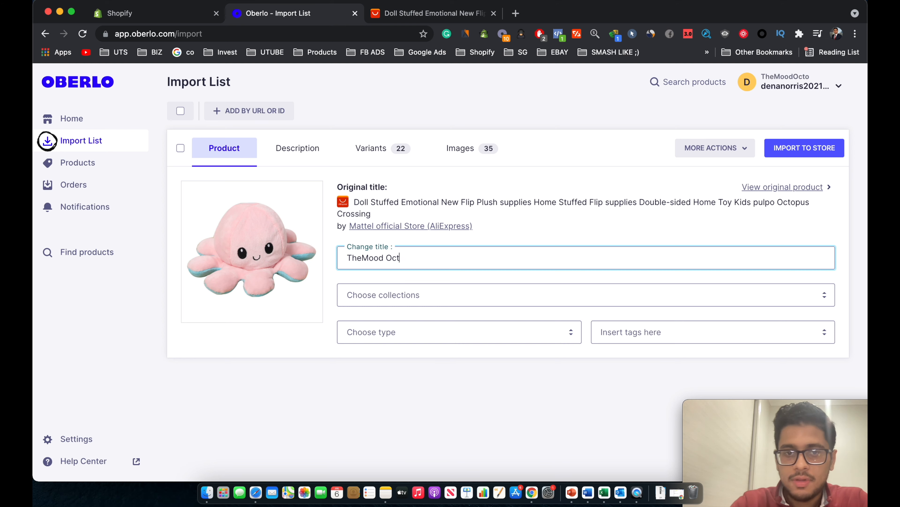
# Delete the entire supplier description of the product.
pyautogui.click(315, 151)
pyautogui.click(316, 276)
pyautogui.press('super+a')
pyautogui.press('BackSpace')
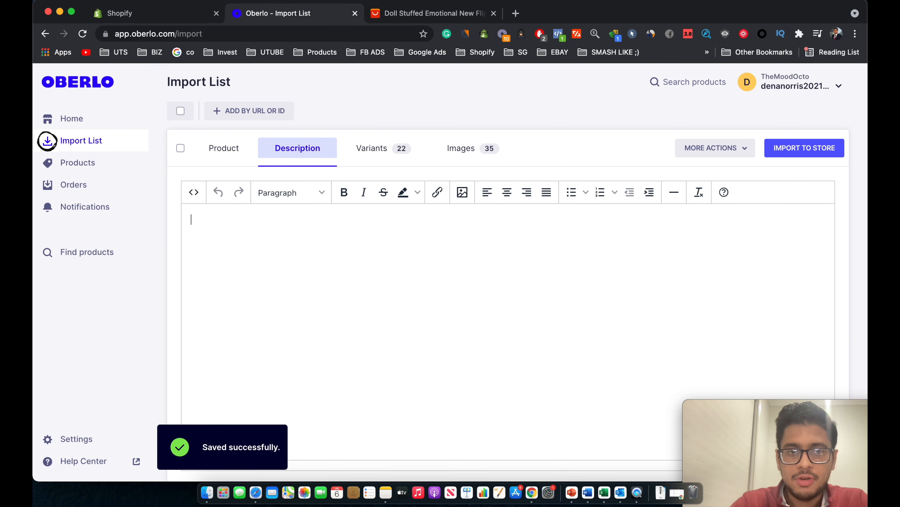
# Tick the Army Green, Blue and Brown colour variants for import.
pyautogui.click(370, 156)
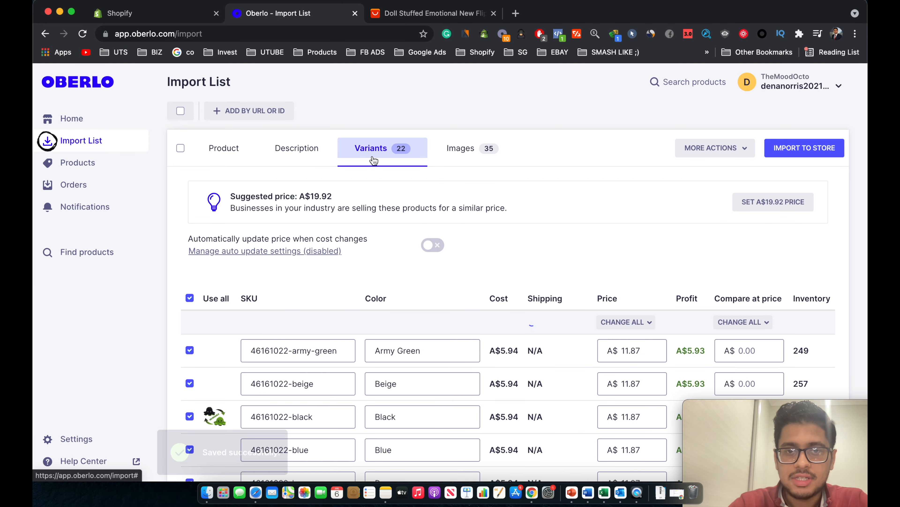
pyautogui.scroll(-5, 352, 275)
pyautogui.scroll(4, 353, 276)
pyautogui.scroll(-2, 367, 290)
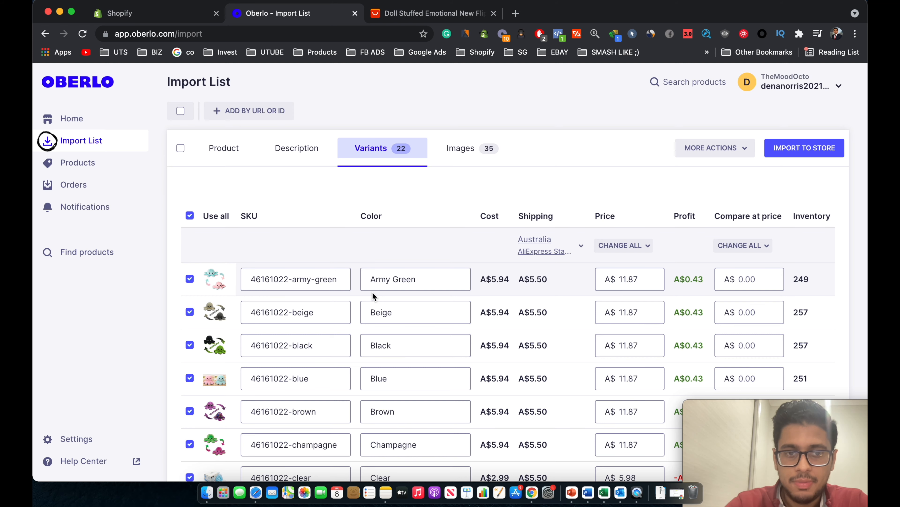
pyautogui.scroll(-10, 373, 292)
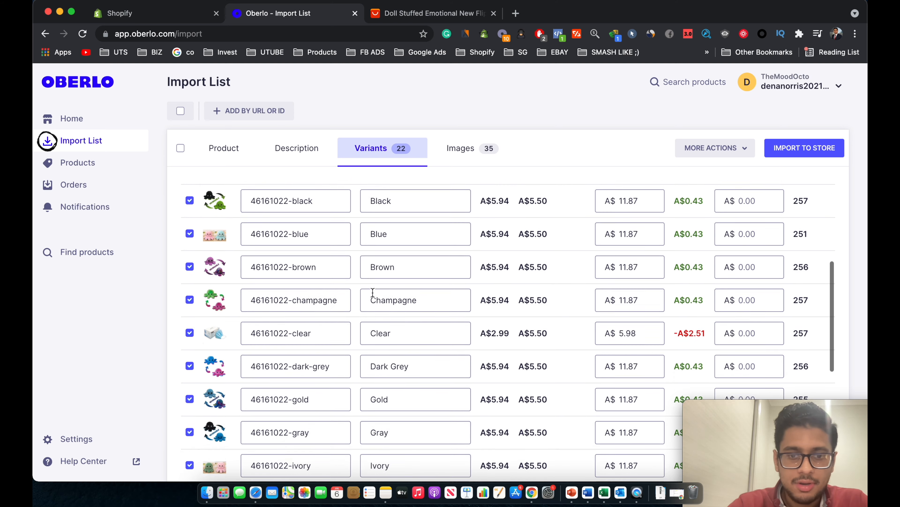
pyautogui.scroll(10, 372, 292)
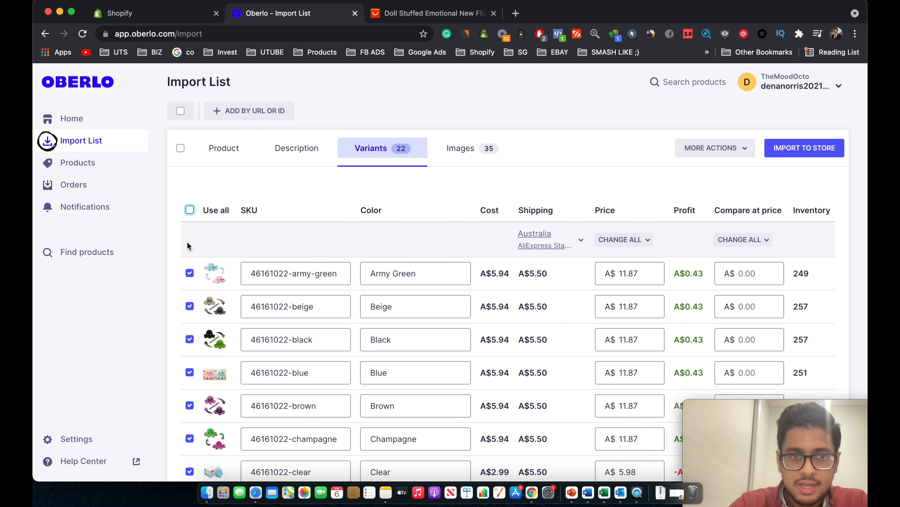
pyautogui.click(191, 276)
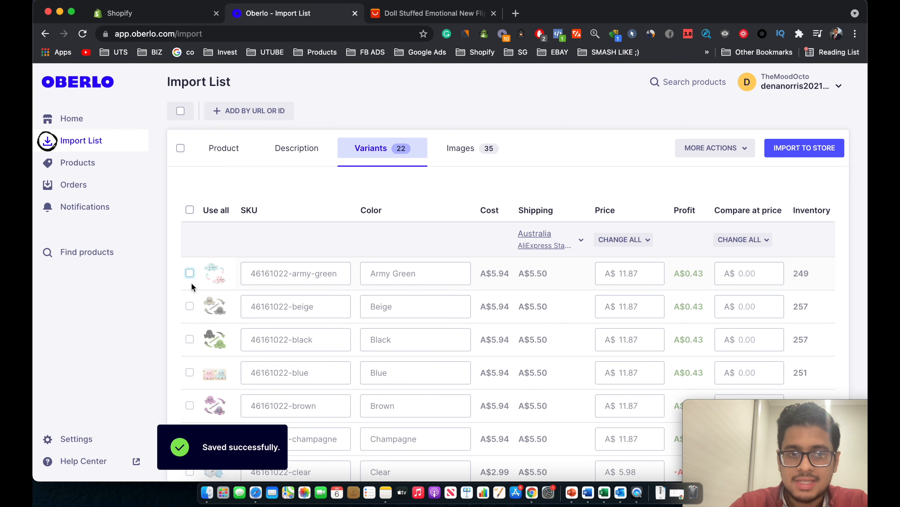
pyautogui.scroll(-1, 193, 337)
pyautogui.scroll(-2, 194, 319)
pyautogui.click(190, 311)
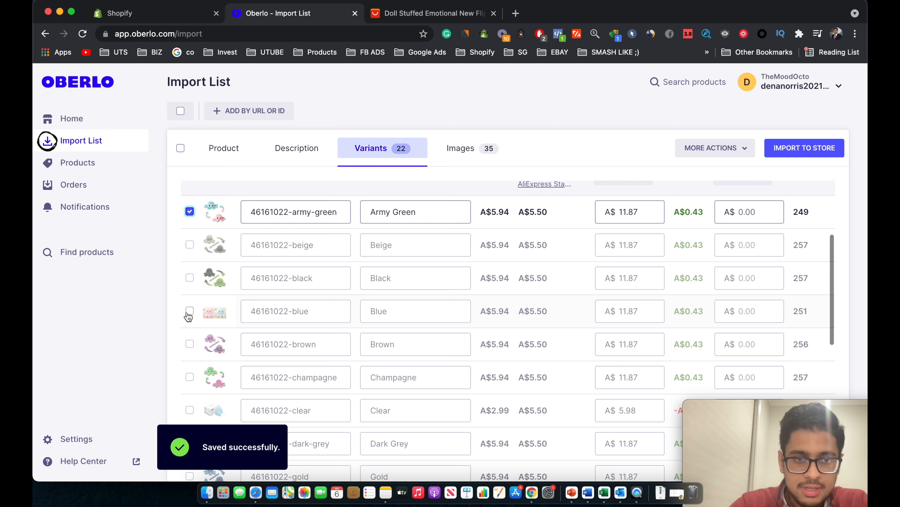
pyautogui.click(190, 345)
# Tick the Dark Grey, Lavender and Ivory variants, then view the product's images.
pyautogui.scroll(-3, 187, 348)
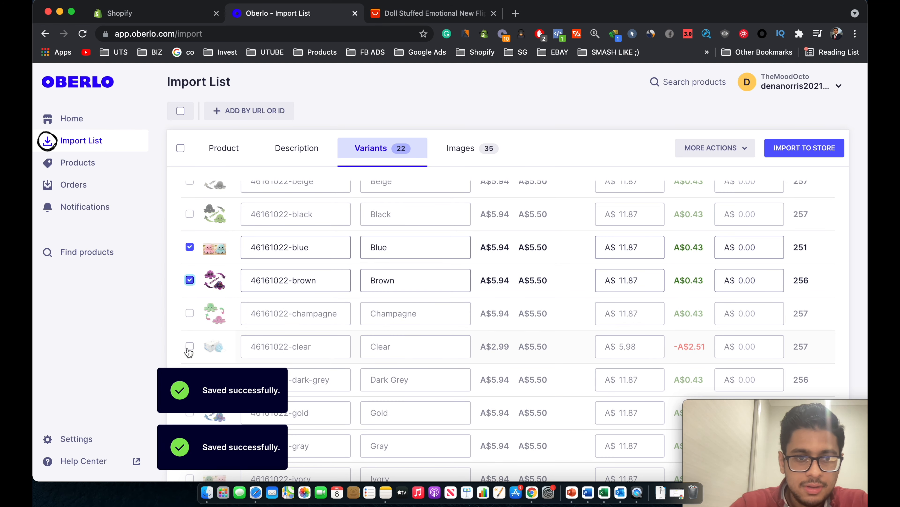
pyautogui.scroll(-2, 188, 342)
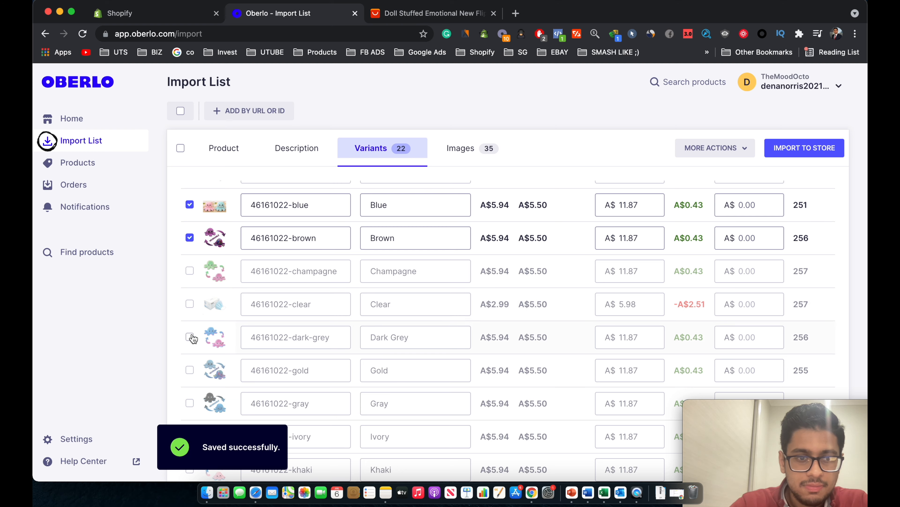
pyautogui.click(189, 337)
pyautogui.scroll(-6, 191, 355)
pyautogui.click(190, 375)
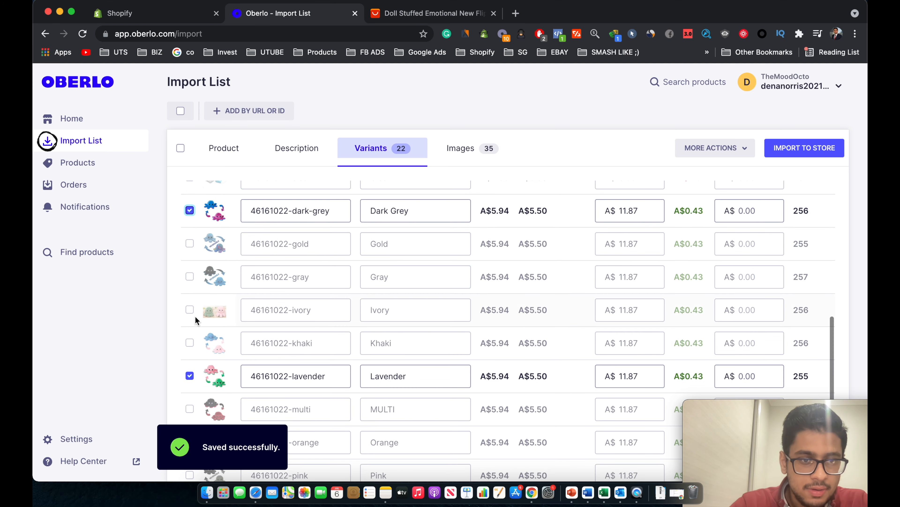
pyautogui.click(190, 310)
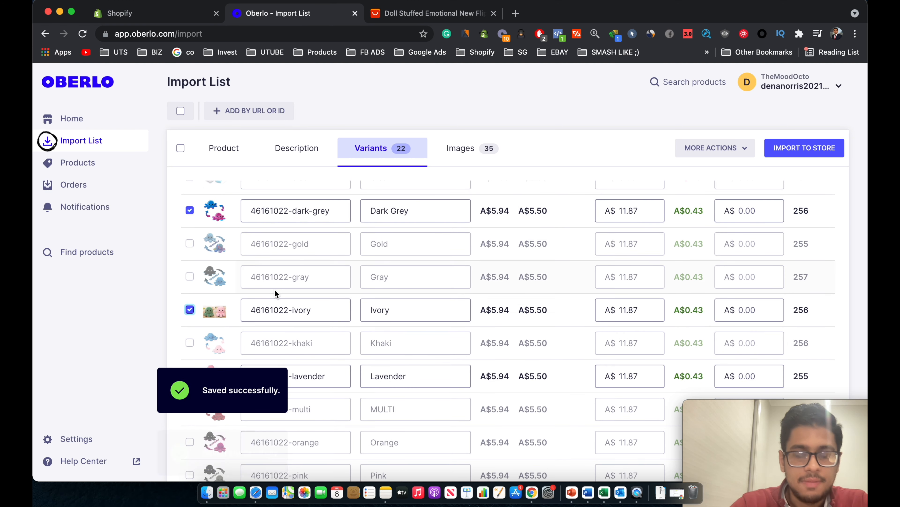
pyautogui.scroll(11, 277, 291)
pyautogui.scroll(-16, 296, 309)
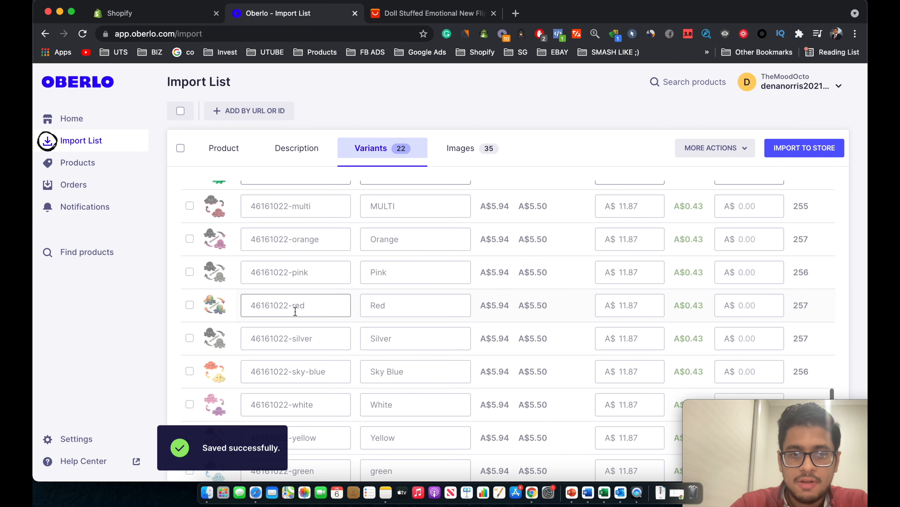
pyautogui.scroll(3, 216, 375)
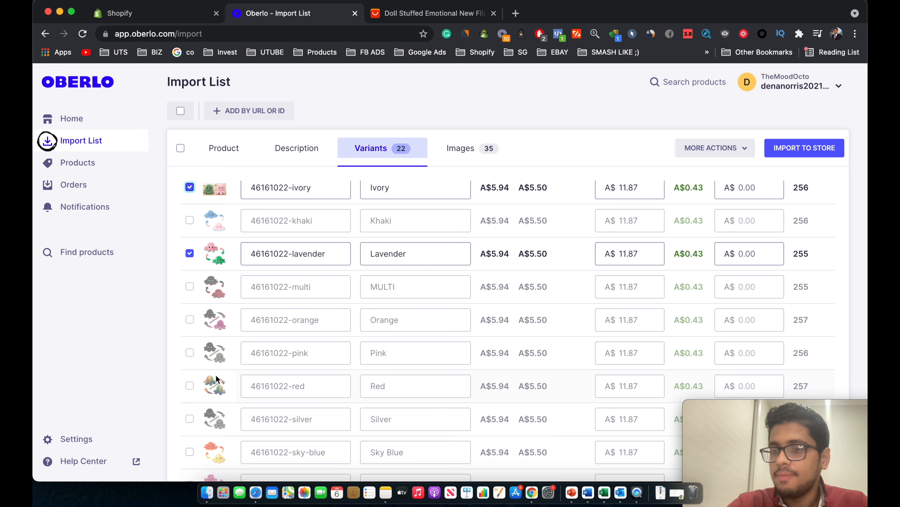
pyautogui.scroll(10, 216, 375)
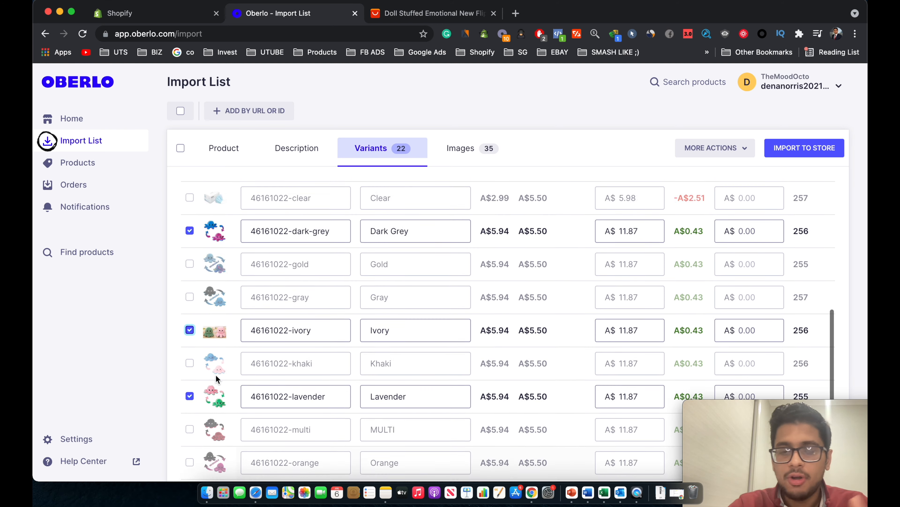
pyautogui.scroll(5, 245, 352)
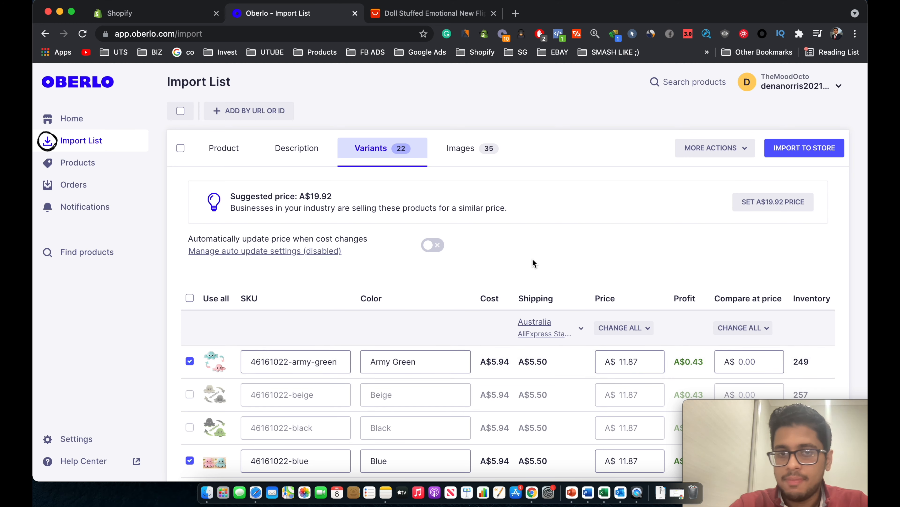
pyautogui.click(477, 149)
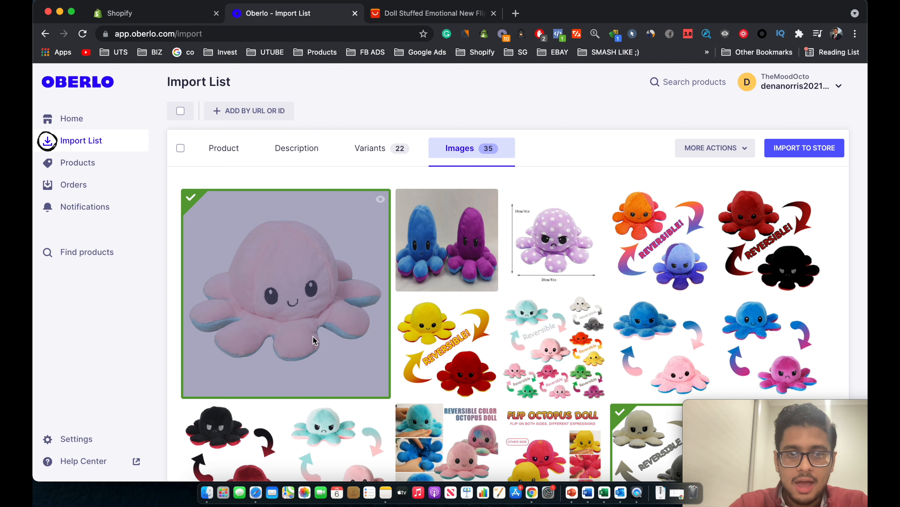
# Check the selected images and import TheMood Octo into the Shopify store.
pyautogui.scroll(-10, 382, 342)
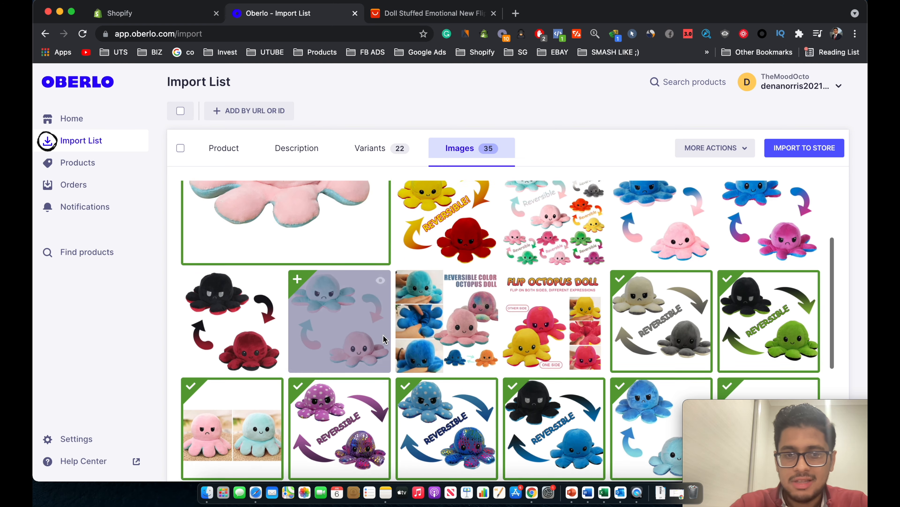
pyautogui.scroll(-2, 383, 341)
pyautogui.scroll(10, 482, 342)
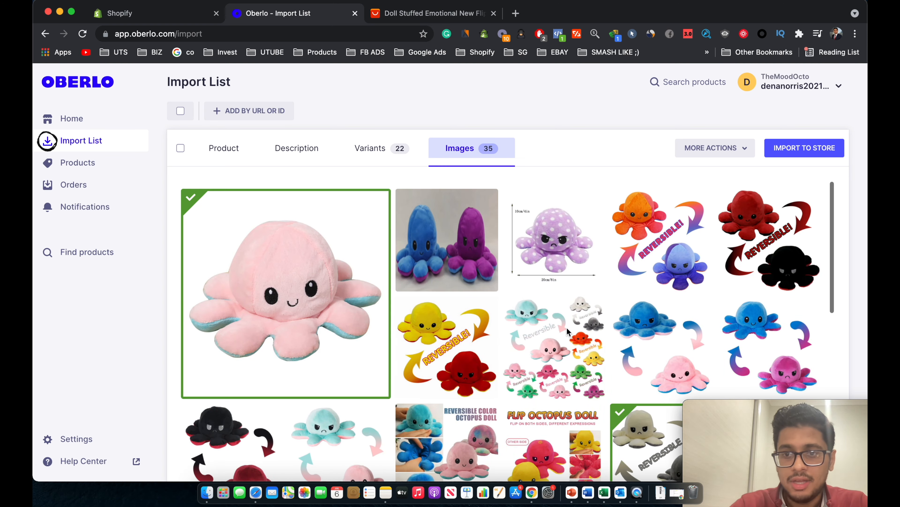
pyautogui.scroll(-5, 283, 301)
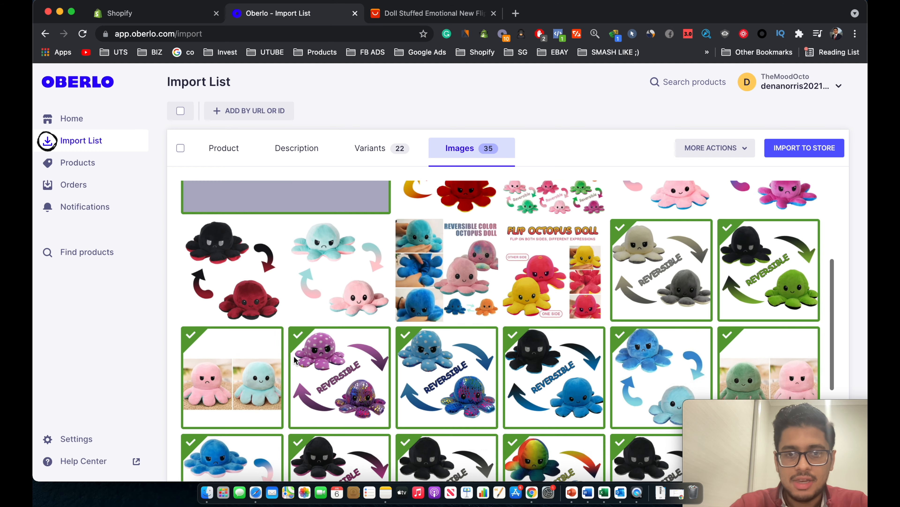
pyautogui.scroll(5, 284, 301)
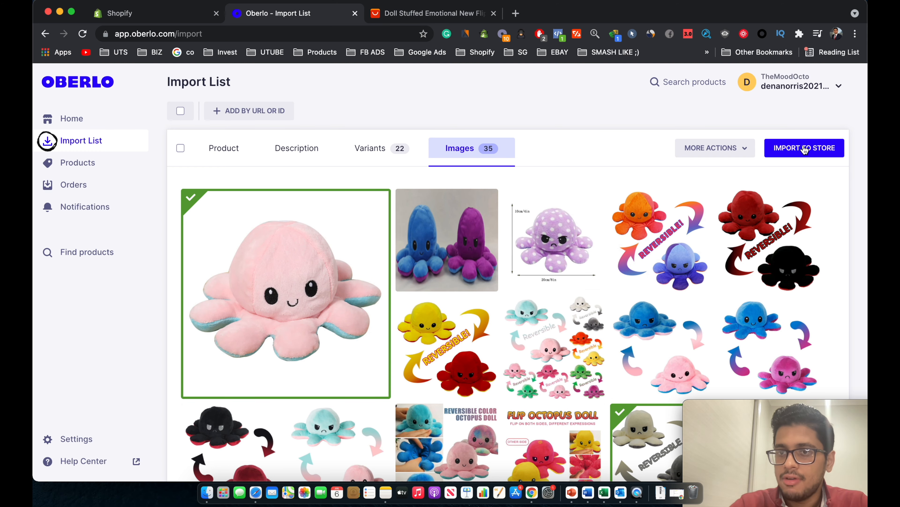
pyautogui.click(804, 149)
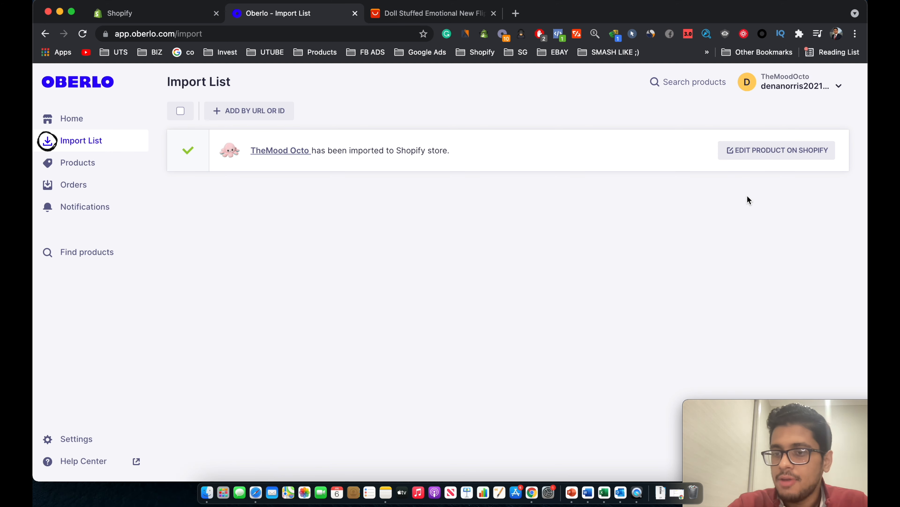
# Open the imported product in the Shopify admin, continuing past the unsupported-browser warning.
pyautogui.click(755, 157)
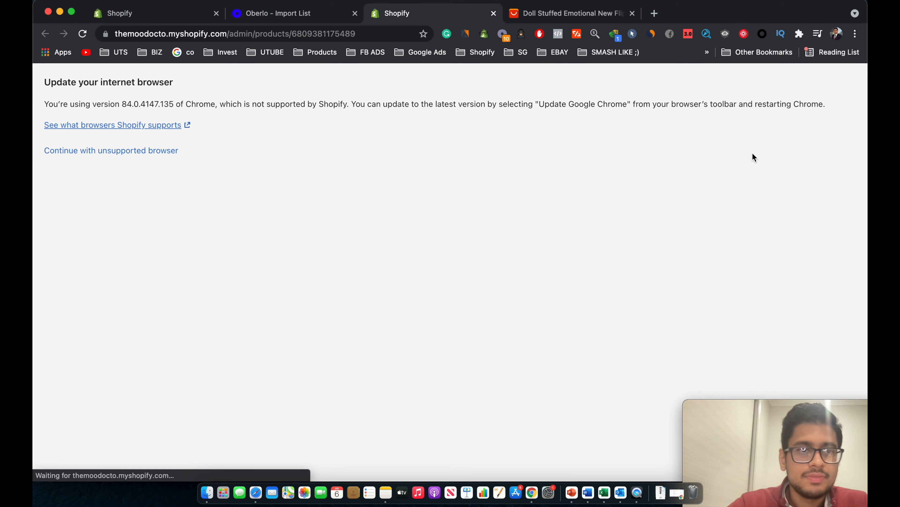
pyautogui.click(174, 150)
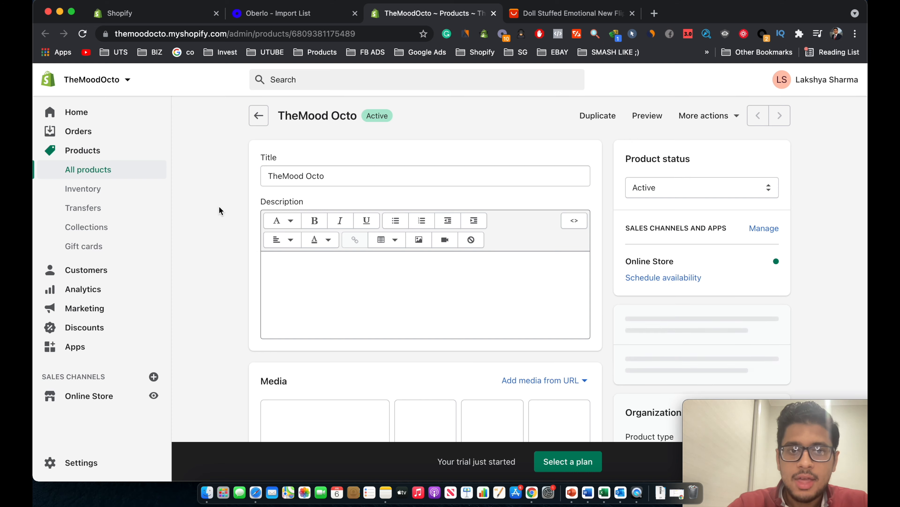
pyautogui.scroll(-15, 219, 207)
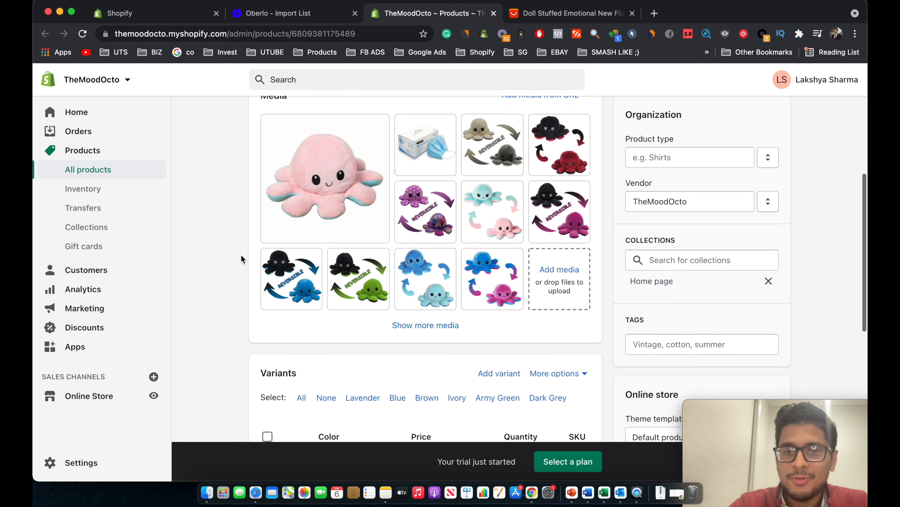
pyautogui.scroll(-4, 242, 259)
pyautogui.scroll(10, 365, 261)
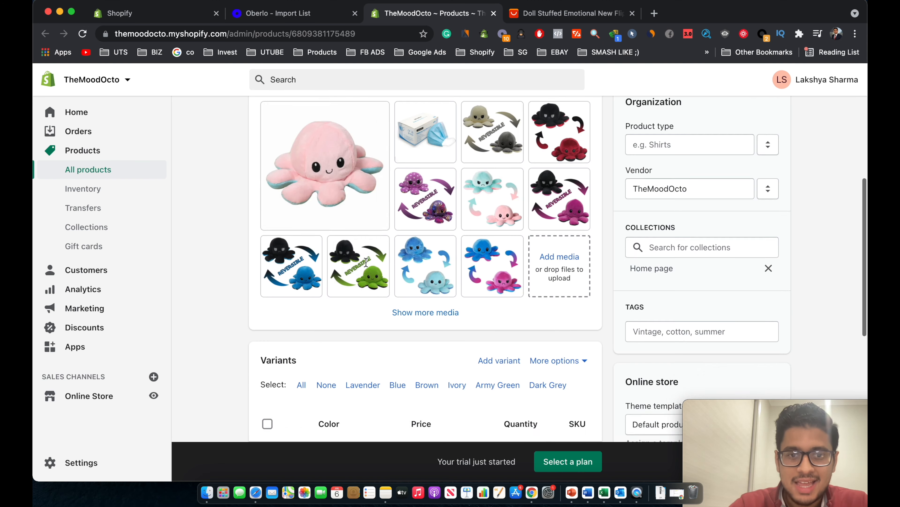
pyautogui.scroll(5, 360, 128)
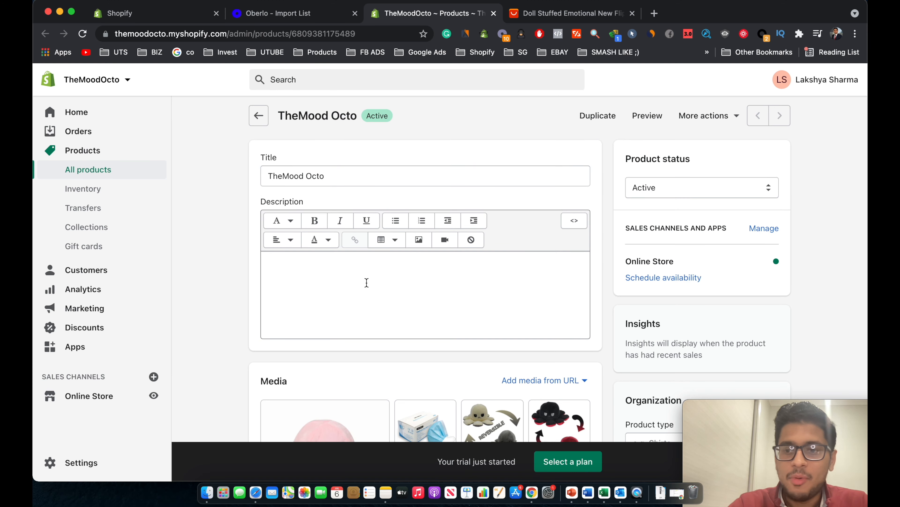
# Go from Home to Products and open the TheMood Octo product.
pyautogui.click(91, 117)
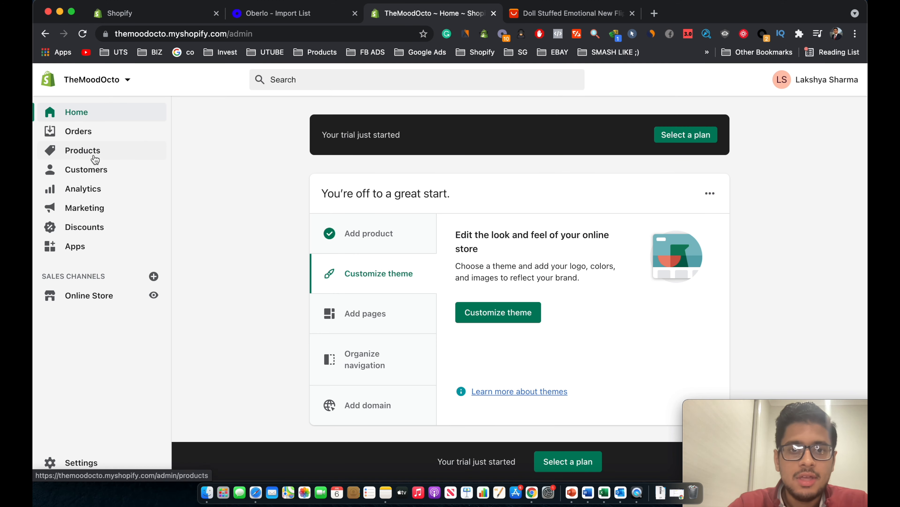
pyautogui.click(95, 157)
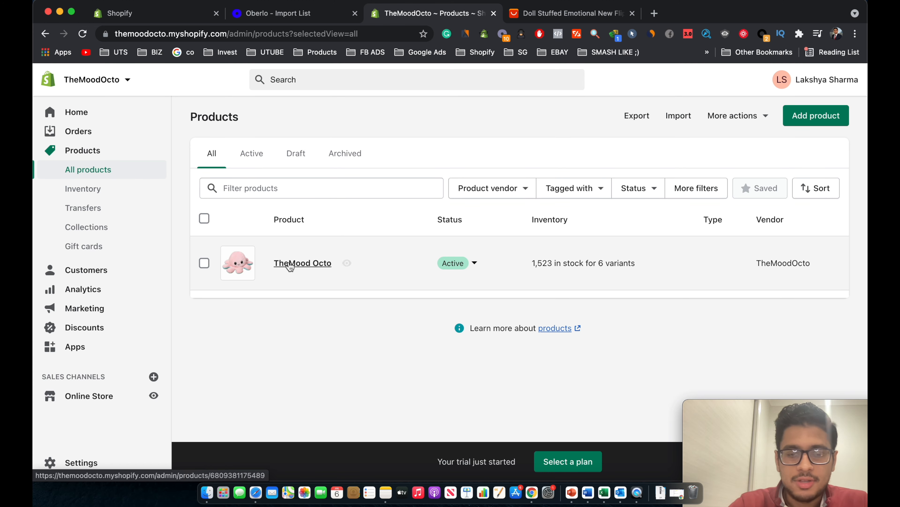
pyautogui.click(296, 263)
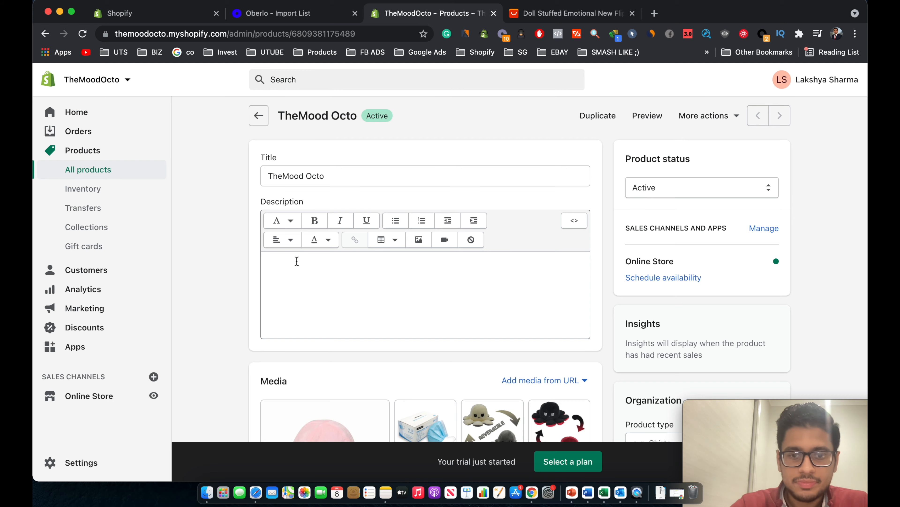
pyautogui.scroll(-15, 296, 261)
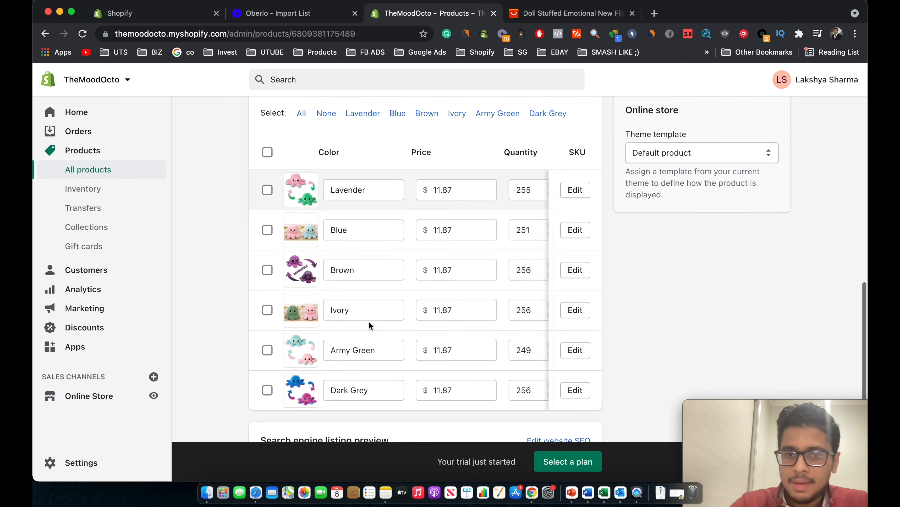
pyautogui.scroll(-3, 368, 324)
pyautogui.scroll(2, 368, 322)
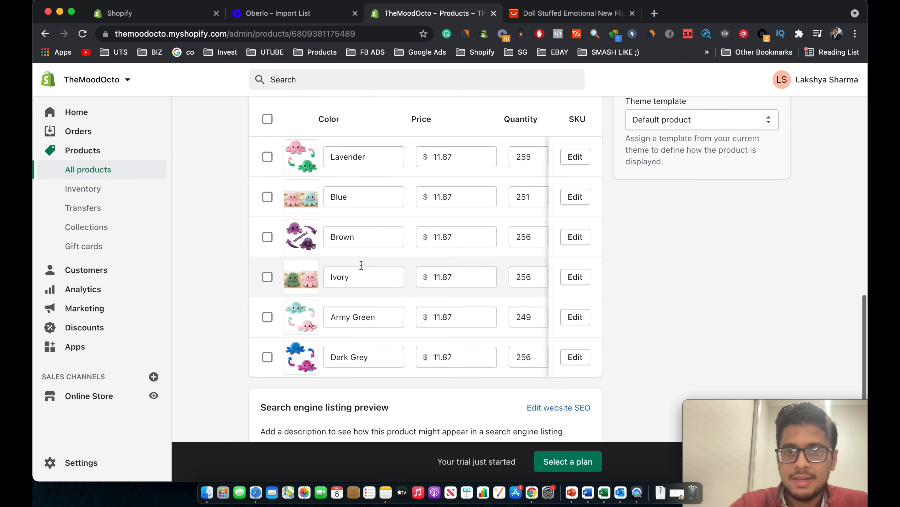
pyautogui.hscroll(3, 416, 215)
pyautogui.hscroll(-3, 418, 215)
pyautogui.scroll(1, 417, 214)
pyautogui.scroll(2, 417, 215)
# Select all six colour variants and open them in the bulk editor.
pyautogui.click(268, 212)
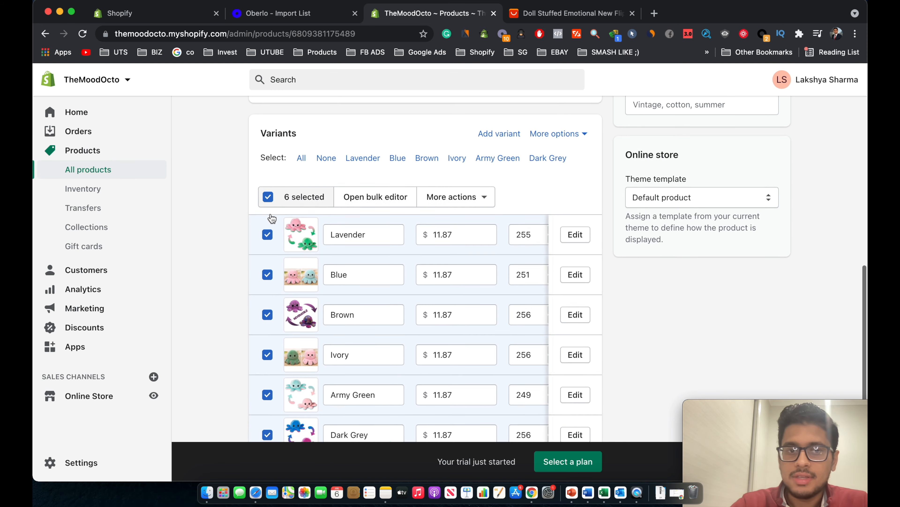
pyautogui.scroll(-1, 272, 218)
pyautogui.click(375, 193)
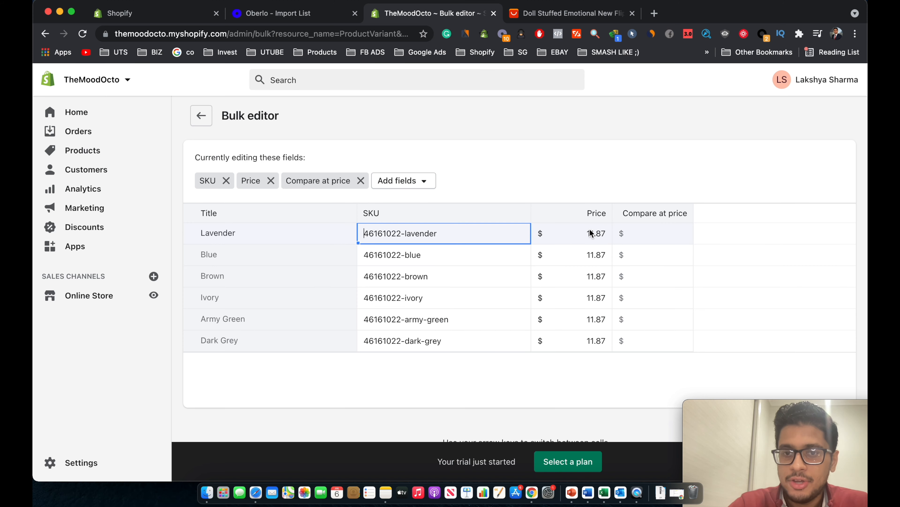
# Set all six variant prices to 29.99 in the bulk editor.
pyautogui.click(575, 236)
pyautogui.moveTo(531, 255); pyautogui.dragTo(534, 352)
pyautogui.write('29.99')
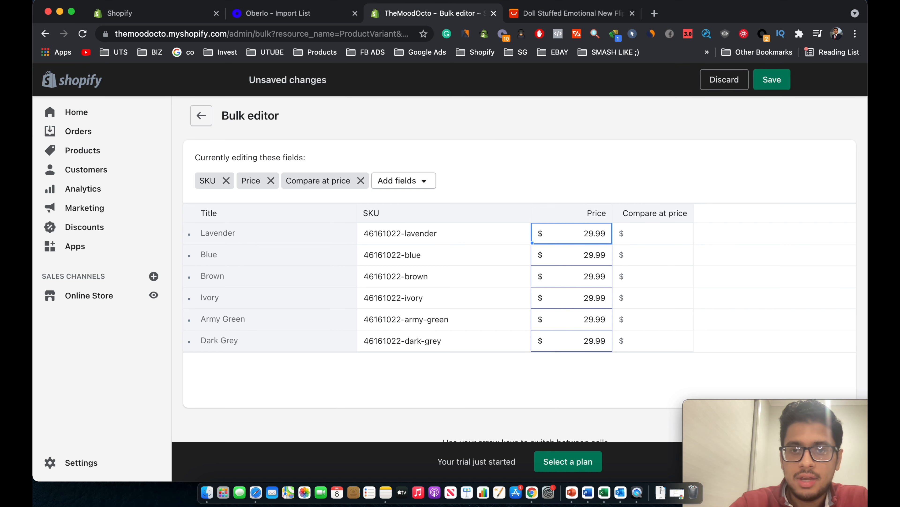
pyautogui.press('Right')
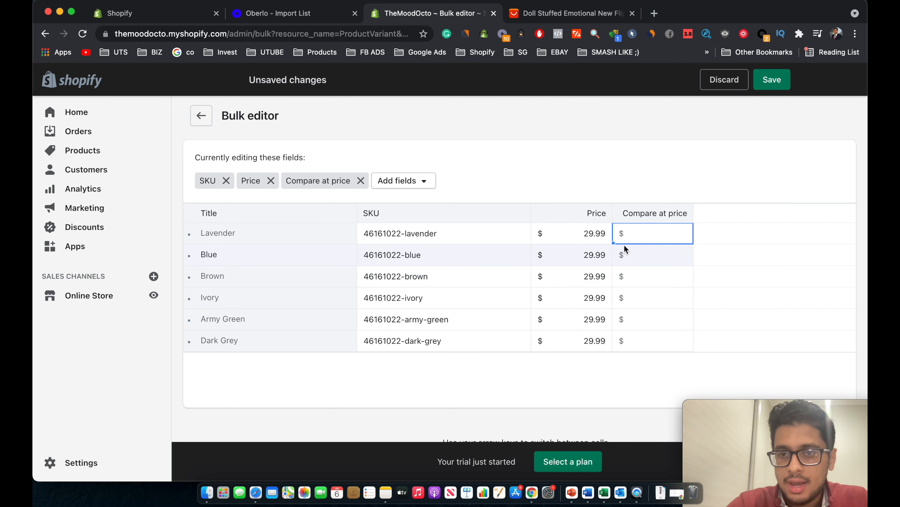
# Set all six compare-at prices to 60.00 and save the variants.
pyautogui.moveTo(614, 243); pyautogui.dragTo(615, 341)
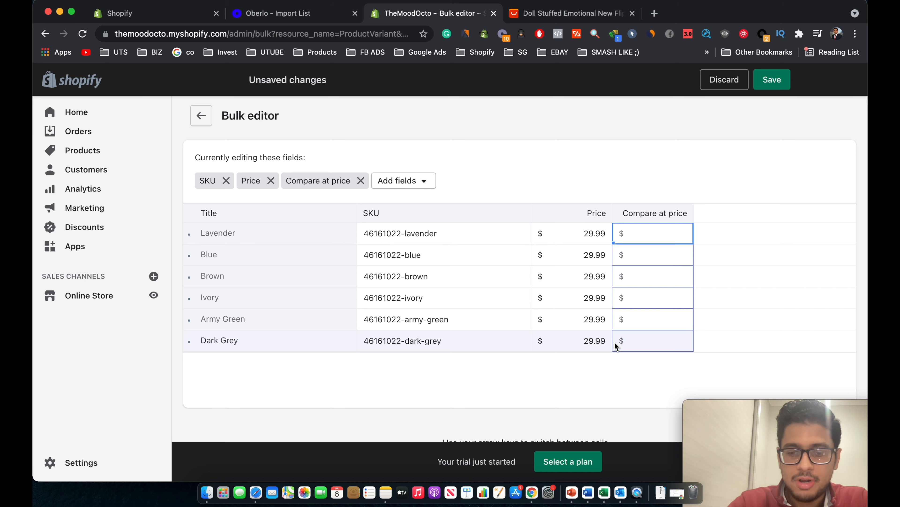
pyautogui.click(663, 230)
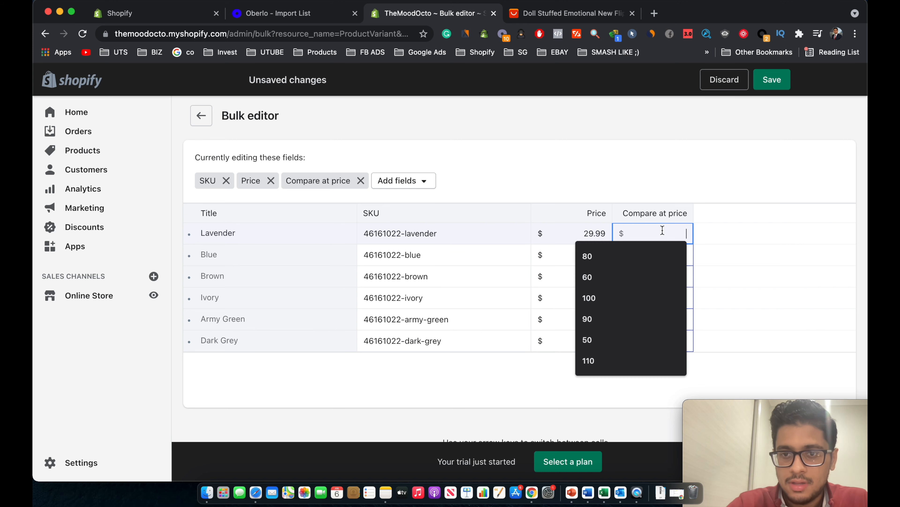
pyautogui.write('60')
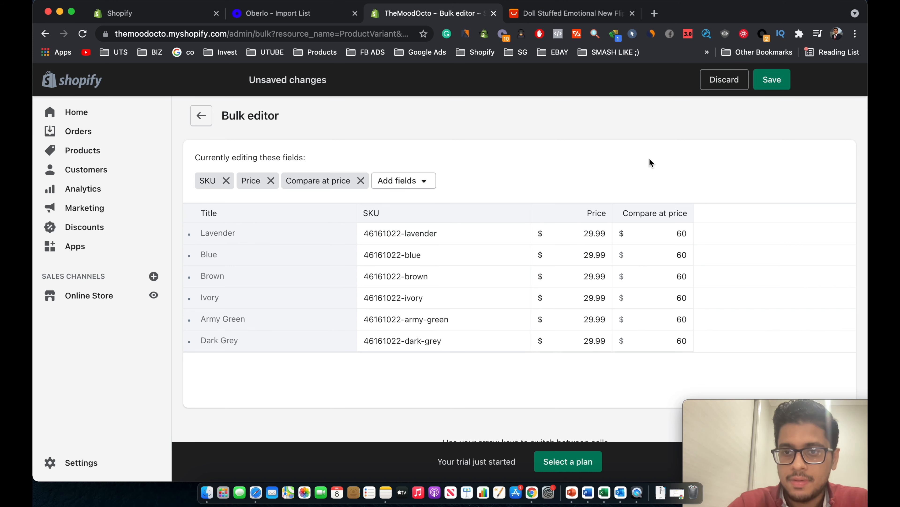
pyautogui.click(772, 80)
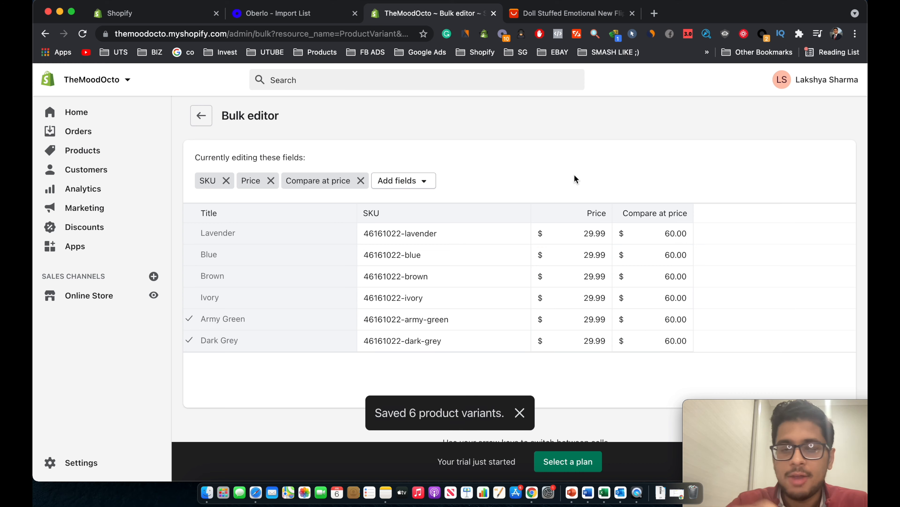
# Return to TheMood Octo's product edit page.
pyautogui.click(208, 124)
pyautogui.scroll(-10, 361, 334)
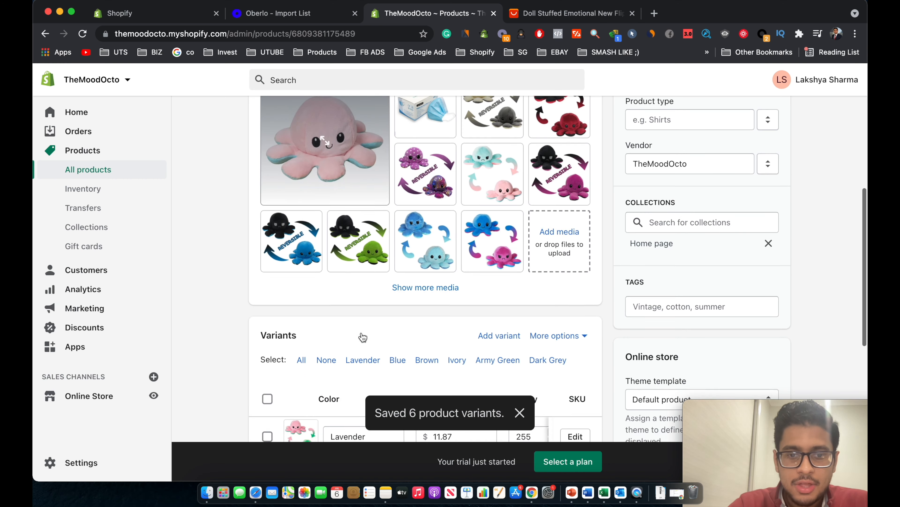
pyautogui.scroll(-5, 362, 337)
pyautogui.scroll(-5, 509, 318)
pyautogui.scroll(15, 510, 318)
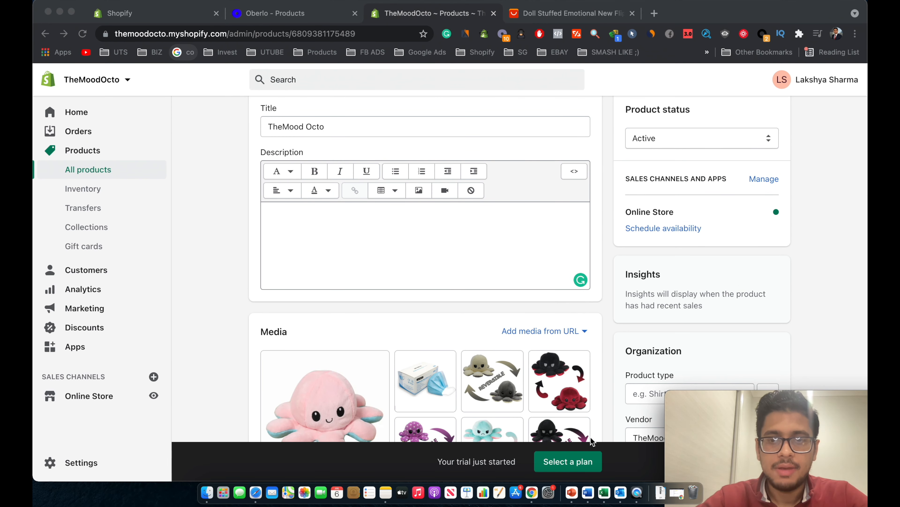
# Paste the prepared marketing description with its feelings headline and images, and save the product.
pyautogui.click(398, 248)
pyautogui.write('Here are a few reasons to buy a GIANT MoodOcto™ Reversible Octopus Plush today! Soft & Huggable ensuring a comfortable squeeze or hug! Available to purchase in a wide range of colours  Easily washable to keep it nice and clean. Impress your loved ones with the #1 Toy of 2020! Reverse your Octopus to change the colour and mood')
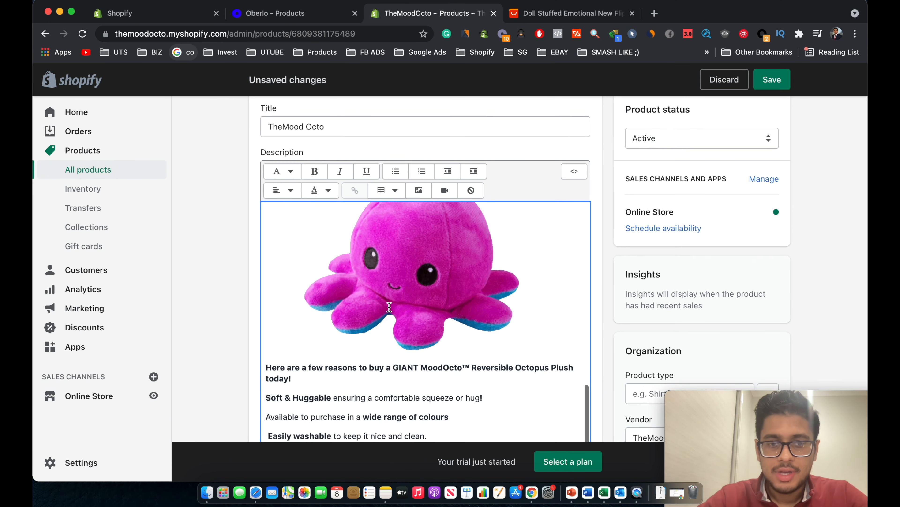
pyautogui.scroll(-3, 380, 248)
pyautogui.scroll(15, 378, 254)
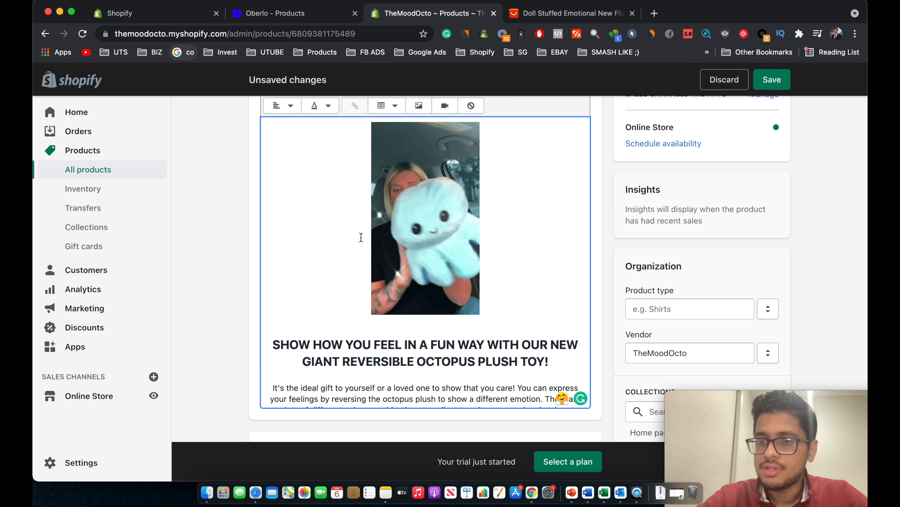
pyautogui.scroll(-6, 361, 237)
pyautogui.scroll(4, 361, 245)
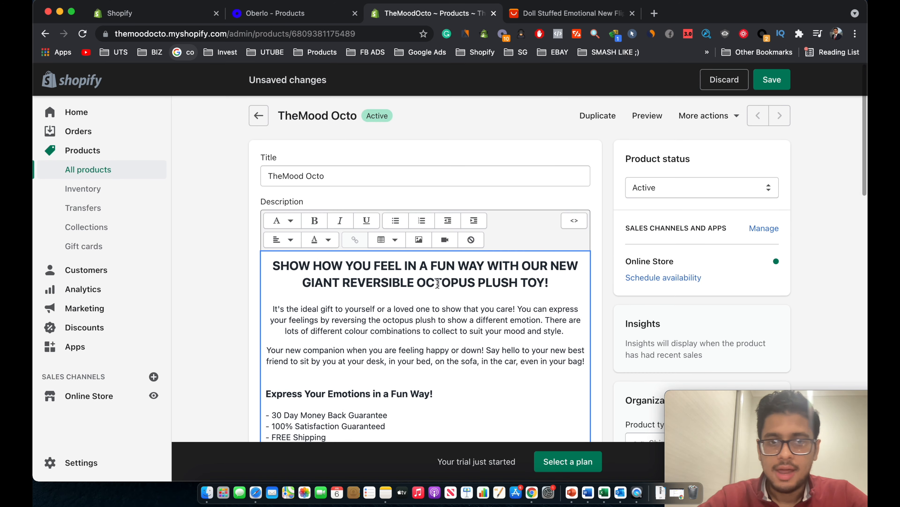
pyautogui.click(768, 87)
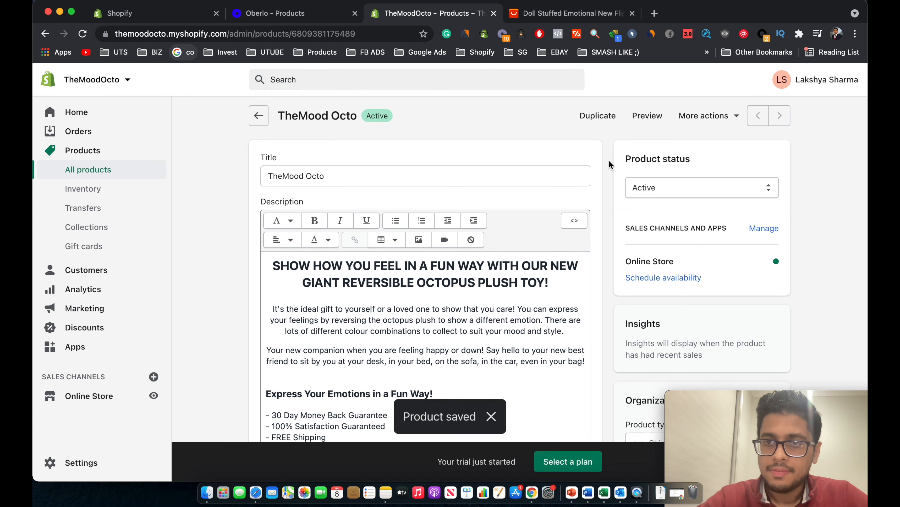
# Preview TheMood Octo's storefront page, showing $29.99 marked down from $60.00.
pyautogui.click(647, 116)
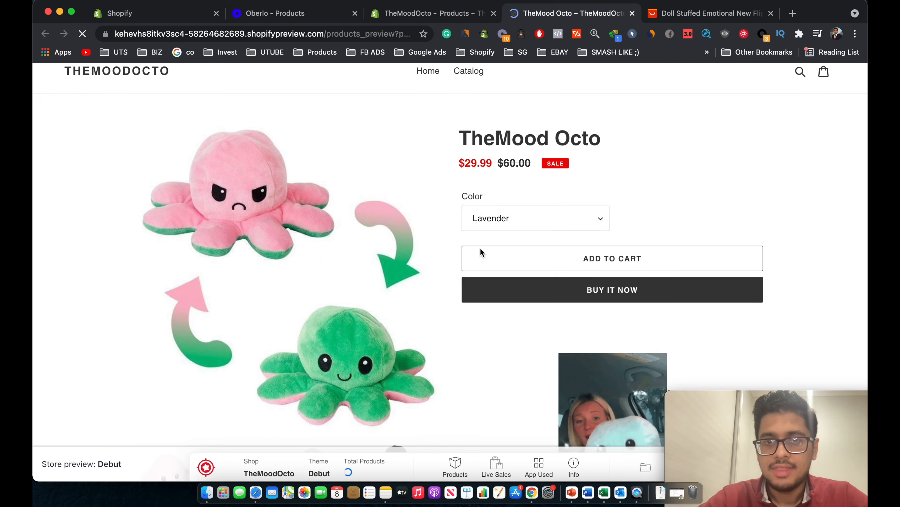
pyautogui.scroll(-10, 481, 251)
pyautogui.scroll(-15, 608, 327)
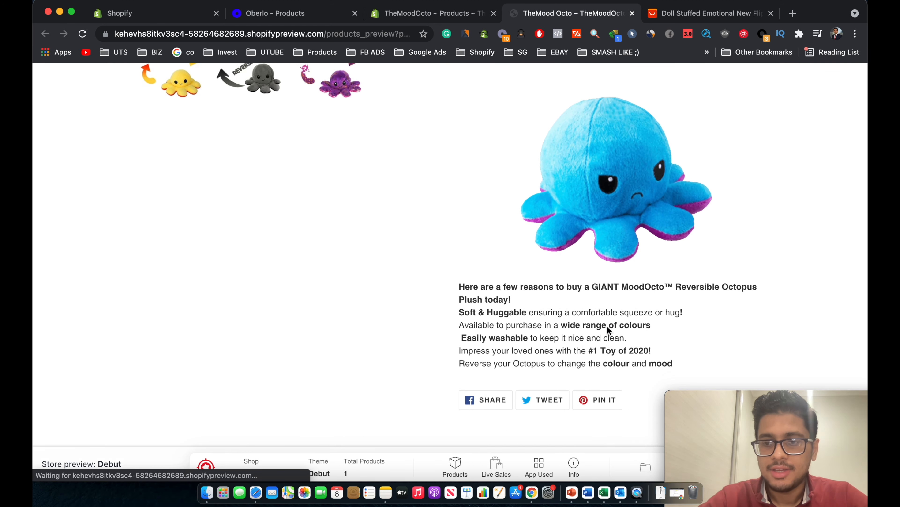
pyautogui.scroll(4, 607, 327)
pyautogui.scroll(15, 607, 326)
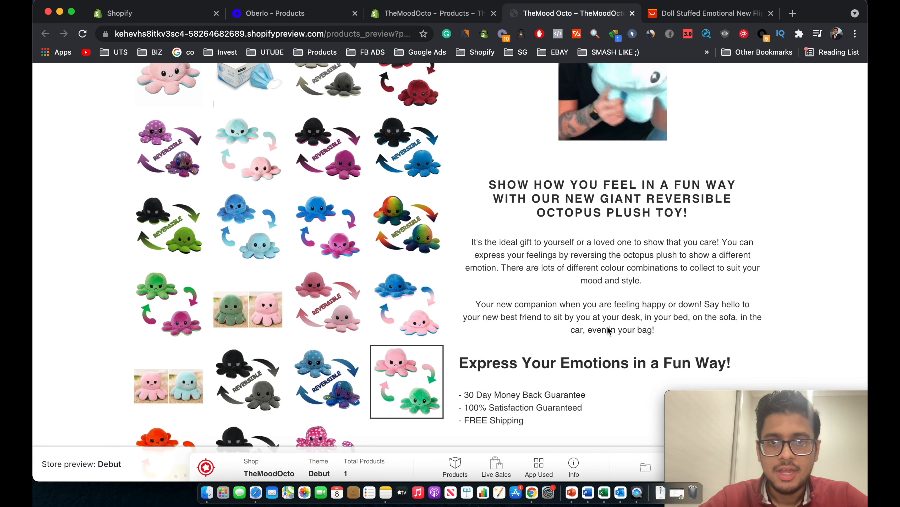
pyautogui.scroll(5, 504, 188)
pyautogui.scroll(-15, 511, 312)
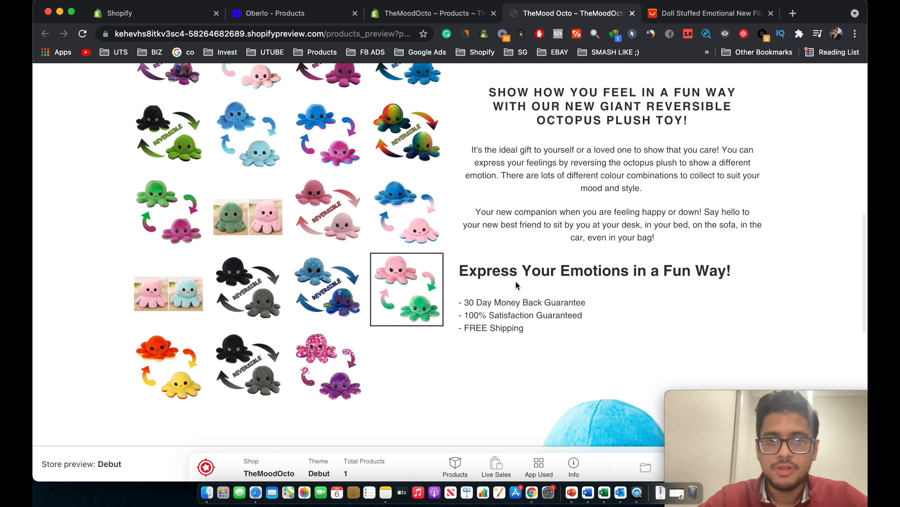
pyautogui.scroll(-7, 516, 282)
pyautogui.scroll(4, 558, 222)
pyautogui.scroll(10, 558, 223)
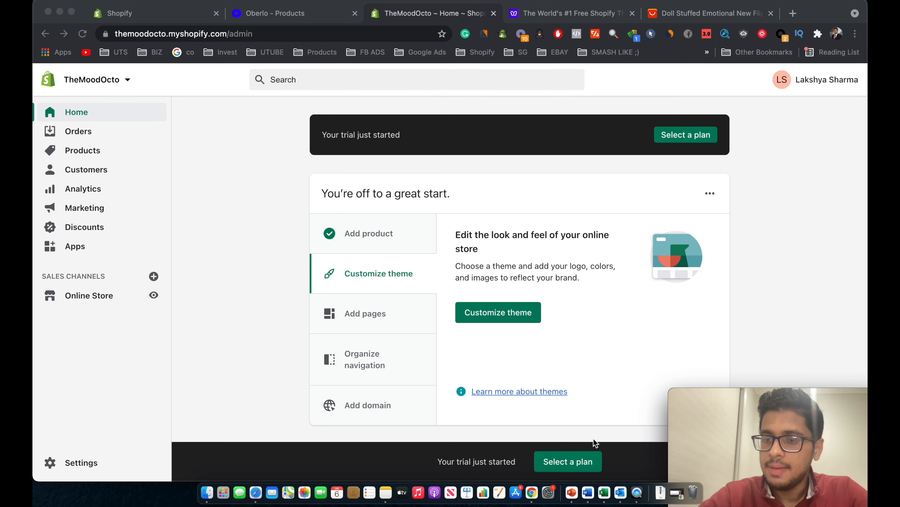
# Open Online Store Themes, where Debut is listed as the current theme.
pyautogui.scroll(-5, 594, 438)
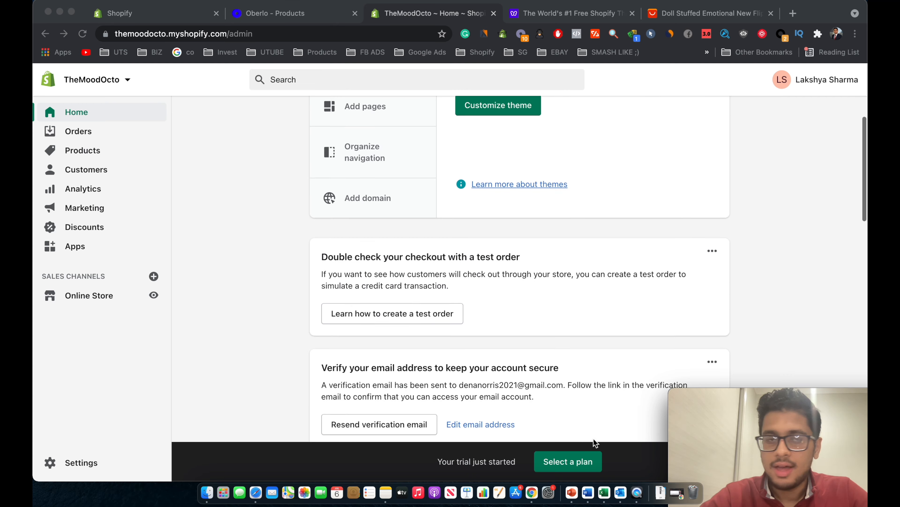
pyautogui.scroll(3, 423, 293)
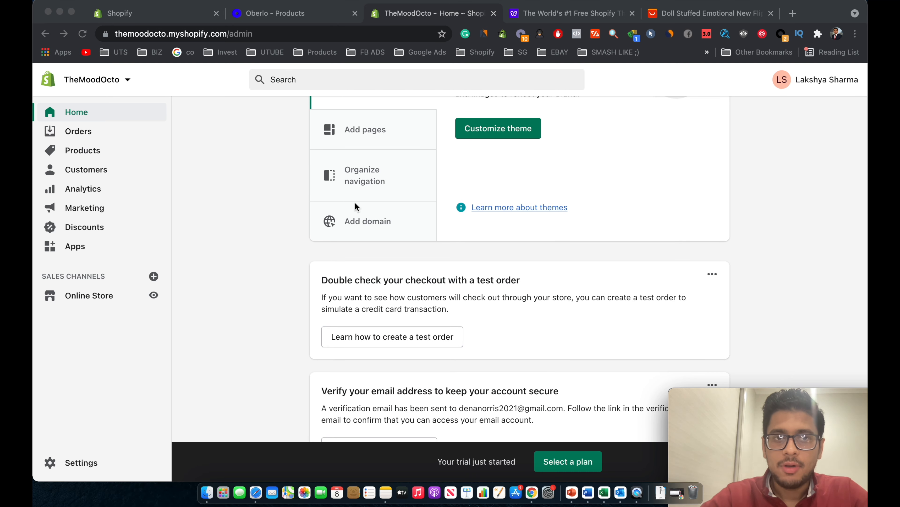
pyautogui.click(83, 295)
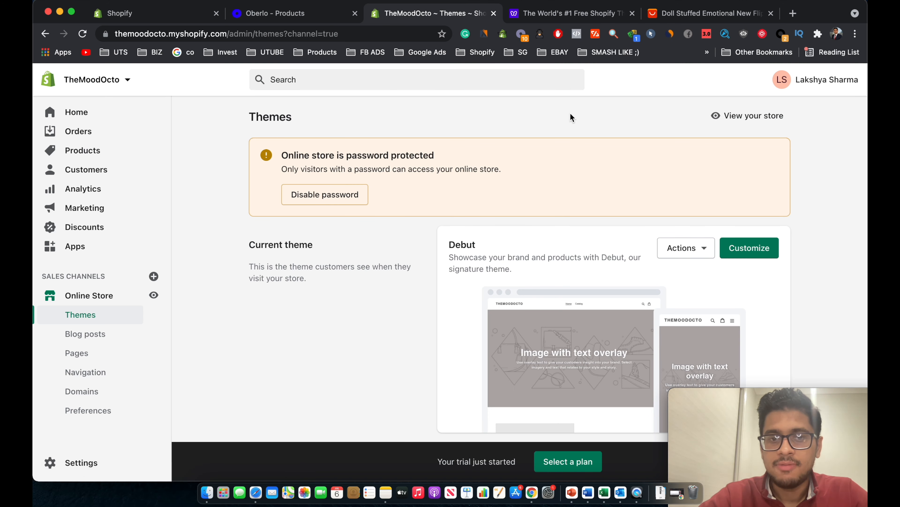
pyautogui.scroll(-3, 571, 117)
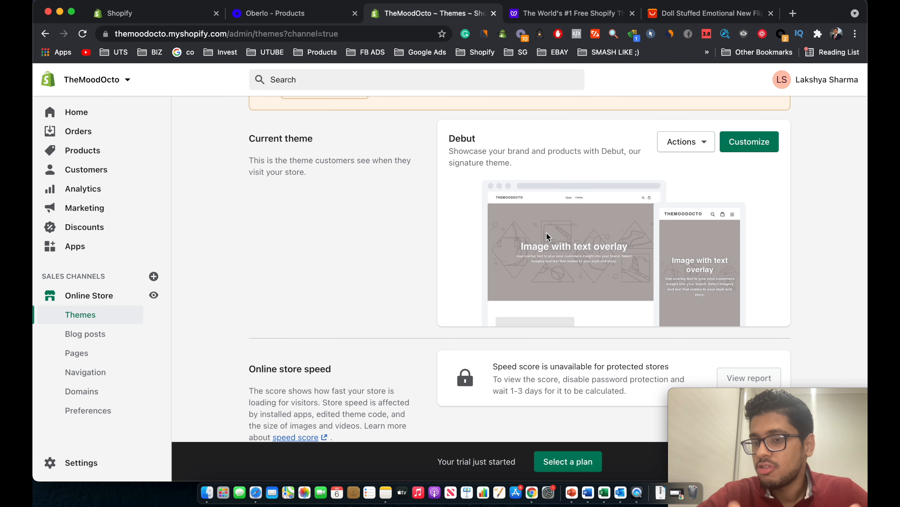
# On the Debutify website, decline the notifications prompt and reload the page.
pyautogui.click(557, 12)
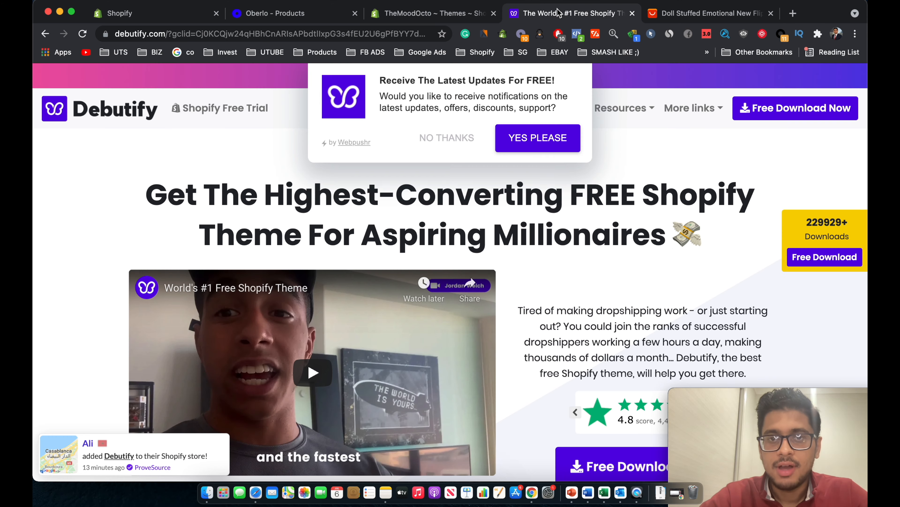
pyautogui.click(455, 137)
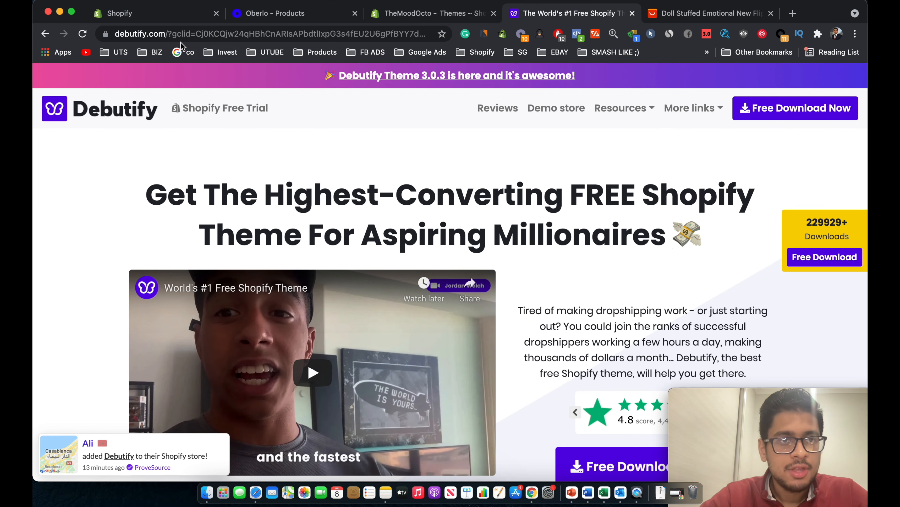
pyautogui.click(169, 36)
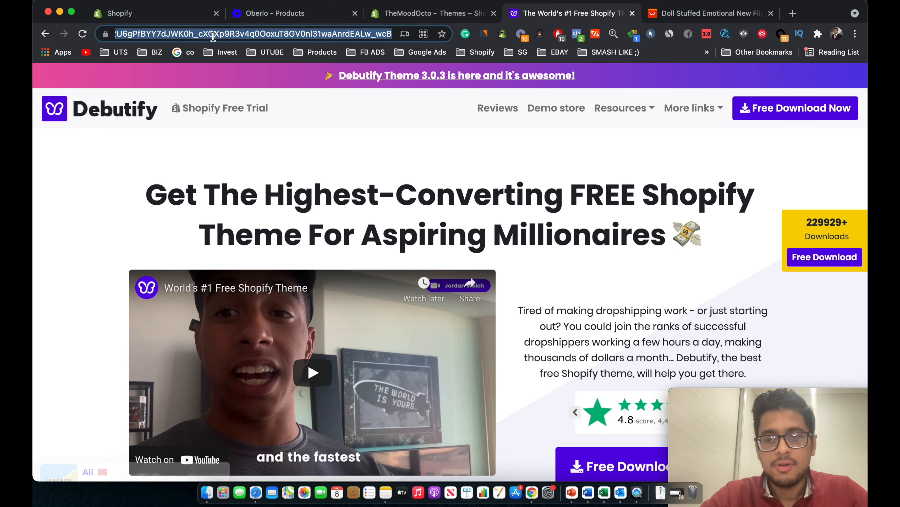
pyautogui.press('Return')
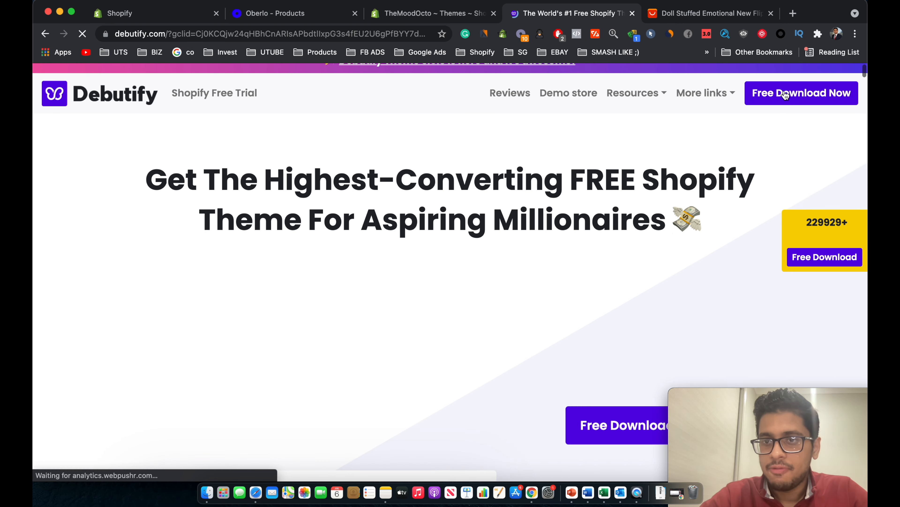
# Open the Free Download Now sign-up form, close it, and return to Shopify Themes.
pyautogui.click(758, 99)
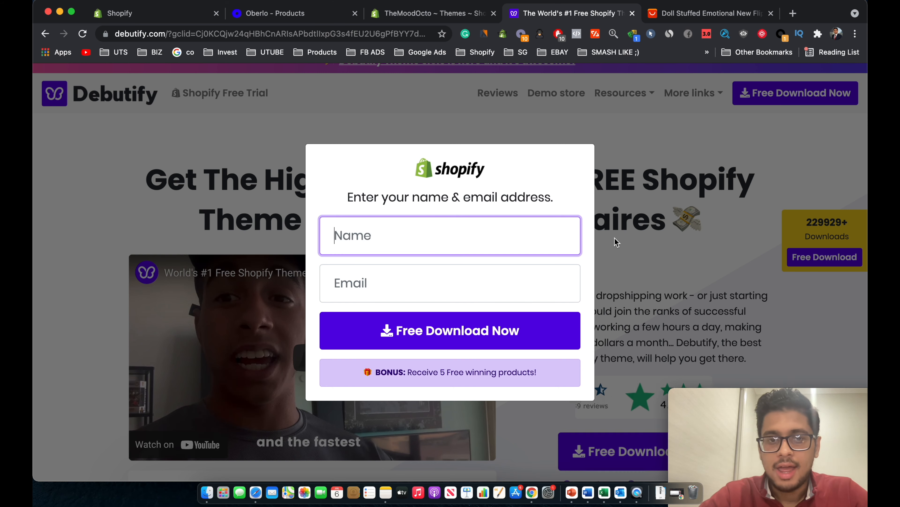
pyautogui.click(692, 238)
pyautogui.click(410, 10)
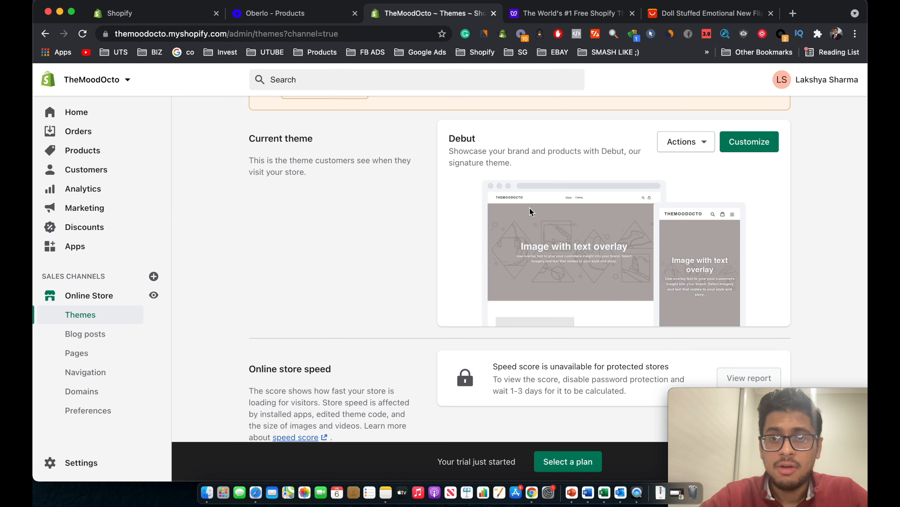
pyautogui.scroll(-6, 456, 239)
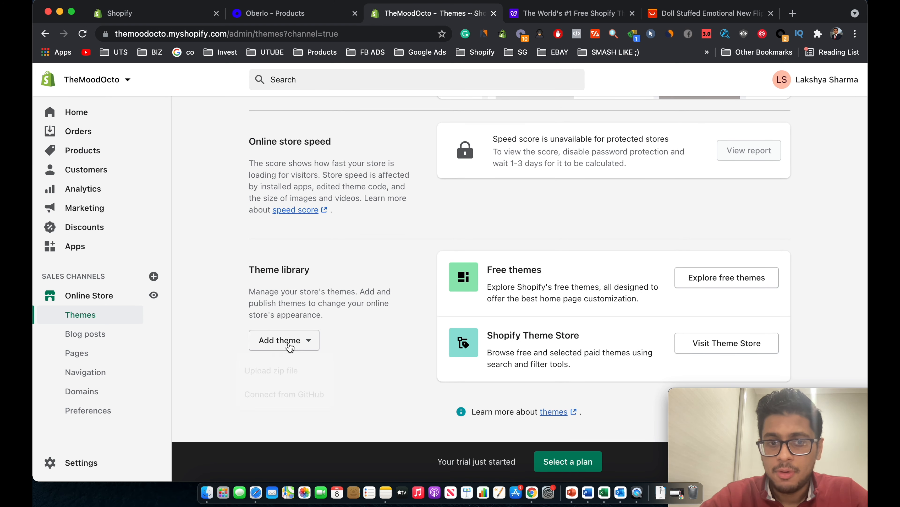
pyautogui.click(290, 345)
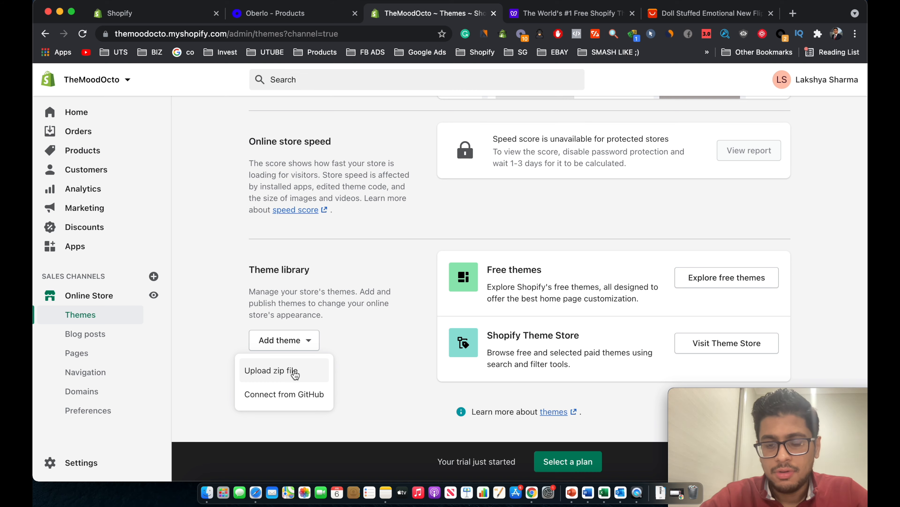
pyautogui.click(281, 369)
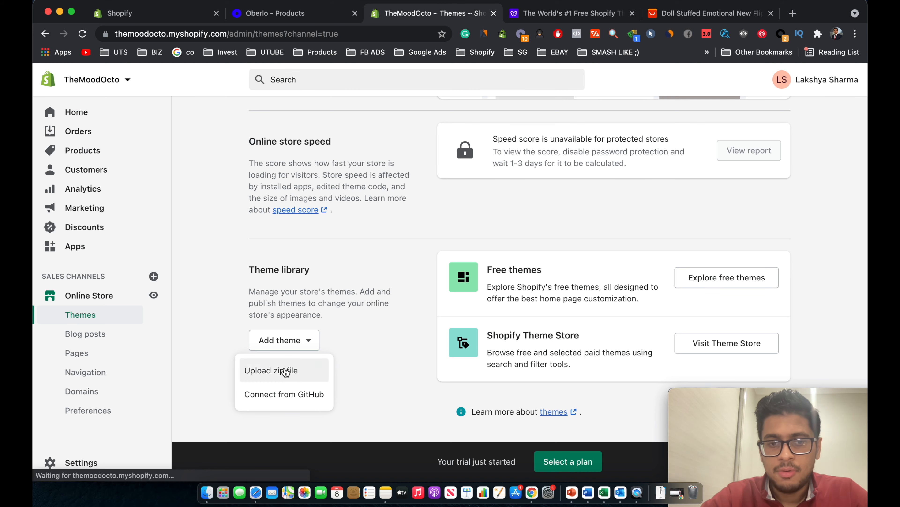
pyautogui.click(446, 306)
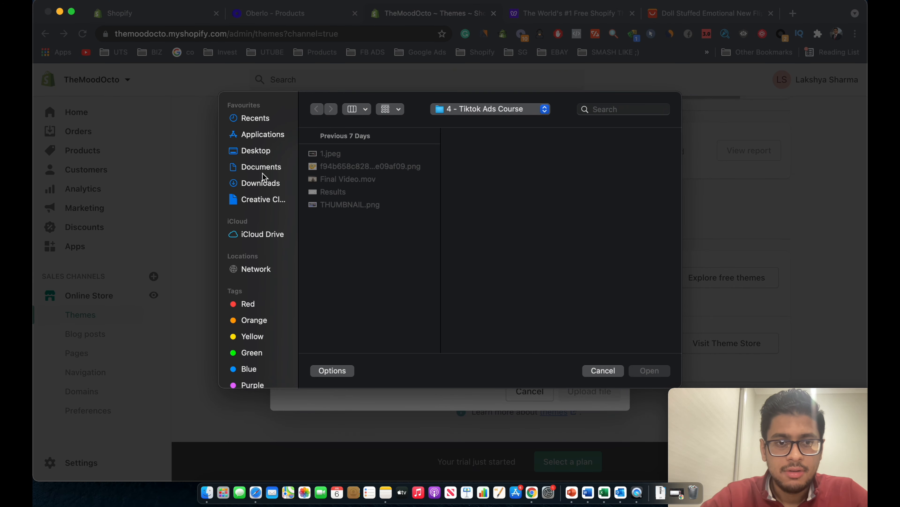
pyautogui.click(262, 183)
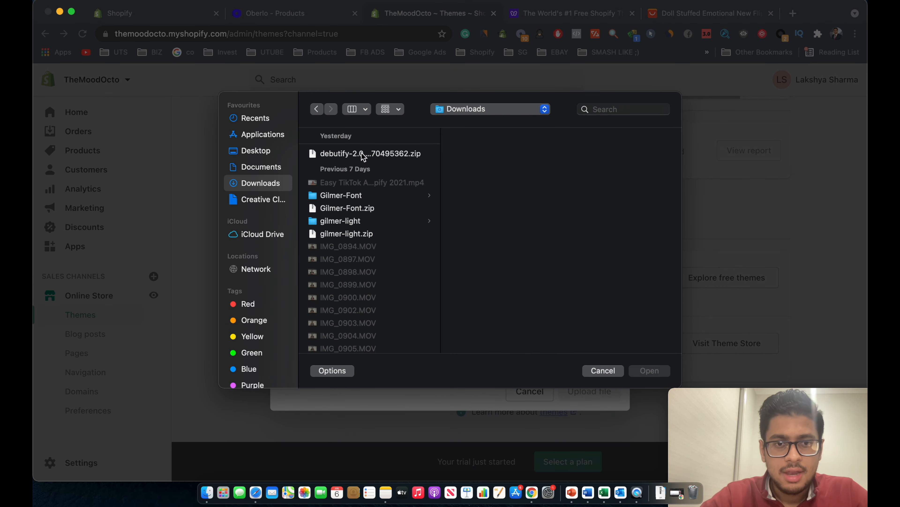
pyautogui.click(363, 155)
pyautogui.doubleClick(364, 155)
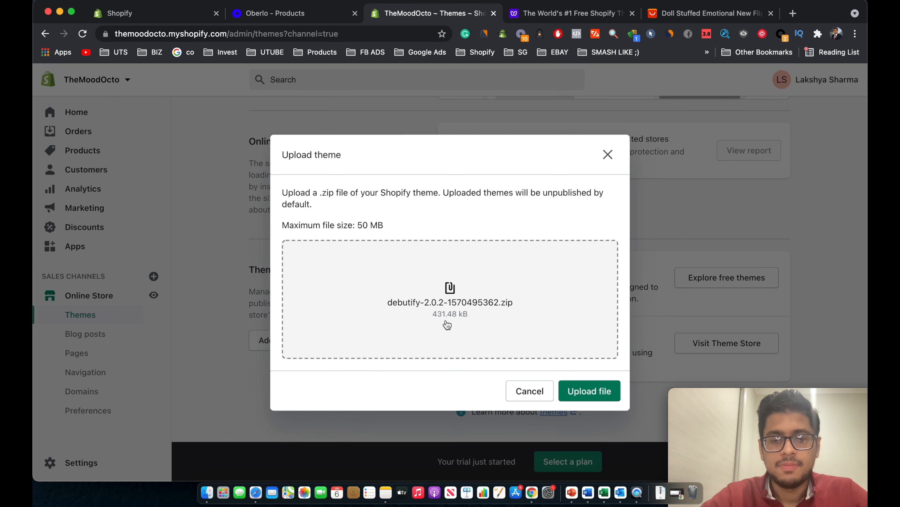
pyautogui.click(584, 389)
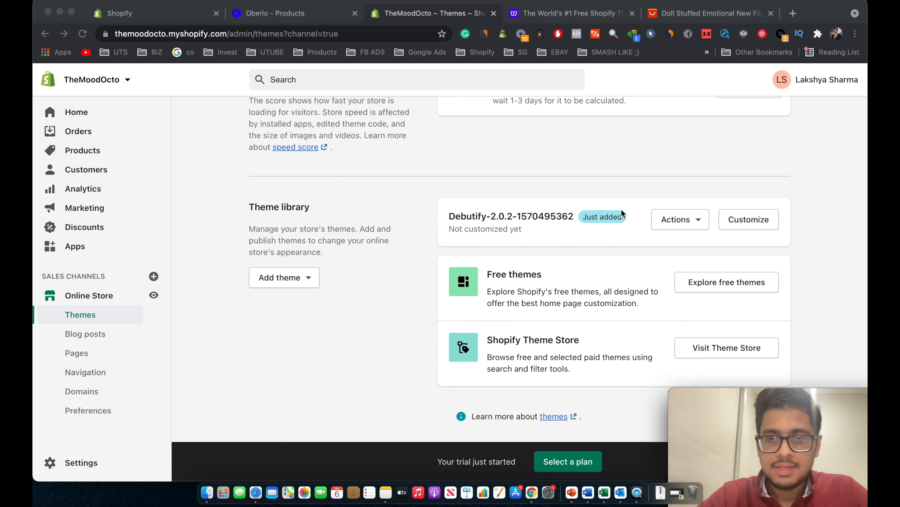
# Publish the Debutify theme as the store's current theme, replacing Debut.
pyautogui.scroll(3, 597, 244)
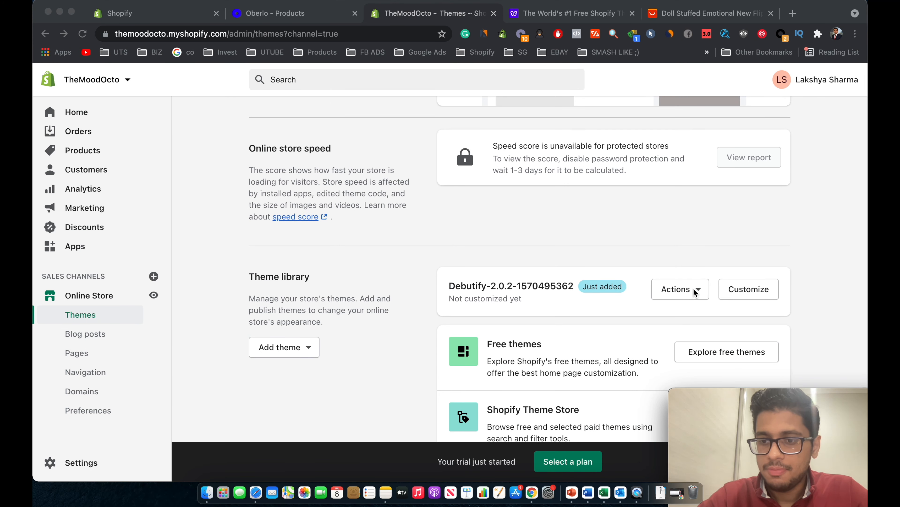
pyautogui.click(680, 292)
pyautogui.click(680, 292)
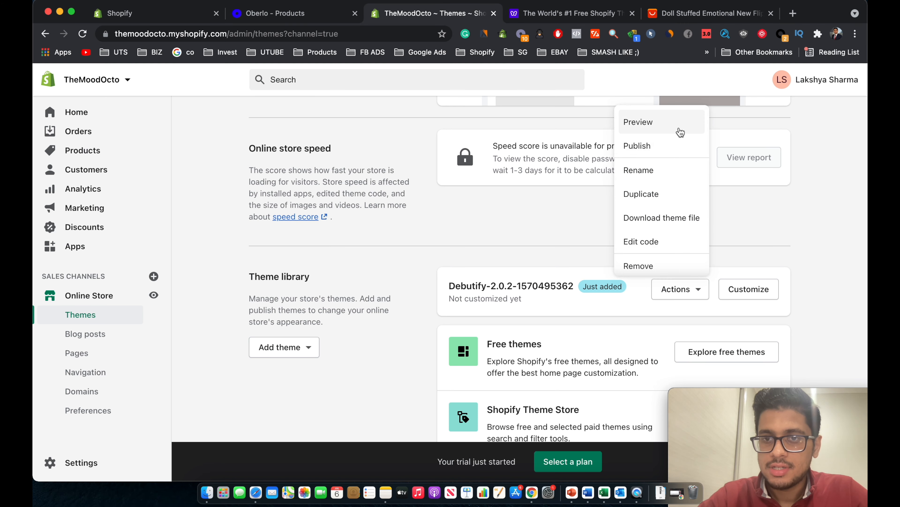
pyautogui.click(679, 144)
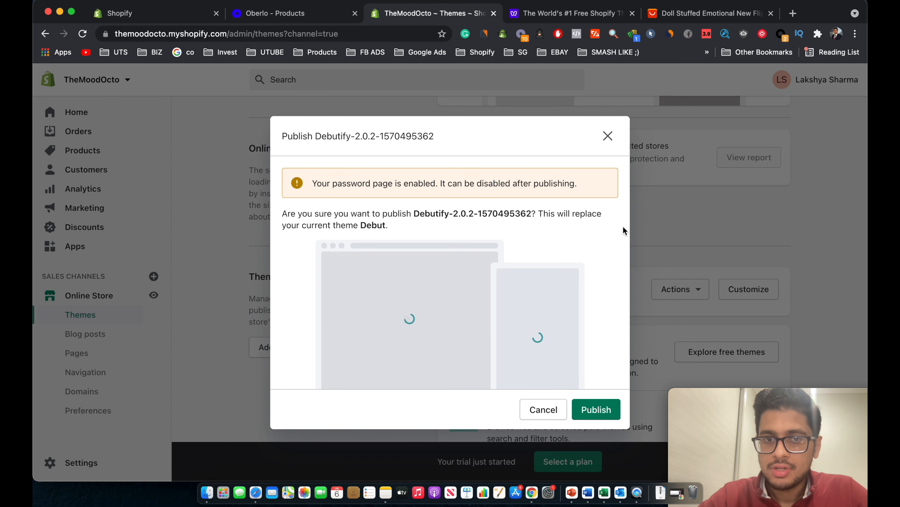
pyautogui.click(608, 410)
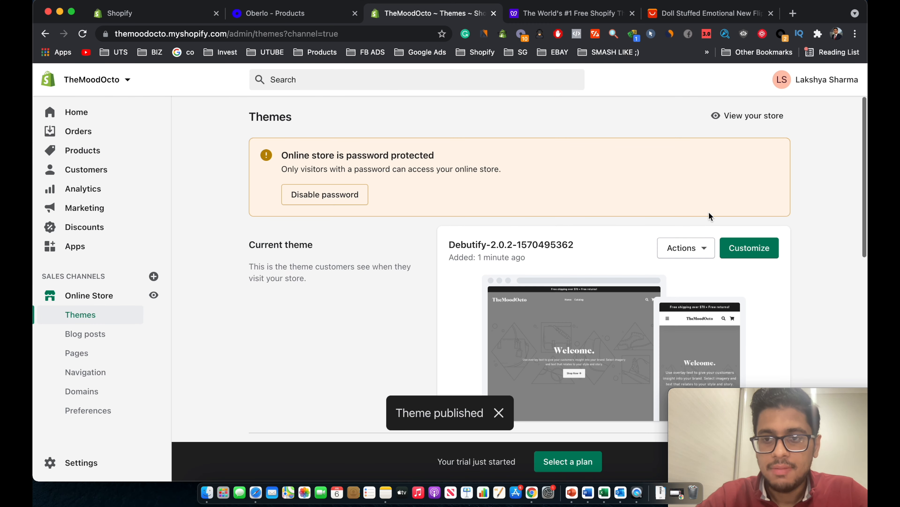
pyautogui.click(764, 252)
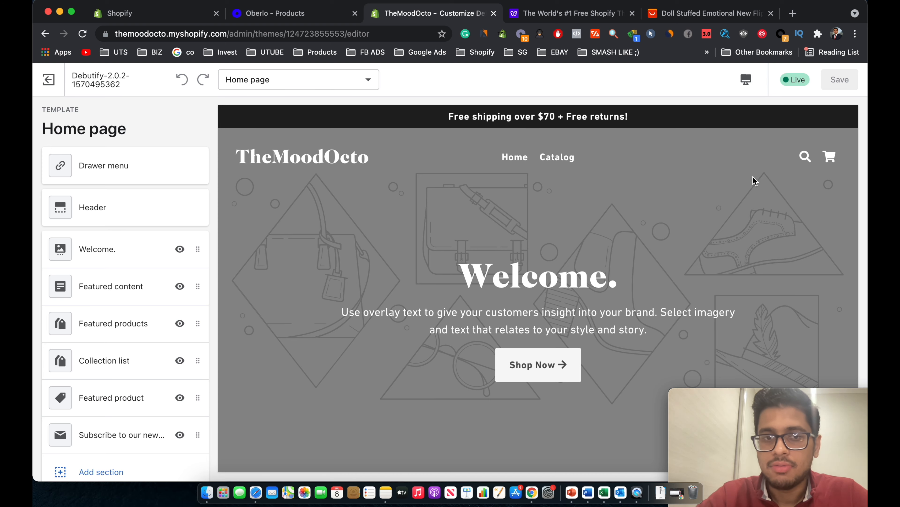
# Scroll through the Debutify home page preview down to the footer.
pyautogui.scroll(-5, 727, 213)
pyautogui.scroll(-15, 726, 213)
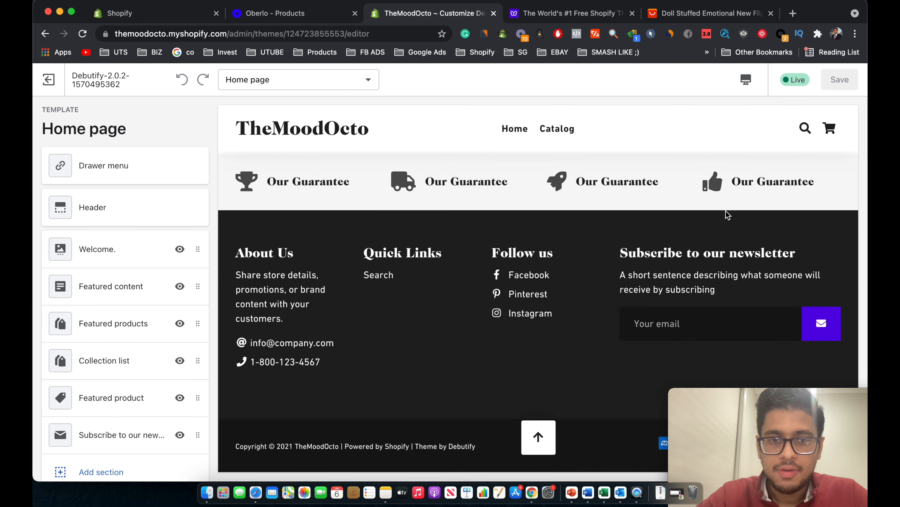
pyautogui.scroll(20, 727, 212)
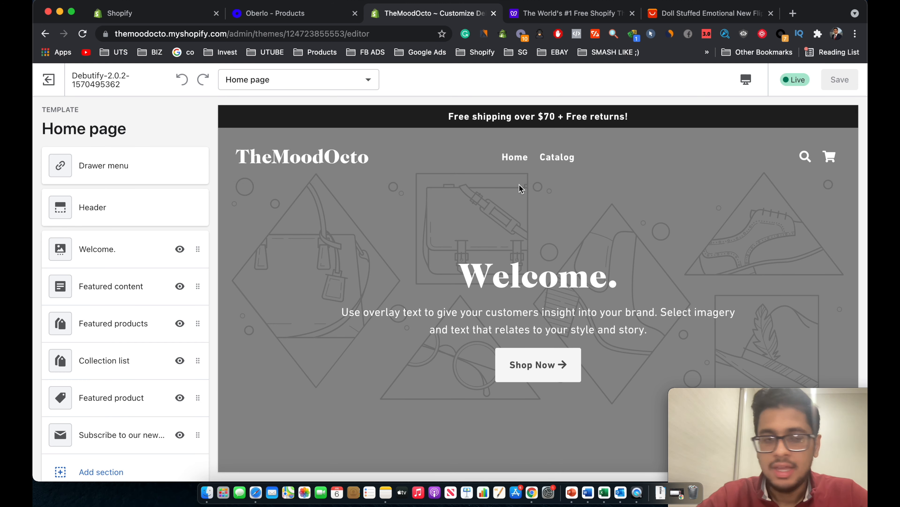
pyautogui.scroll(-1, 346, 185)
pyautogui.scroll(1, 346, 185)
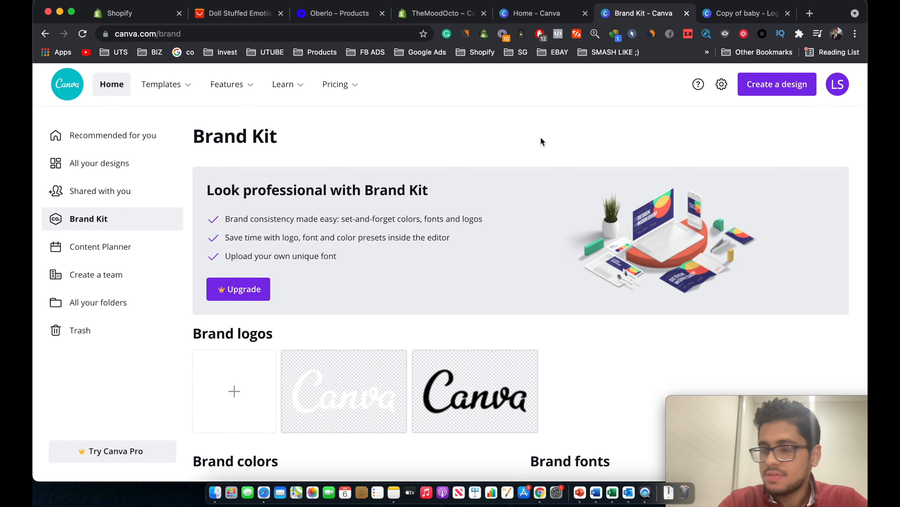
# Create a new Canva design with a custom size of 800 × 200 px.
pyautogui.click(774, 92)
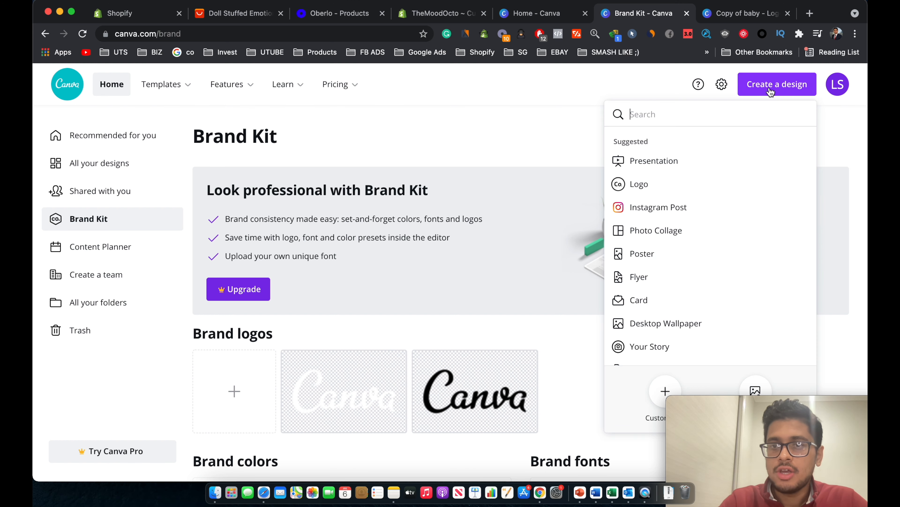
pyautogui.click(666, 383)
pyautogui.write('800')
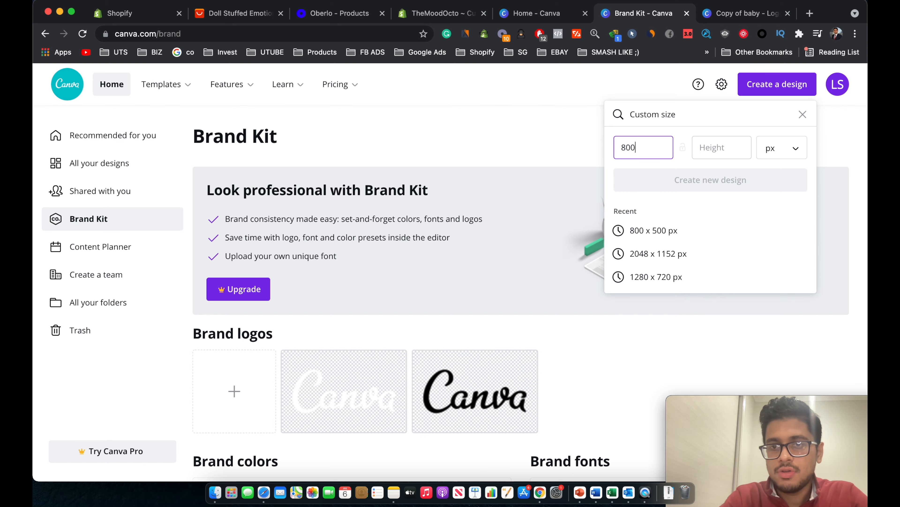
pyautogui.press('Tab')
pyautogui.write('200')
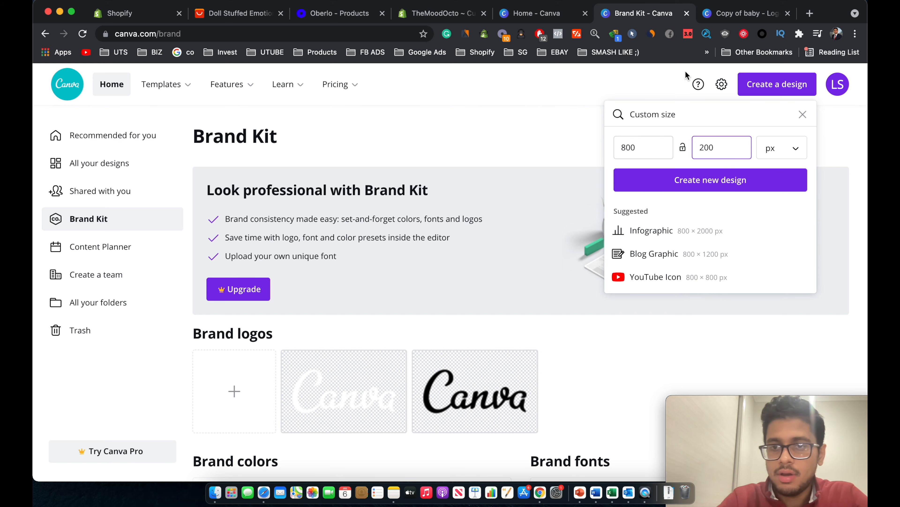
pyautogui.click(655, 191)
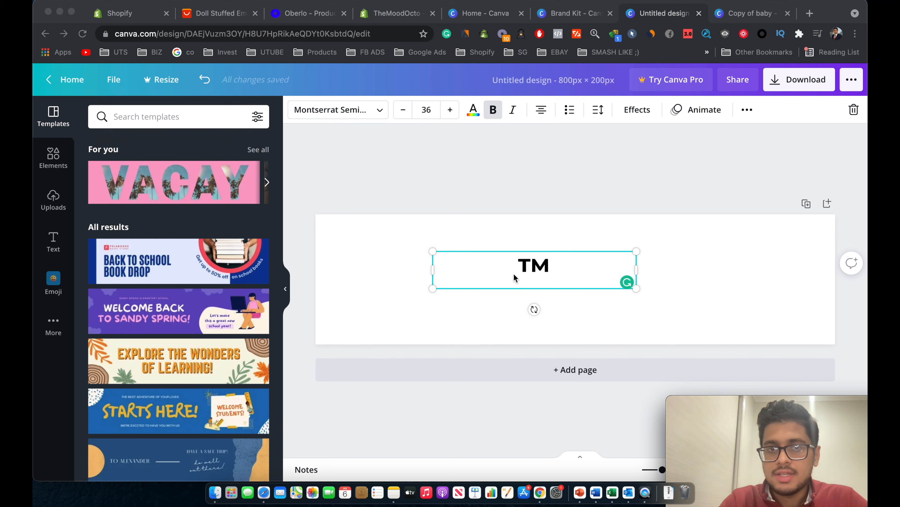
# Retype the TM text as THE MOOD OCTO and widen the box to fit one line.
pyautogui.click(522, 269)
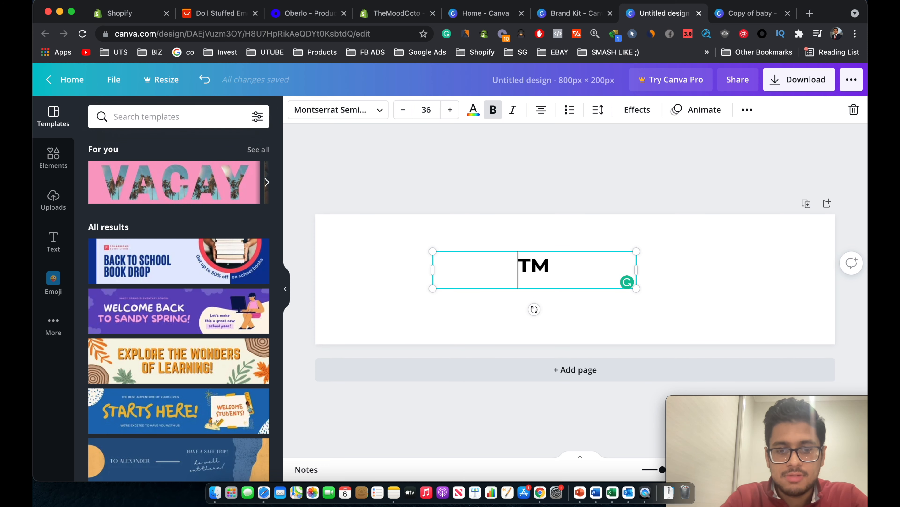
pyautogui.write('THE MOOD OCTO')
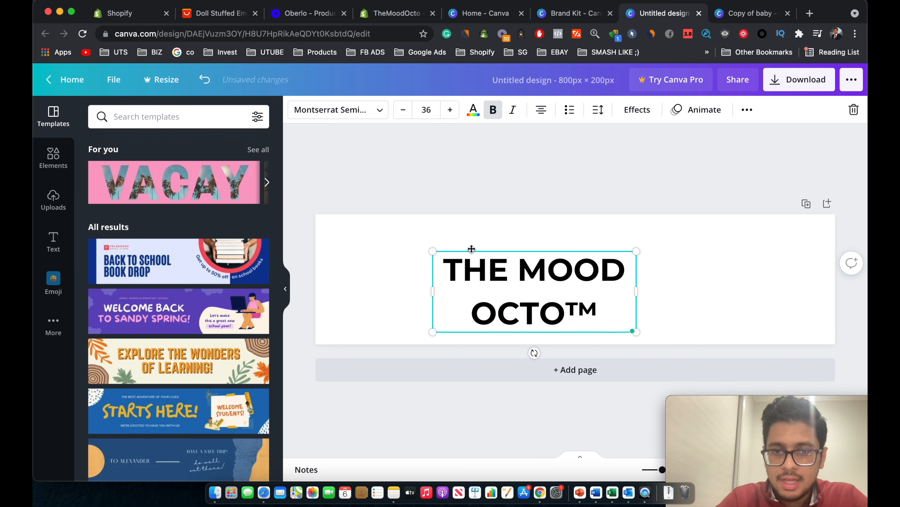
pyautogui.moveTo(430, 290); pyautogui.dragTo(394, 290)
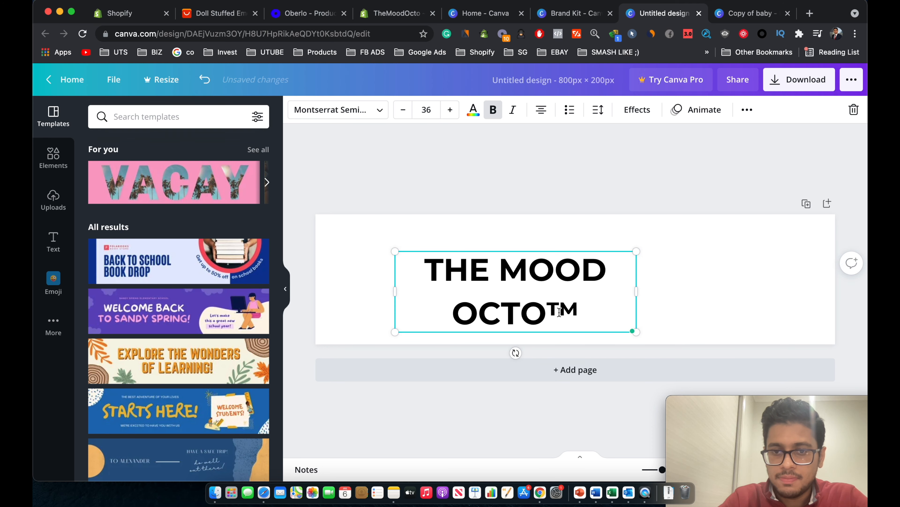
pyautogui.moveTo(636, 292); pyautogui.dragTo(738, 292)
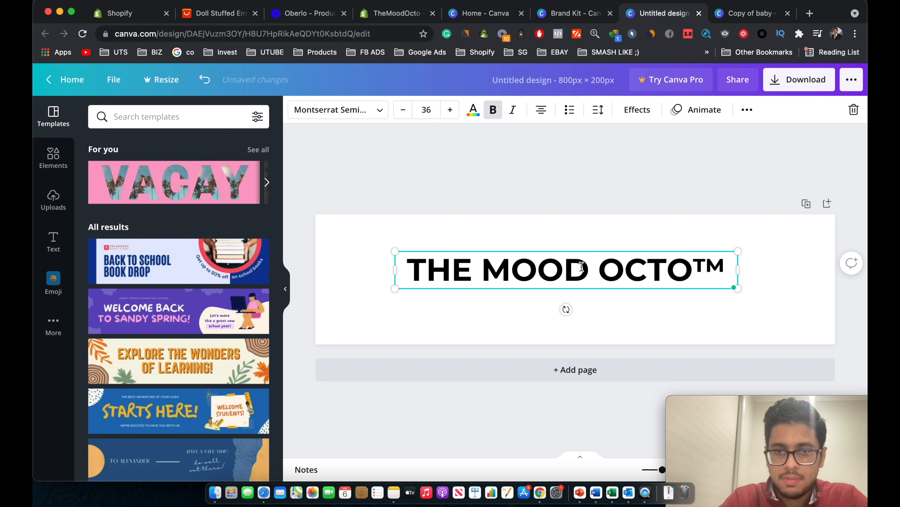
# Remove the space between MOOD and OCTO so the name reads MOODOCTO.
pyautogui.click(576, 269)
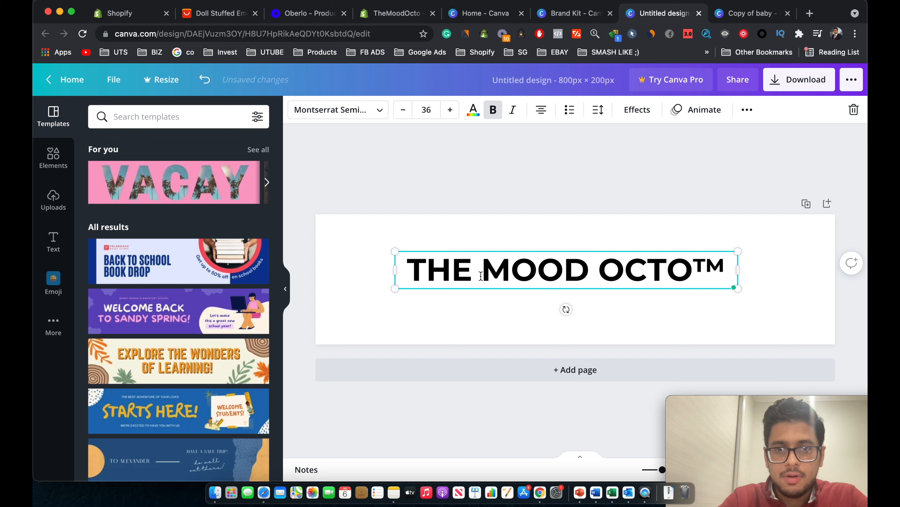
pyautogui.moveTo(480, 274); pyautogui.dragTo(533, 275)
pyautogui.click(600, 269)
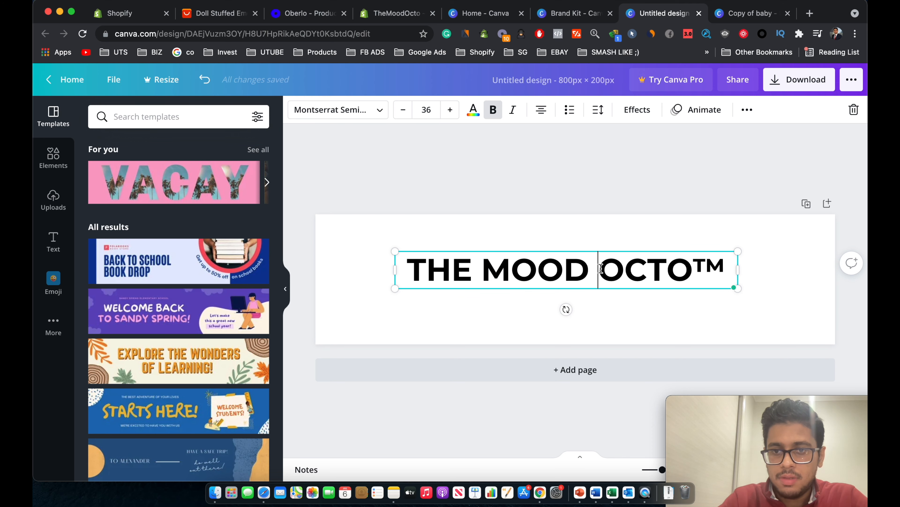
pyautogui.press('BackSpace')
# Colour MOODOCTO and the word THE blue with the text colour picker.
pyautogui.moveTo(489, 273); pyautogui.dragTo(677, 274)
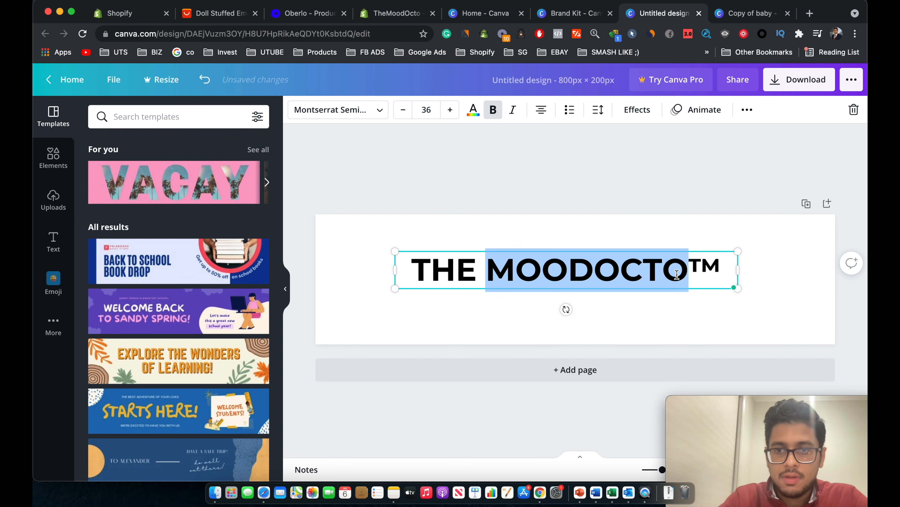
pyautogui.click(474, 111)
pyautogui.click(191, 360)
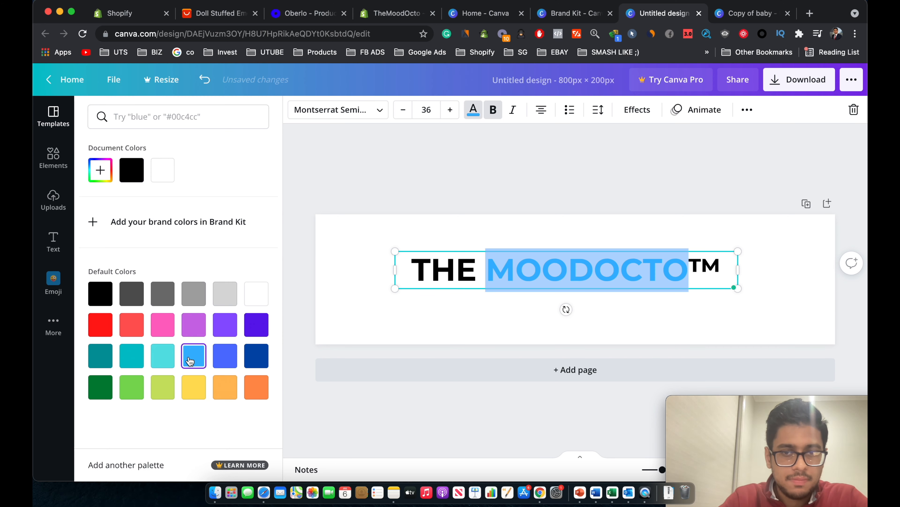
pyautogui.click(537, 211)
pyautogui.click(708, 263)
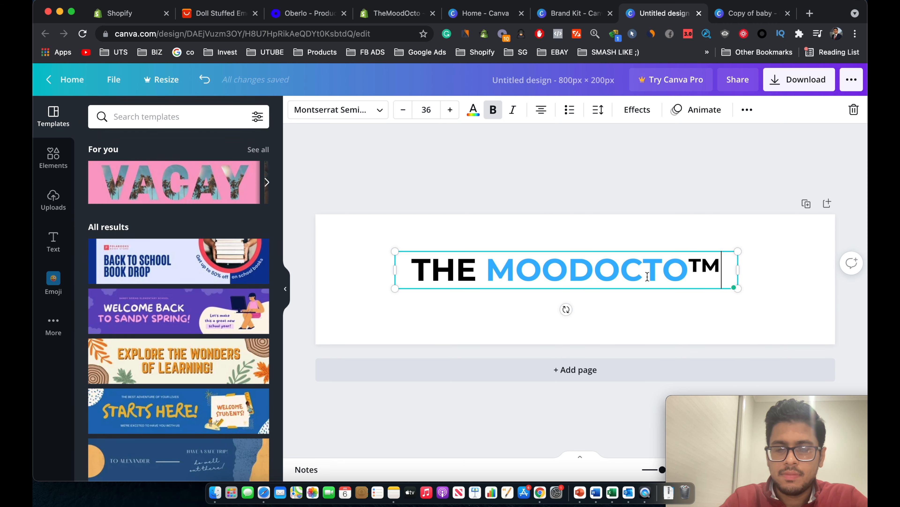
pyautogui.doubleClick(707, 264)
pyautogui.click(478, 270)
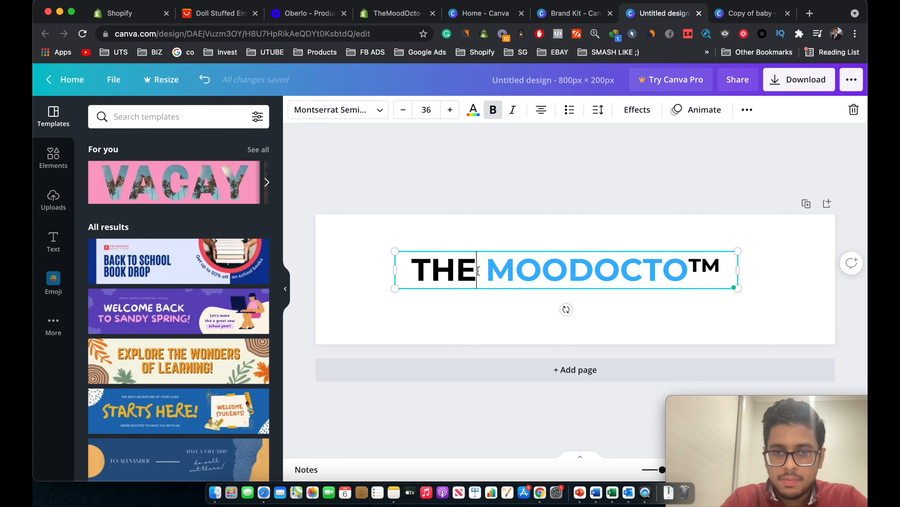
pyautogui.doubleClick(455, 270)
pyautogui.click(472, 109)
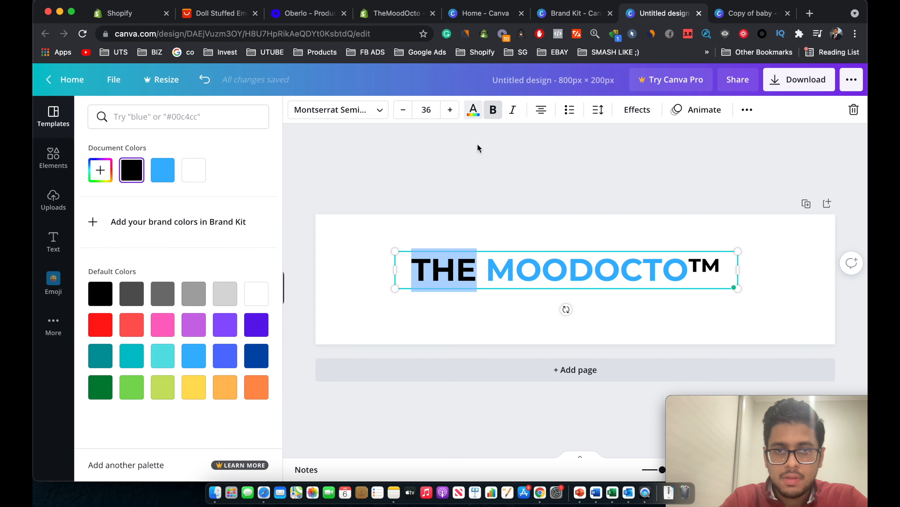
pyautogui.click(162, 170)
pyautogui.click(555, 278)
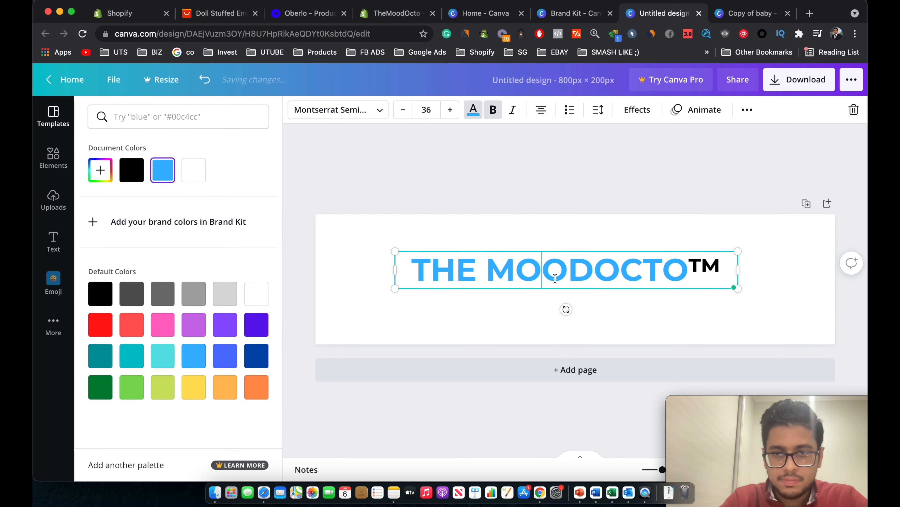
# Turn MOODOCTO back to black, leaving only THE blue.
pyautogui.moveTo(480, 266); pyautogui.dragTo(689, 270)
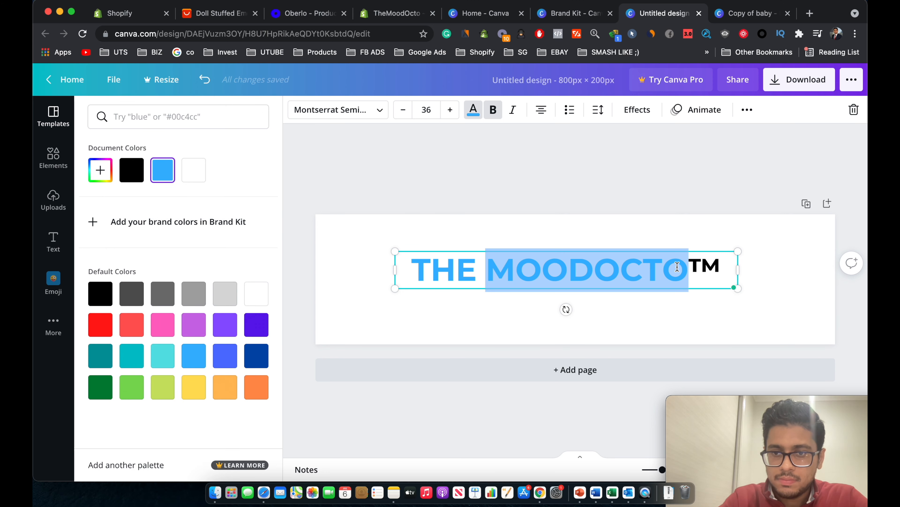
pyautogui.click(474, 111)
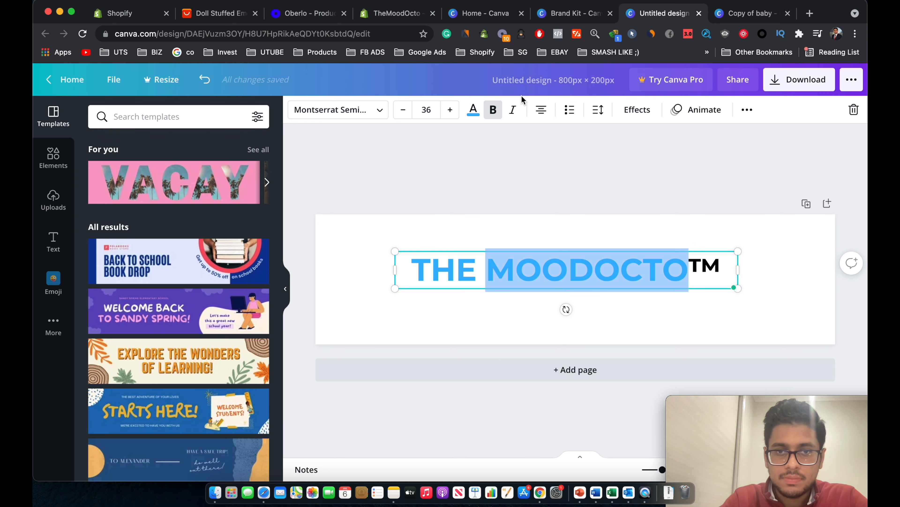
pyautogui.click(474, 110)
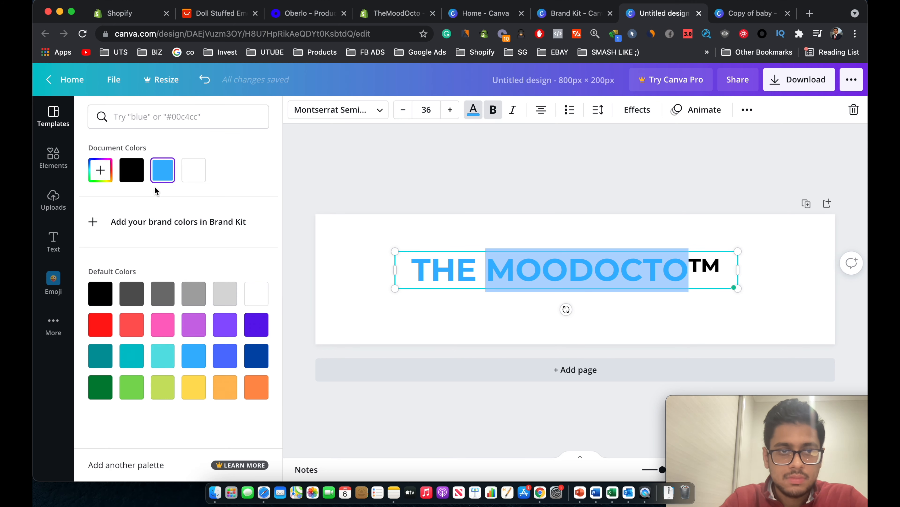
pyautogui.click(131, 170)
pyautogui.click(593, 270)
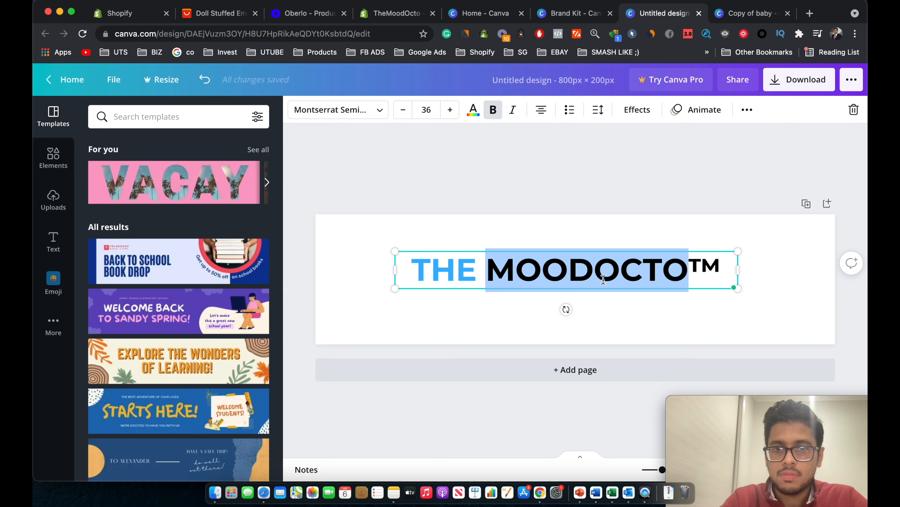
# Move the title down to the page's centre and widen its text box leftward.
pyautogui.click(580, 245)
pyautogui.click(569, 257)
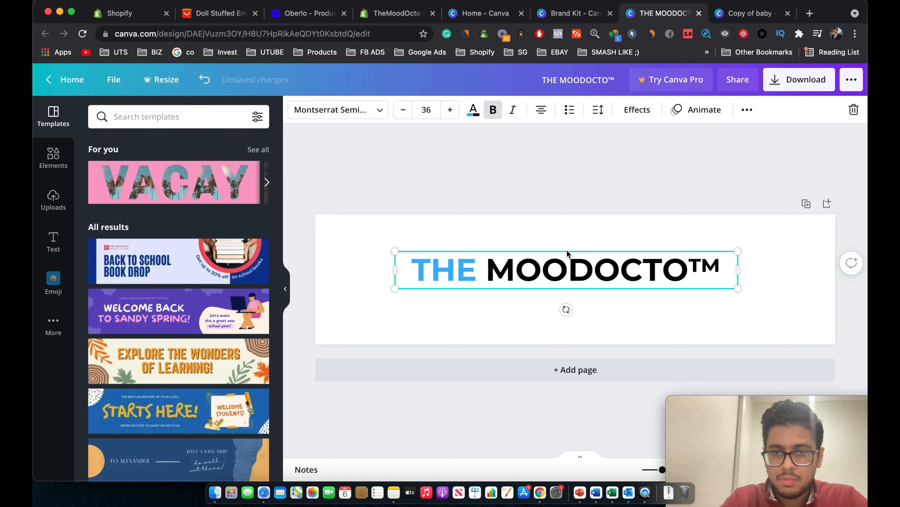
pyautogui.moveTo(567, 258); pyautogui.dragTo(567, 267)
pyautogui.click(566, 196)
pyautogui.click(416, 297)
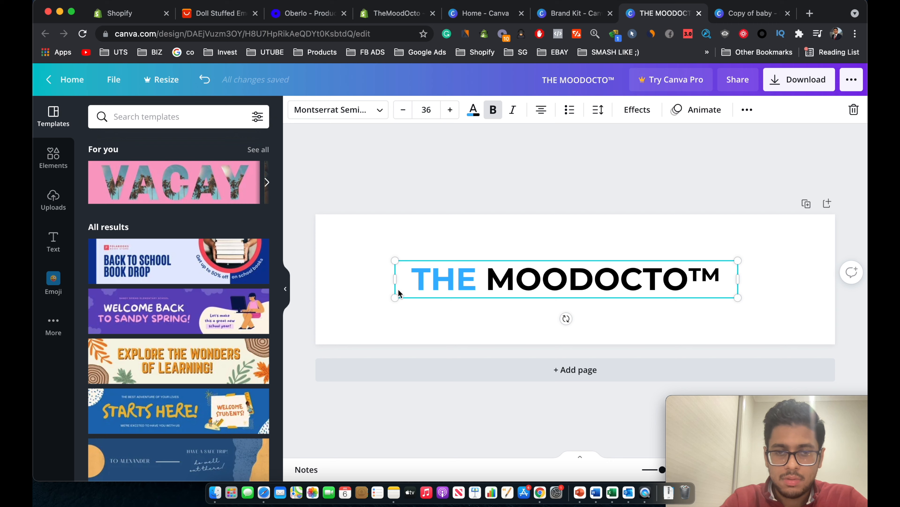
pyautogui.moveTo(394, 278); pyautogui.dragTo(384, 278)
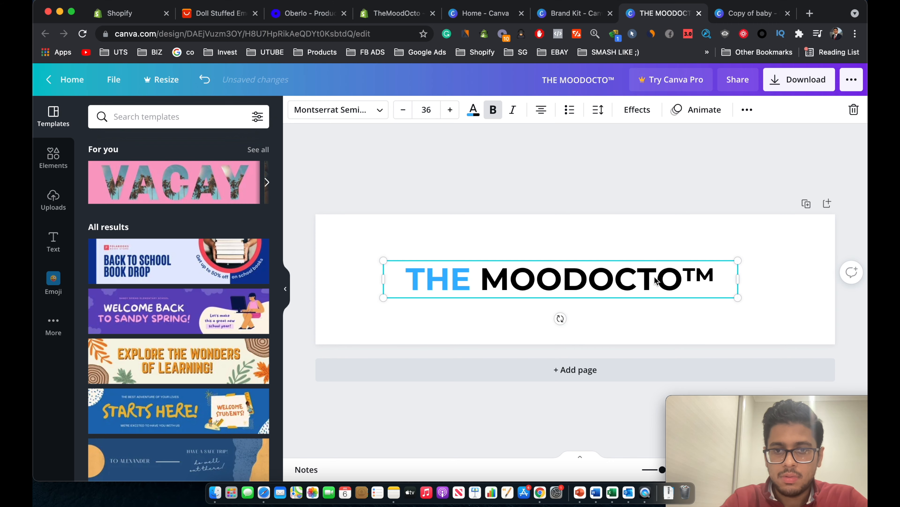
# Raise the title's font size to 41 so it stays on one line.
pyautogui.doubleClick(636, 271)
pyautogui.tripleClick(636, 270)
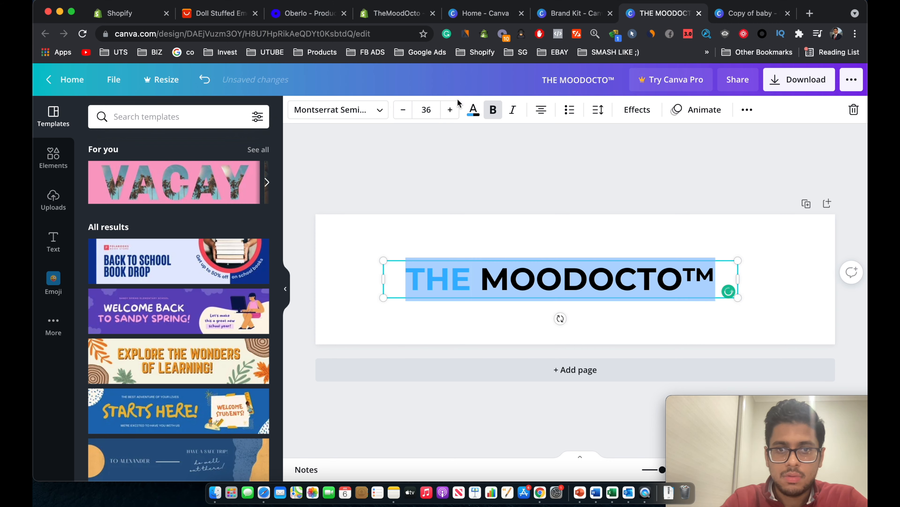
pyautogui.click(450, 110)
pyautogui.click(449, 110)
pyautogui.click(448, 110)
pyautogui.click(449, 111)
pyautogui.click(448, 111)
pyautogui.click(449, 110)
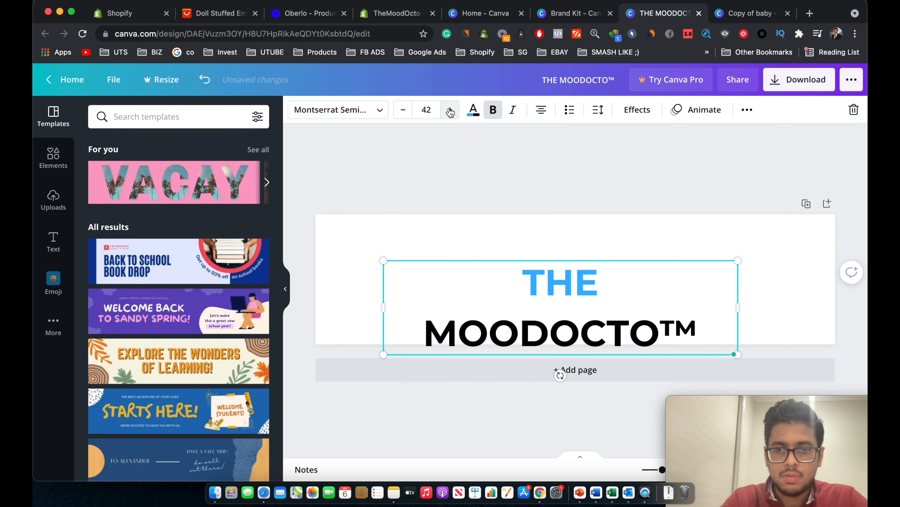
pyautogui.click(404, 110)
pyautogui.click(478, 175)
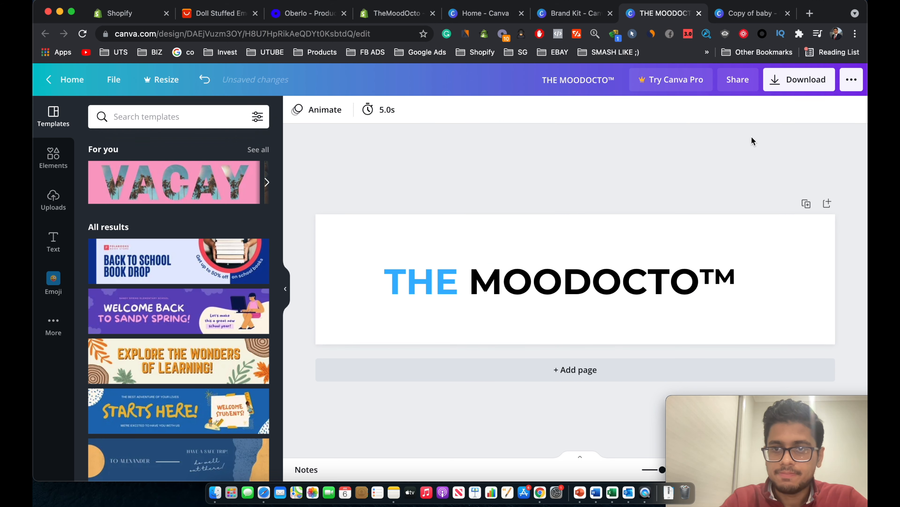
# Rename the Canva design to LOGO.
pyautogui.click(607, 79)
pyautogui.write('LOGO')
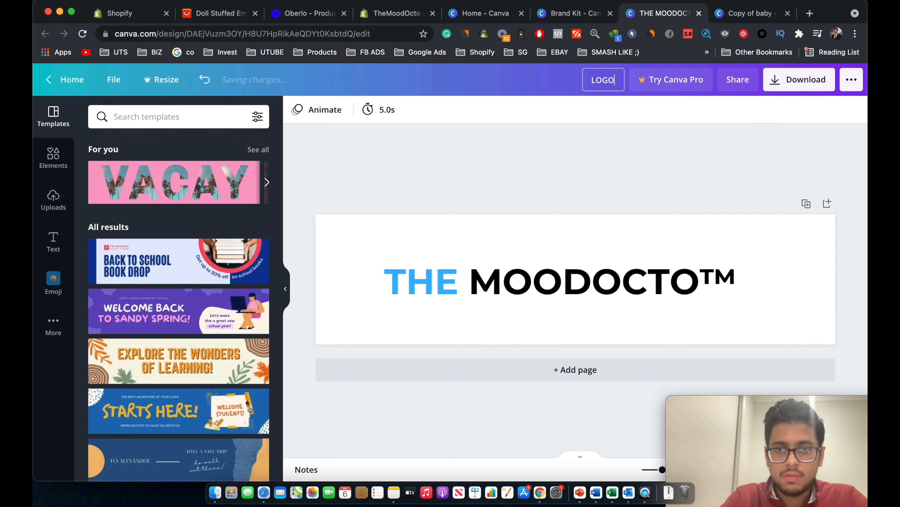
pyautogui.click(529, 157)
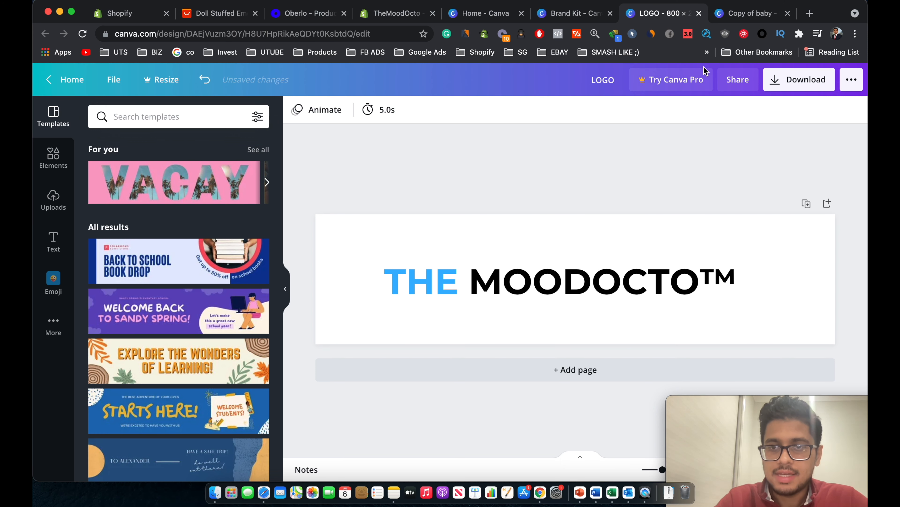
# Download the LOGO design as a PNG and check the downloaded LOGO.png.
pyautogui.click(777, 84)
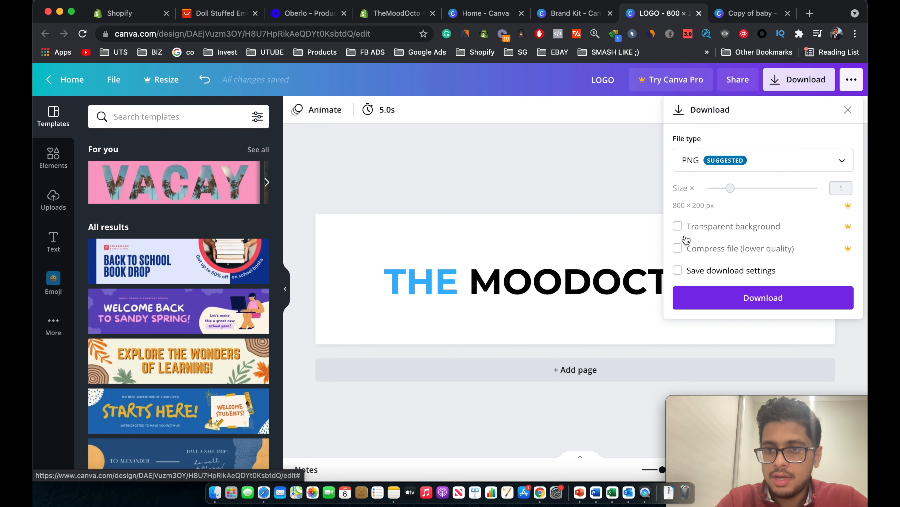
pyautogui.click(715, 295)
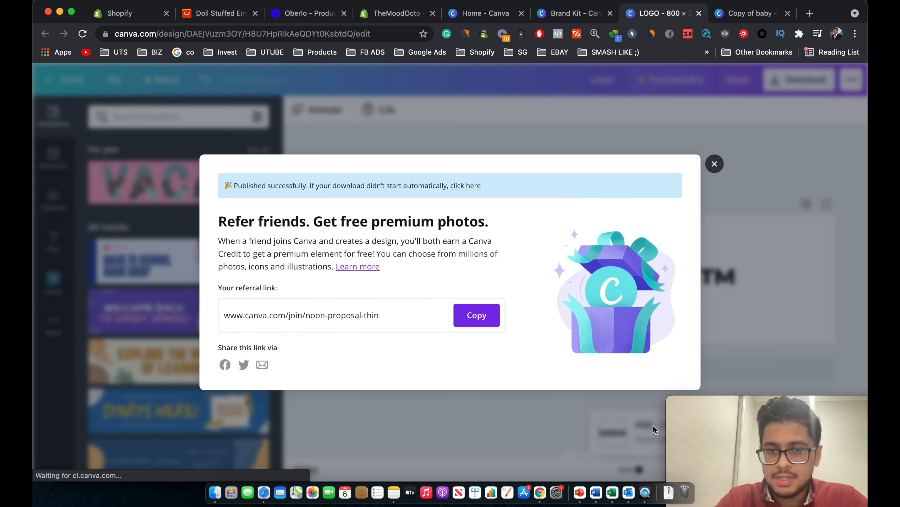
pyautogui.click(714, 147)
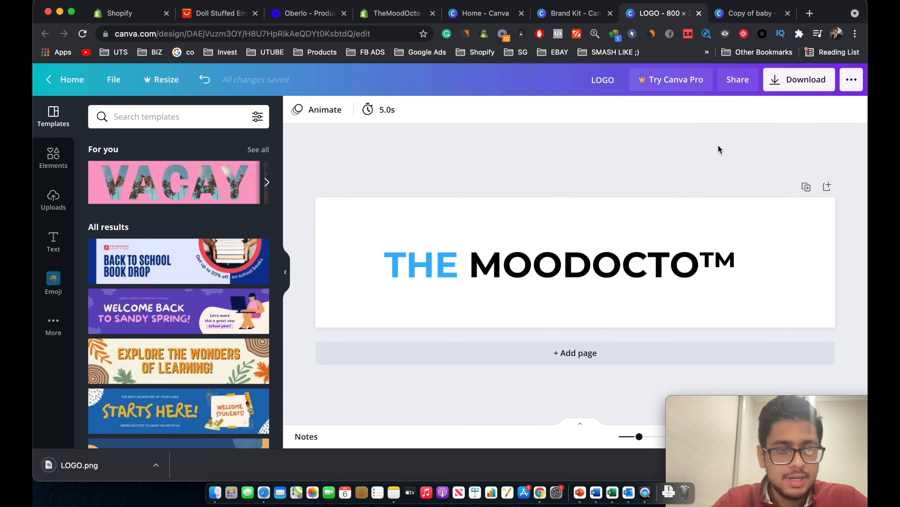
pyautogui.click(99, 463)
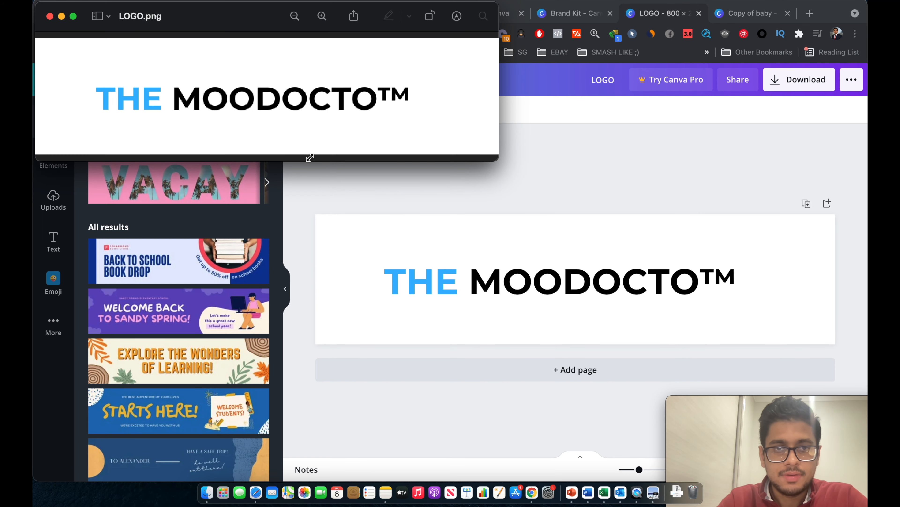
pyautogui.press('super+w')
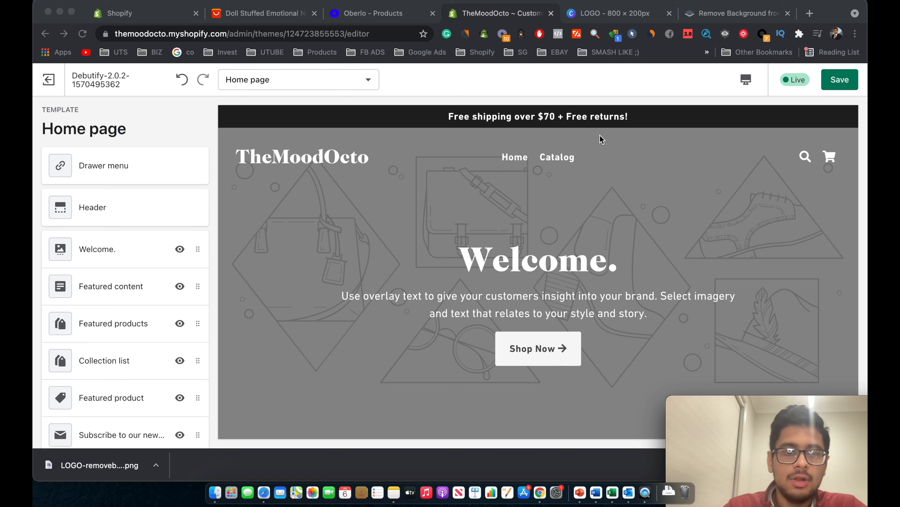
pyautogui.click(617, 21)
# Strip the background from LOGO.png in remove.bg and download the transparent logo.
pyautogui.click(725, 22)
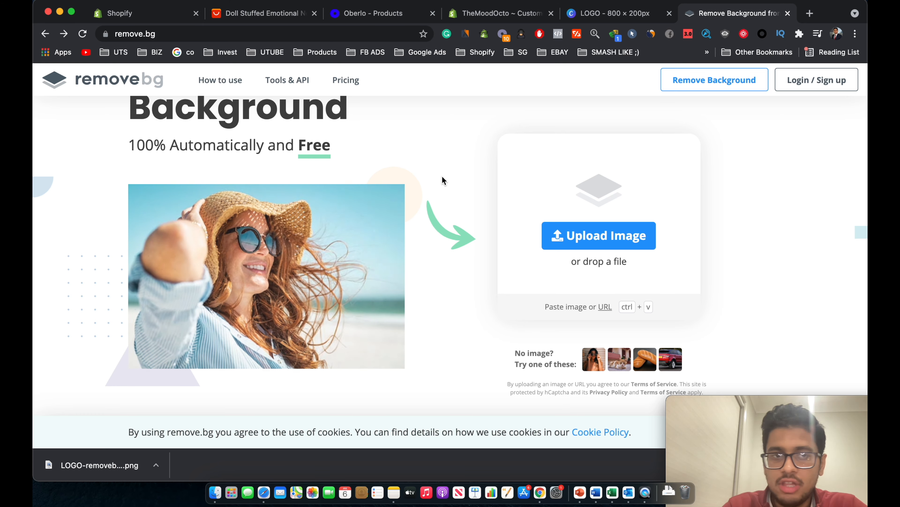
pyautogui.click(620, 240)
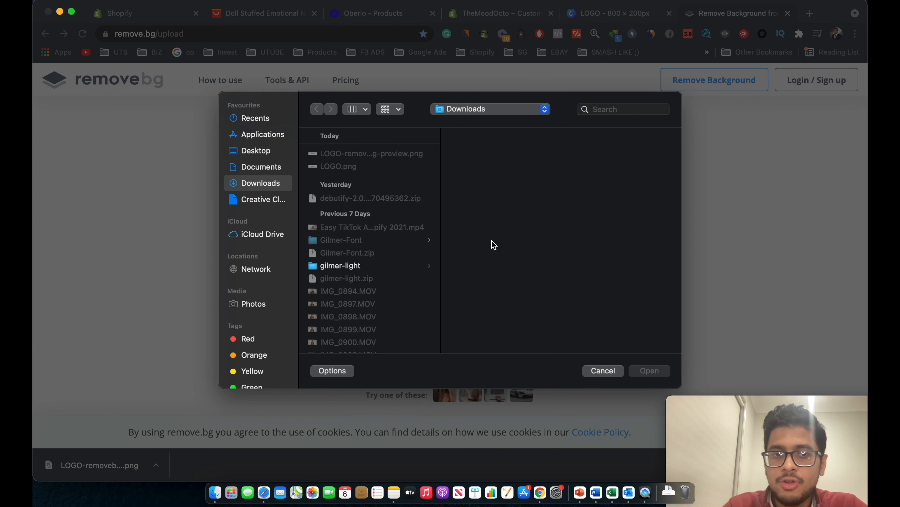
pyautogui.click(370, 166)
pyautogui.doubleClick(371, 167)
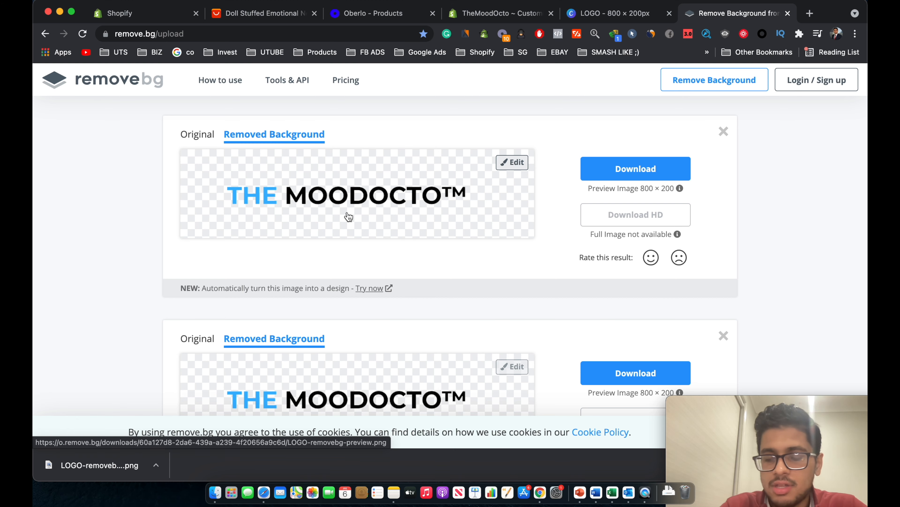
pyautogui.click(605, 168)
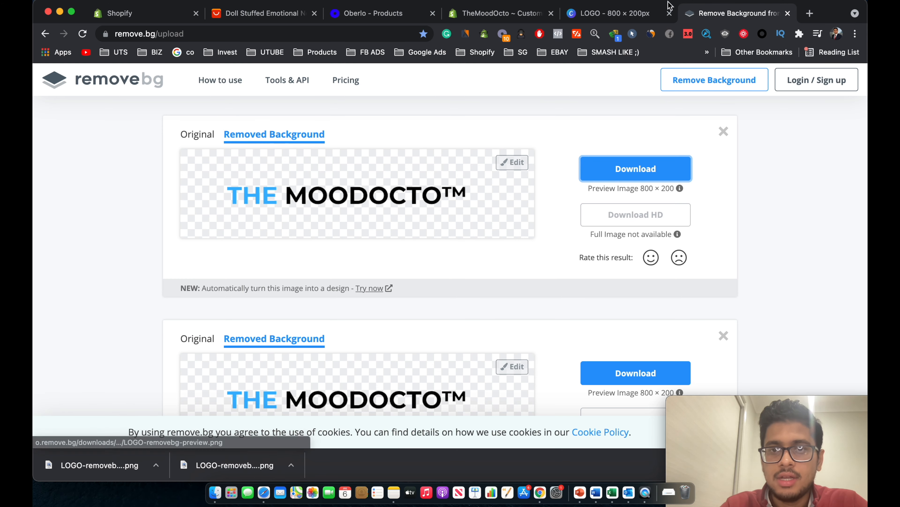
pyautogui.click(634, 13)
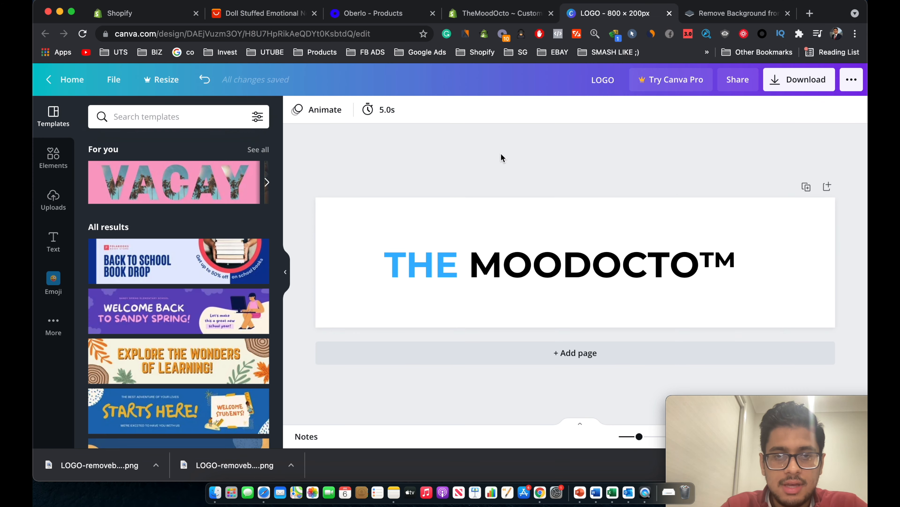
# Upload the background-removed logo and set it as the header's store logo.
pyautogui.click(500, 13)
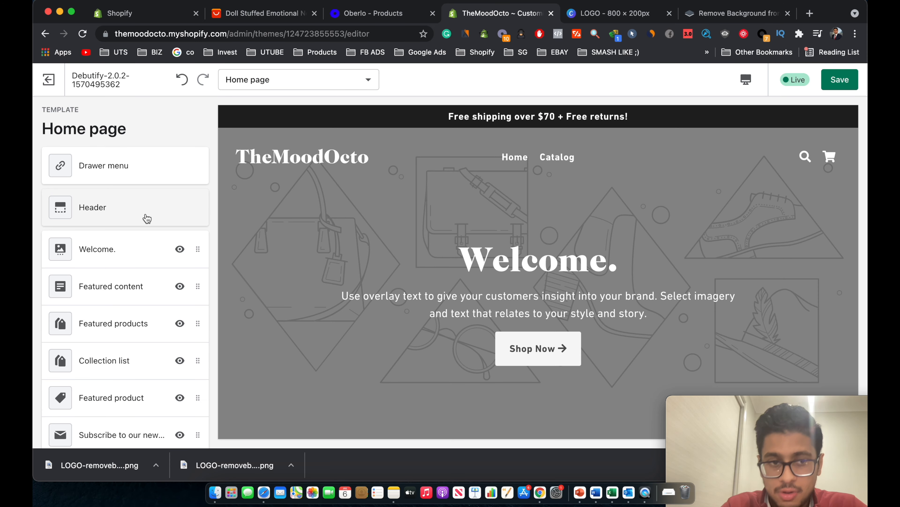
pyautogui.click(153, 222)
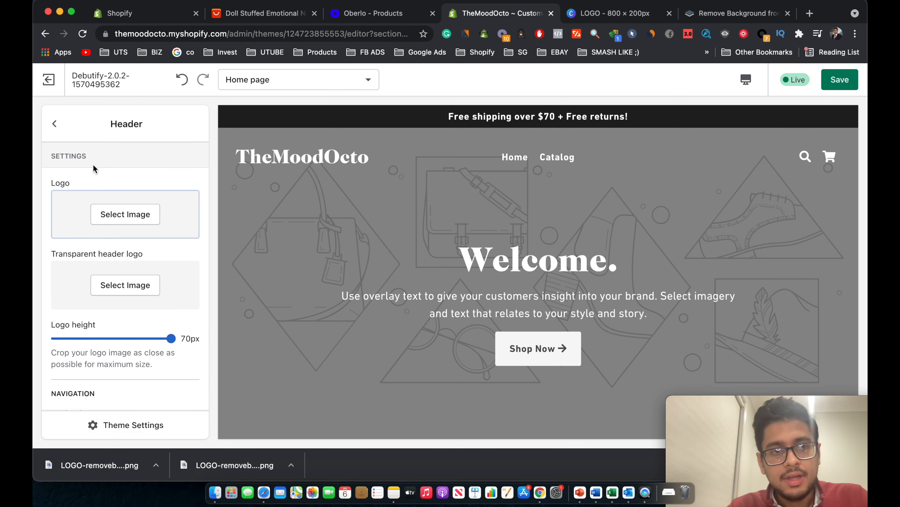
pyautogui.click(128, 214)
pyautogui.click(85, 214)
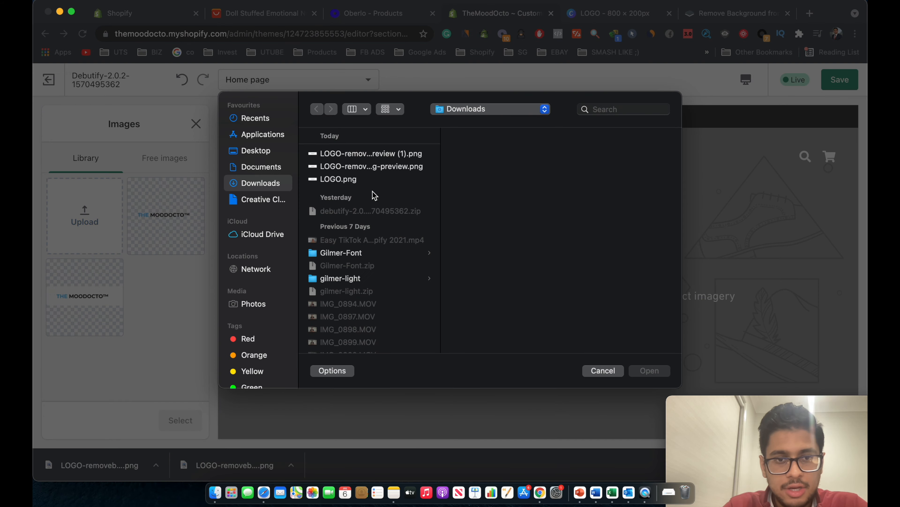
pyautogui.doubleClick(356, 153)
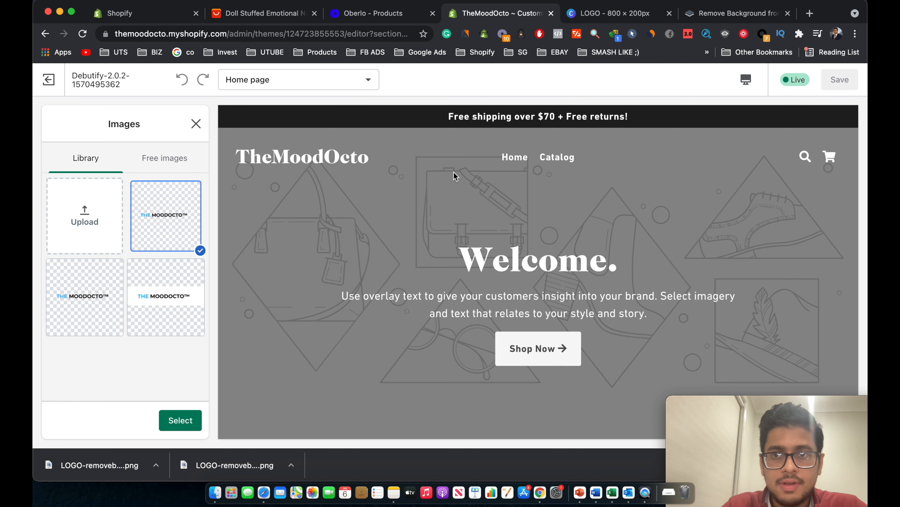
pyautogui.click(197, 424)
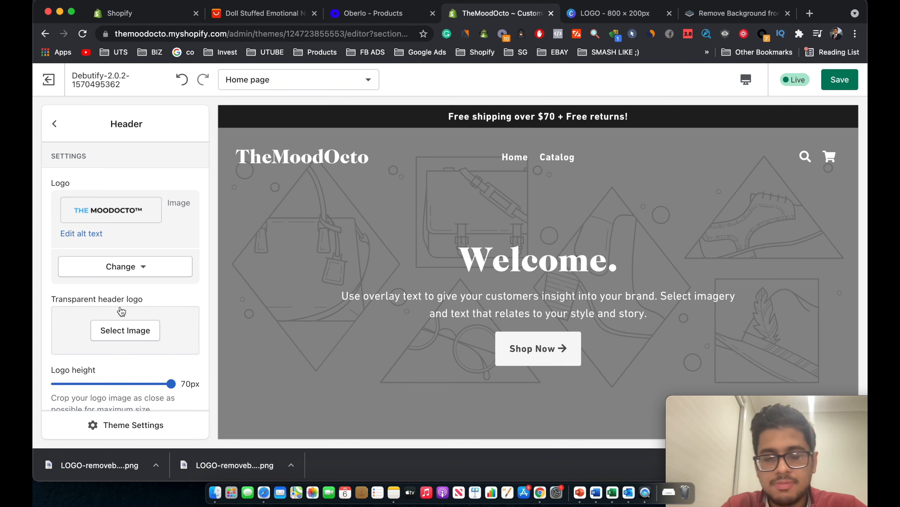
# Use the same transparent logo as the transparent header logo.
pyautogui.click(135, 330)
pyautogui.click(193, 204)
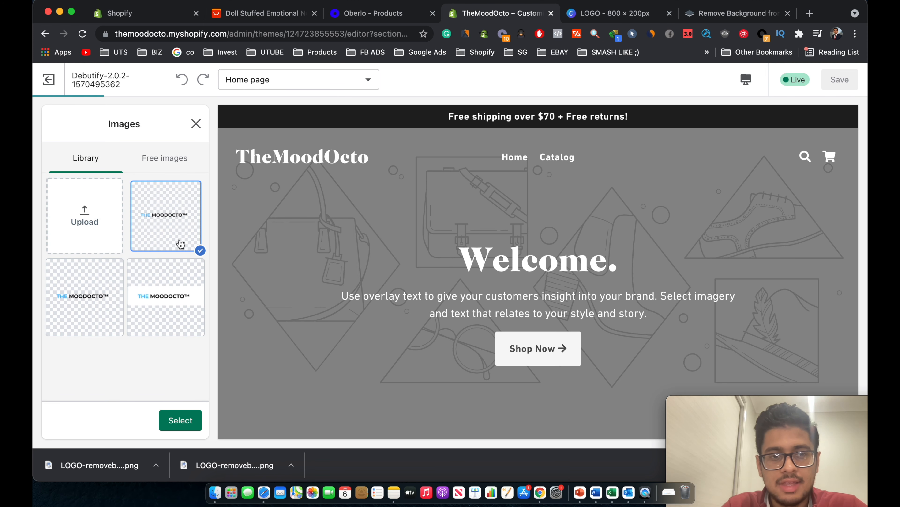
pyautogui.click(182, 421)
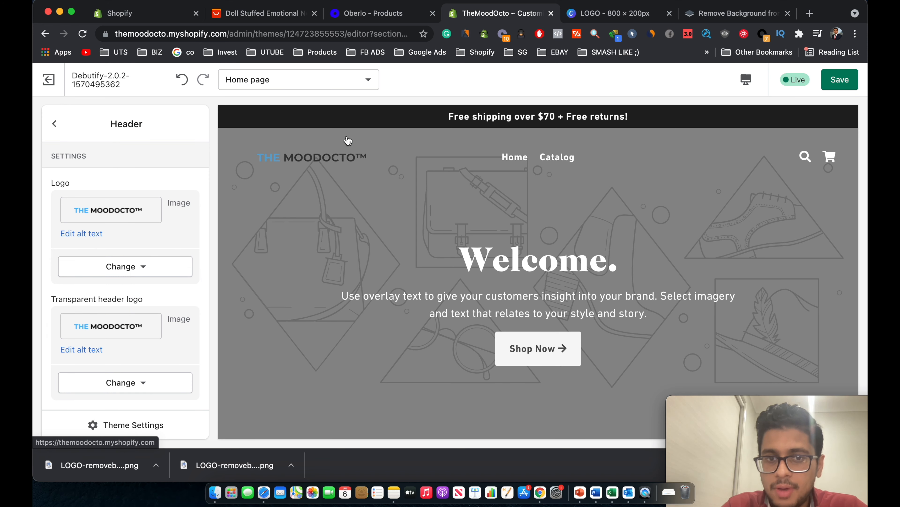
# Scroll through the storefront preview to review the home page sections with the new logo.
pyautogui.scroll(-5, 376, 259)
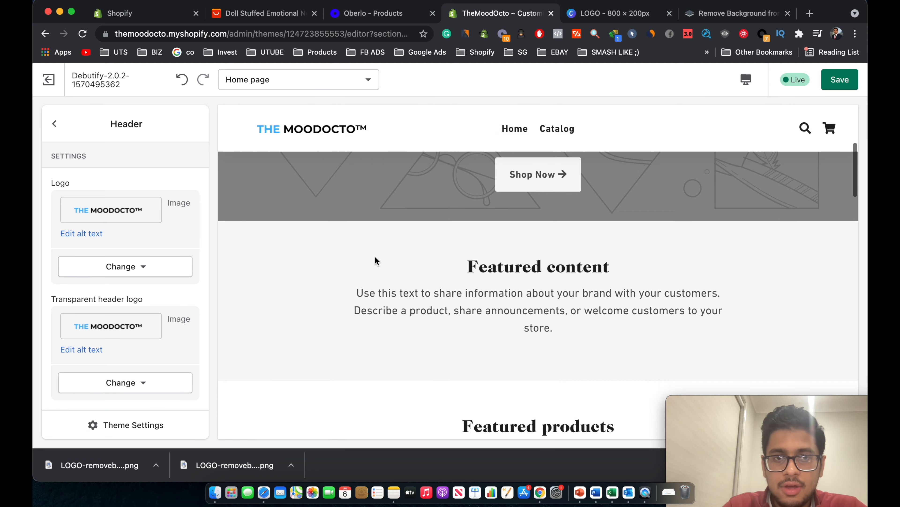
pyautogui.scroll(-5, 376, 261)
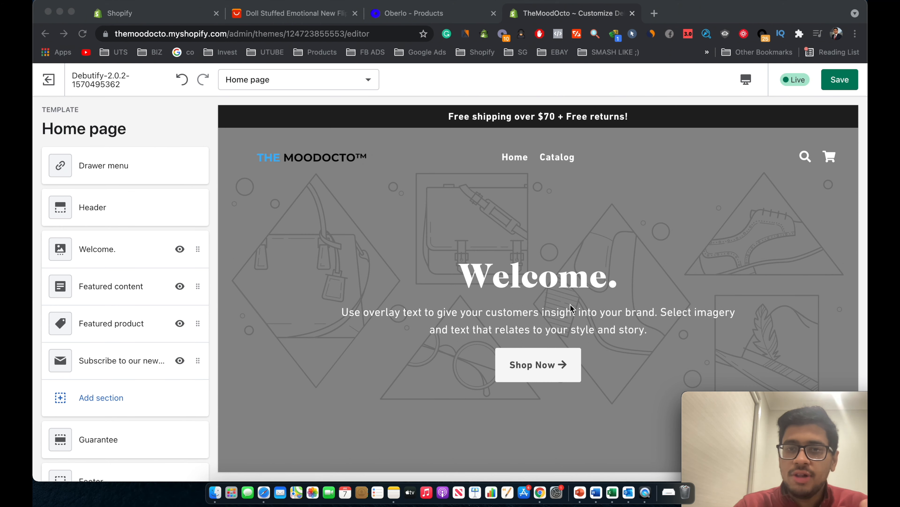
pyautogui.scroll(-2, 570, 305)
pyautogui.scroll(-4, 570, 304)
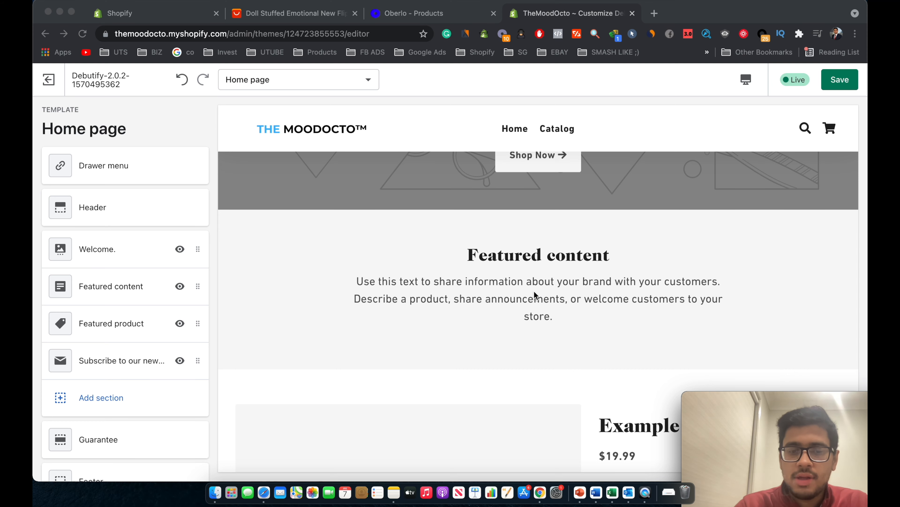
pyautogui.scroll(-9, 534, 293)
pyautogui.scroll(3, 536, 295)
pyautogui.scroll(10, 535, 295)
pyautogui.scroll(-1, 440, 236)
pyautogui.scroll(2, 332, 208)
pyautogui.scroll(-1, 314, 251)
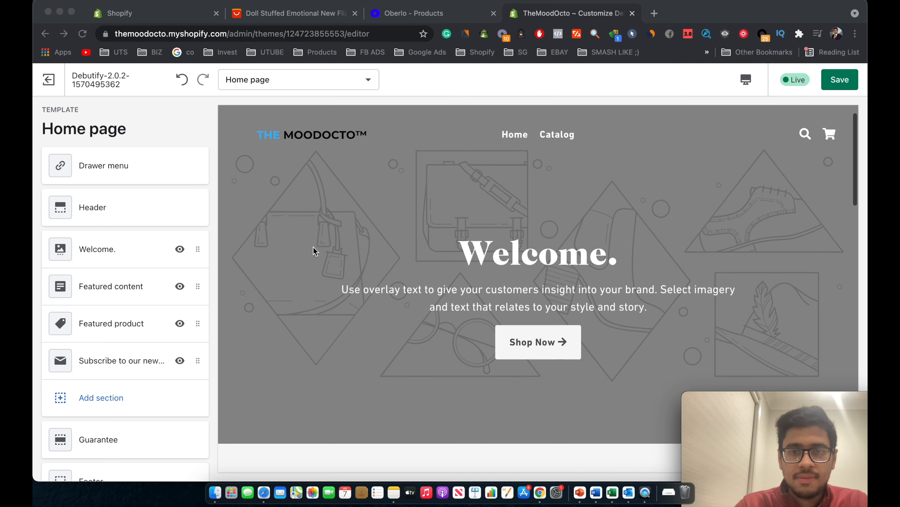
pyautogui.scroll(1, 315, 251)
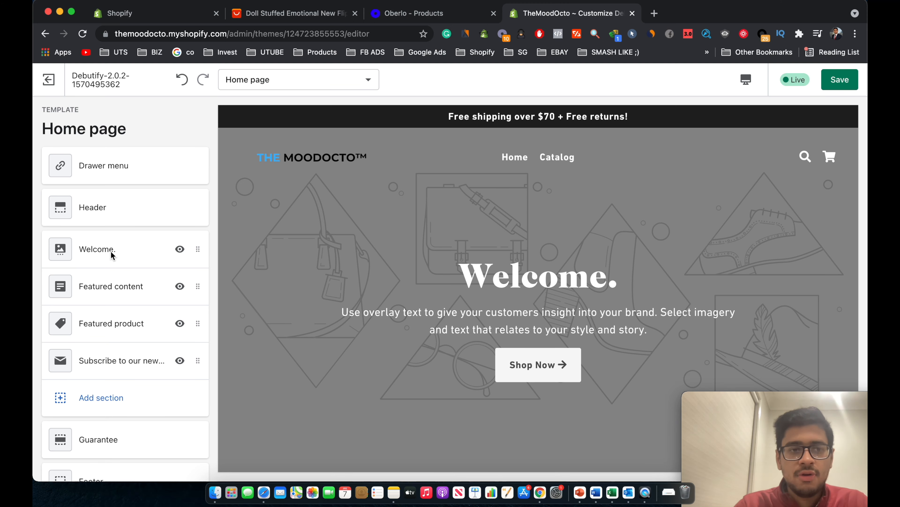
# Set the octopus plush photo as the Welcome slide's background image.
pyautogui.click(102, 254)
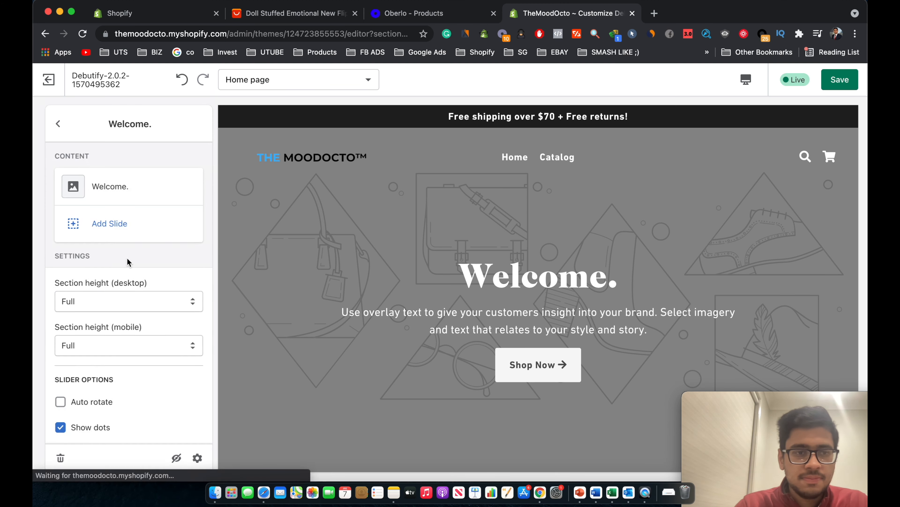
pyautogui.click(111, 200)
pyautogui.click(127, 217)
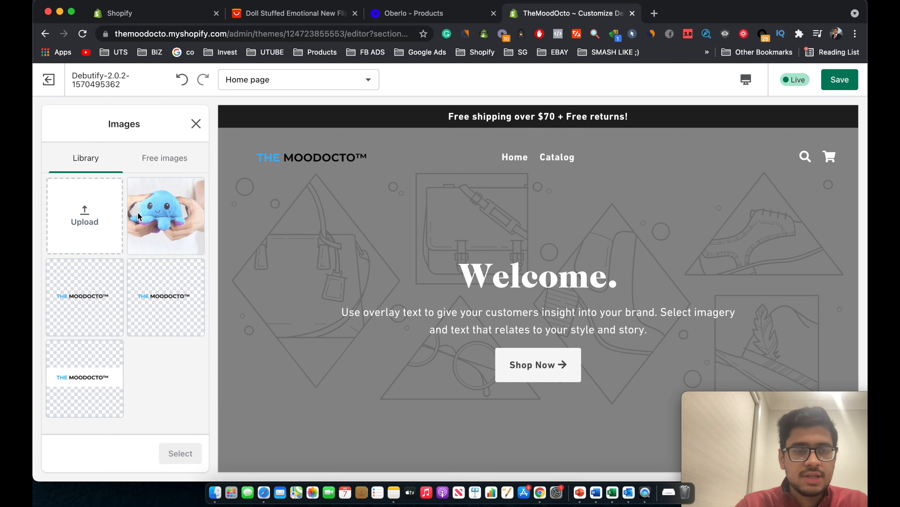
pyautogui.click(151, 216)
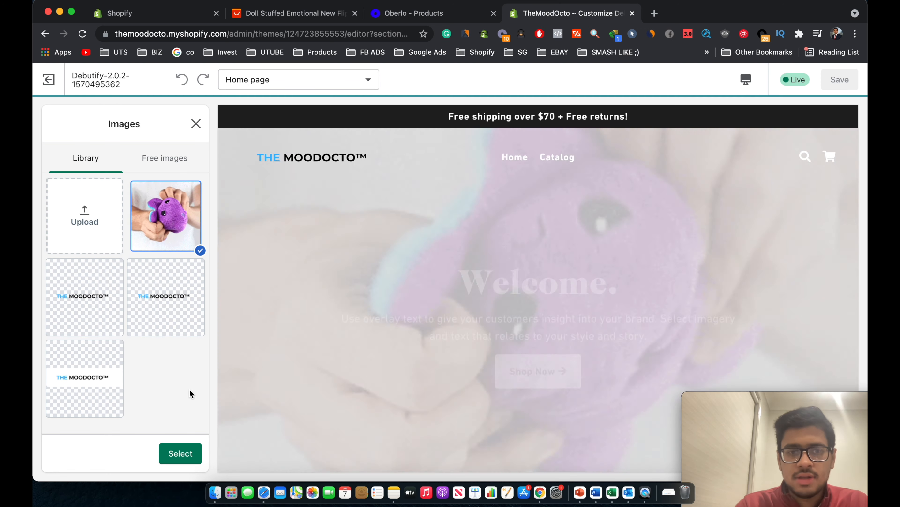
pyautogui.click(180, 453)
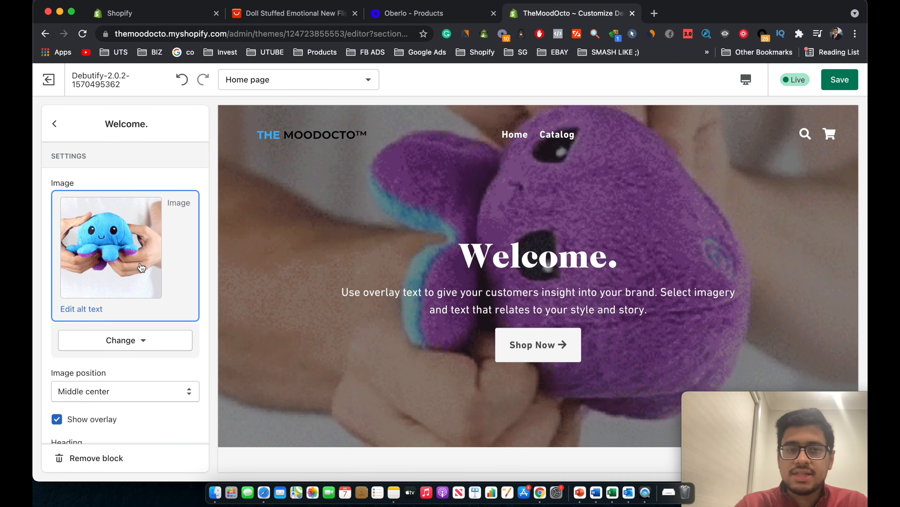
# Save the theme changes.
pyautogui.scroll(-4, 140, 266)
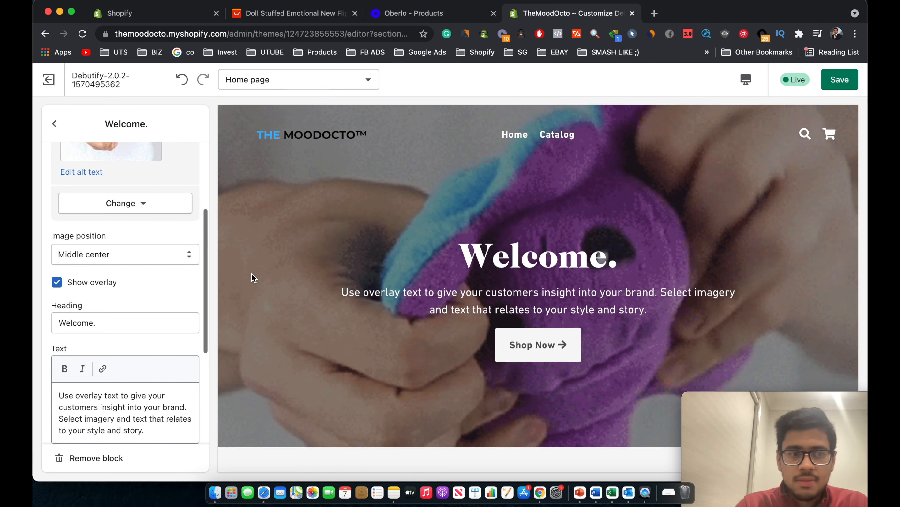
pyautogui.scroll(-1, 137, 346)
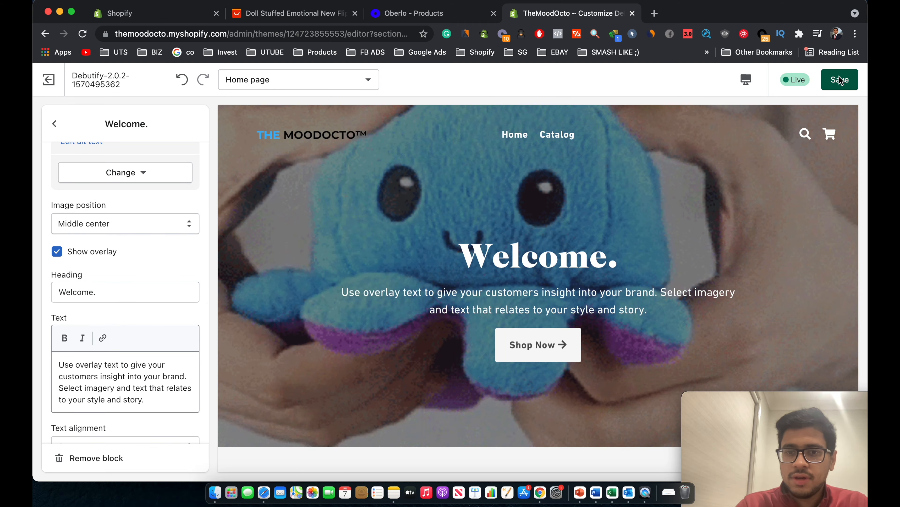
pyautogui.click(839, 80)
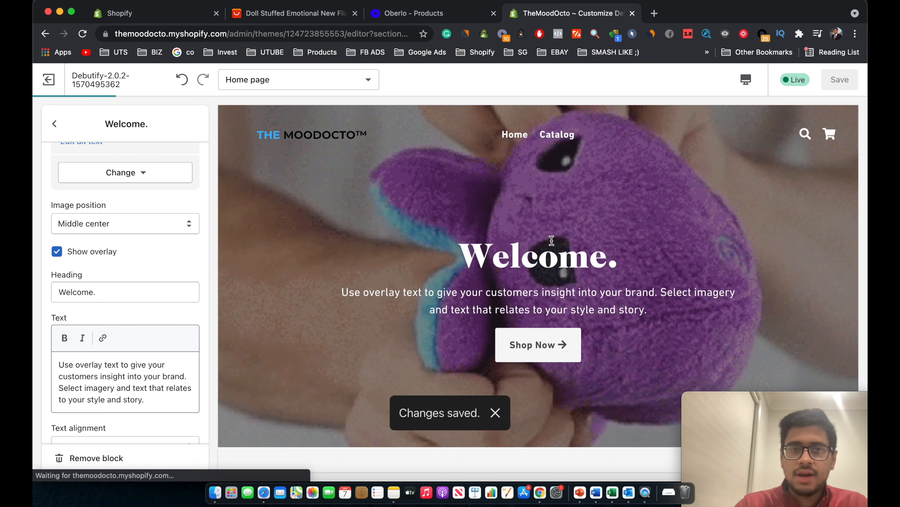
pyautogui.scroll(-3, 139, 314)
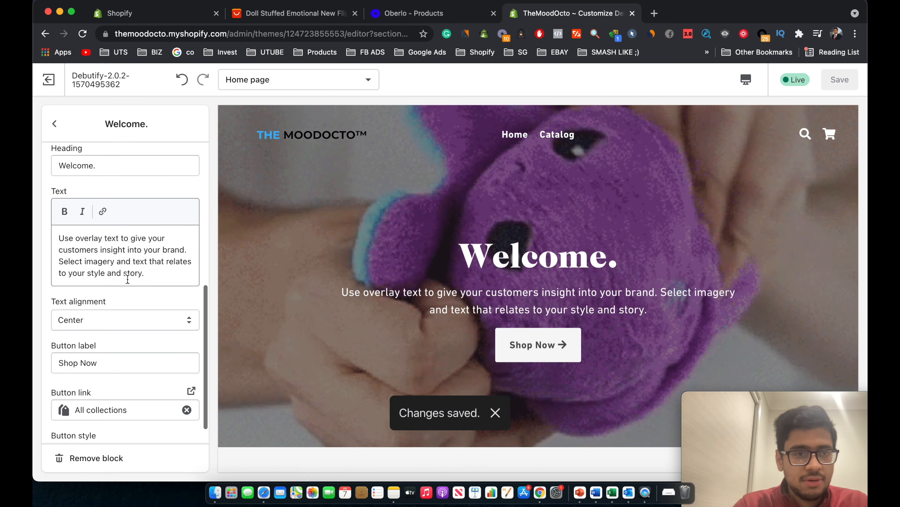
pyautogui.scroll(3, 120, 269)
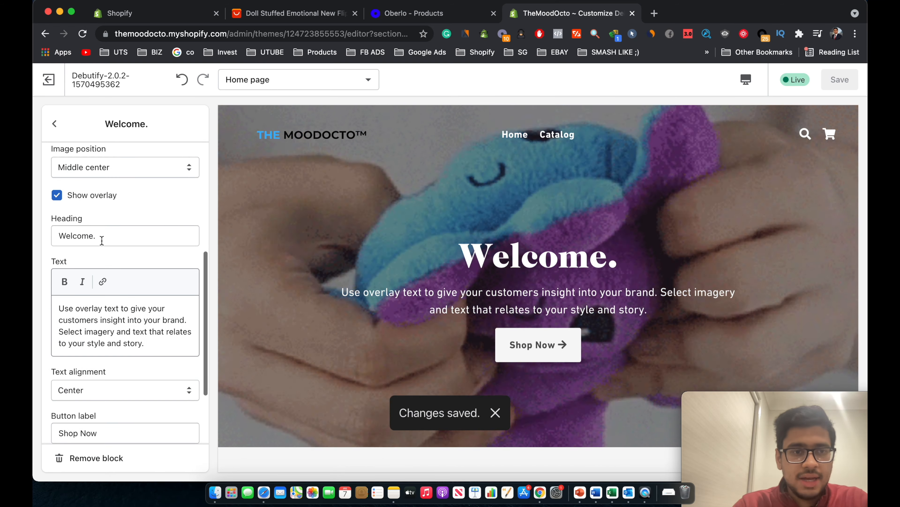
# Clear the Welcome. heading and the overlay paragraph from the slide.
pyautogui.tripleClick(102, 240)
pyautogui.press('BackSpace')
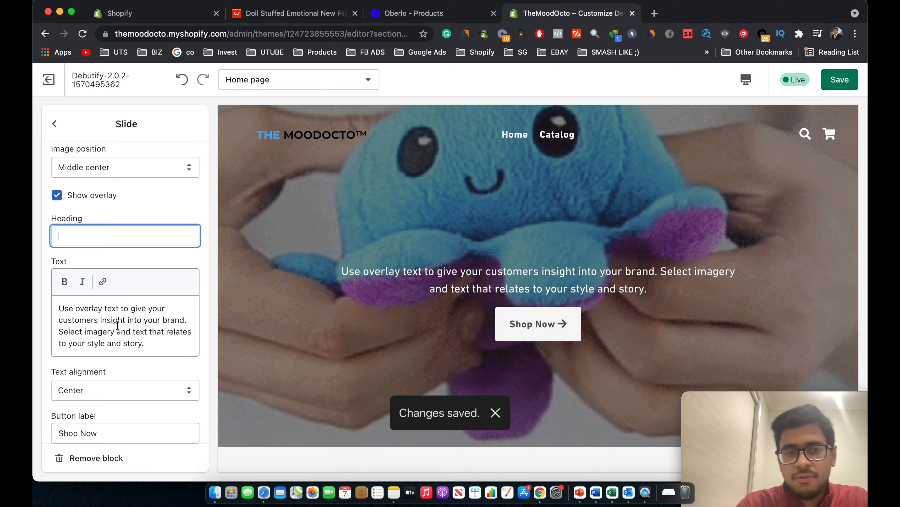
pyautogui.tripleClick(117, 325)
pyautogui.press('BackSpace')
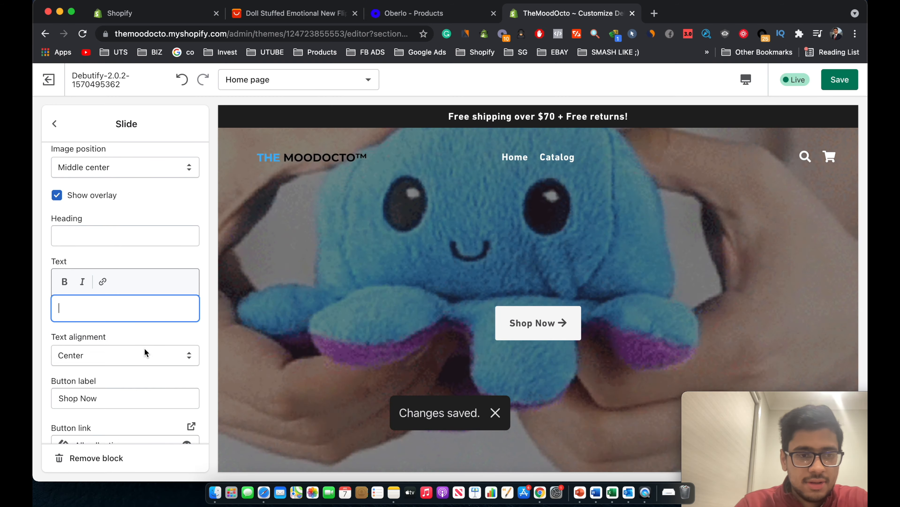
pyautogui.scroll(-4, 147, 368)
# Link the slide button to the TheMood Octo product.
pyautogui.click(124, 336)
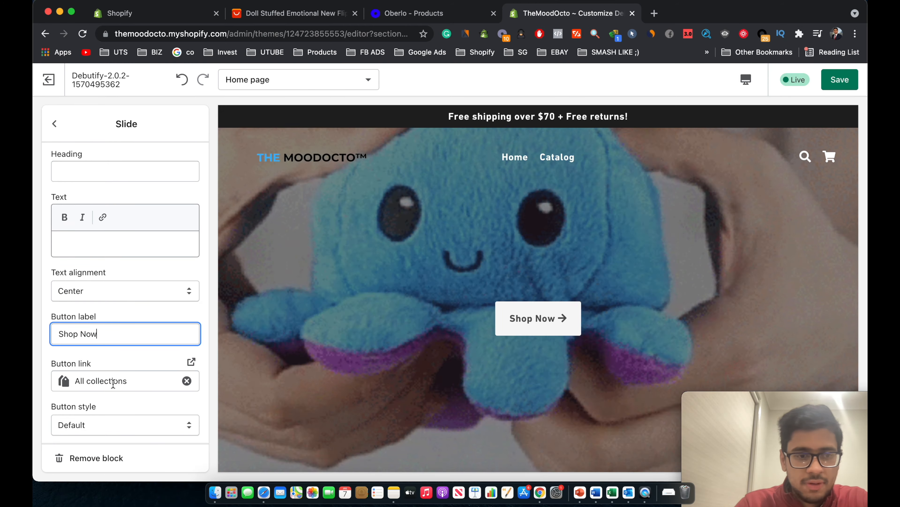
pyautogui.click(113, 382)
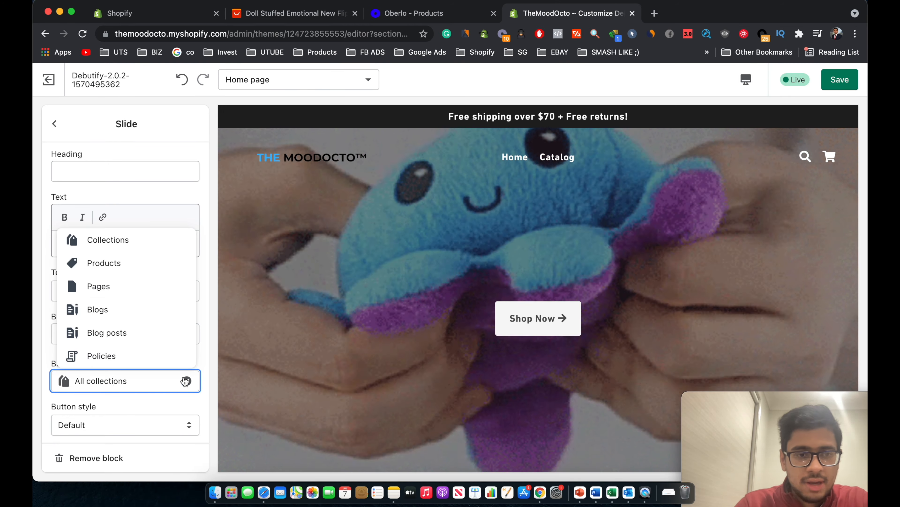
pyautogui.click(140, 272)
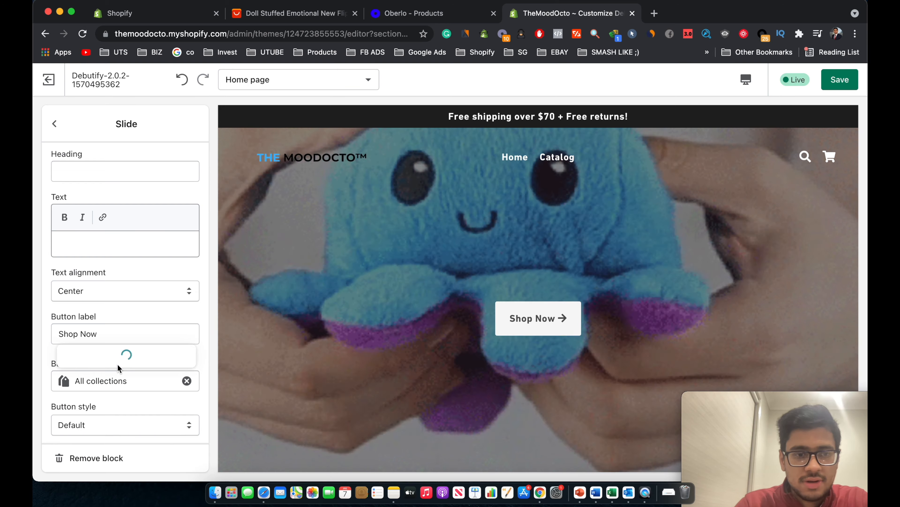
pyautogui.click(122, 354)
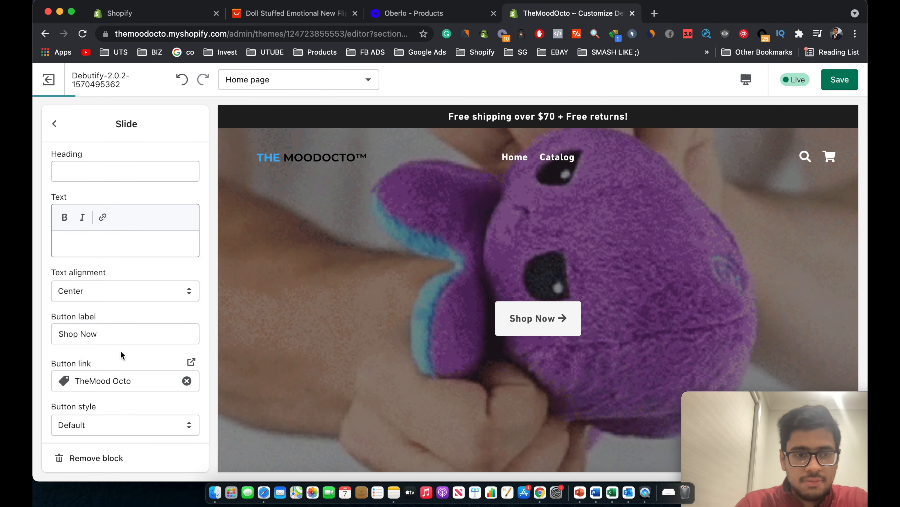
# Change the button label from Shop Now to Get Yours Now.
pyautogui.tripleClick(114, 333)
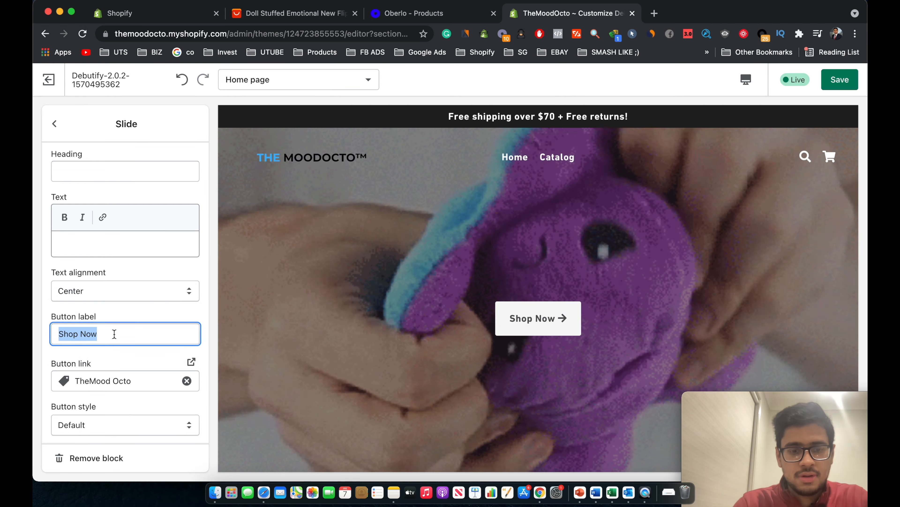
pyautogui.write('Get Yours Now')
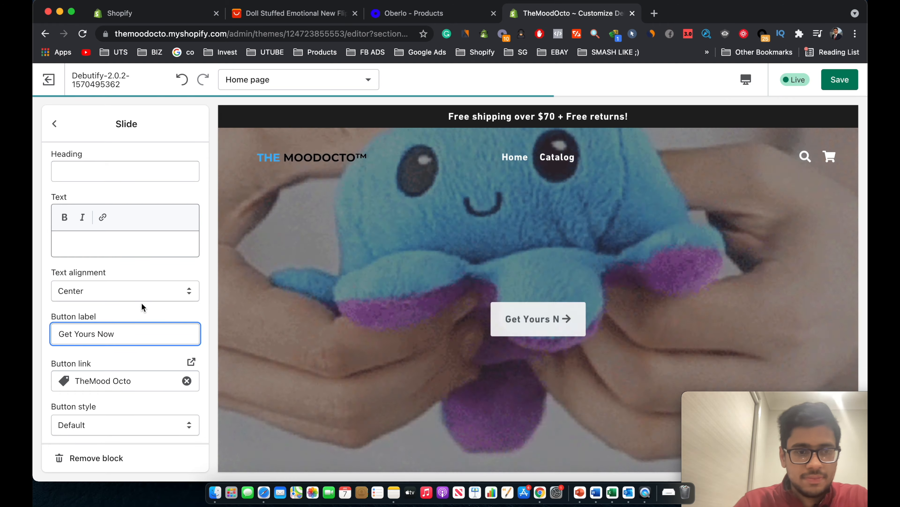
pyautogui.click(142, 309)
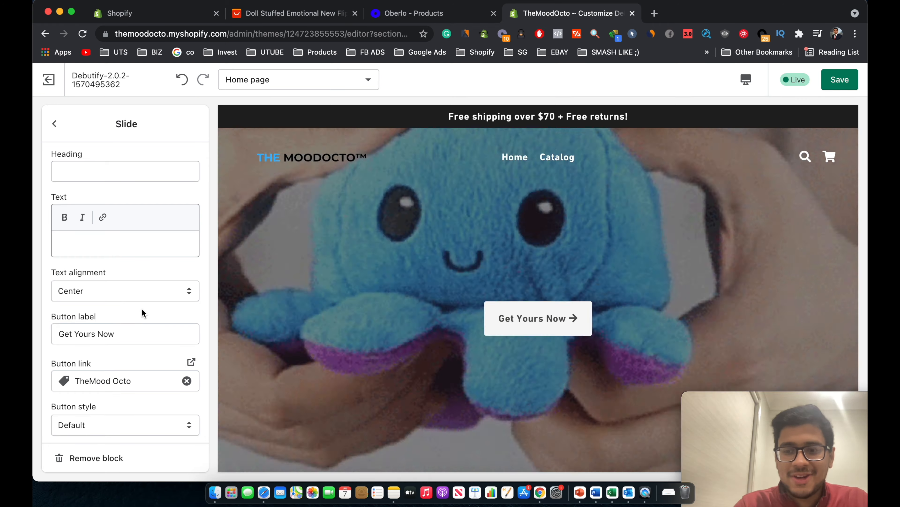
pyautogui.scroll(2, 142, 309)
pyautogui.scroll(3, 142, 309)
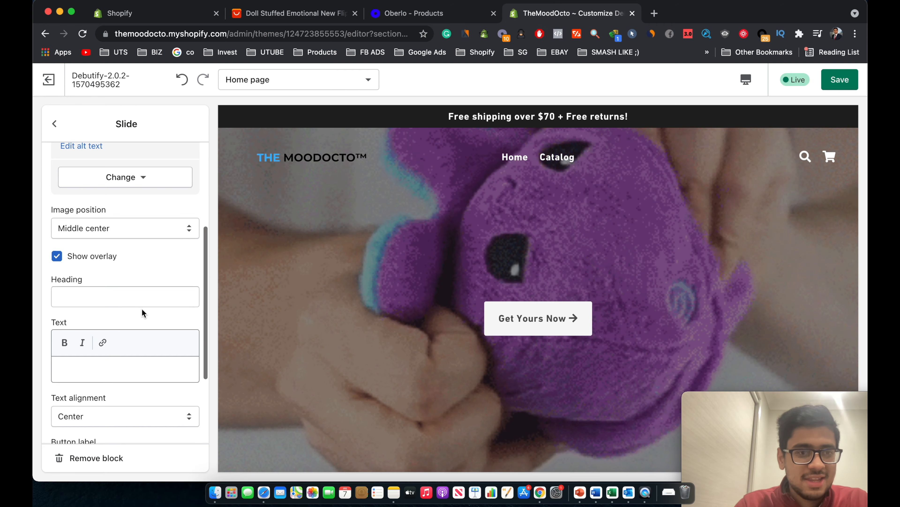
pyautogui.scroll(-2, 139, 281)
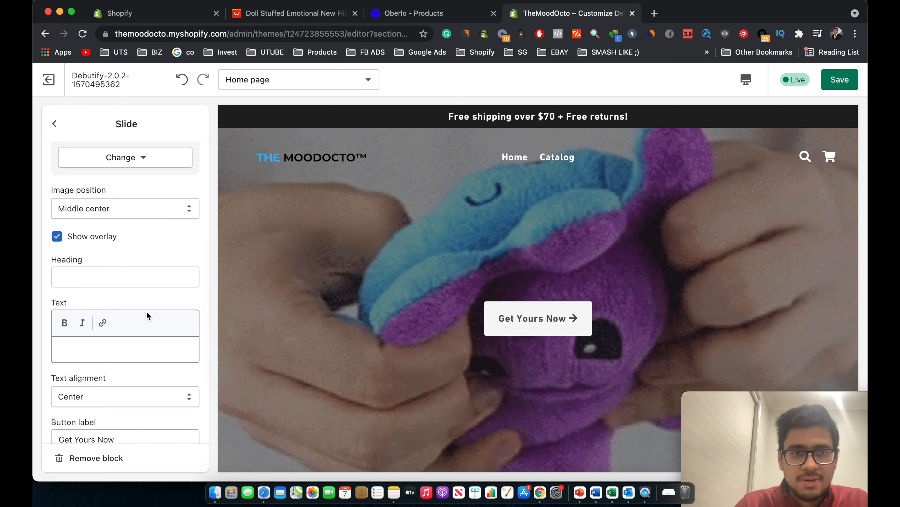
pyautogui.scroll(-2, 388, 371)
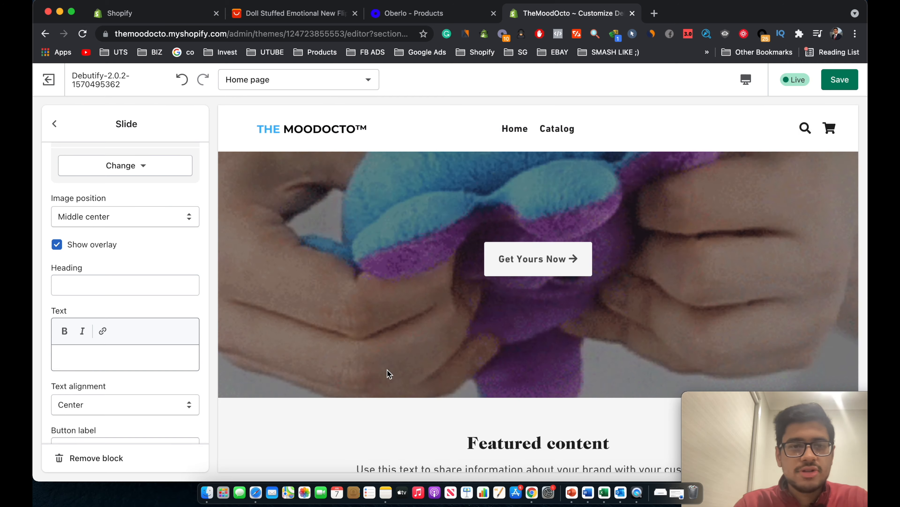
pyautogui.scroll(3, 387, 370)
pyautogui.click(128, 286)
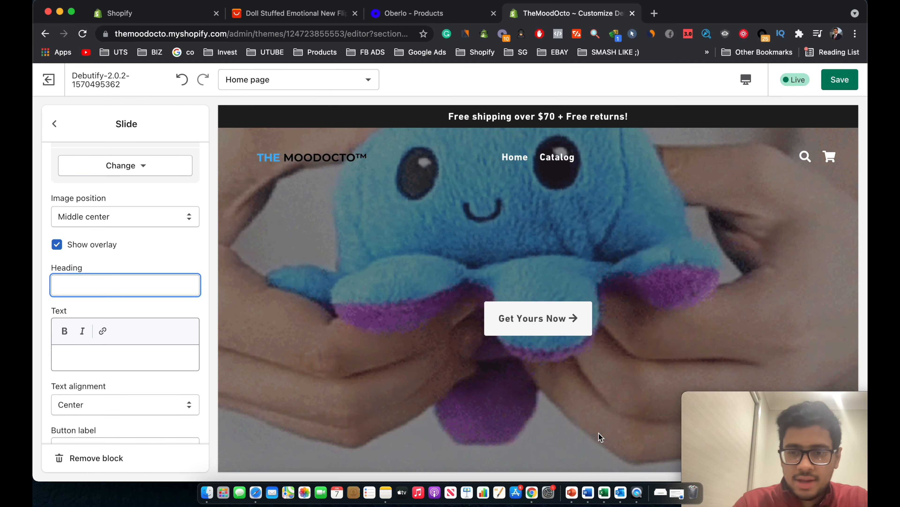
pyautogui.click(670, 484)
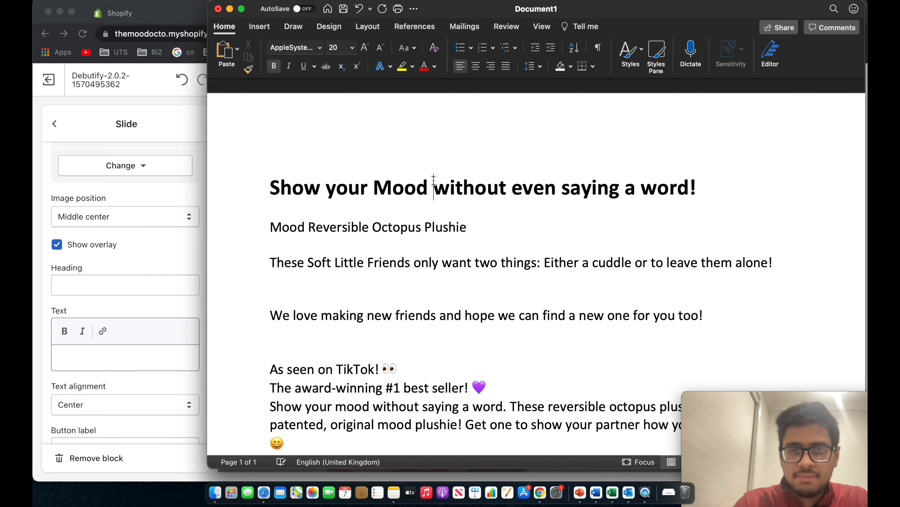
# Put the slogan 'Show your Mood without even saying a word!' in the slide's text box.
pyautogui.click(230, 9)
pyautogui.click(133, 285)
pyautogui.write('Show your Mood without even saying a word!')
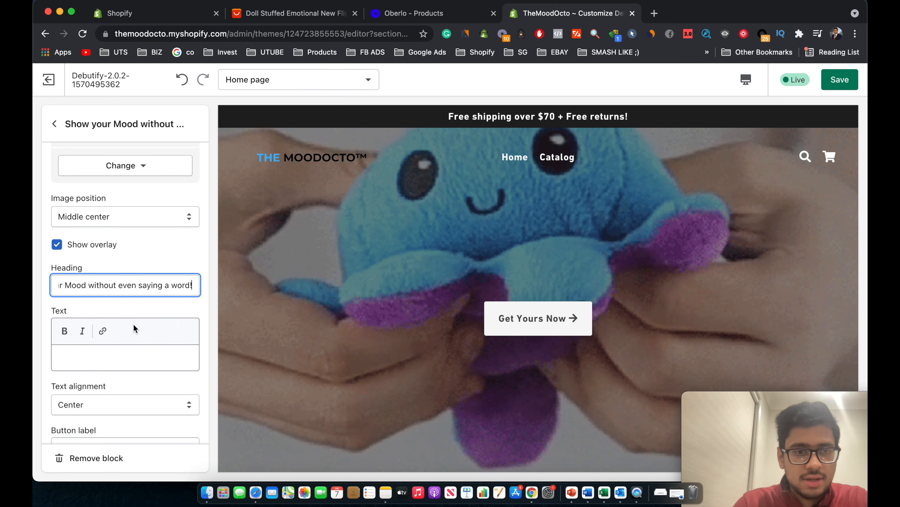
pyautogui.click(127, 351)
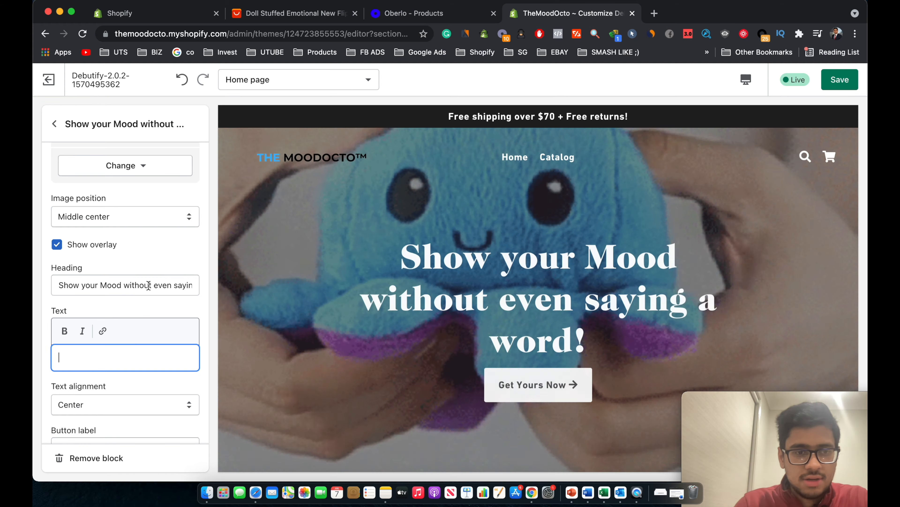
pyautogui.tripleClick(148, 285)
pyautogui.press('super+x')
pyautogui.click(123, 350)
pyautogui.press('super+v')
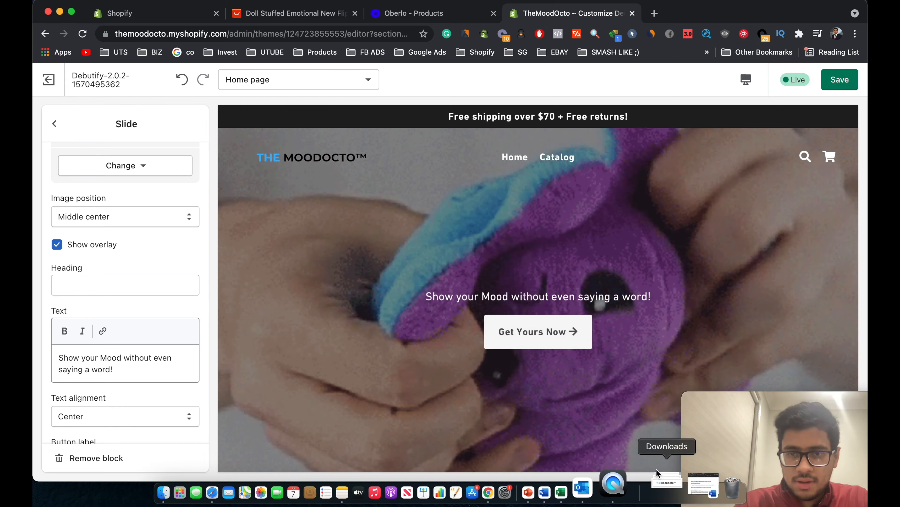
# Paste 'Mood Reversible Octopus Plushie' as the slide heading and preview at mobile size.
pyautogui.click(692, 482)
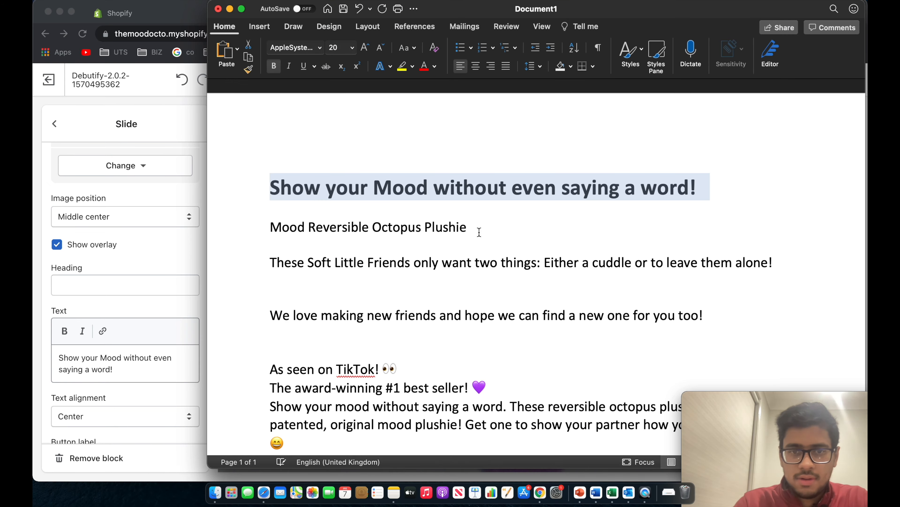
pyautogui.click(136, 314)
pyautogui.click(115, 285)
pyautogui.press('super+v')
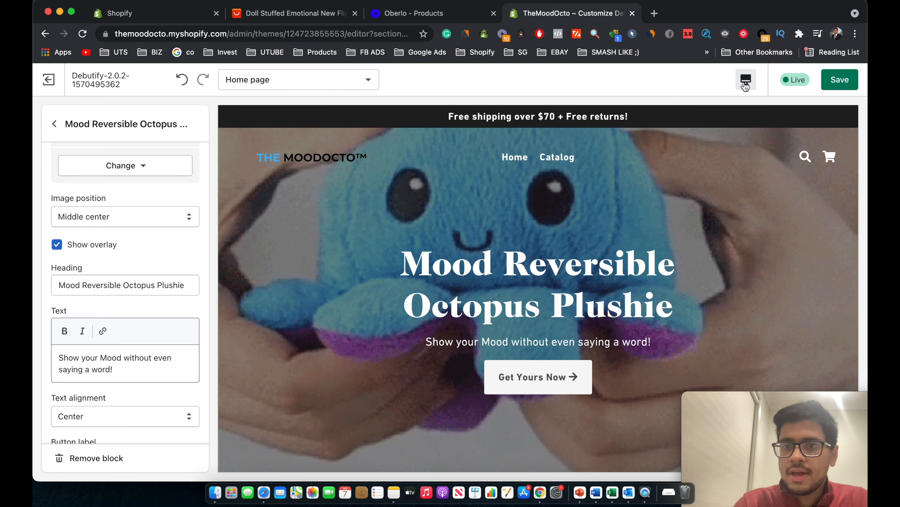
pyautogui.click(746, 79)
pyautogui.click(772, 110)
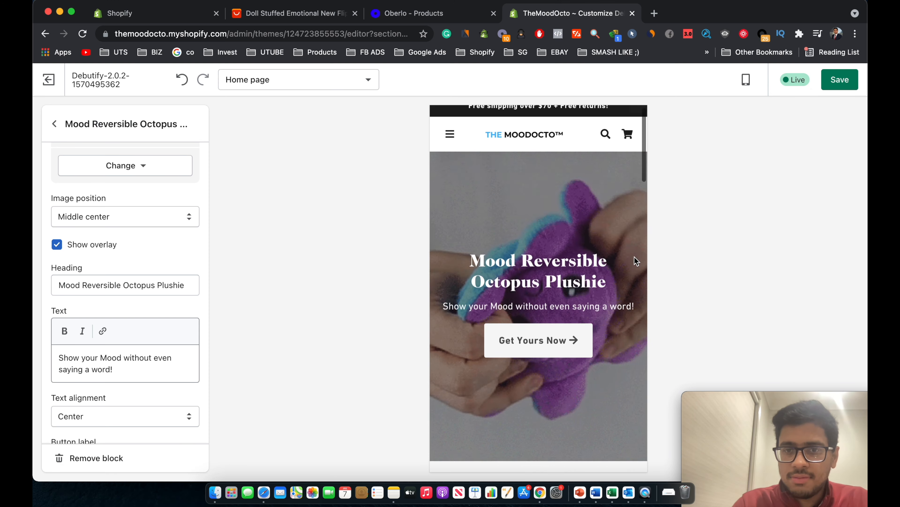
pyautogui.scroll(1, 637, 262)
# Save the hero slide changes and return to the home page sections list.
pyautogui.click(839, 80)
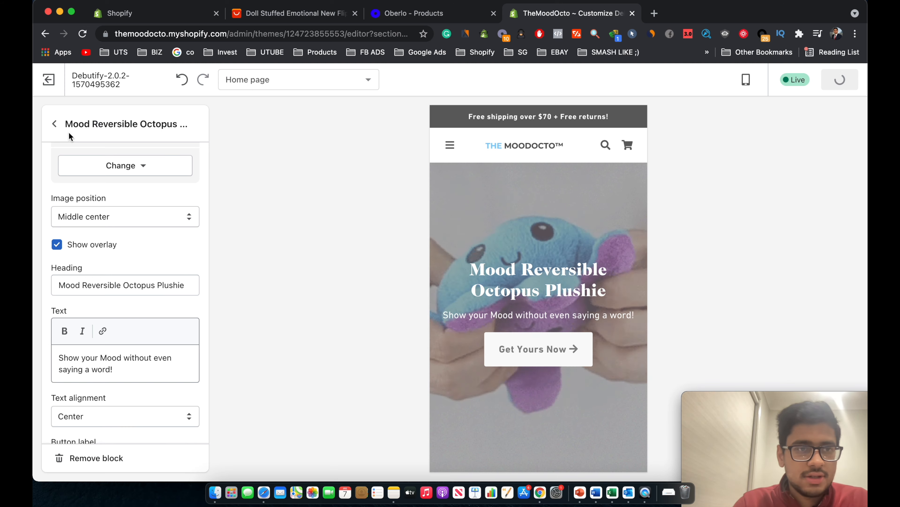
pyautogui.click(57, 123)
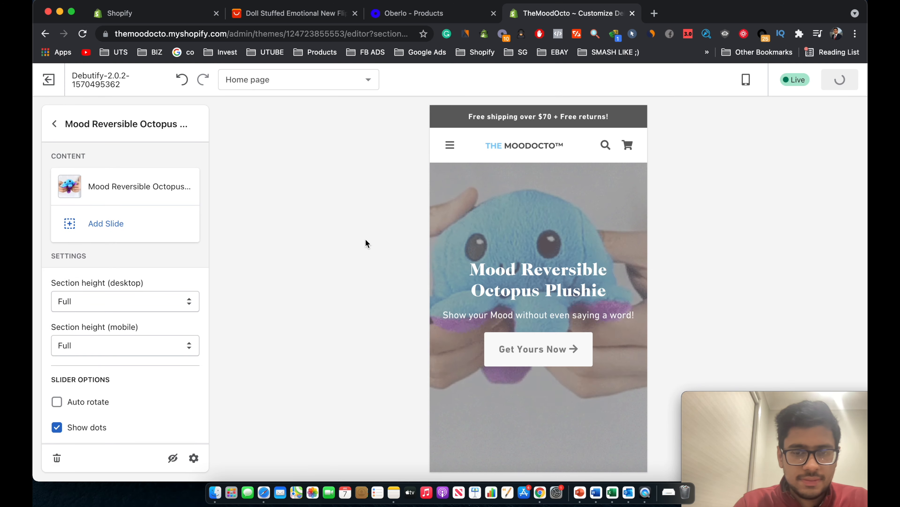
pyautogui.click(54, 124)
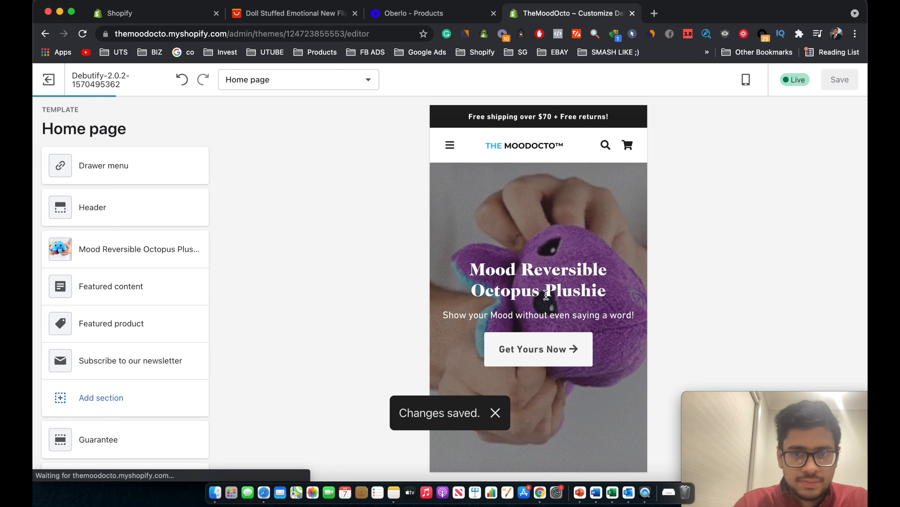
pyautogui.scroll(-2, 586, 293)
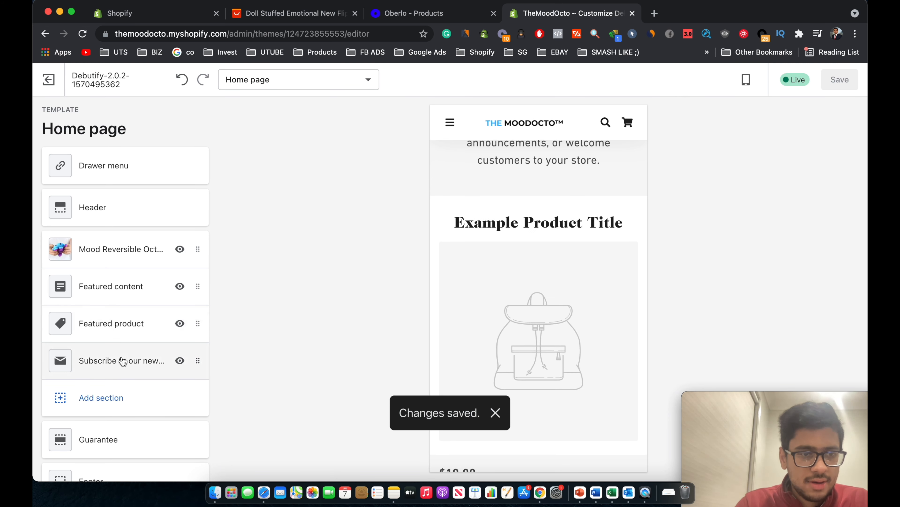
# Choose TheMood Octo as the Featured product section's product.
pyautogui.click(115, 330)
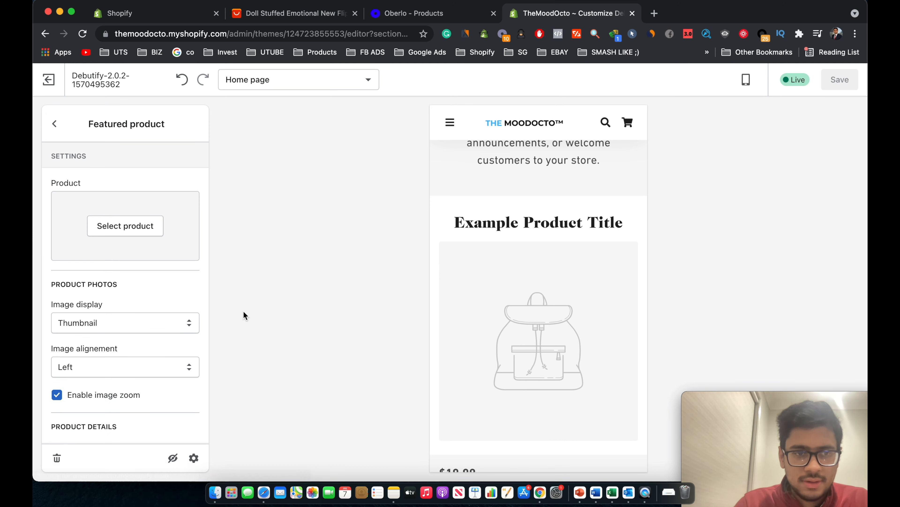
pyautogui.click(130, 230)
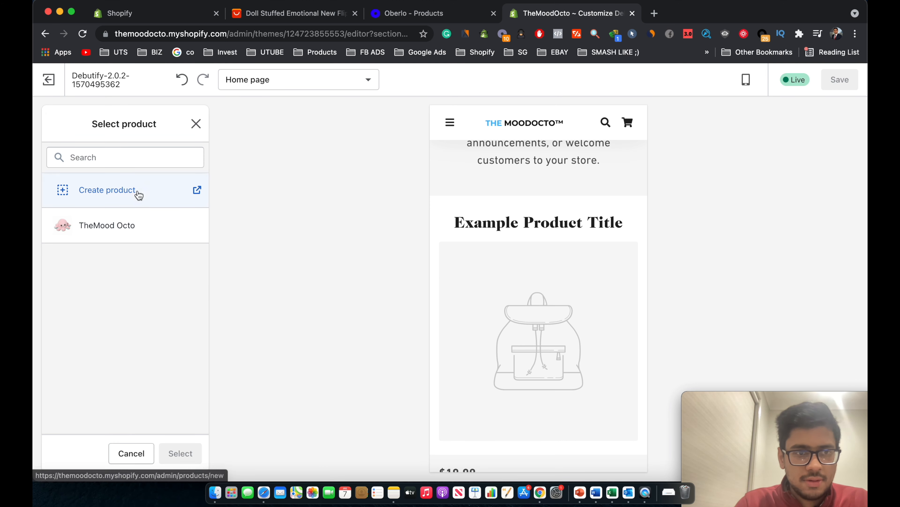
pyautogui.click(137, 193)
pyautogui.press('super+w')
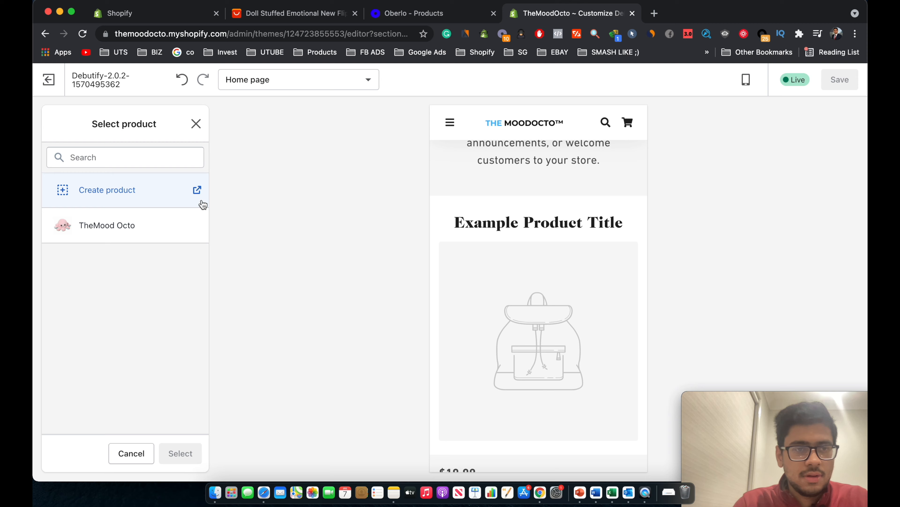
pyautogui.click(176, 227)
pyautogui.click(181, 453)
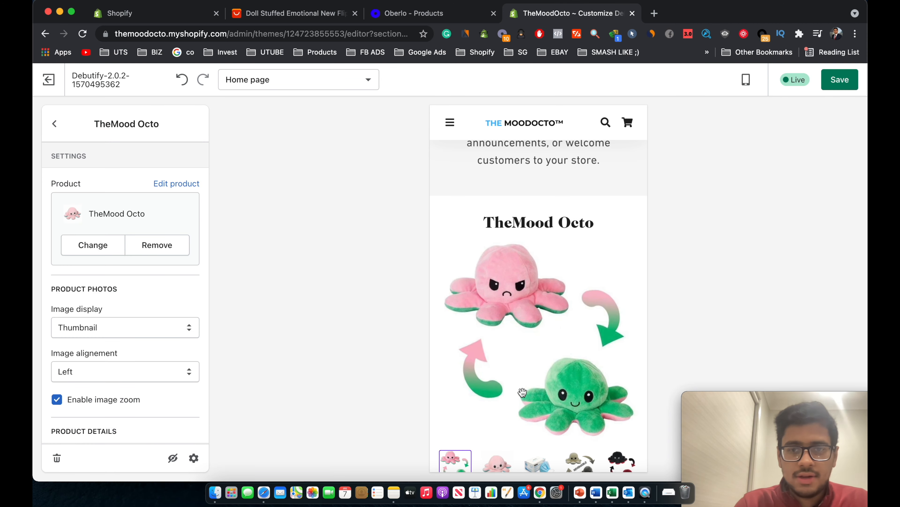
# Save the featured product change and return to the sections list.
pyautogui.scroll(-10, 522, 391)
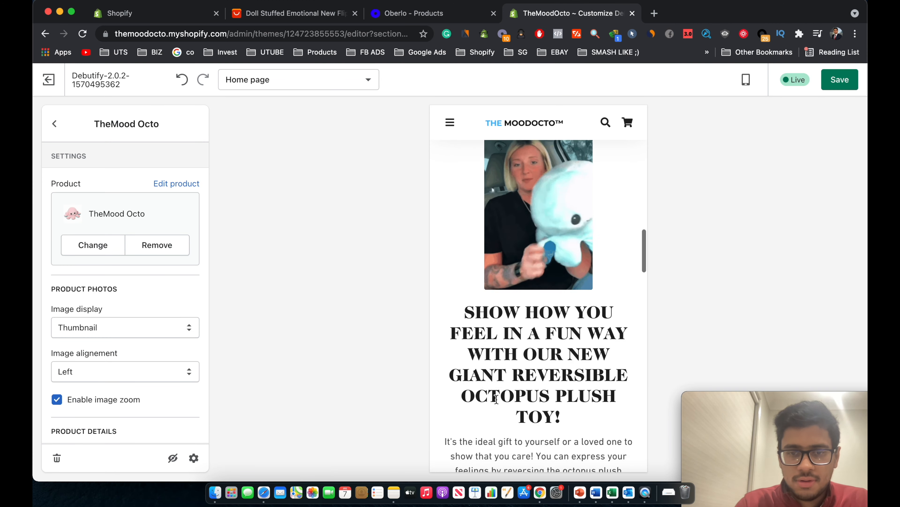
pyautogui.scroll(-15, 496, 400)
pyautogui.scroll(-5, 496, 402)
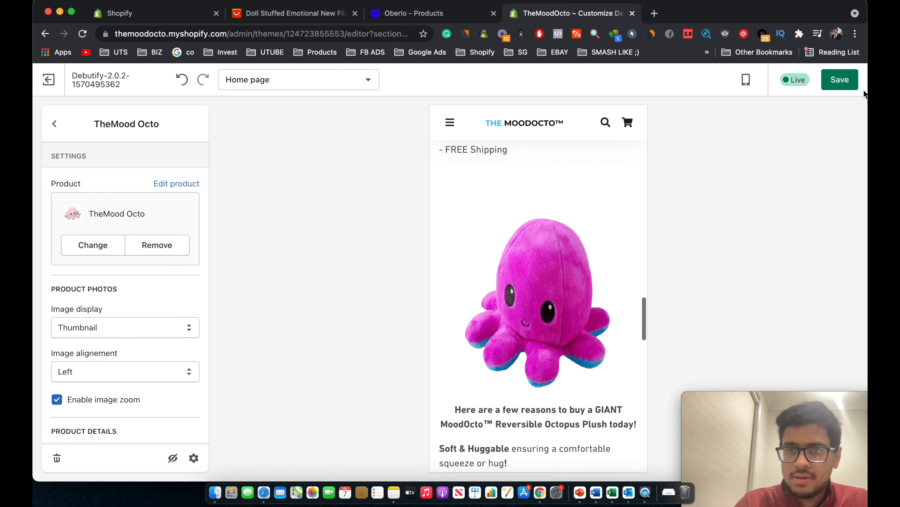
pyautogui.click(852, 84)
pyautogui.click(55, 124)
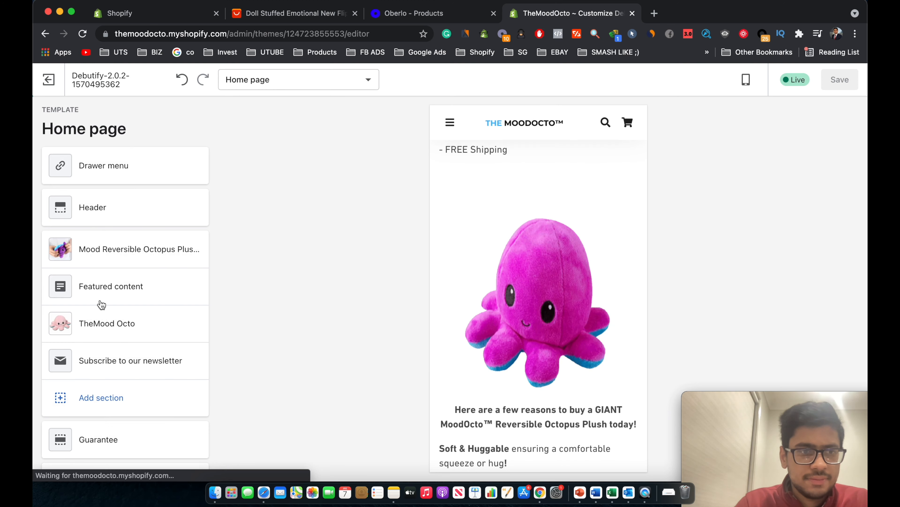
pyautogui.scroll(-3, 107, 337)
# Review the Guarantee section's badges, including the second badge's settings.
pyautogui.click(123, 374)
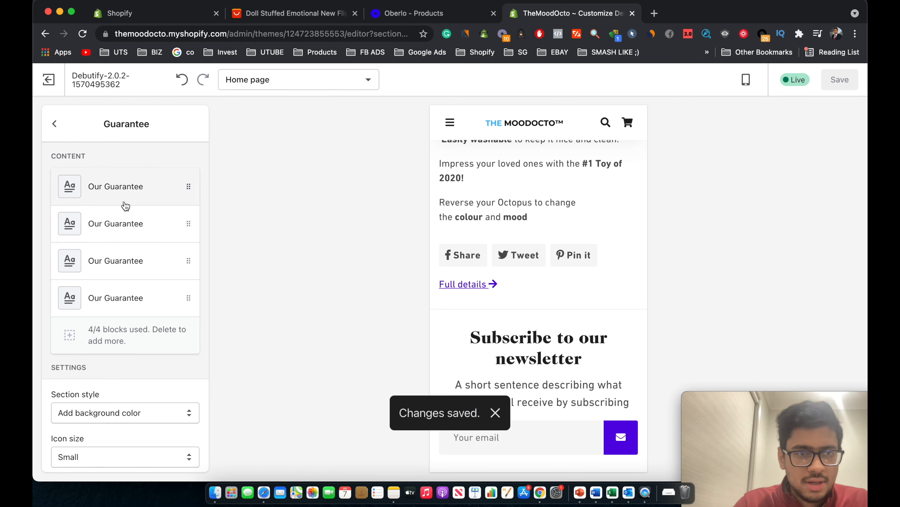
pyautogui.scroll(-5, 553, 281)
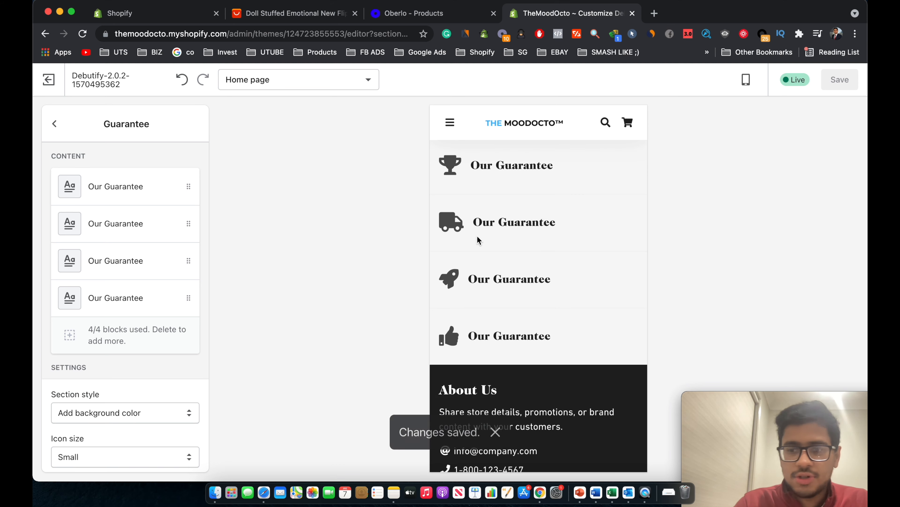
pyautogui.click(122, 226)
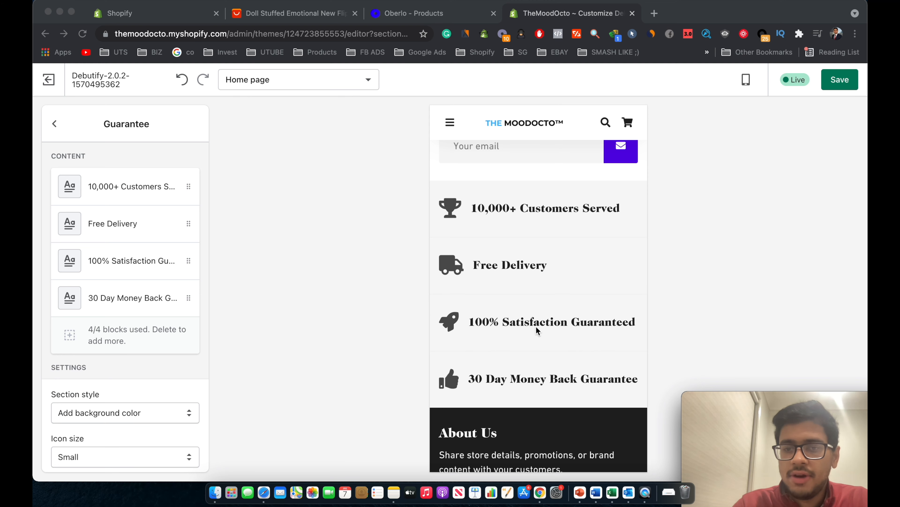
pyautogui.scroll(-2, 606, 344)
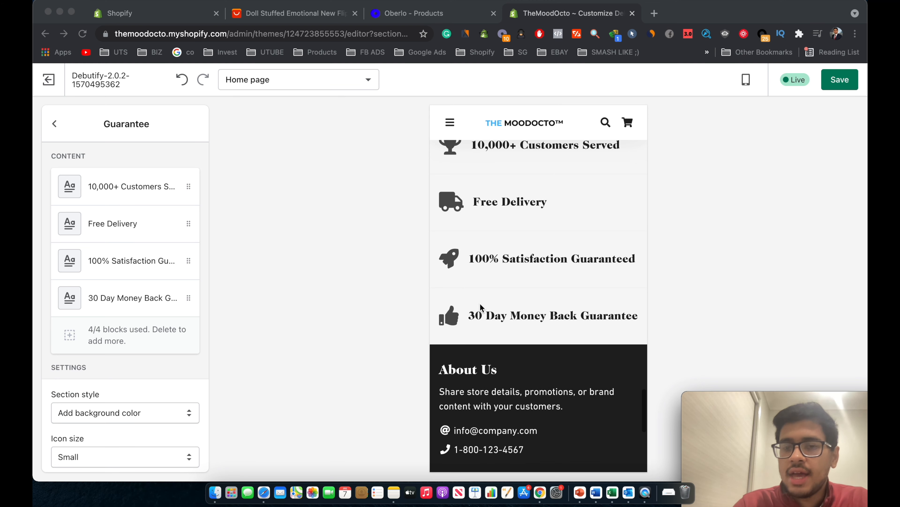
pyautogui.scroll(-2, 630, 297)
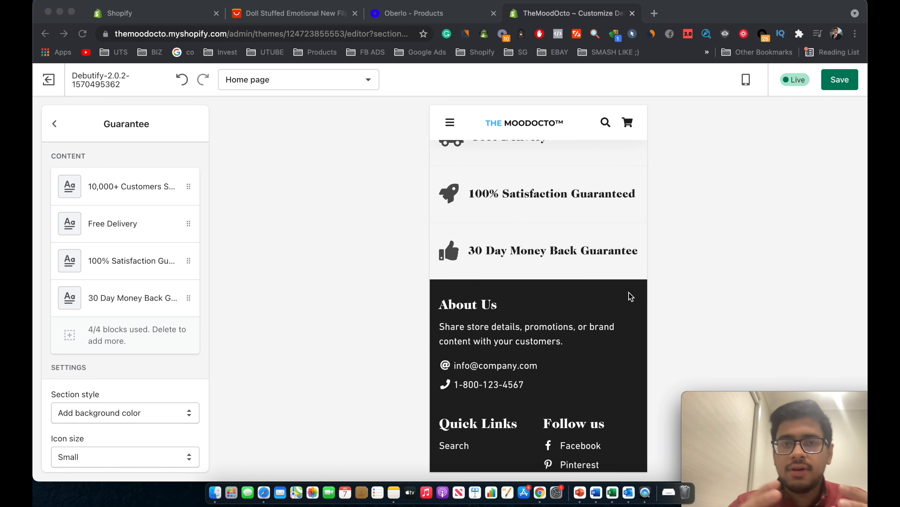
pyautogui.scroll(3, 631, 297)
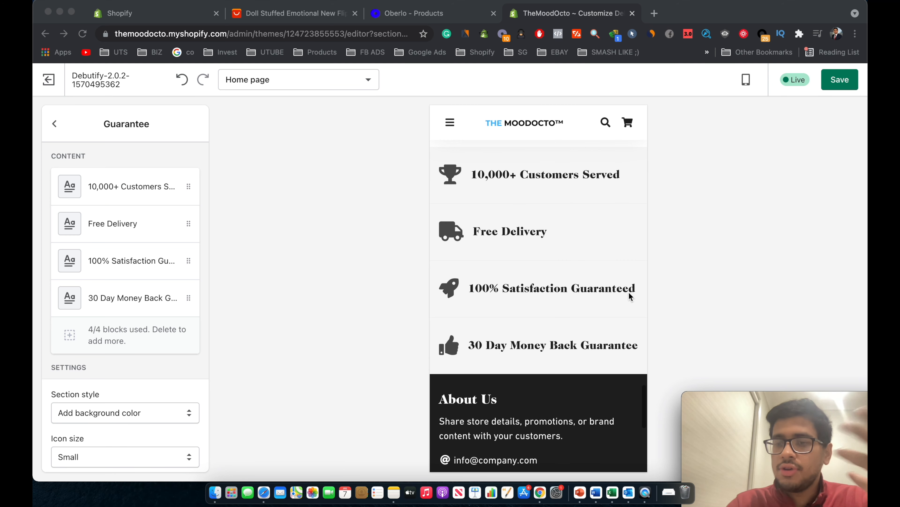
pyautogui.scroll(3, 629, 297)
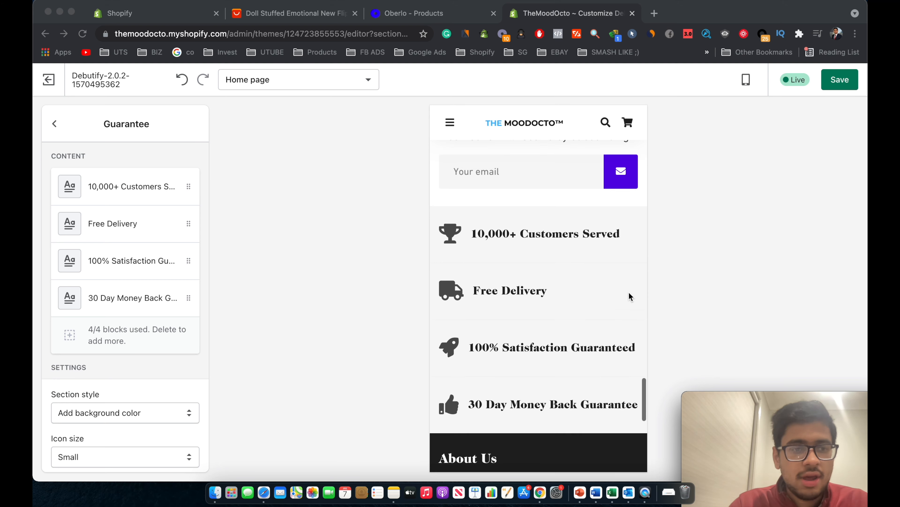
# Save the home page edits and go back to the sections list.
pyautogui.click(842, 88)
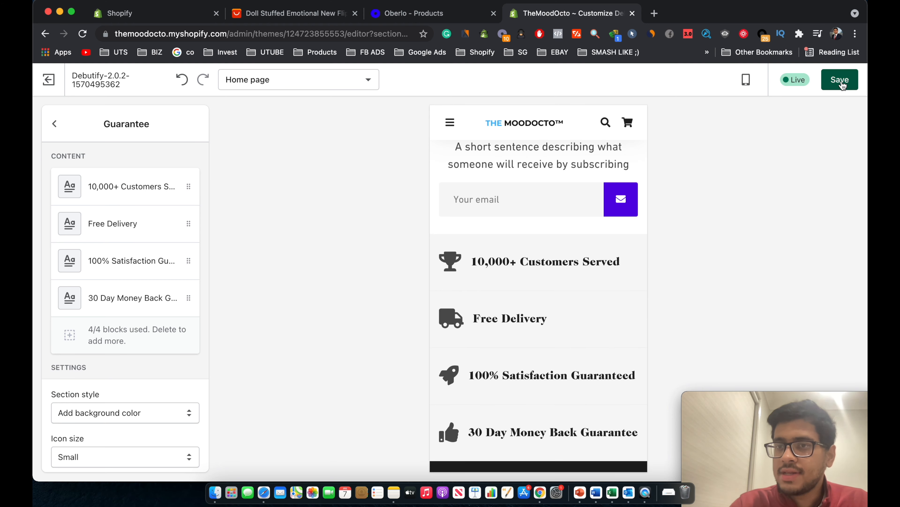
pyautogui.click(843, 86)
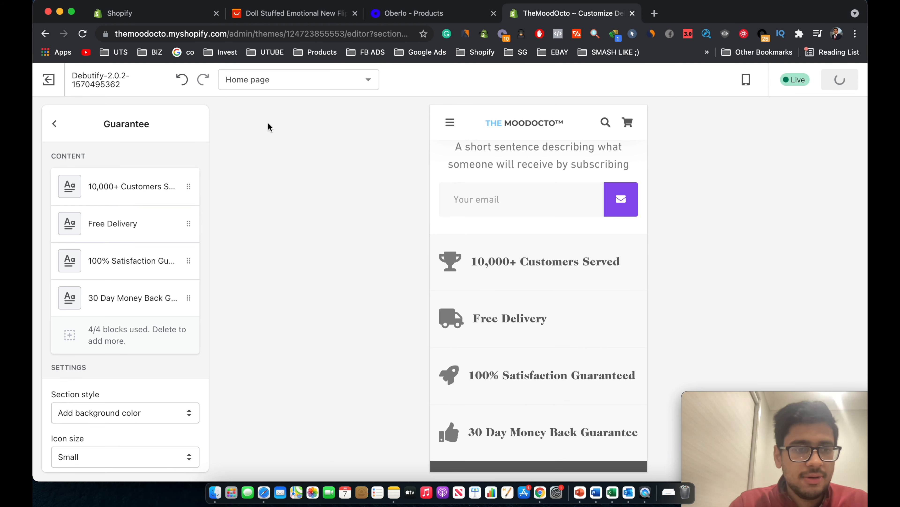
pyautogui.click(58, 124)
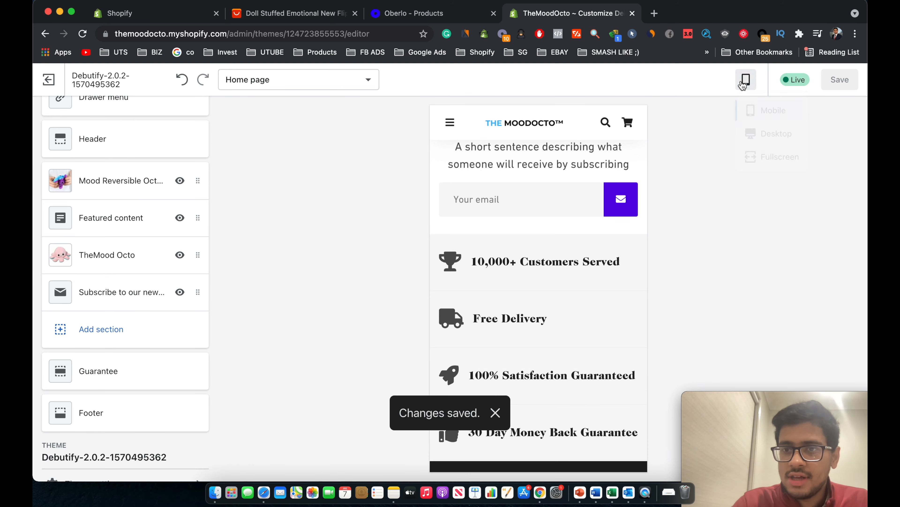
# Switch the store preview to desktop width.
pyautogui.click(753, 133)
pyautogui.scroll(15, 565, 256)
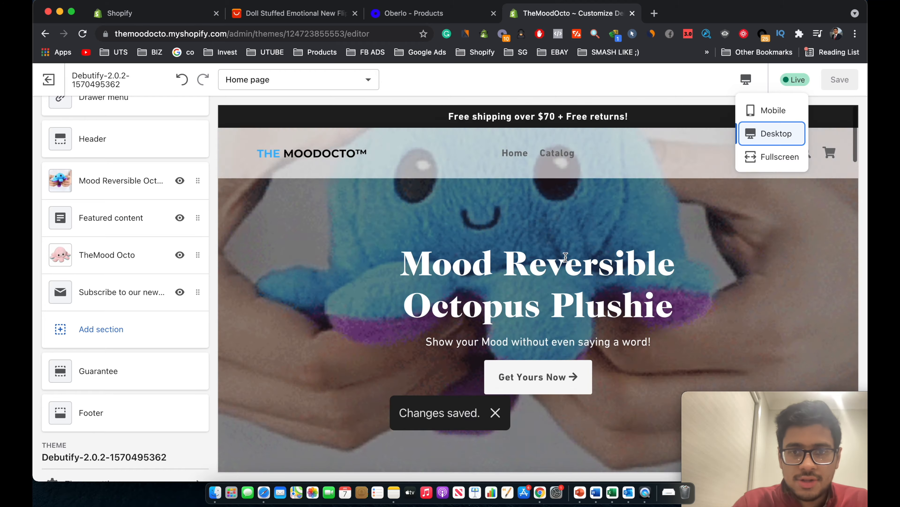
pyautogui.scroll(-10, 565, 257)
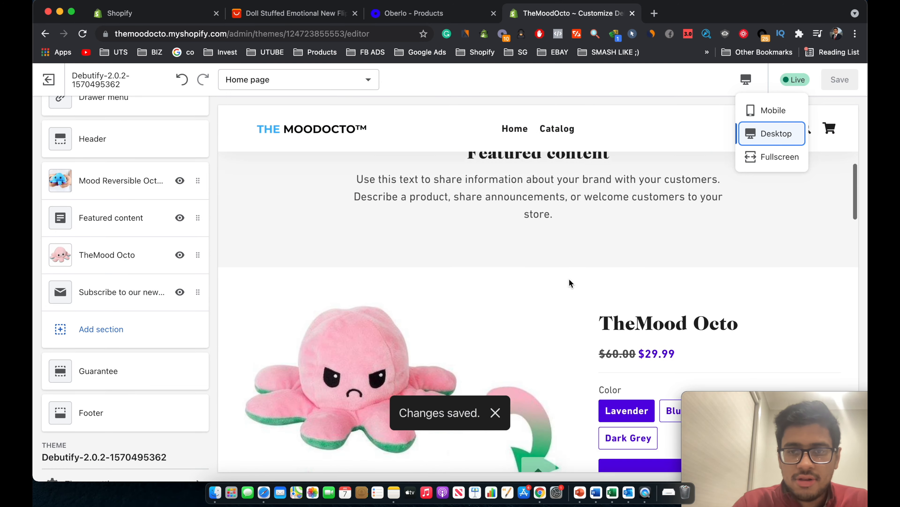
# Remove the Featured content section from the home page.
pyautogui.click(130, 218)
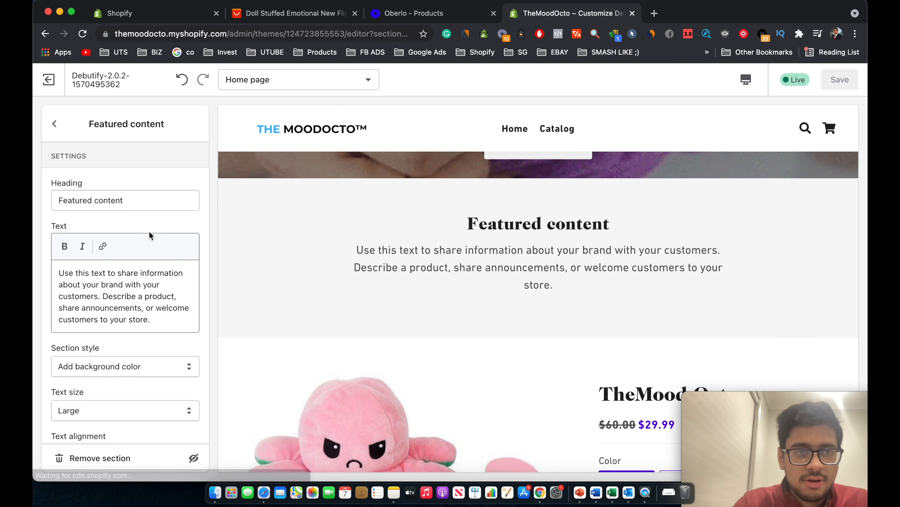
pyautogui.scroll(-5, 133, 303)
pyautogui.click(117, 458)
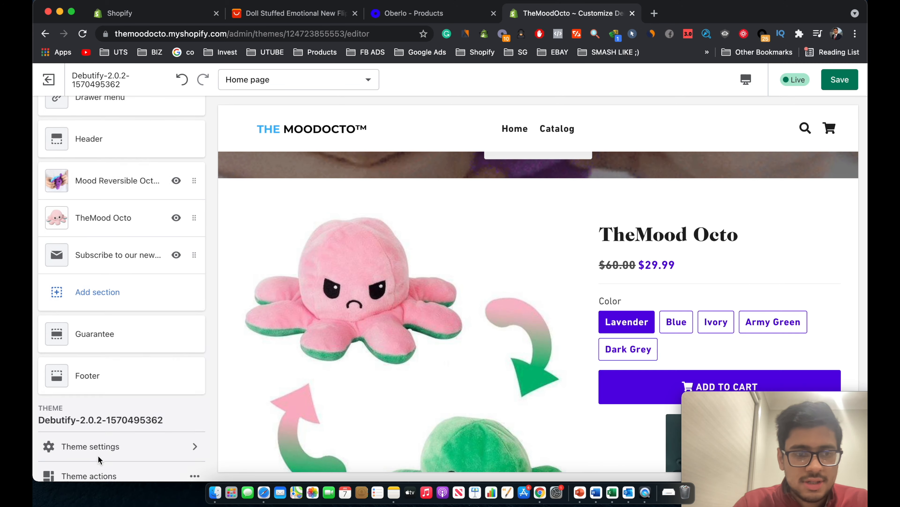
pyautogui.scroll(6, 383, 306)
pyautogui.scroll(-4, 557, 339)
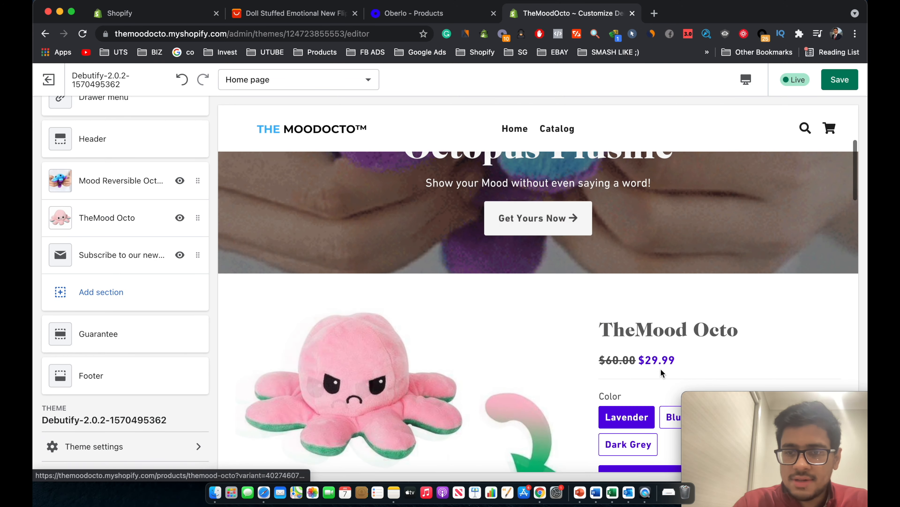
pyautogui.scroll(-15, 522, 392)
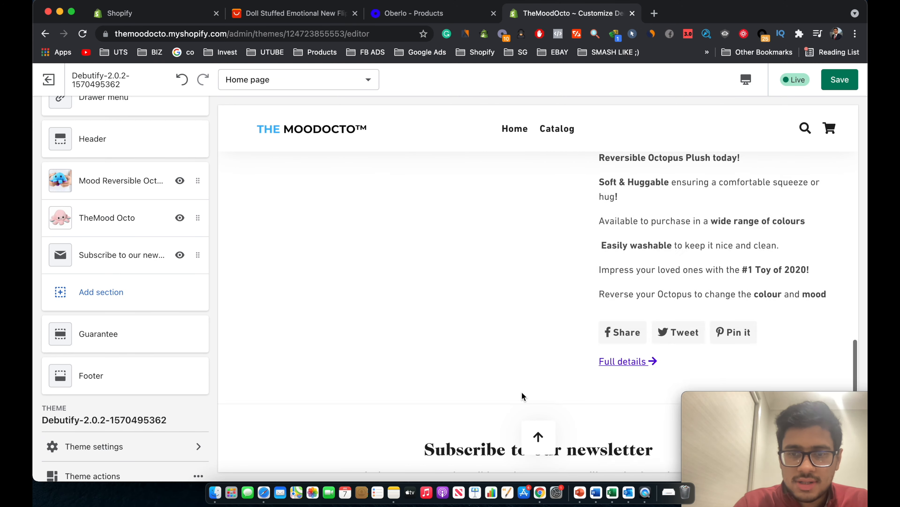
pyautogui.scroll(-3, 649, 267)
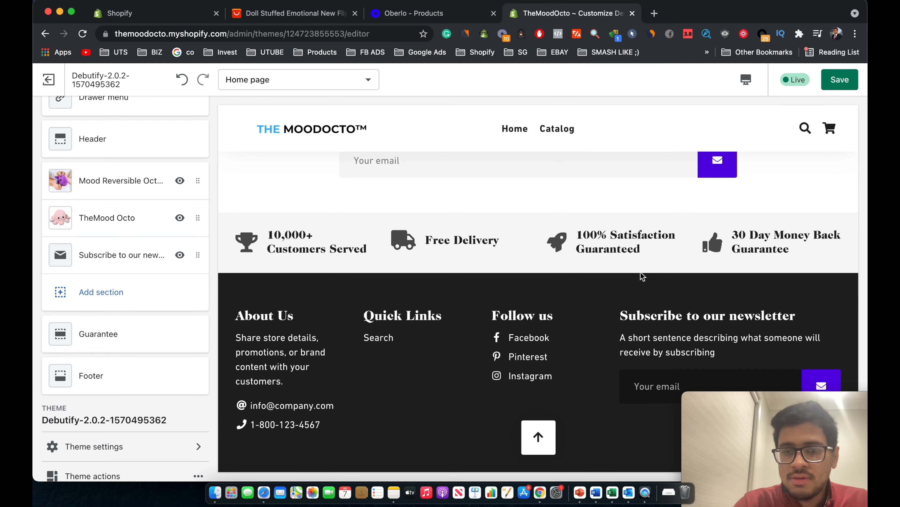
pyautogui.scroll(4, 378, 341)
pyautogui.scroll(-3, 379, 342)
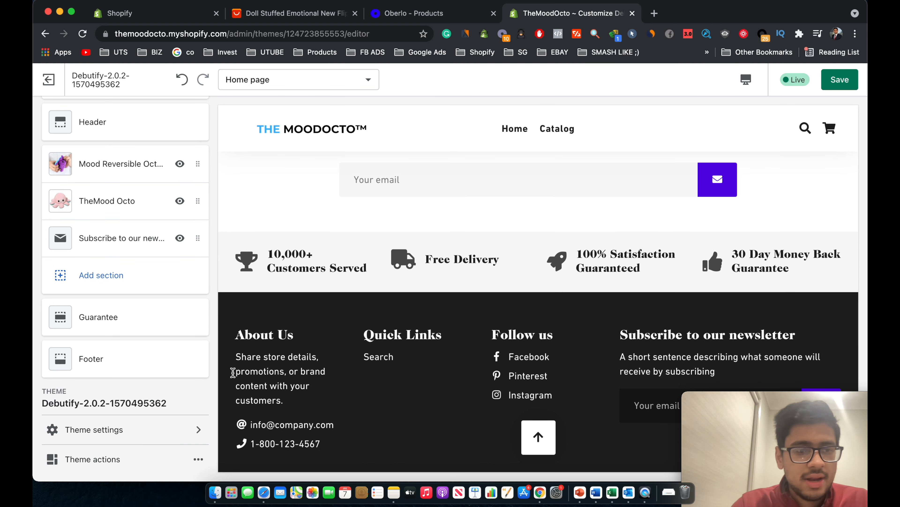
pyautogui.scroll(3, 141, 342)
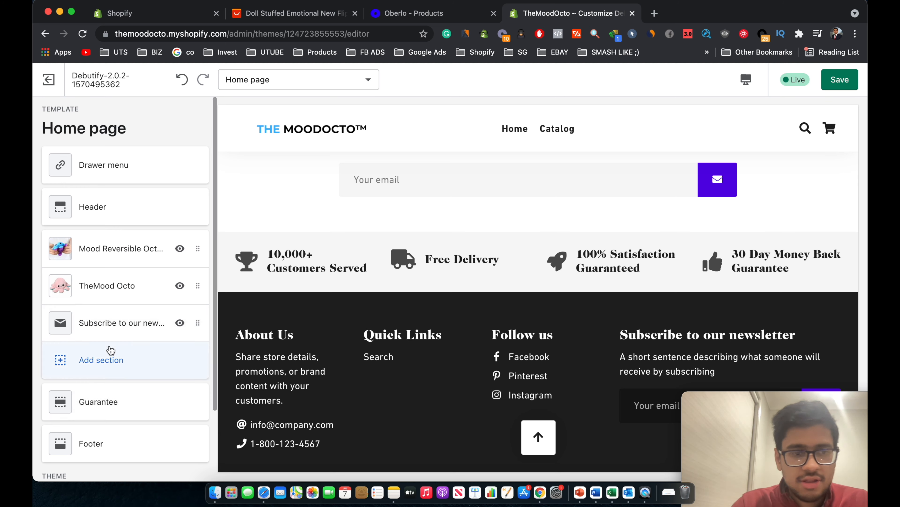
pyautogui.click(82, 358)
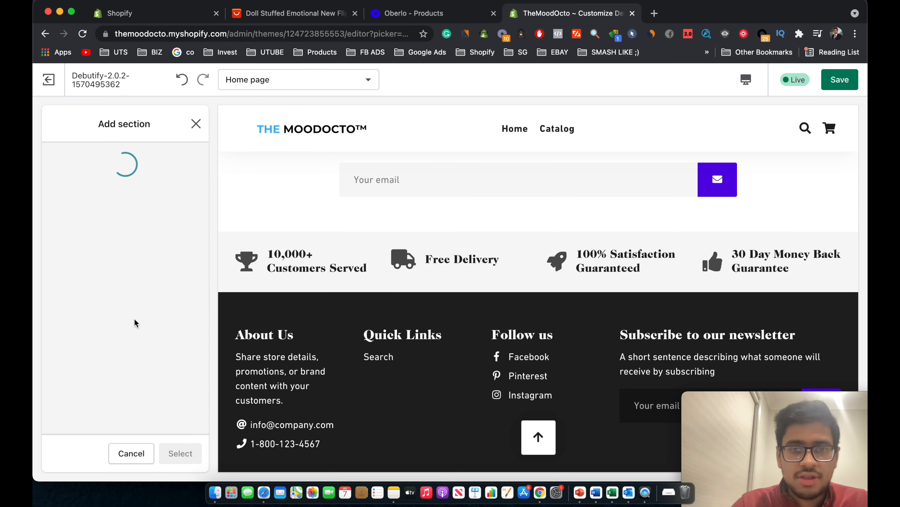
# Add a new Image with text section to the home page.
pyautogui.scroll(-2, 136, 297)
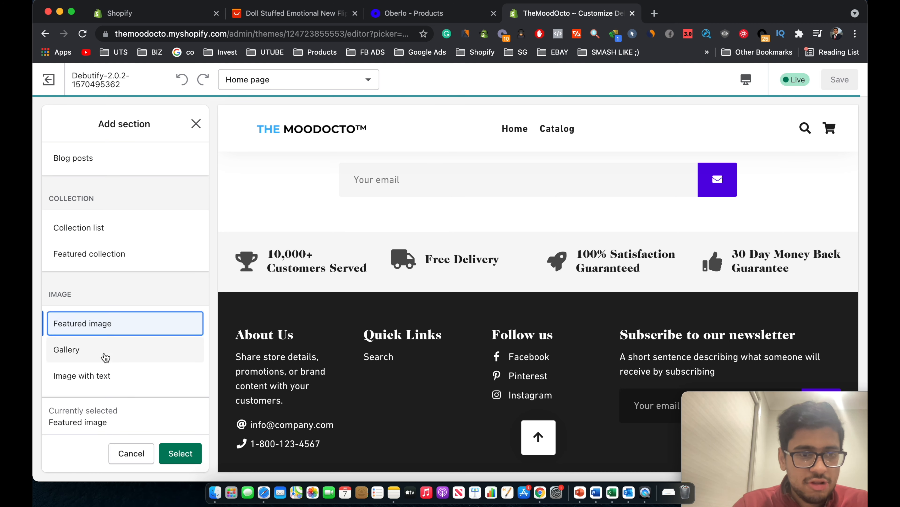
pyautogui.scroll(-3, 105, 358)
pyautogui.click(101, 292)
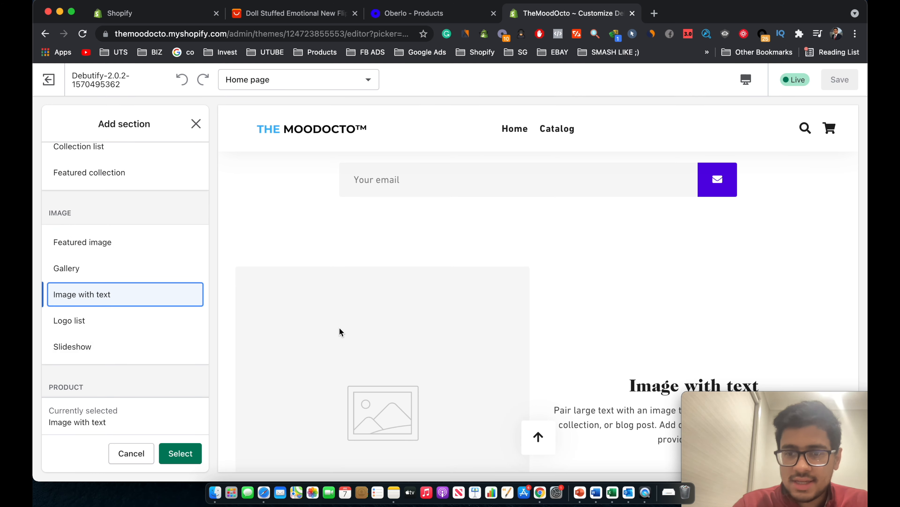
pyautogui.click(173, 455)
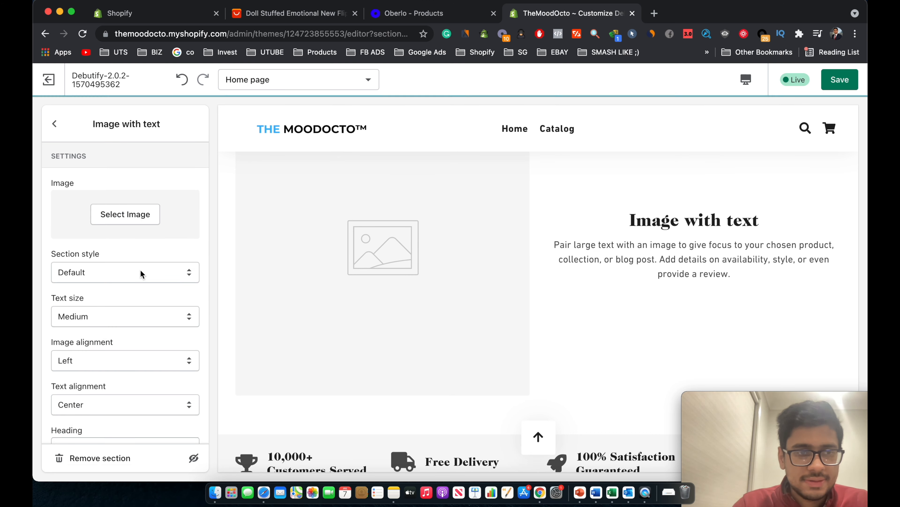
# Upload Main Pic.jpeg and use the two-octopus photo as the section's image.
pyautogui.click(125, 214)
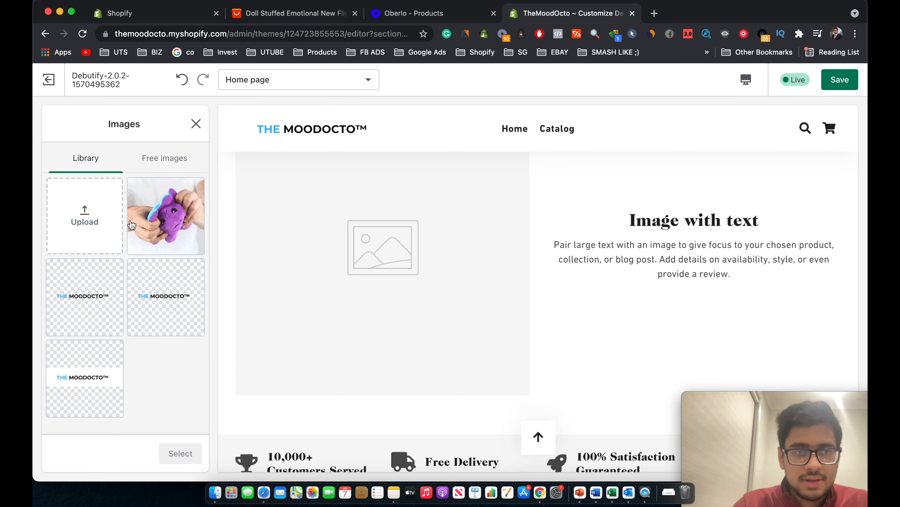
pyautogui.click(113, 212)
pyautogui.doubleClick(351, 167)
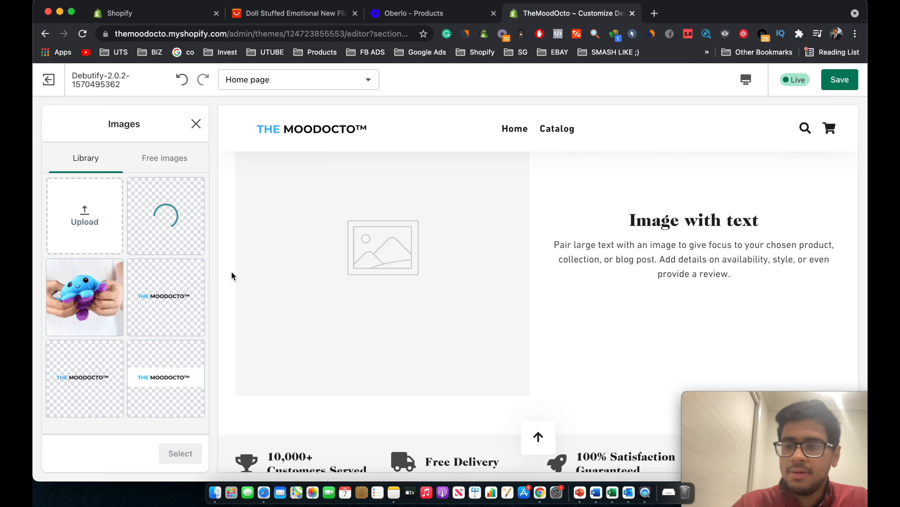
pyautogui.scroll(3, 231, 272)
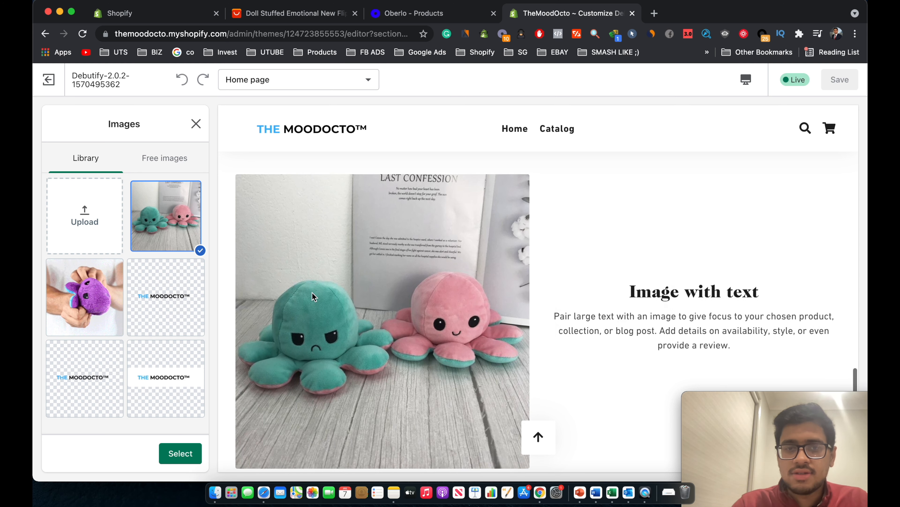
pyautogui.scroll(8, 457, 269)
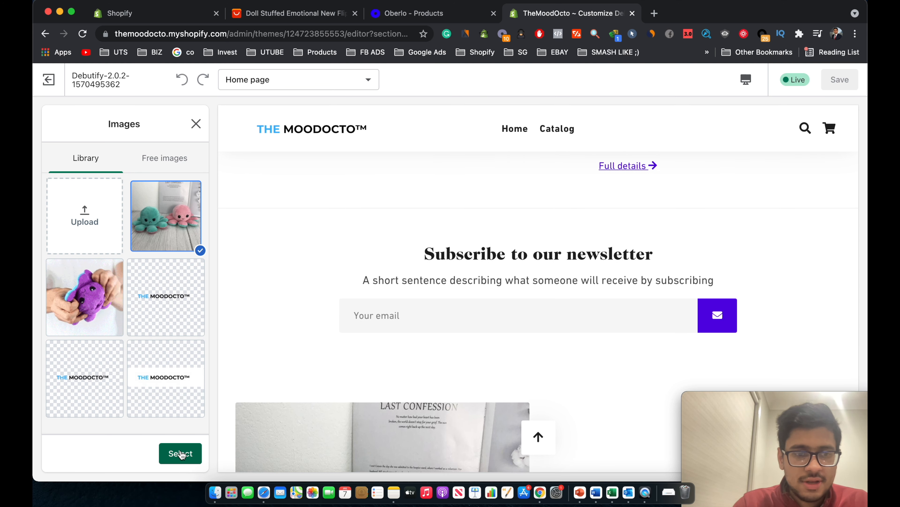
pyautogui.click(180, 453)
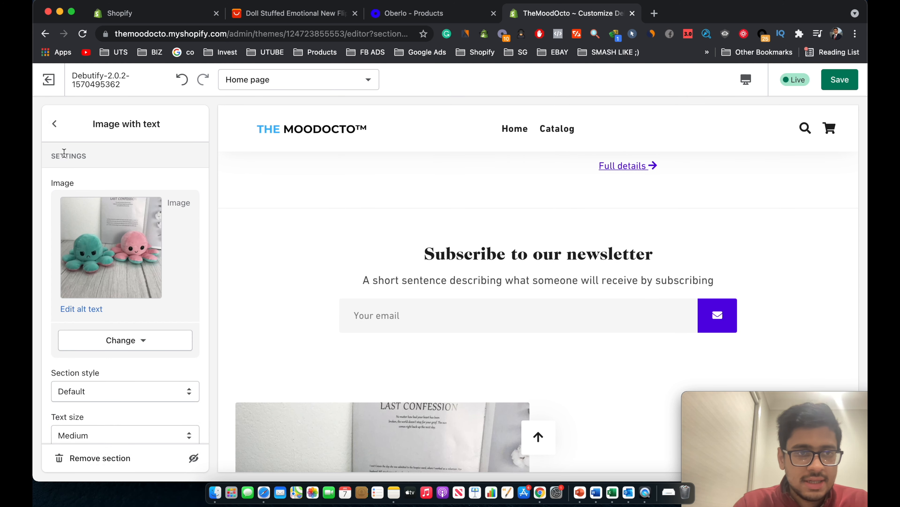
pyautogui.click(55, 124)
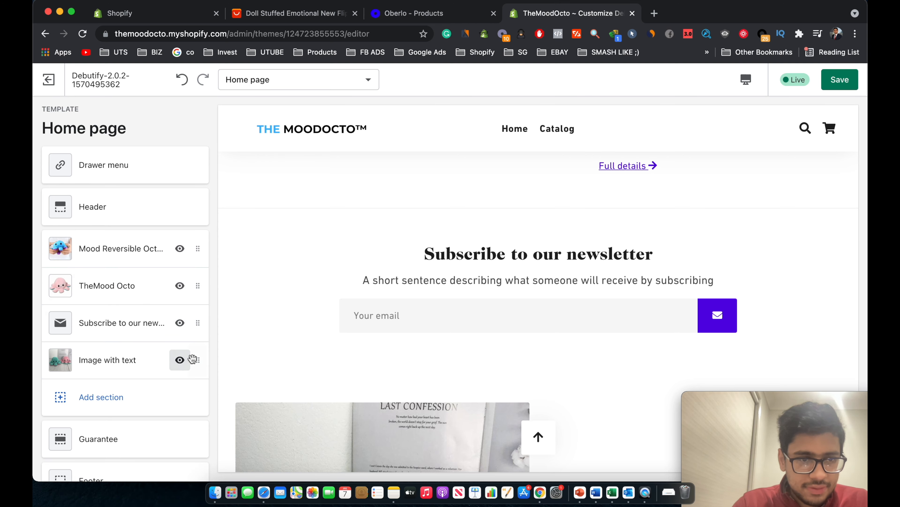
# Move Image with text above TheMood Octo and set that product's image alignment to Right.
pyautogui.moveTo(198, 356); pyautogui.dragTo(195, 285)
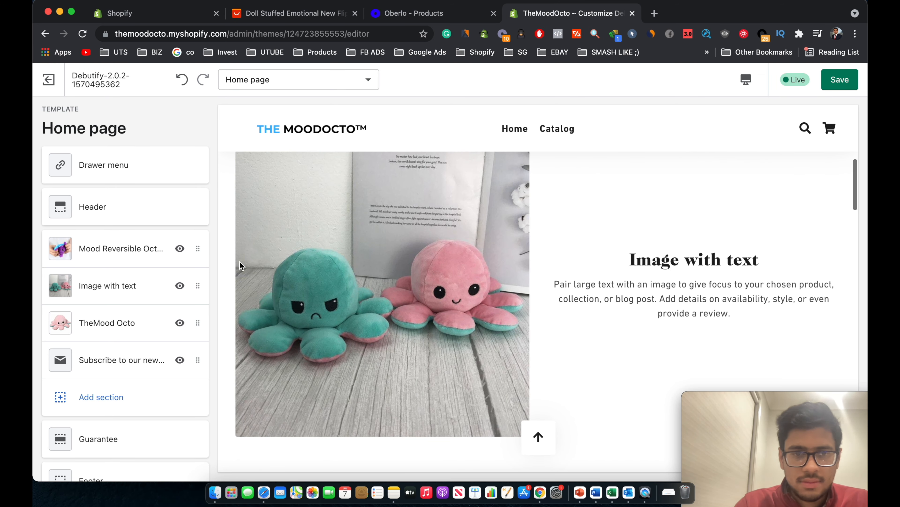
pyautogui.click(135, 321)
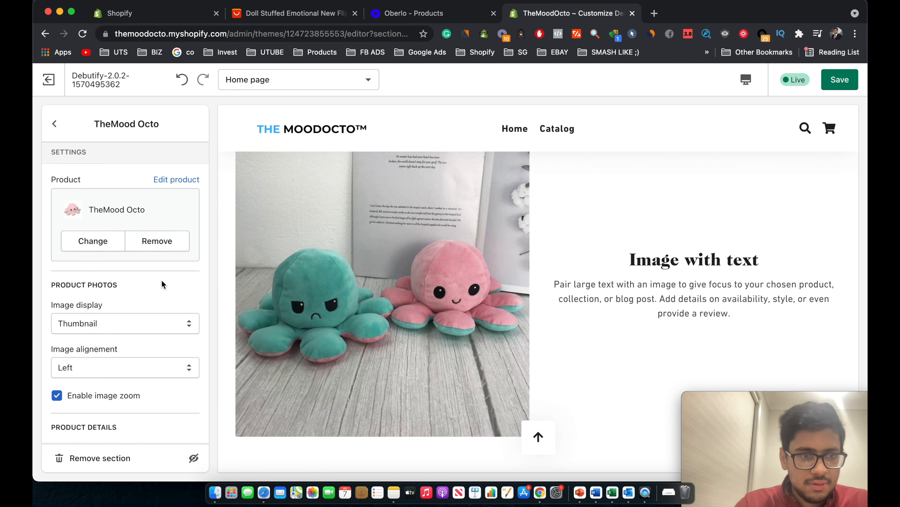
pyautogui.click(122, 330)
pyautogui.click(120, 348)
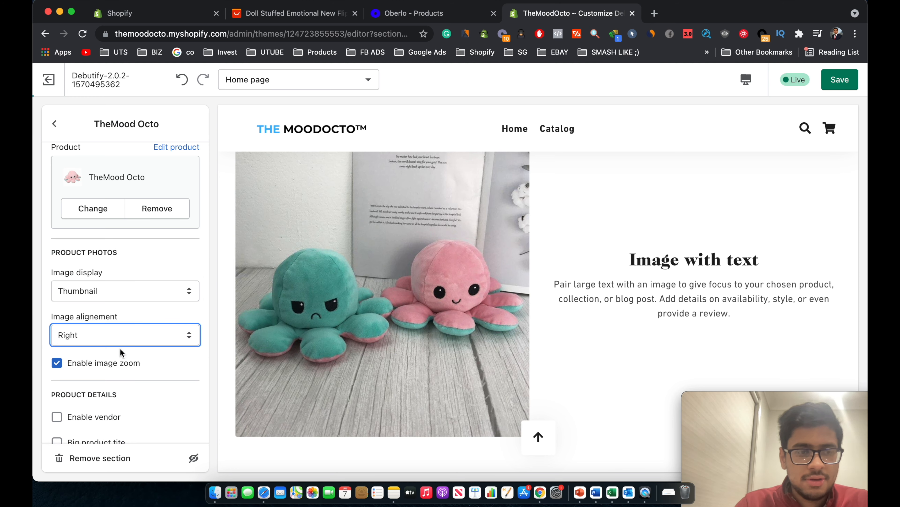
pyautogui.scroll(-3, 144, 363)
pyautogui.scroll(-2, 201, 383)
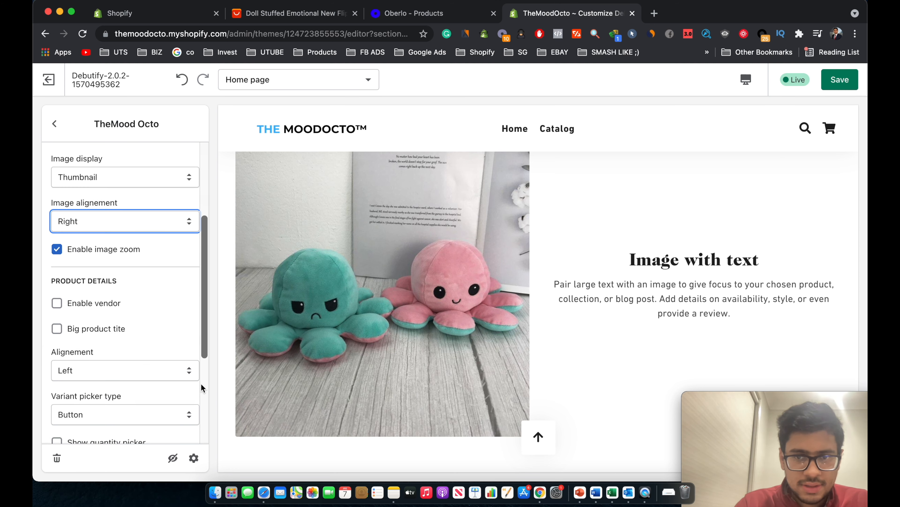
pyautogui.scroll(-3, 157, 347)
pyautogui.scroll(-2, 109, 240)
pyautogui.scroll(8, 110, 241)
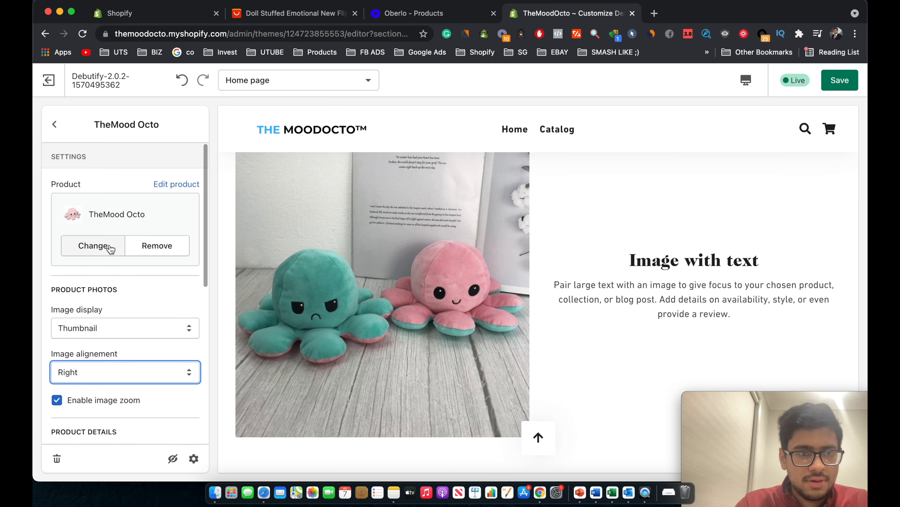
pyautogui.scroll(-10, 110, 245)
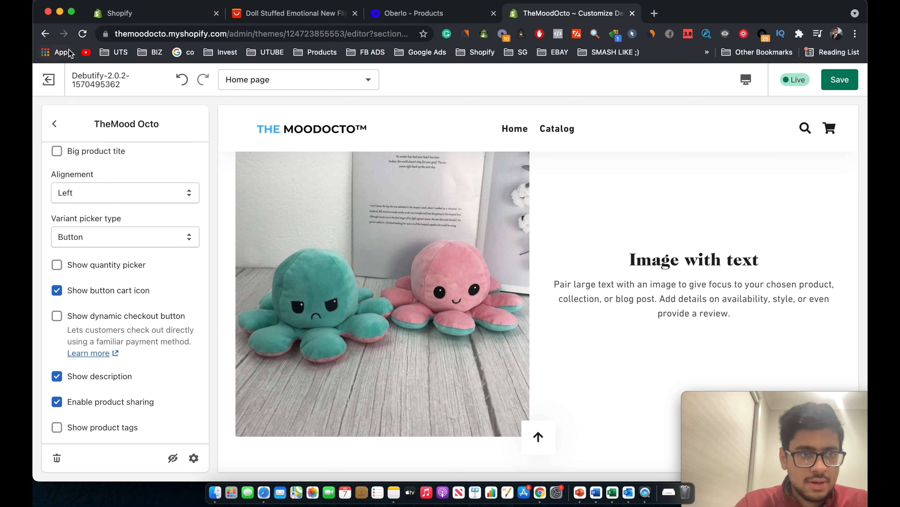
pyautogui.click(55, 124)
# Review the 'Mood Reversible Octopus Plushie' Image with text section and save all theme changes.
pyautogui.click(105, 293)
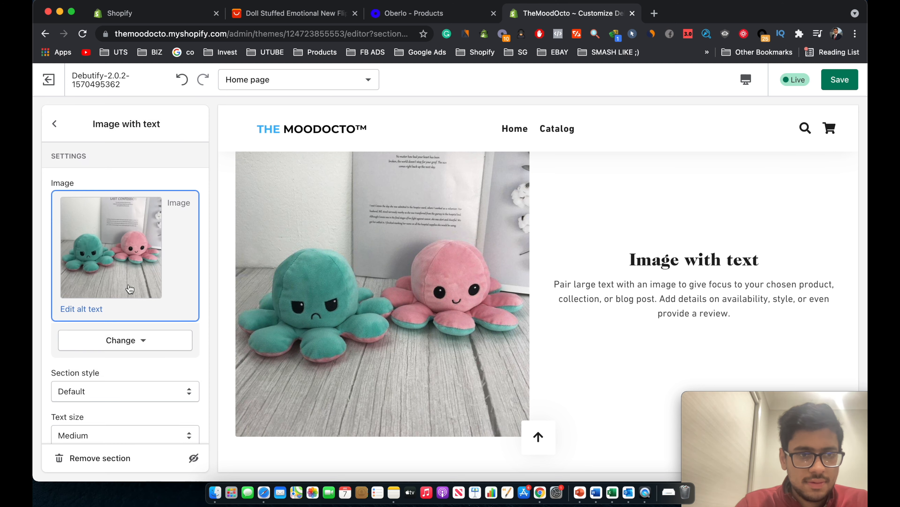
pyautogui.scroll(-7, 132, 312)
pyautogui.scroll(-3, 127, 330)
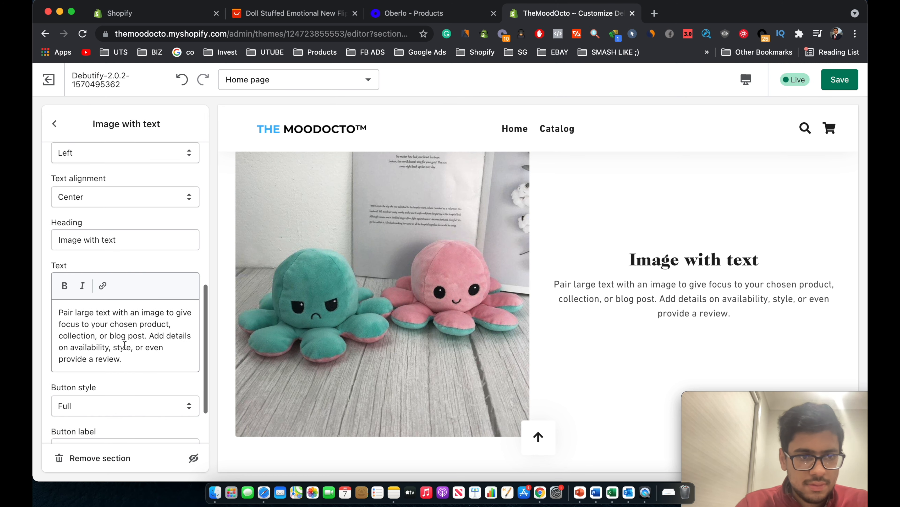
pyautogui.tripleClick(124, 347)
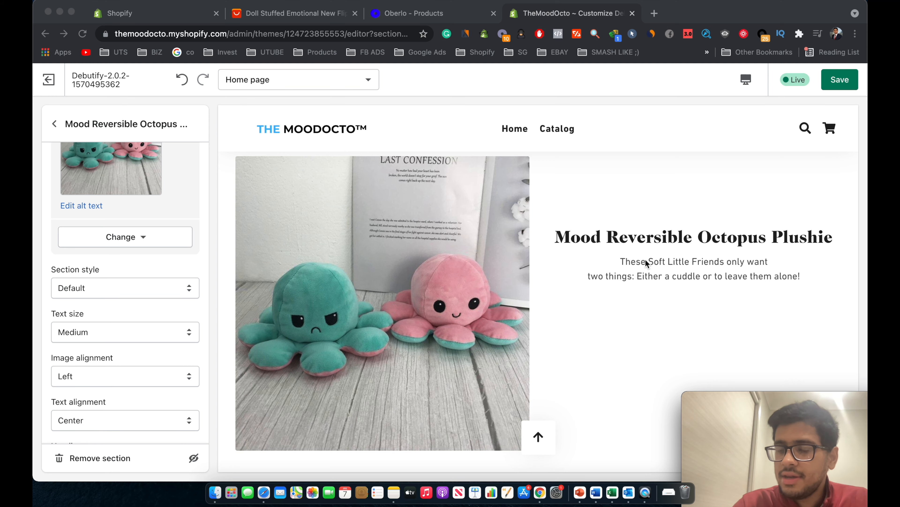
pyautogui.scroll(5, 638, 262)
pyautogui.scroll(-10, 698, 302)
pyautogui.scroll(-15, 698, 300)
pyautogui.scroll(-5, 697, 301)
pyautogui.scroll(15, 697, 301)
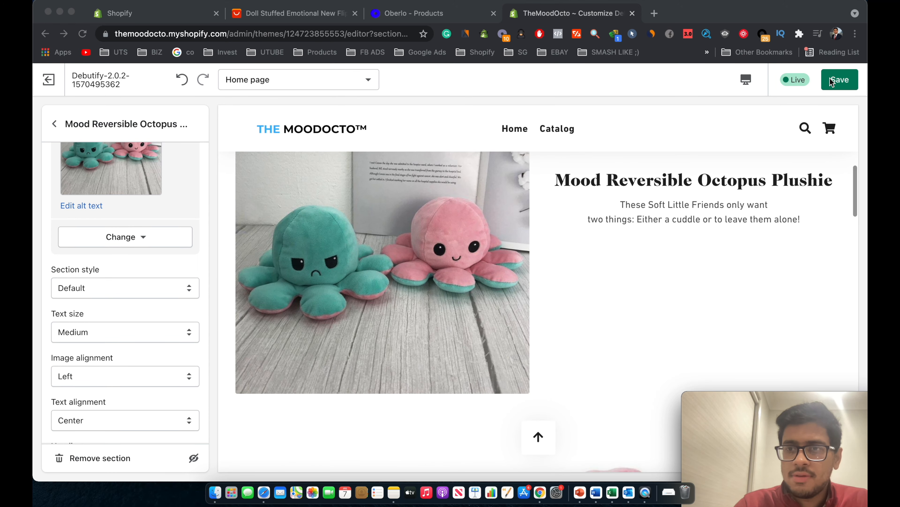
pyautogui.click(840, 80)
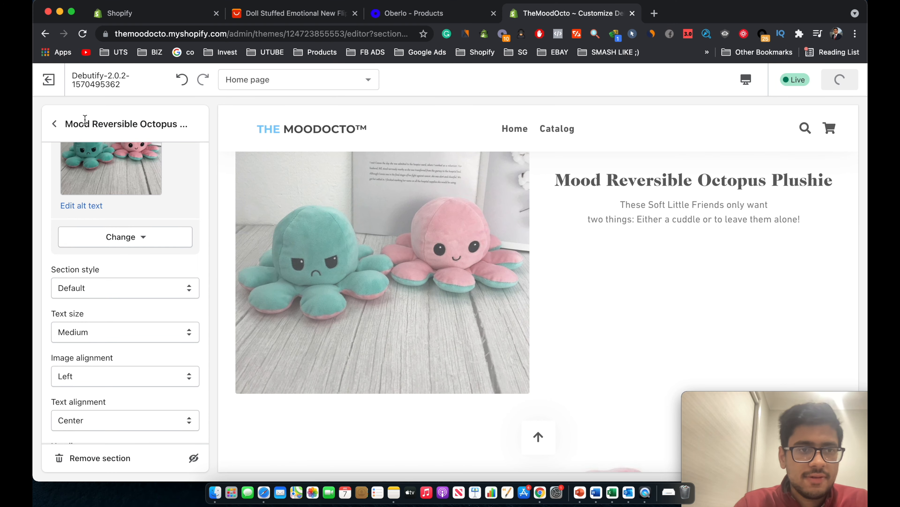
pyautogui.click(55, 124)
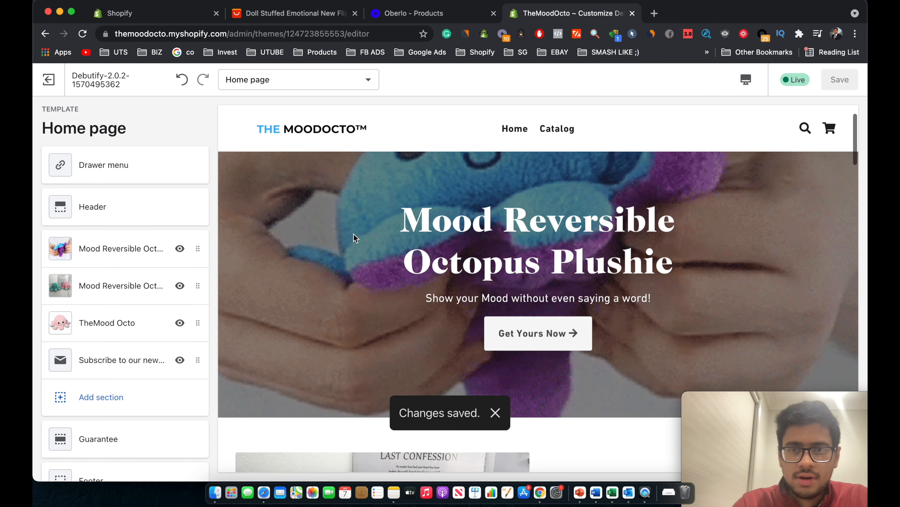
# Switch the theme editor preview to the Mobile device layout.
pyautogui.scroll(-10, 354, 233)
pyautogui.scroll(-10, 354, 235)
pyautogui.scroll(10, 356, 227)
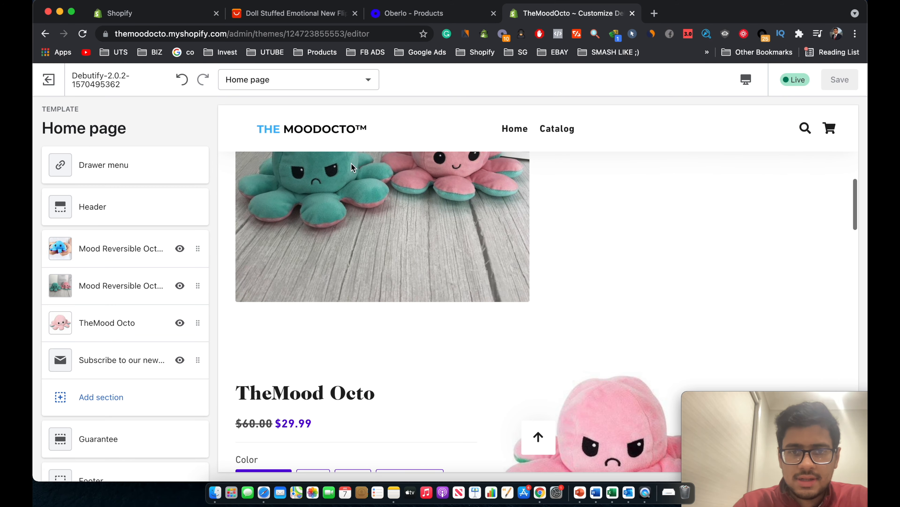
pyautogui.scroll(5, 333, 310)
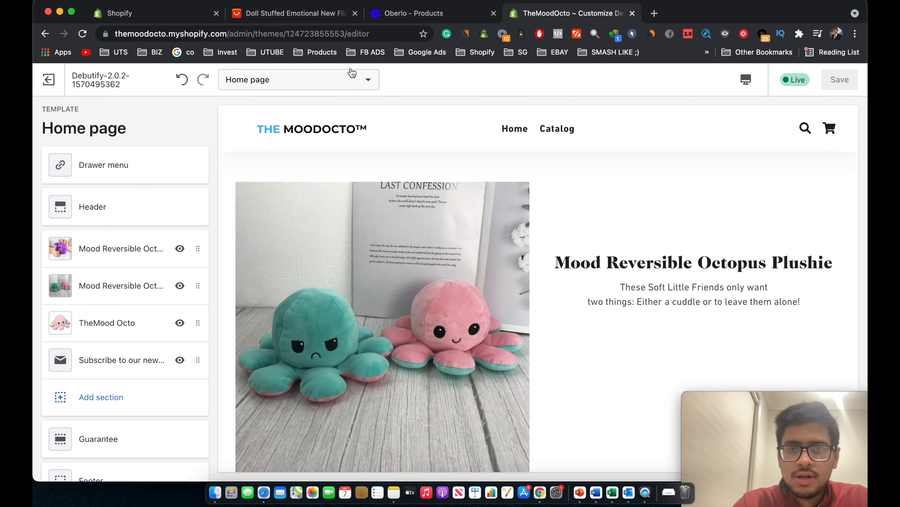
pyautogui.click(746, 80)
pyautogui.click(762, 112)
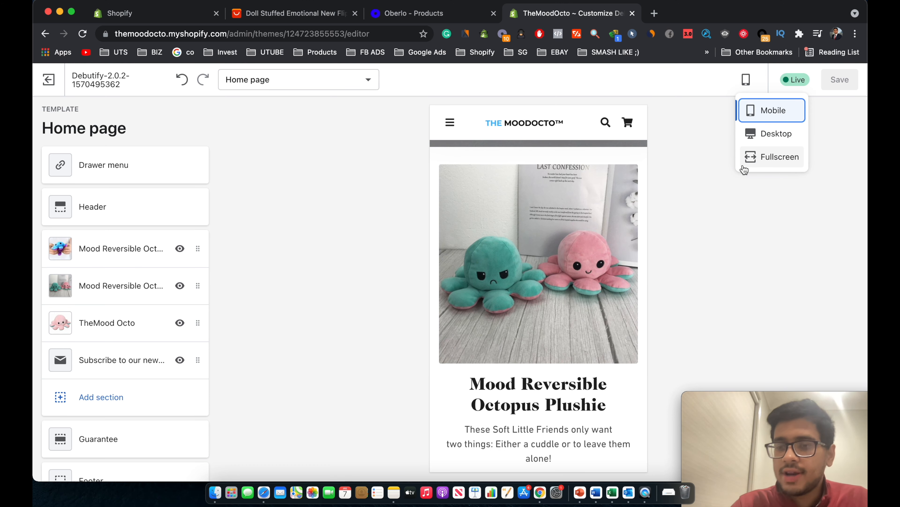
pyautogui.click(669, 201)
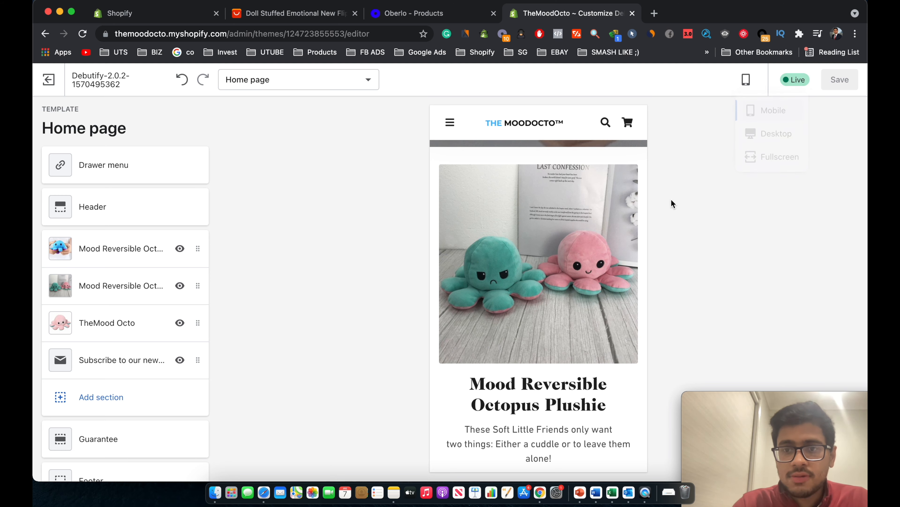
# Scroll the mobile preview from the hero slide through the guarantee badges to the footer.
pyautogui.scroll(5, 591, 206)
pyautogui.scroll(-10, 591, 204)
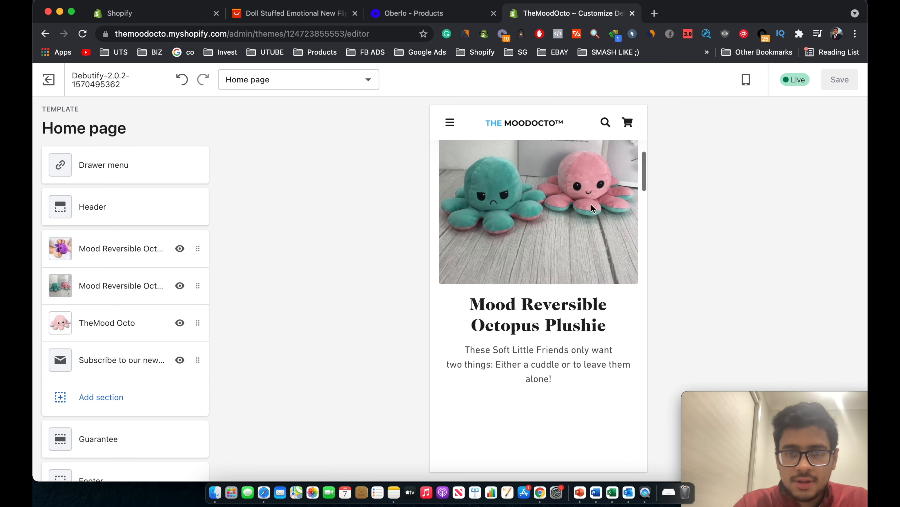
pyautogui.scroll(3, 532, 304)
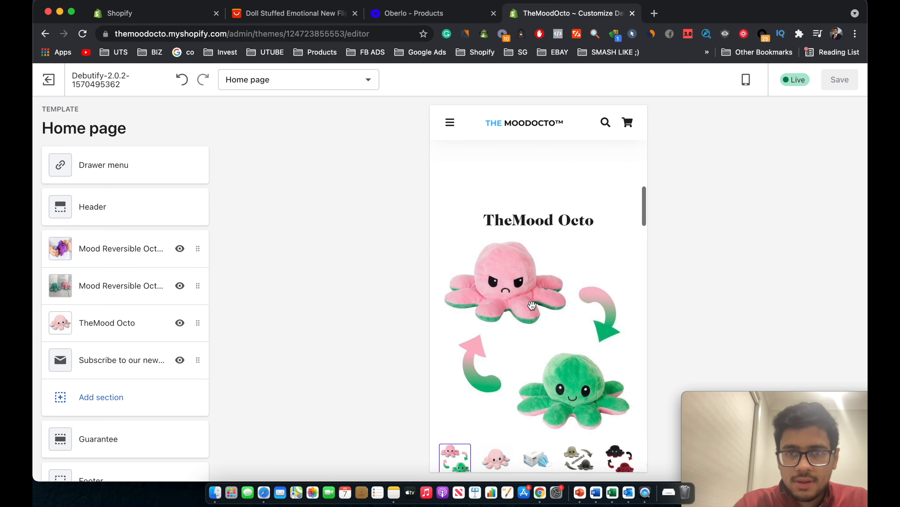
pyautogui.scroll(-10, 532, 305)
pyautogui.scroll(-15, 532, 305)
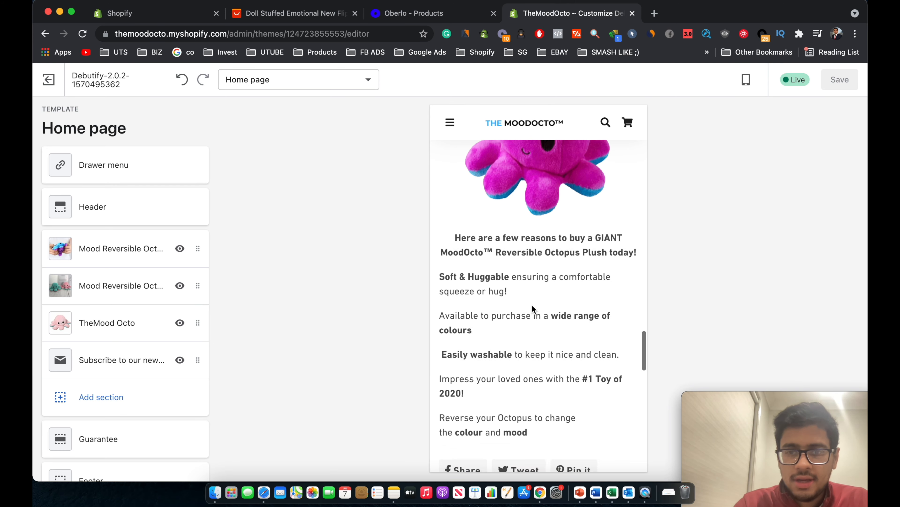
pyautogui.scroll(-10, 539, 366)
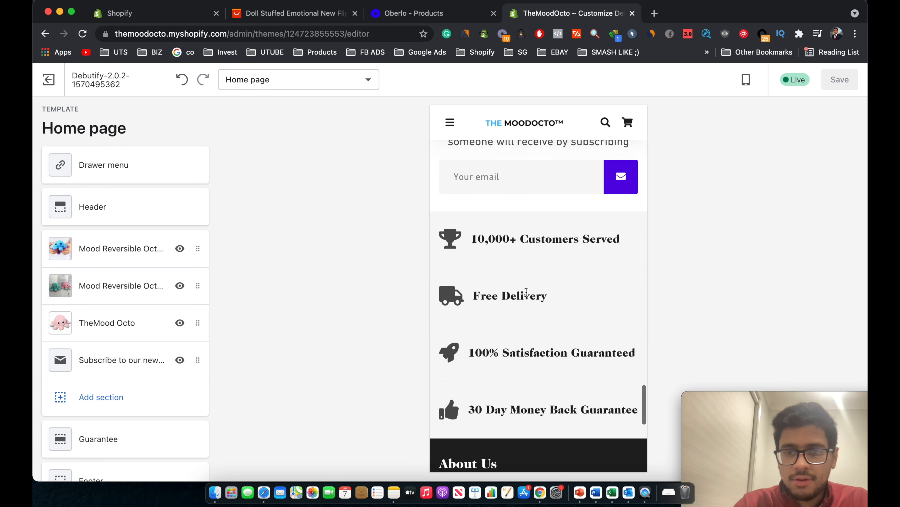
pyautogui.scroll(20, 505, 232)
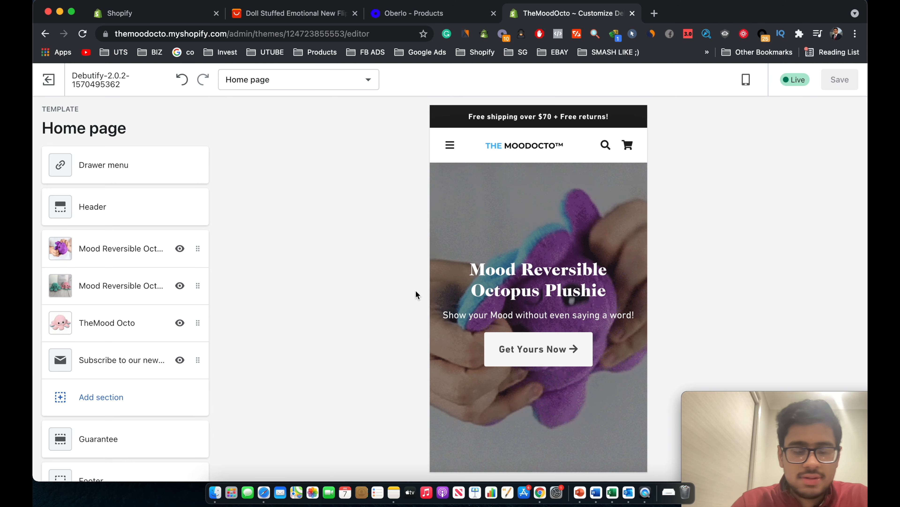
# Change the slideshow's hero slide heading to 'The MoodOcto'.
pyautogui.click(114, 249)
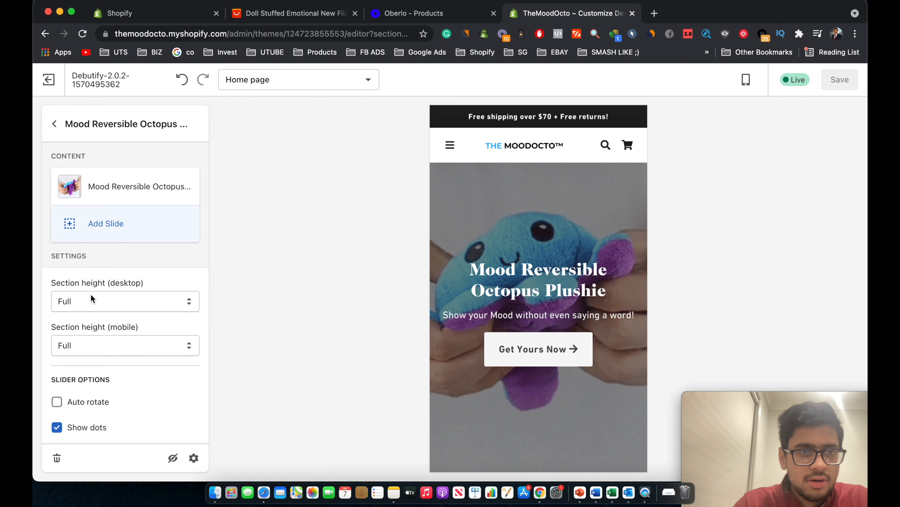
pyautogui.scroll(-3, 125, 355)
pyautogui.scroll(3, 126, 355)
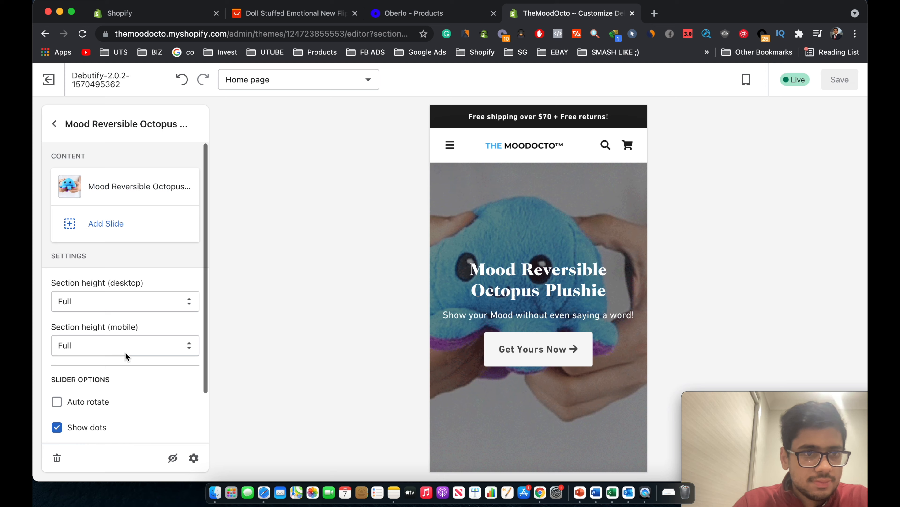
pyautogui.click(121, 183)
pyautogui.scroll(-5, 128, 354)
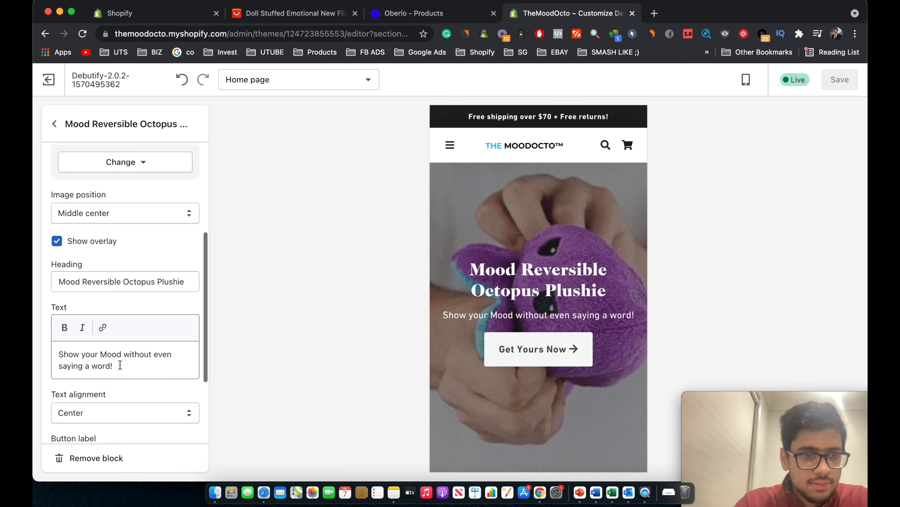
pyautogui.tripleClick(151, 286)
pyautogui.write('T')
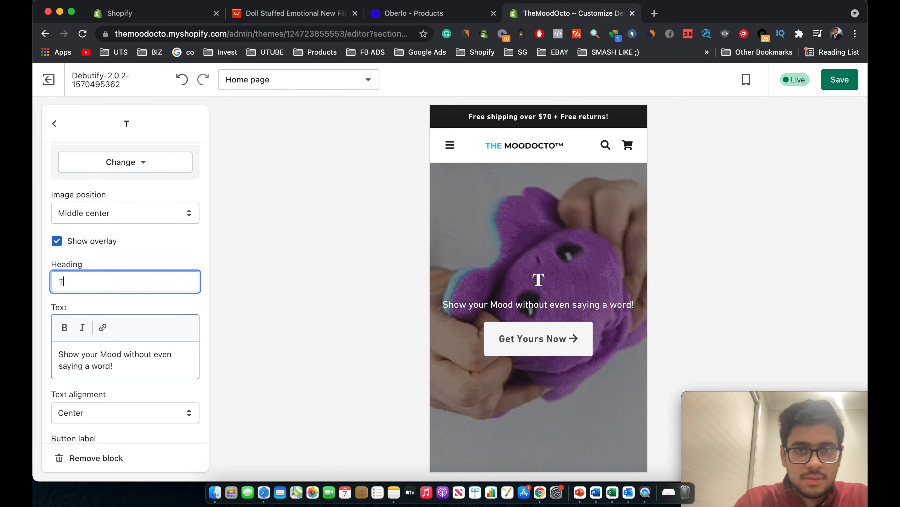
pyautogui.write('he M')
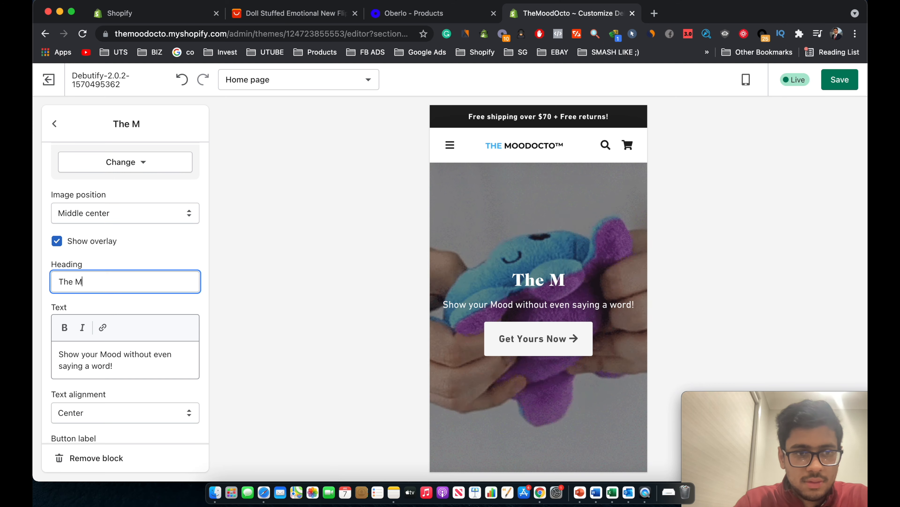
pyautogui.write('oodOcto')
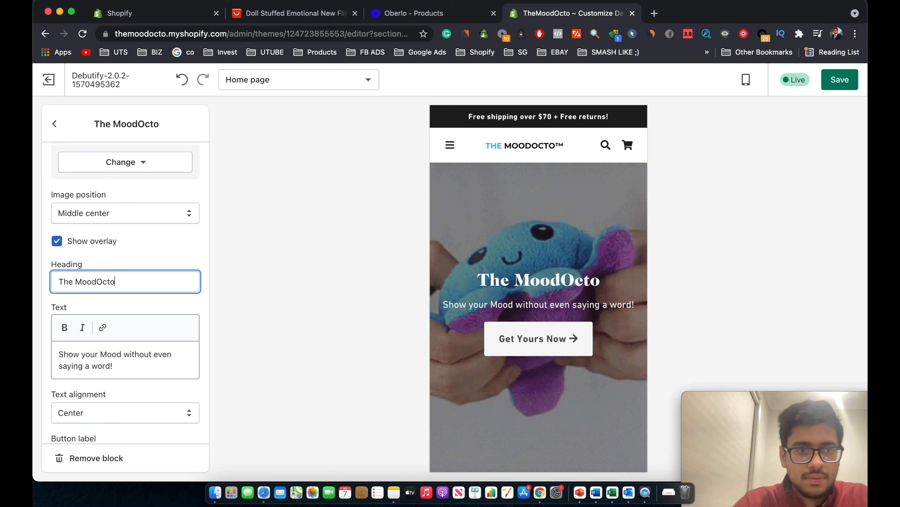
pyautogui.click(171, 249)
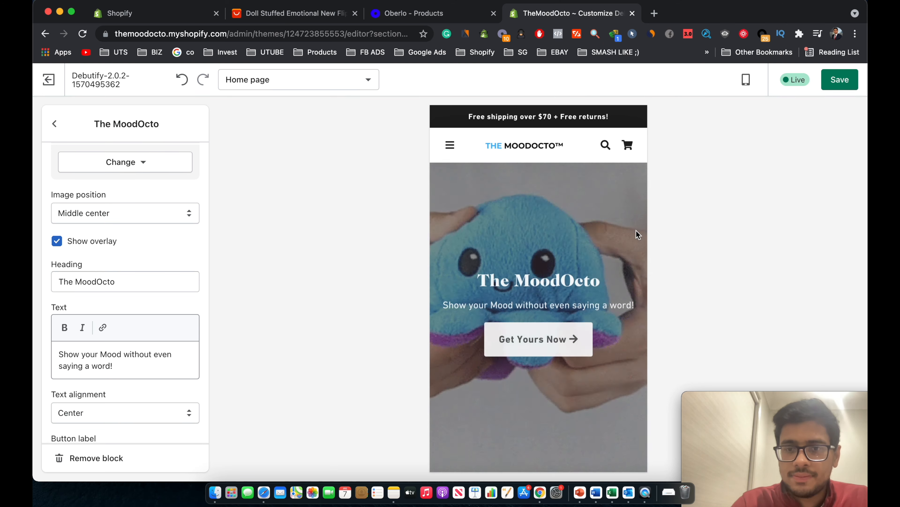
# Save the new hero heading and return to the home page sections list.
pyautogui.click(840, 80)
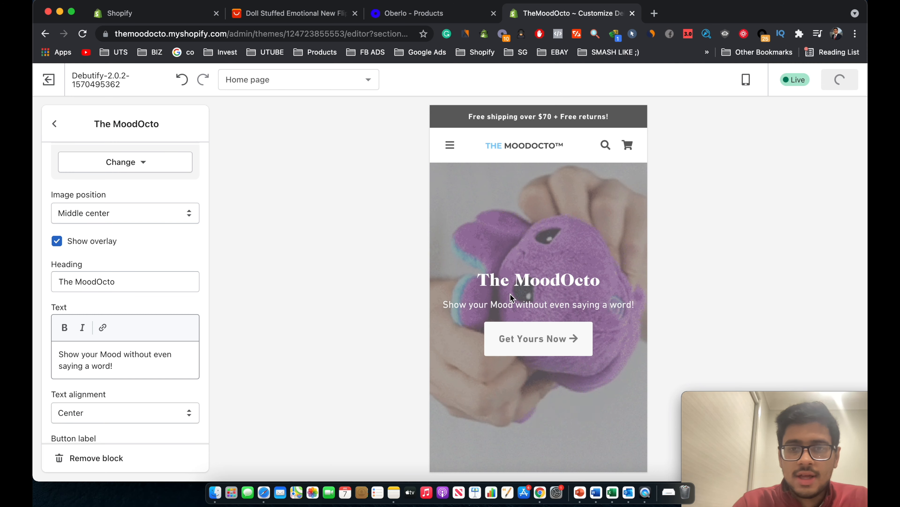
pyautogui.scroll(-10, 511, 295)
pyautogui.click(55, 122)
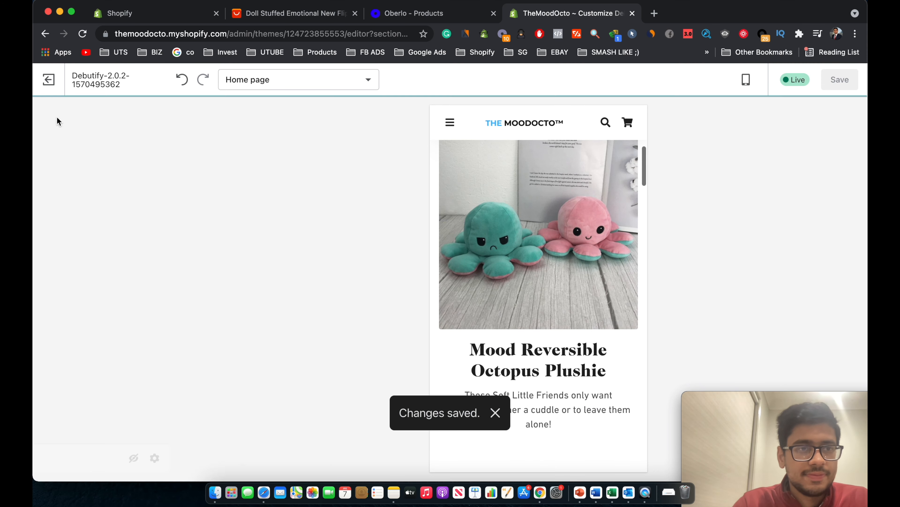
pyautogui.click(53, 122)
# Open the Footer's About Us block settings showing its default contact details and text.
pyautogui.scroll(-5, 166, 336)
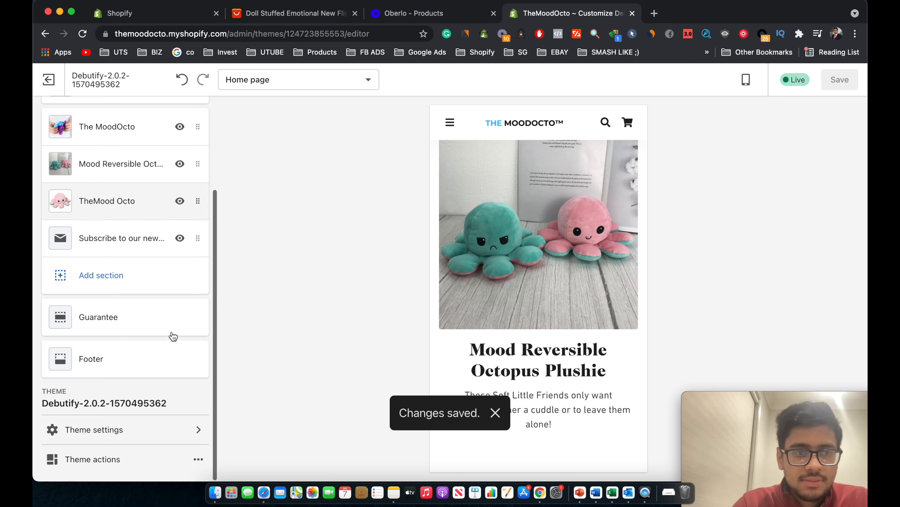
pyautogui.scroll(-15, 537, 321)
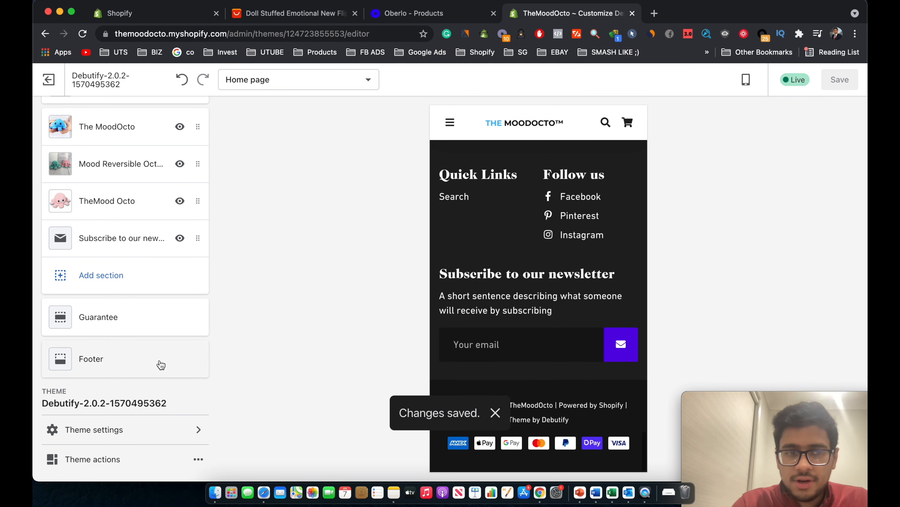
pyautogui.scroll(10, 504, 326)
pyautogui.scroll(-10, 490, 327)
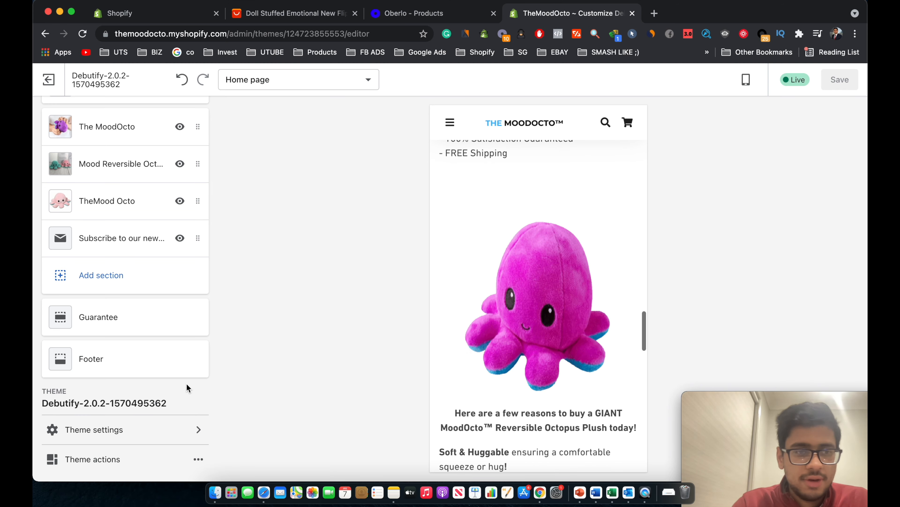
pyautogui.click(113, 355)
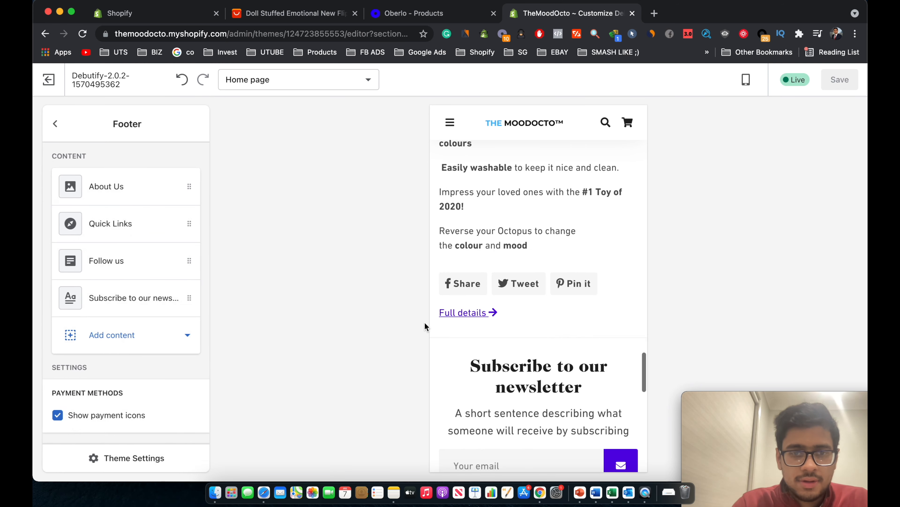
pyautogui.click(125, 188)
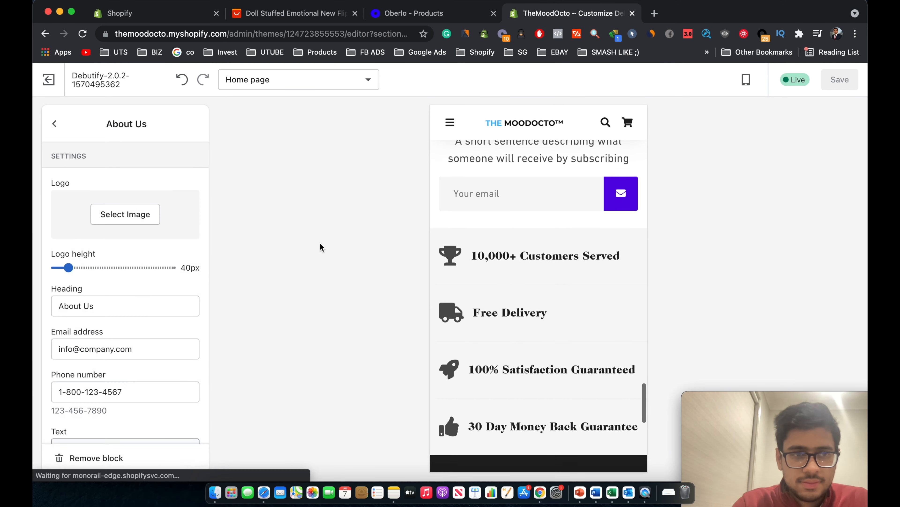
pyautogui.scroll(2, 553, 188)
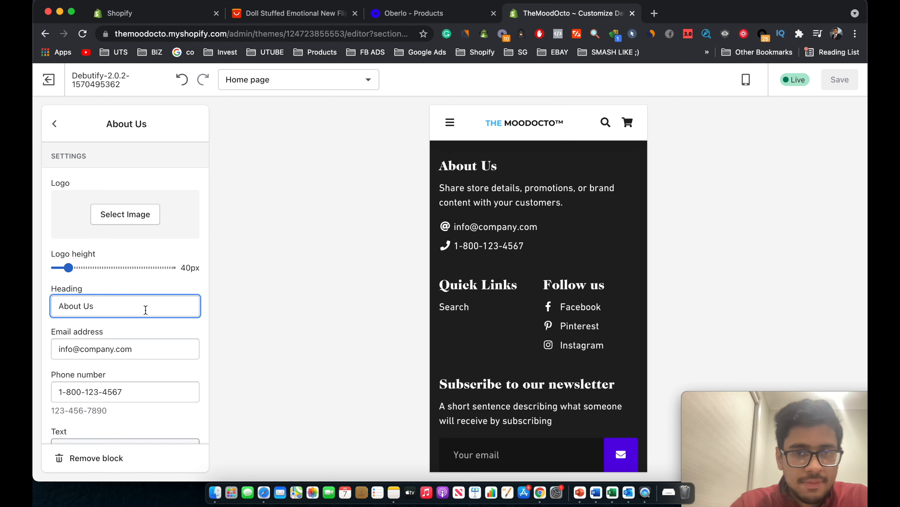
pyautogui.scroll(-2, 139, 337)
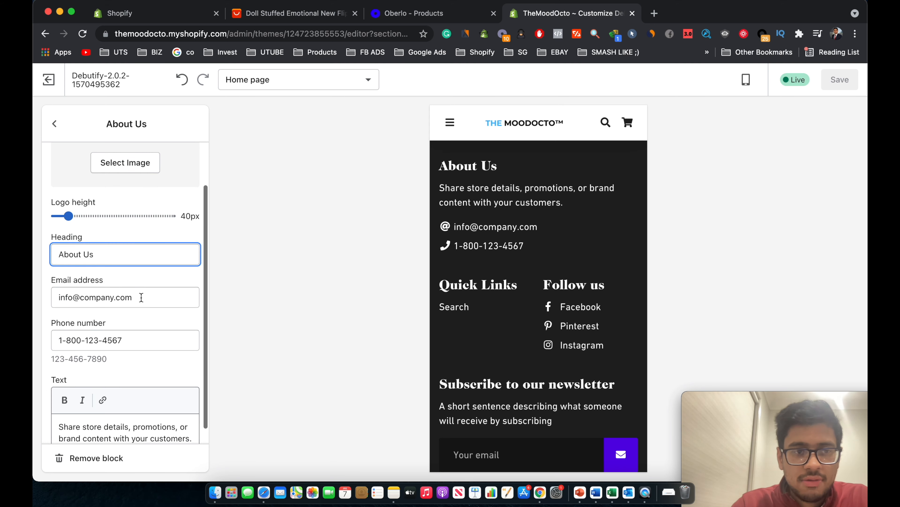
pyautogui.scroll(2, 139, 303)
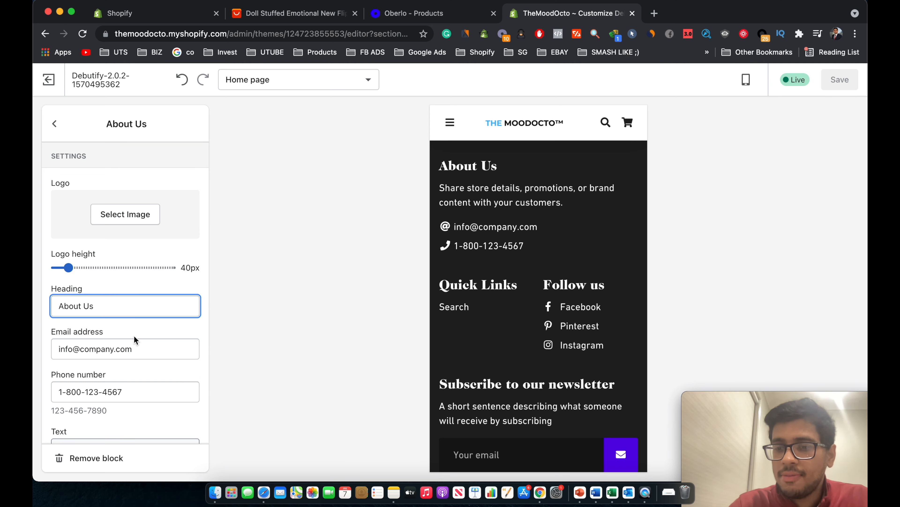
pyautogui.scroll(-3, 134, 338)
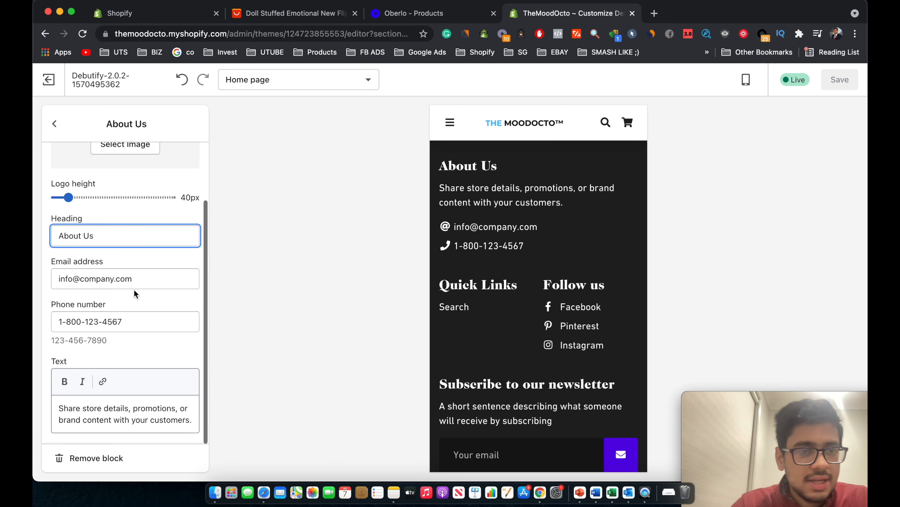
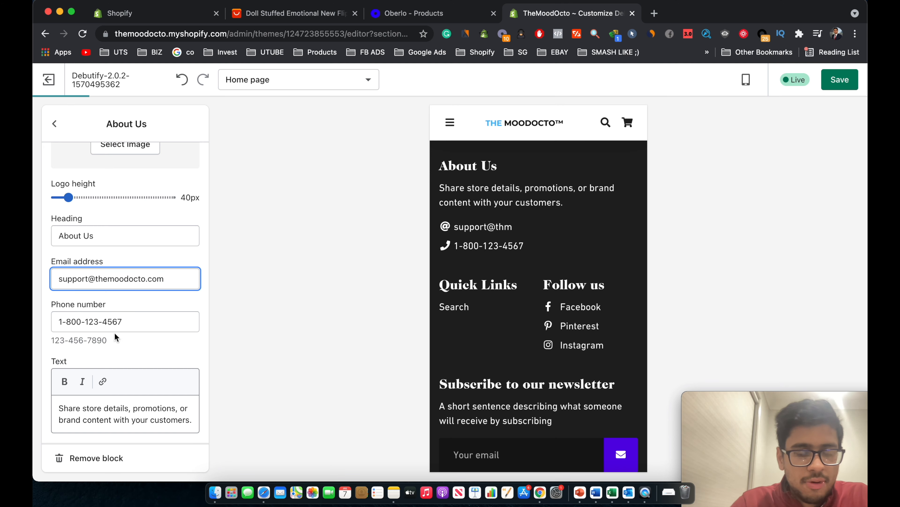
# Delete the About Us block's placeholder paragraph and go back to the footer block list.
pyautogui.click(113, 417)
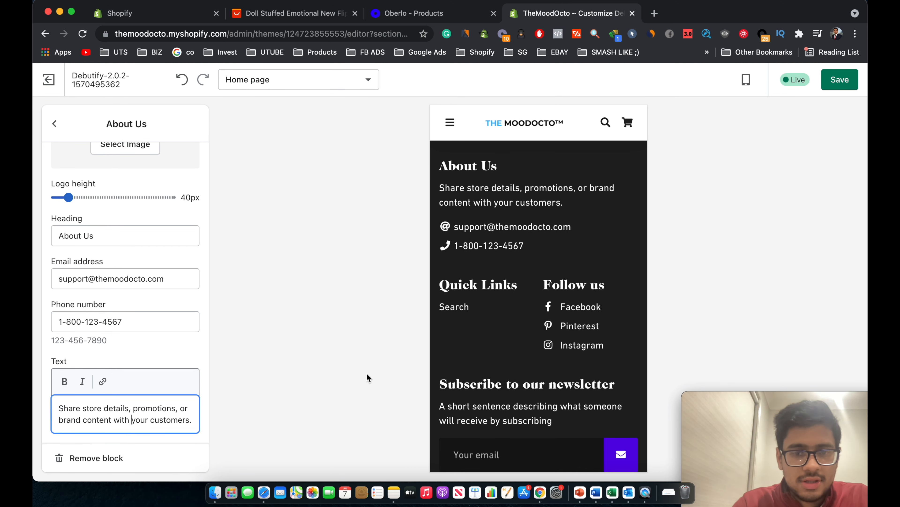
pyautogui.scroll(-3, 507, 370)
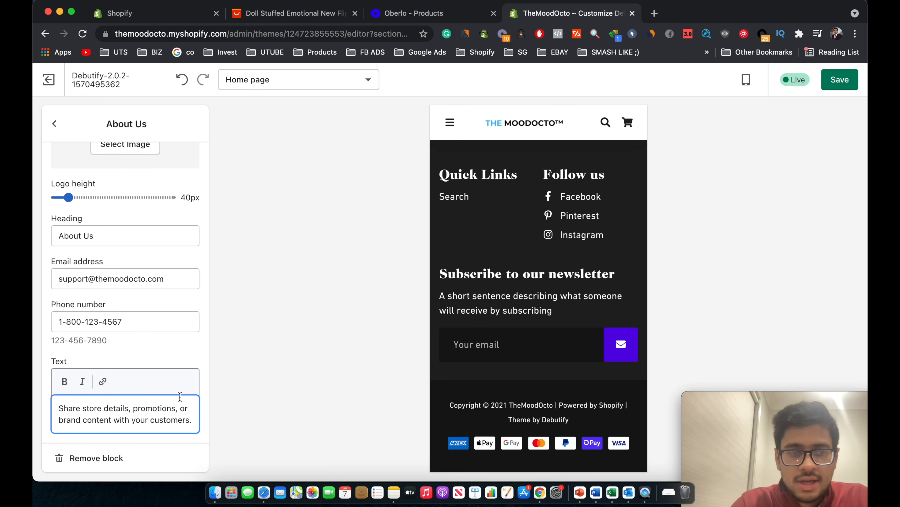
pyautogui.scroll(2, 455, 382)
pyautogui.scroll(-1, 457, 382)
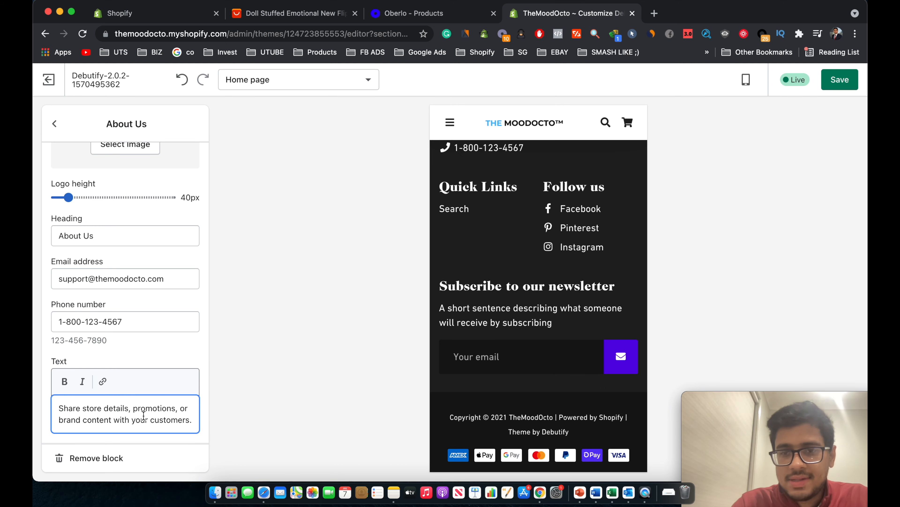
pyautogui.scroll(2, 144, 416)
pyautogui.scroll(2, 488, 335)
pyautogui.scroll(-3, 488, 335)
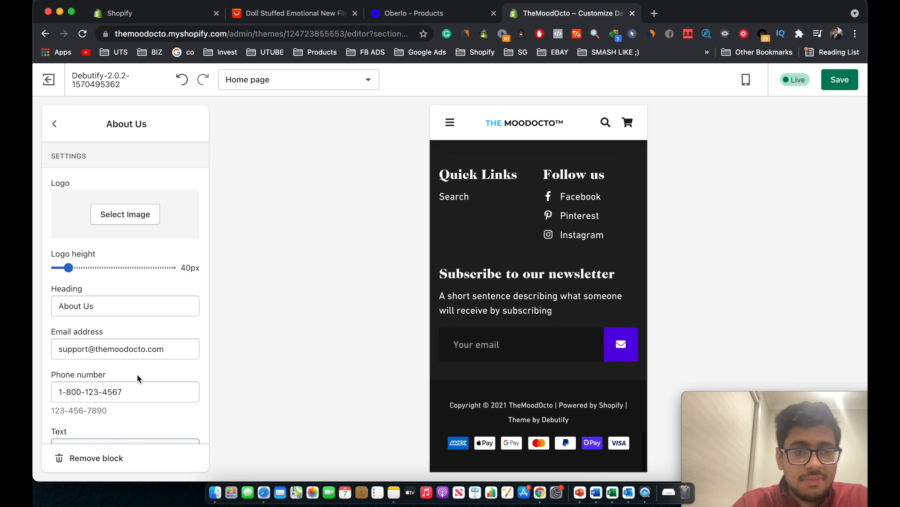
pyautogui.scroll(-2, 139, 378)
pyautogui.tripleClick(132, 428)
pyautogui.press('BackSpace')
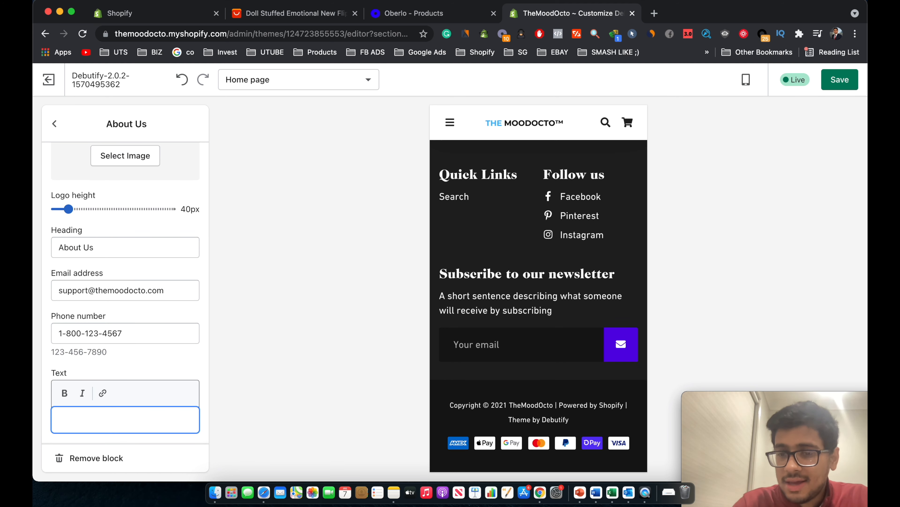
pyautogui.scroll(2, 176, 270)
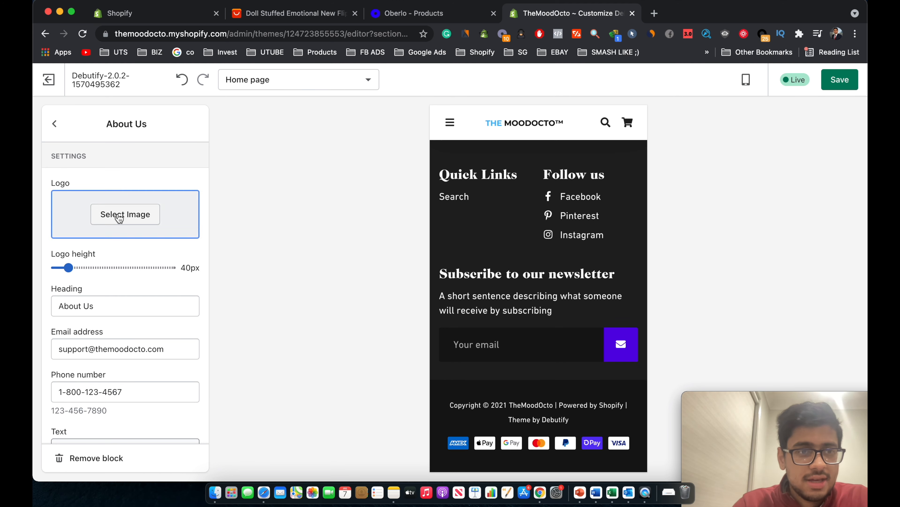
pyautogui.scroll(-2, 165, 342)
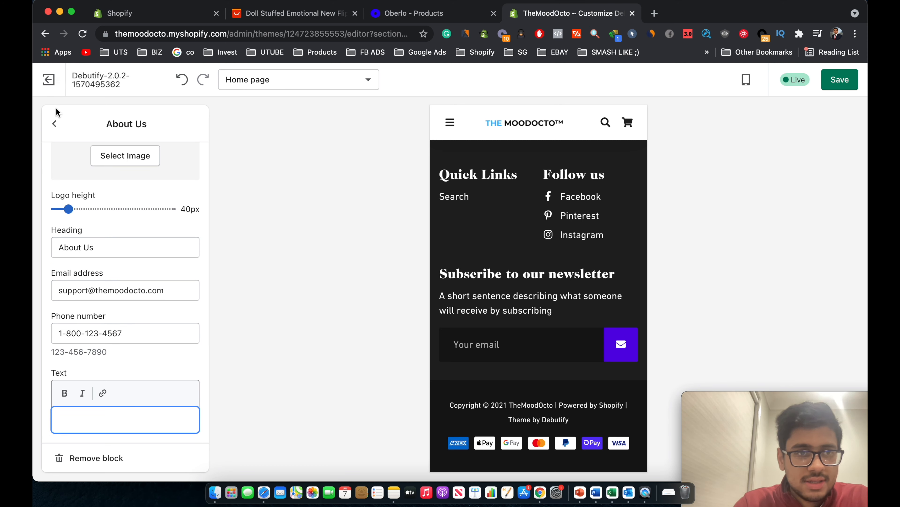
pyautogui.click(55, 124)
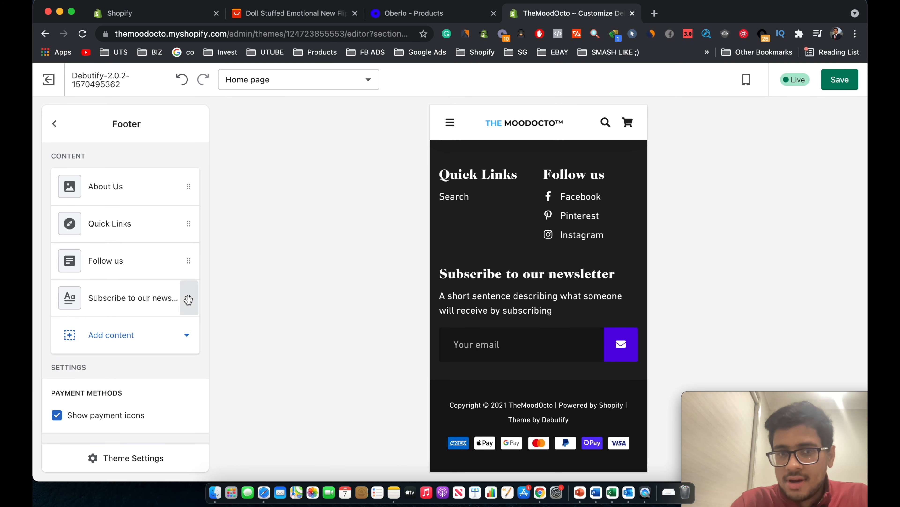
# Remove the 'Subscribe to our newsletter' block from the footer.
pyautogui.scroll(15, 468, 322)
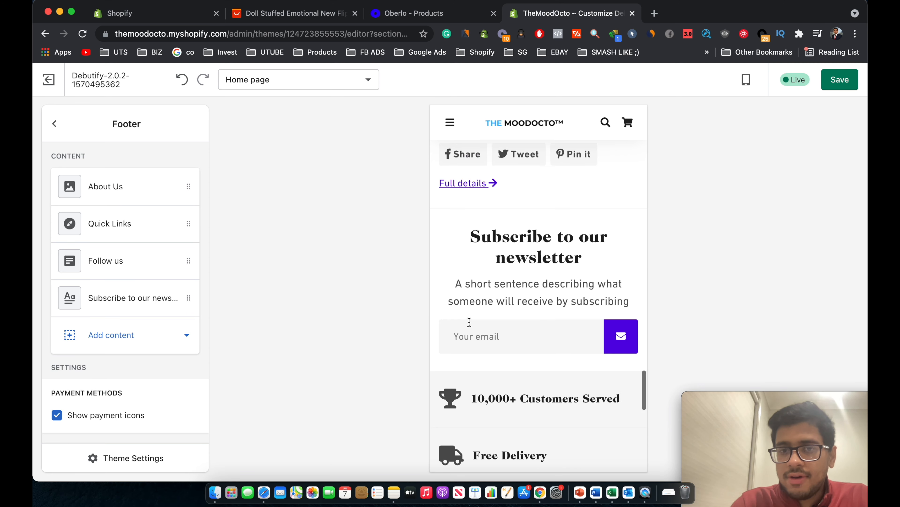
pyautogui.click(133, 300)
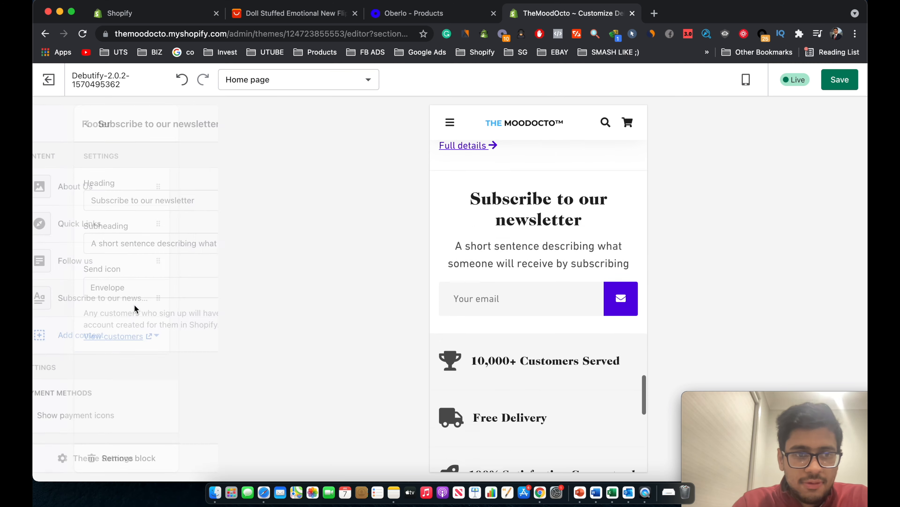
pyautogui.click(92, 456)
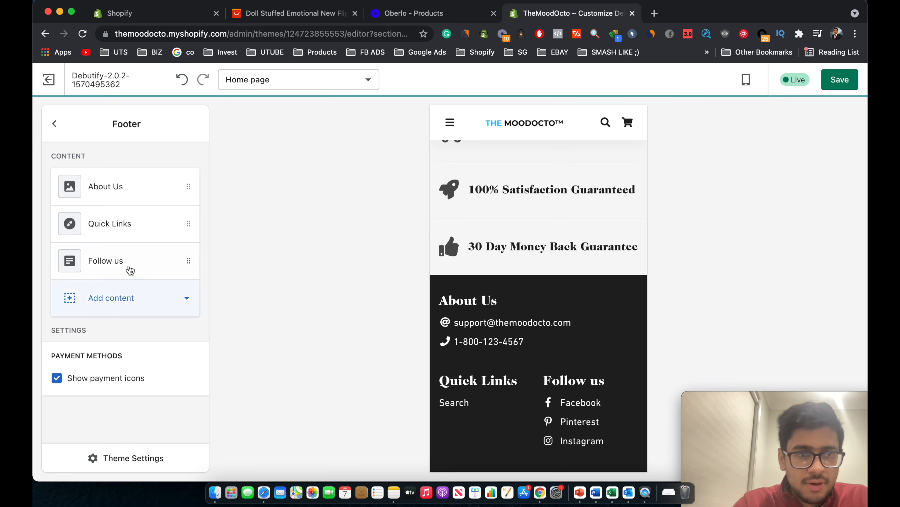
# Review the Follow us and Quick Links blocks, then return to the Home page sections.
pyautogui.scroll(-2, 519, 318)
pyautogui.scroll(-2, 519, 318)
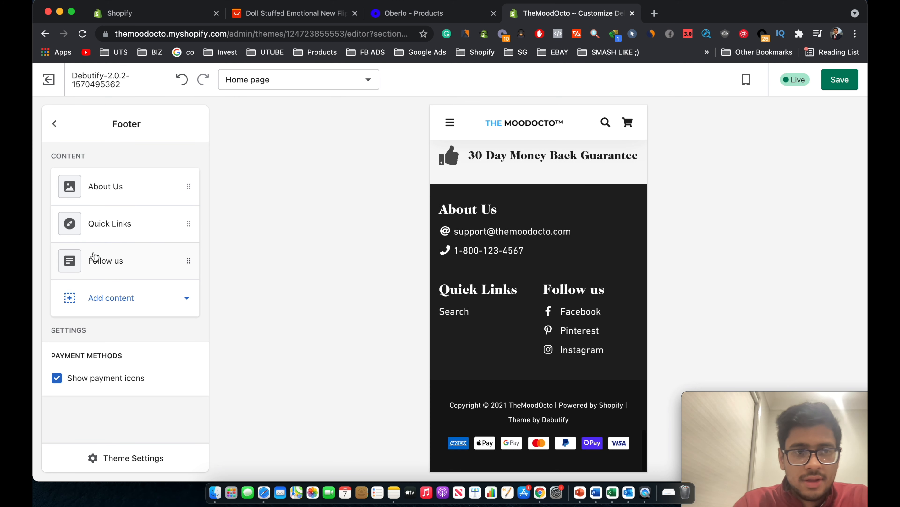
pyautogui.click(100, 267)
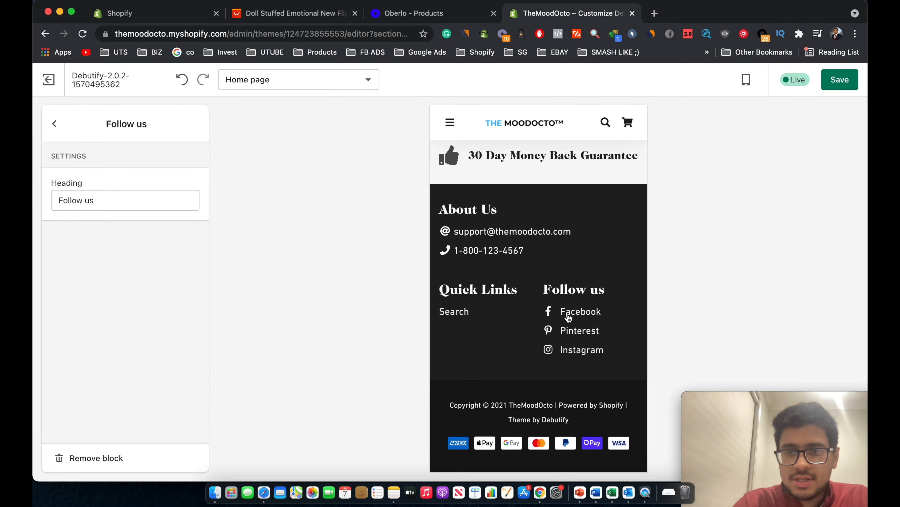
pyautogui.click(55, 123)
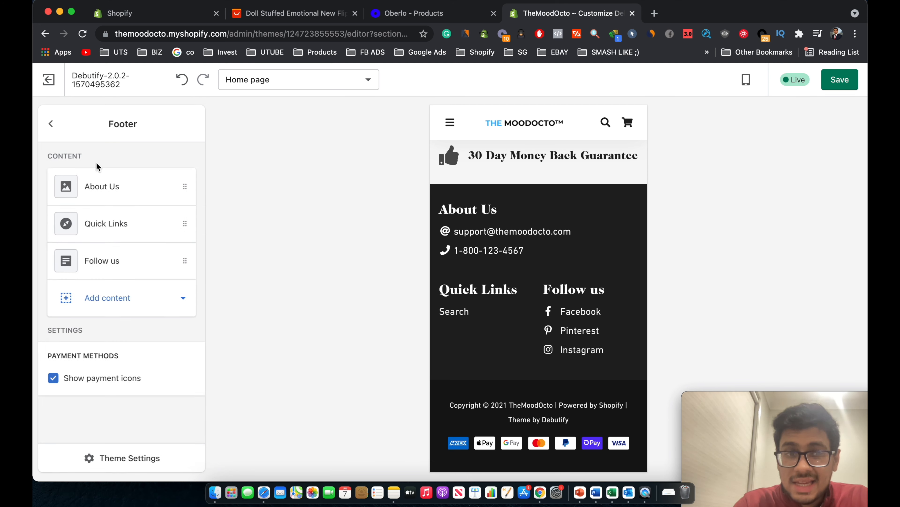
pyautogui.click(131, 226)
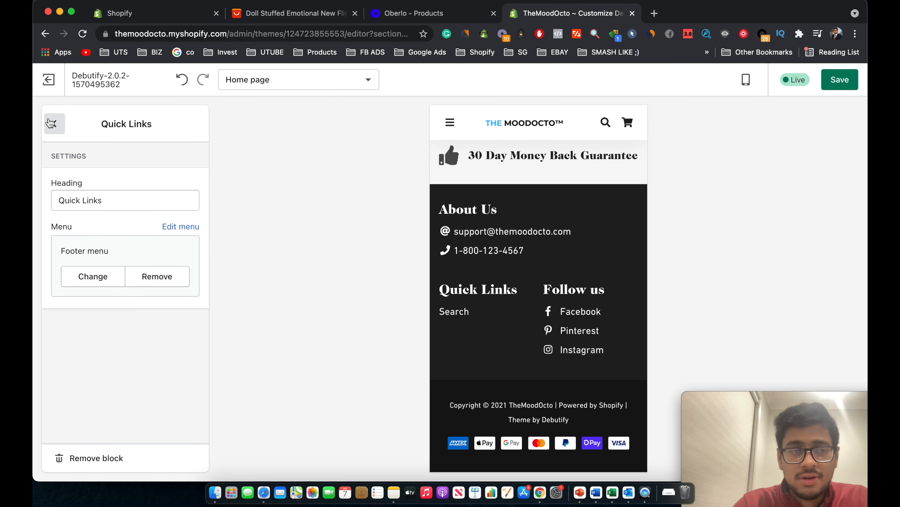
pyautogui.click(56, 121)
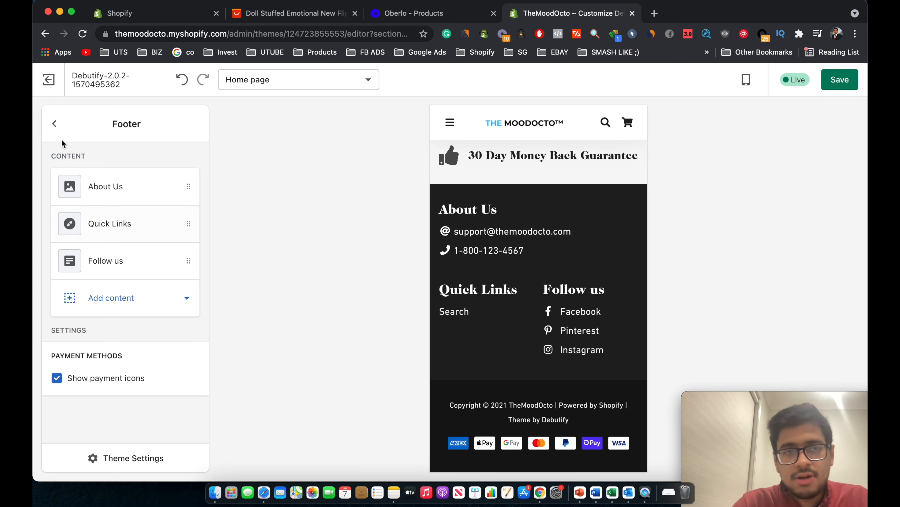
pyautogui.click(56, 128)
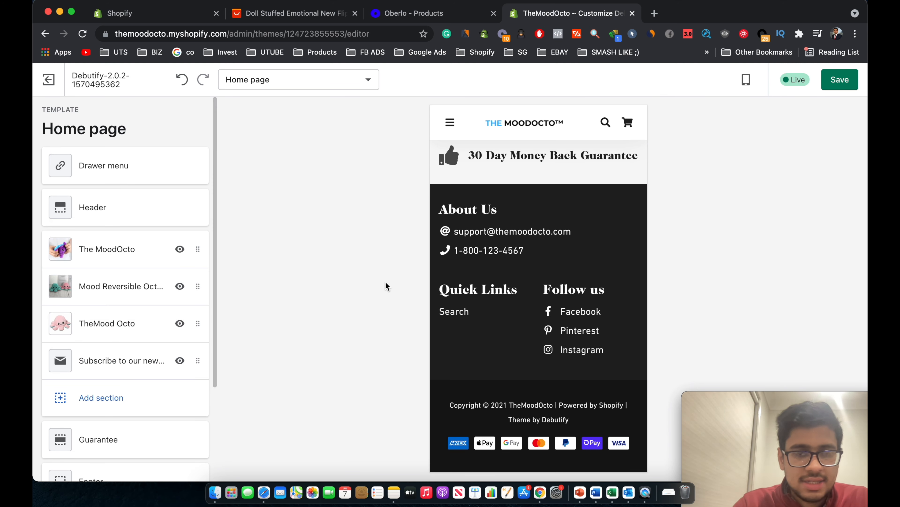
pyautogui.scroll(15, 542, 255)
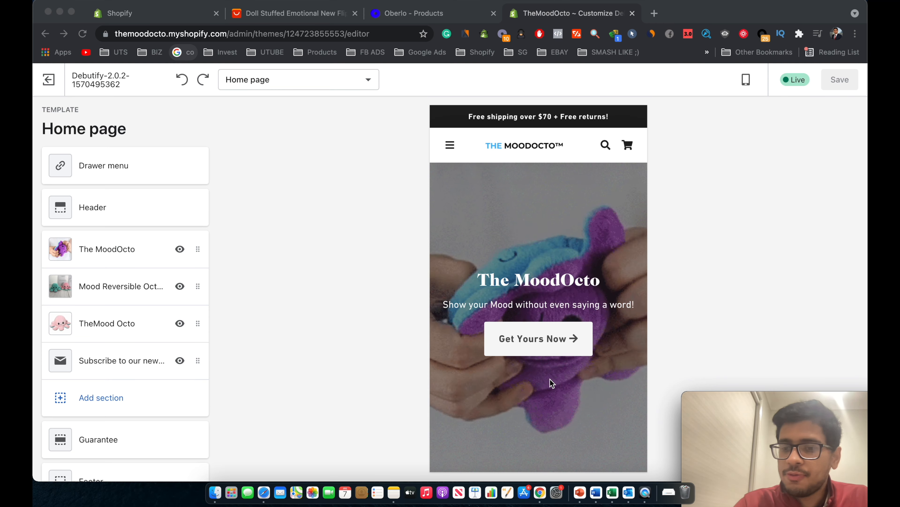
pyautogui.scroll(-10, 528, 297)
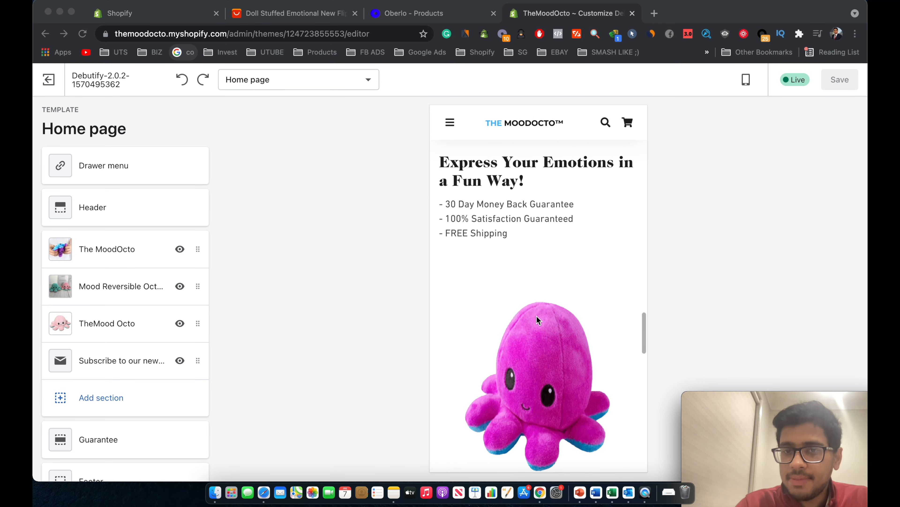
pyautogui.scroll(5, 536, 316)
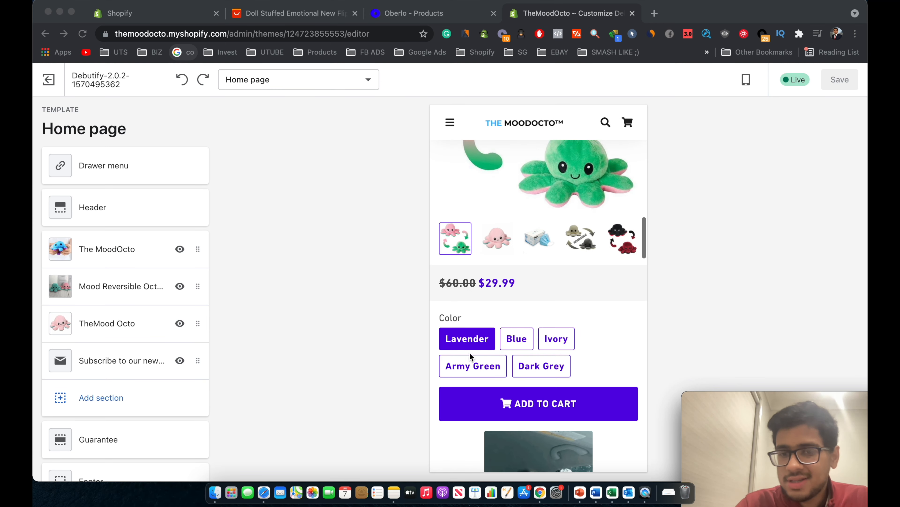
pyautogui.click(707, 163)
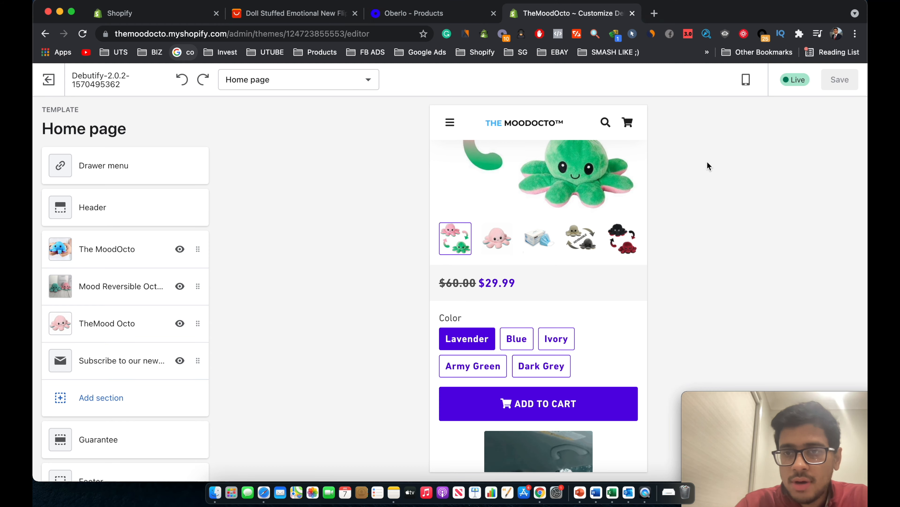
pyautogui.scroll(-20, 528, 407)
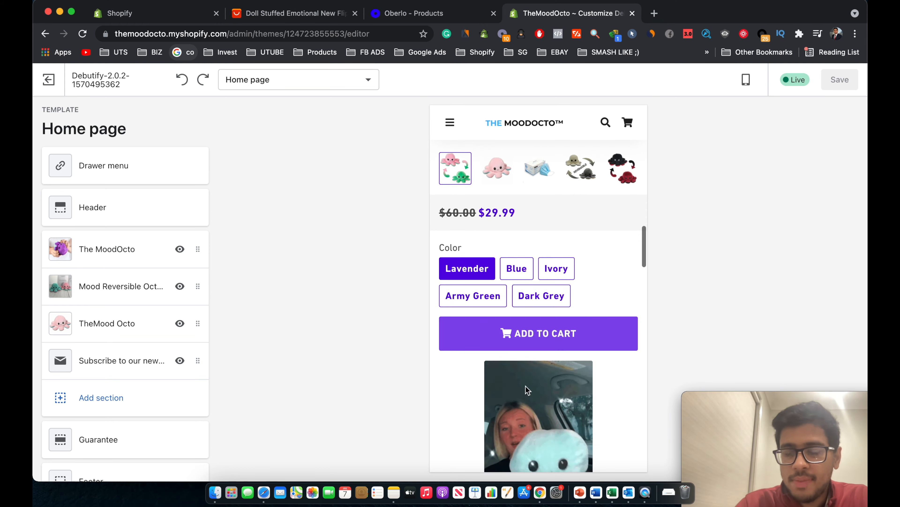
pyautogui.scroll(2, 526, 386)
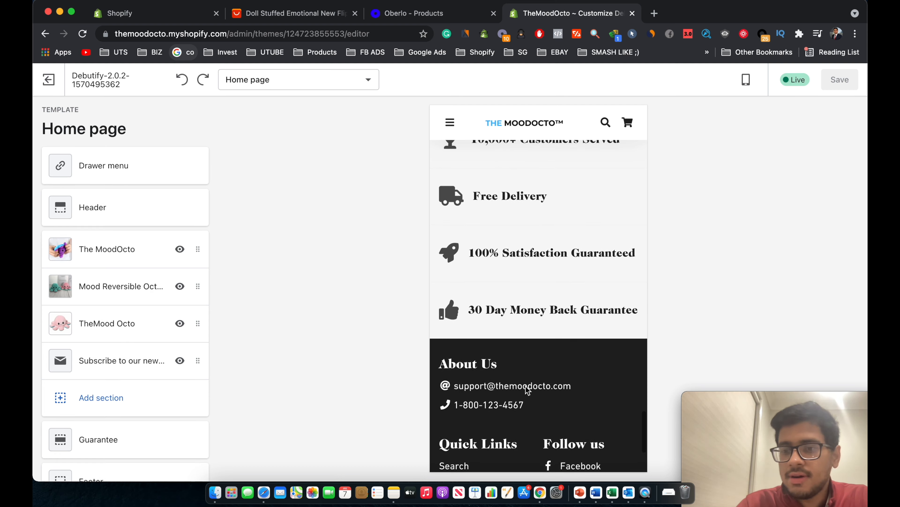
pyautogui.scroll(-4, 525, 386)
pyautogui.scroll(1, 525, 386)
pyautogui.scroll(10, 527, 387)
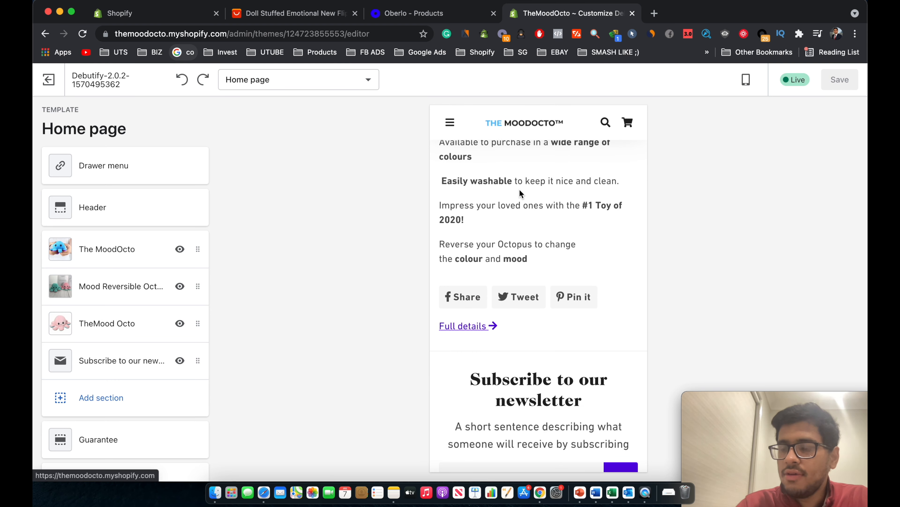
pyautogui.scroll(6, 518, 189)
pyautogui.scroll(-3, 126, 355)
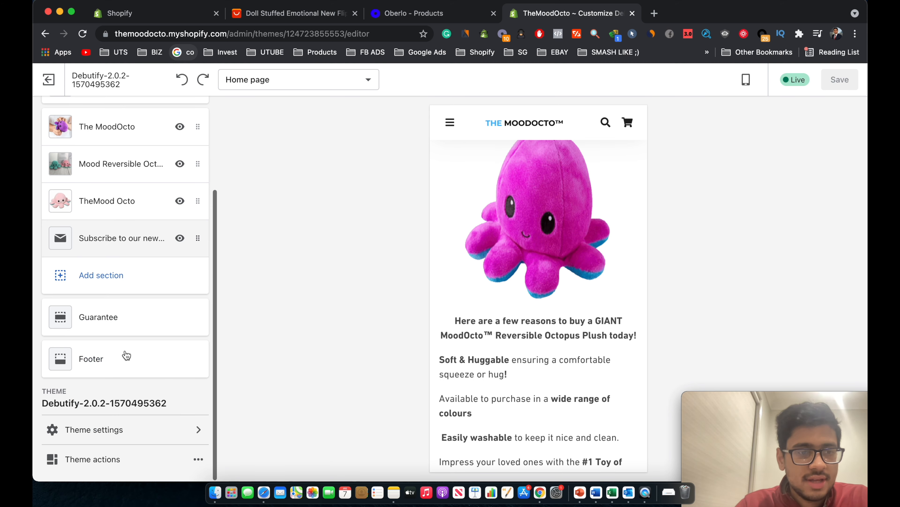
# In the theme colour settings, change the Buy buttons colour from 5600E3 to 2B9EE3.
pyautogui.click(103, 433)
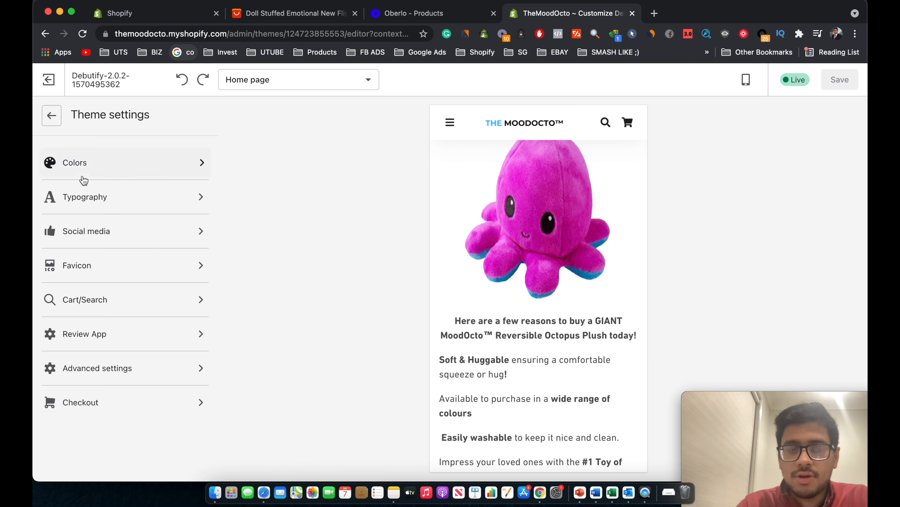
pyautogui.click(84, 178)
pyautogui.scroll(-1, 132, 322)
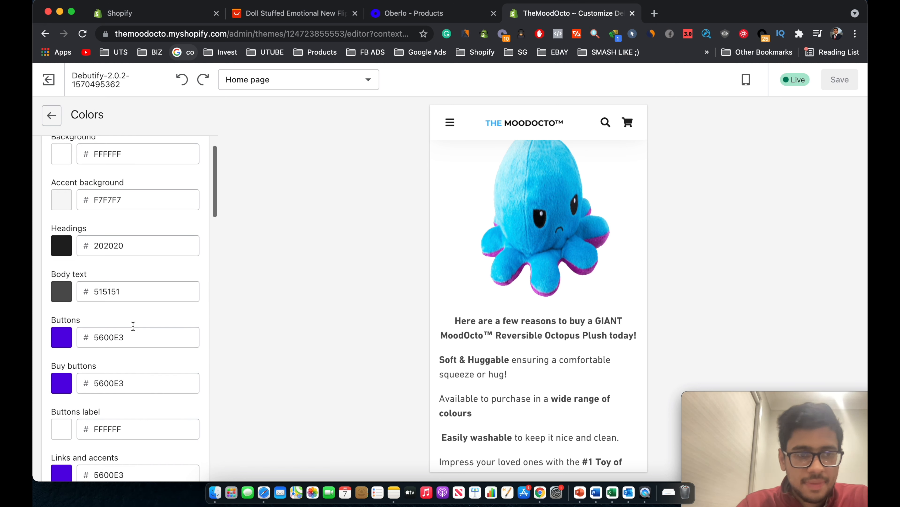
pyautogui.doubleClick(134, 340)
pyautogui.press('cmd+v')
pyautogui.click(117, 321)
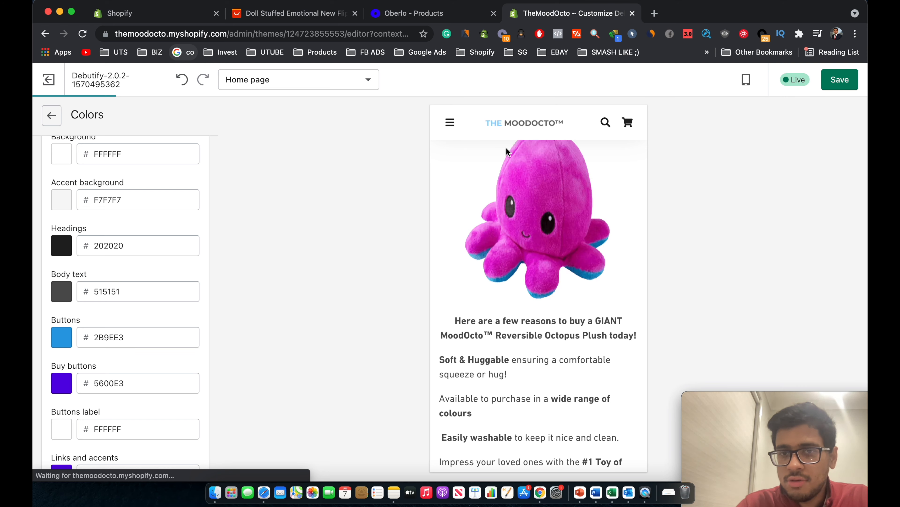
# Set the Links and accents colour to 2B9EE3.
pyautogui.scroll(15, 507, 224)
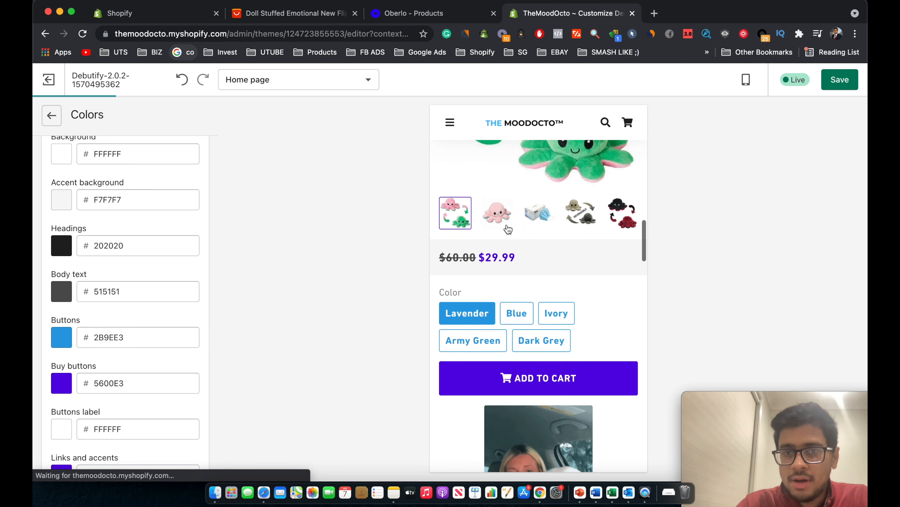
pyautogui.scroll(1, 508, 229)
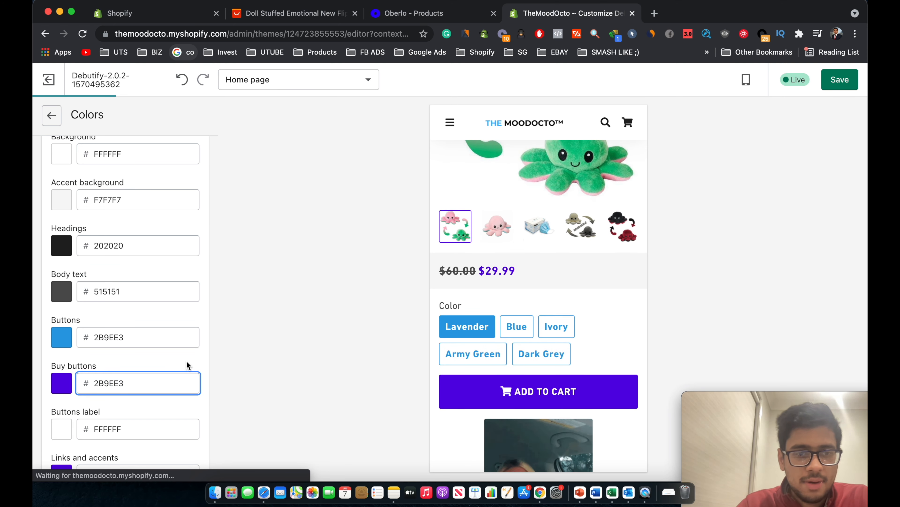
pyautogui.scroll(-3, 519, 364)
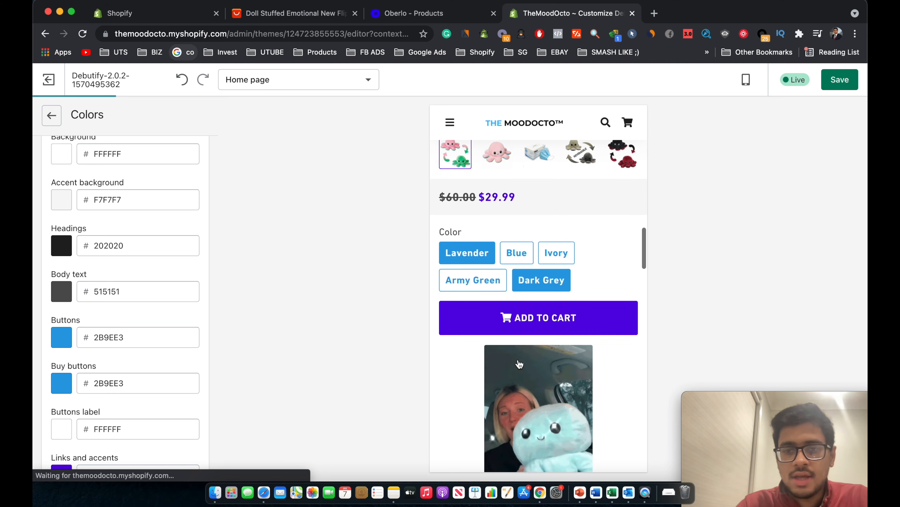
pyautogui.scroll(-2, 127, 406)
pyautogui.scroll(-5, 447, 338)
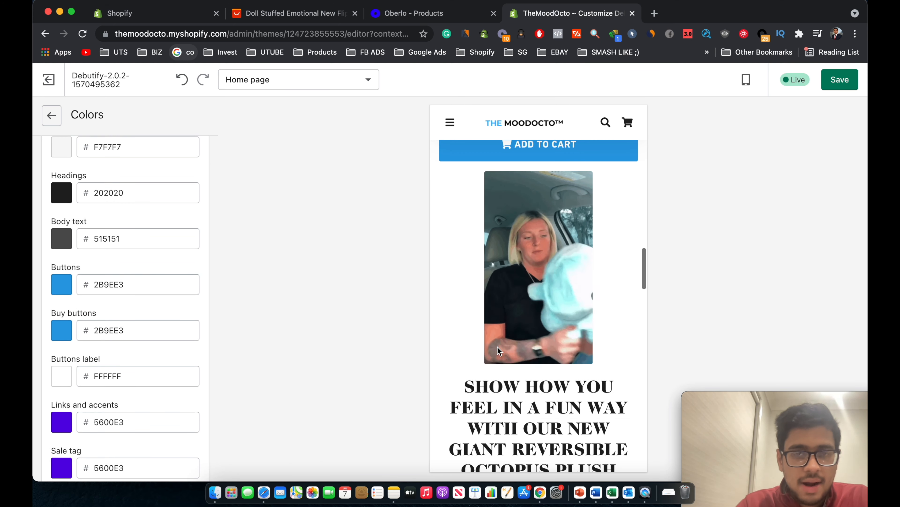
pyautogui.scroll(5, 498, 347)
pyautogui.doubleClick(155, 429)
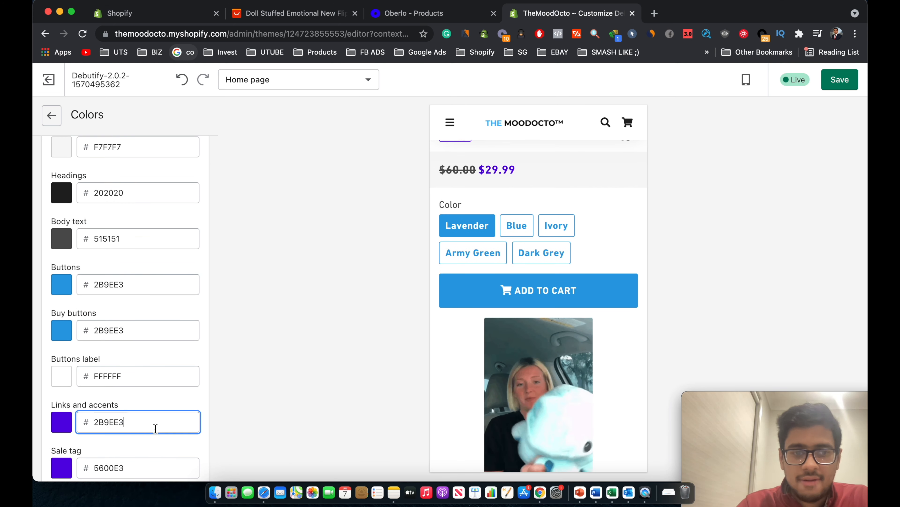
pyautogui.click(165, 403)
# Check the Sale tag colour and leave it at 5600E3.
pyautogui.scroll(-3, 165, 402)
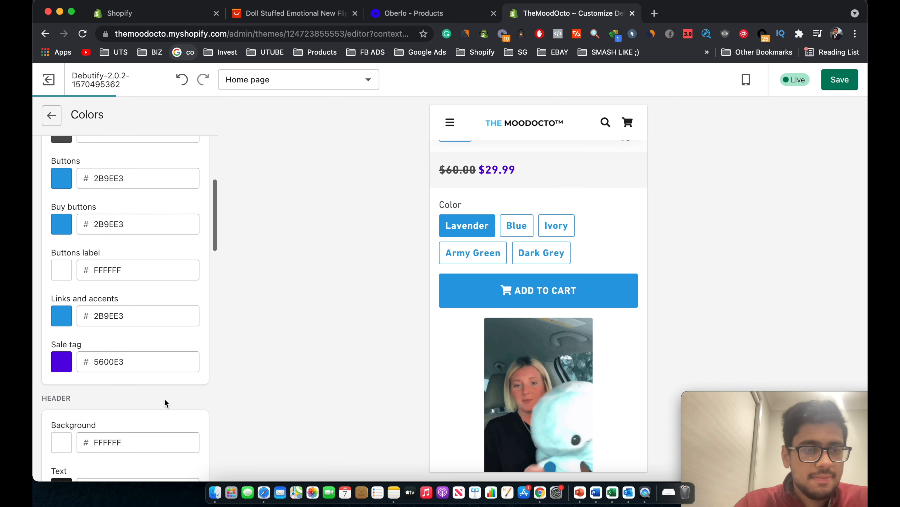
pyautogui.click(131, 358)
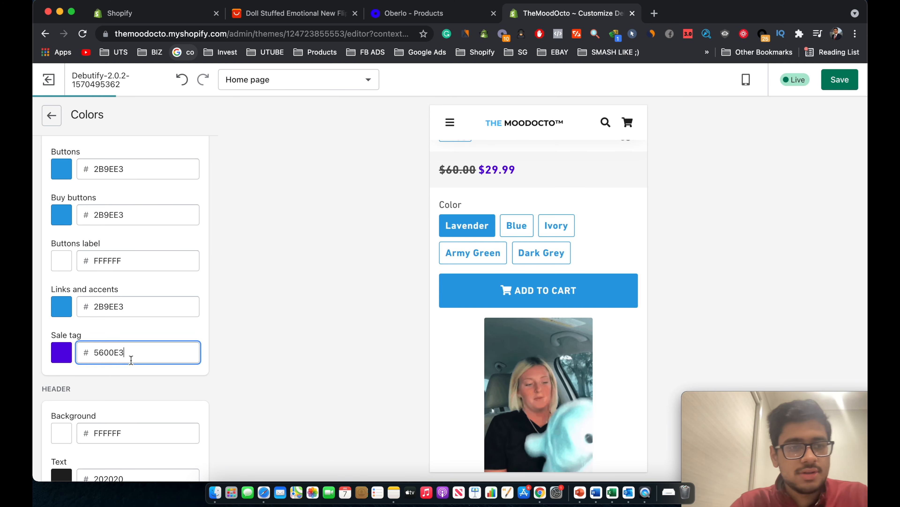
pyautogui.click(166, 326)
pyautogui.scroll(10, 539, 288)
pyautogui.scroll(-10, 540, 287)
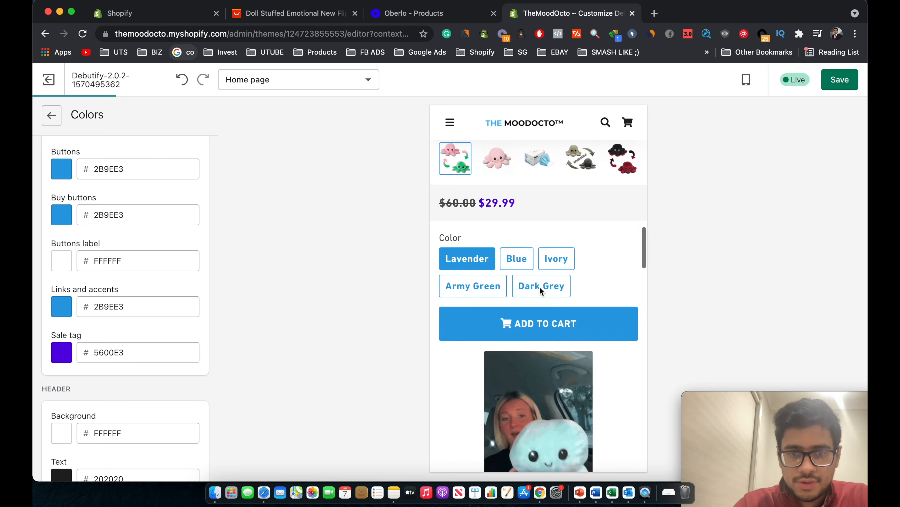
# Make the Sale tag colour red ED5358 using the swatch picker.
pyautogui.click(61, 352)
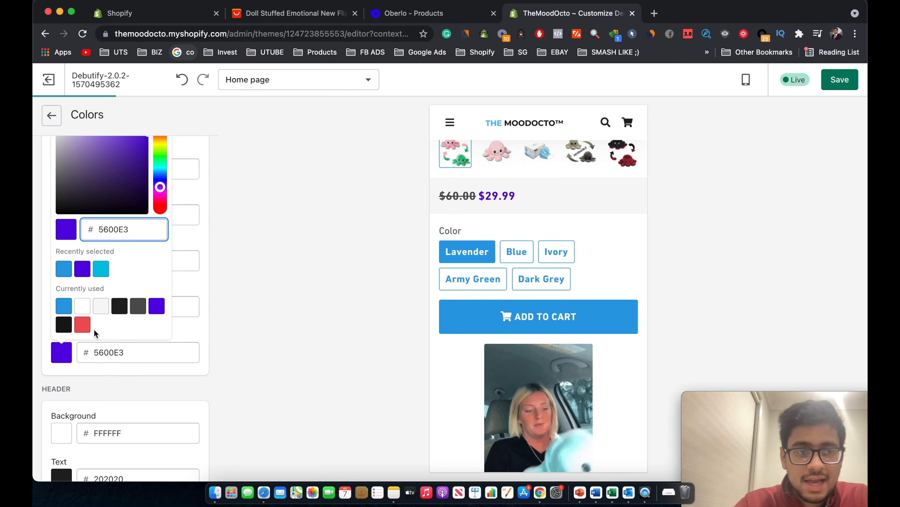
pyautogui.click(83, 326)
pyautogui.click(183, 327)
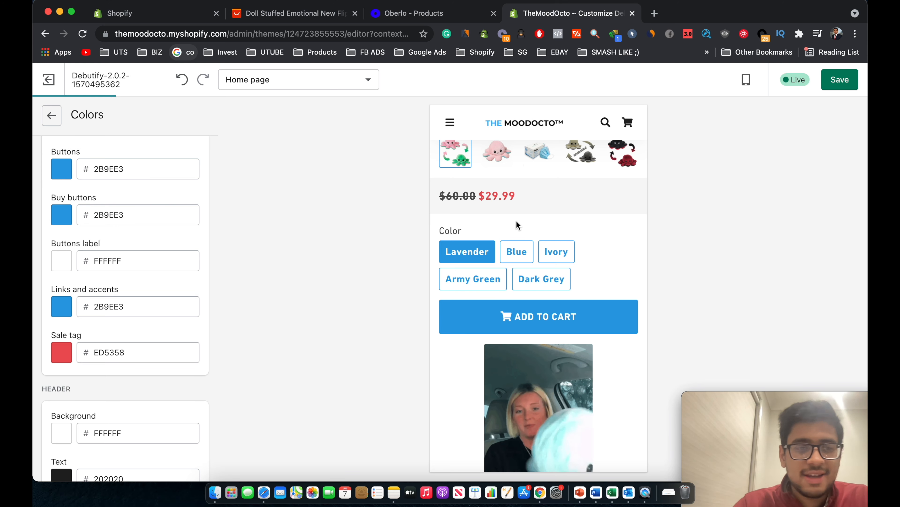
# Replace the purple Buttons and Buy buttons colours with blue 2B9EE3.
pyautogui.scroll(-5, 517, 221)
pyautogui.scroll(-5, 182, 315)
pyautogui.scroll(-10, 182, 315)
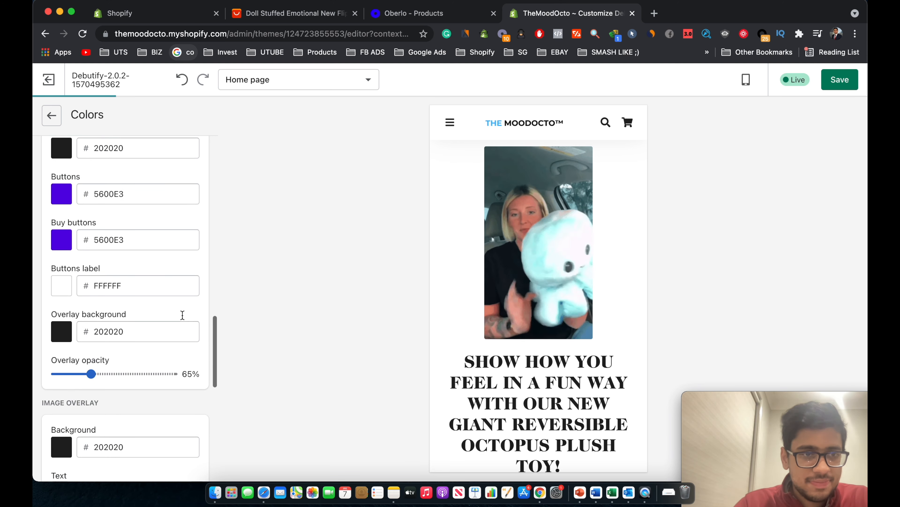
pyautogui.click(167, 197)
pyautogui.press('super+a')
pyautogui.write('2B9EE3')
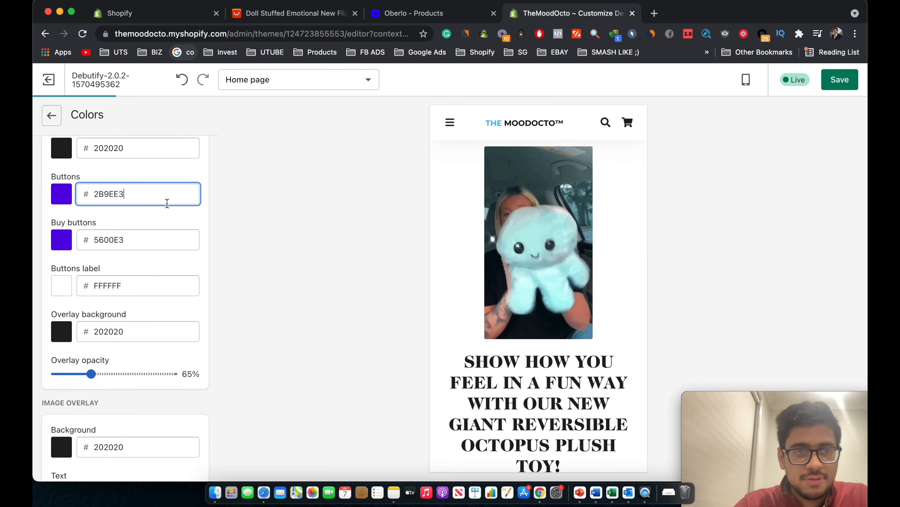
pyautogui.click(160, 241)
pyautogui.press('super+a')
pyautogui.write('2B9EE3')
# Set the footer Buttons colour to 2B9EE3 and save the theme colours.
pyautogui.scroll(-15, 156, 360)
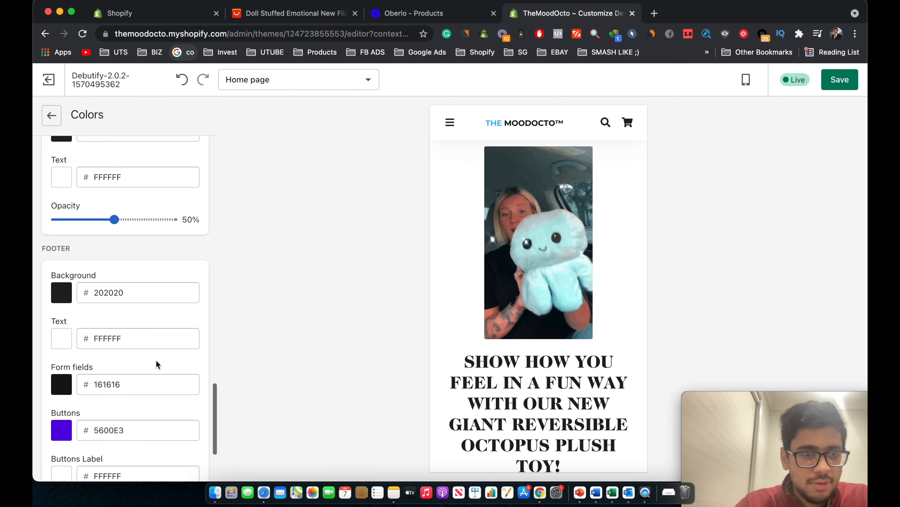
pyautogui.click(146, 311)
pyautogui.press('super+a')
pyautogui.write('2B9EE3')
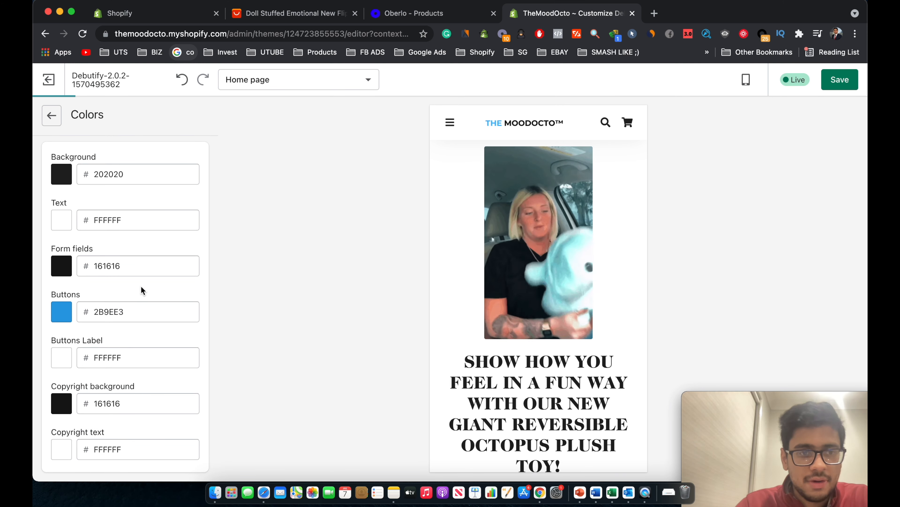
pyautogui.scroll(3, 563, 287)
pyautogui.scroll(-5, 562, 283)
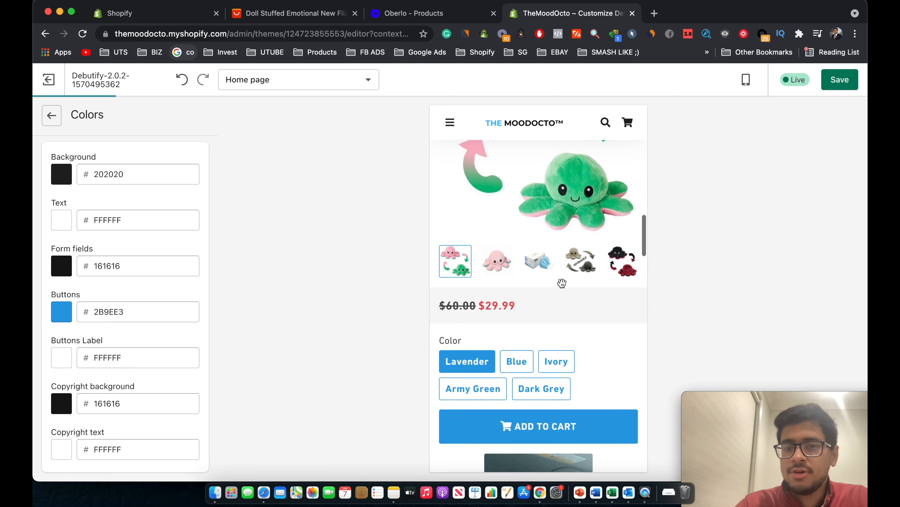
pyautogui.scroll(3, 550, 328)
pyautogui.click(845, 88)
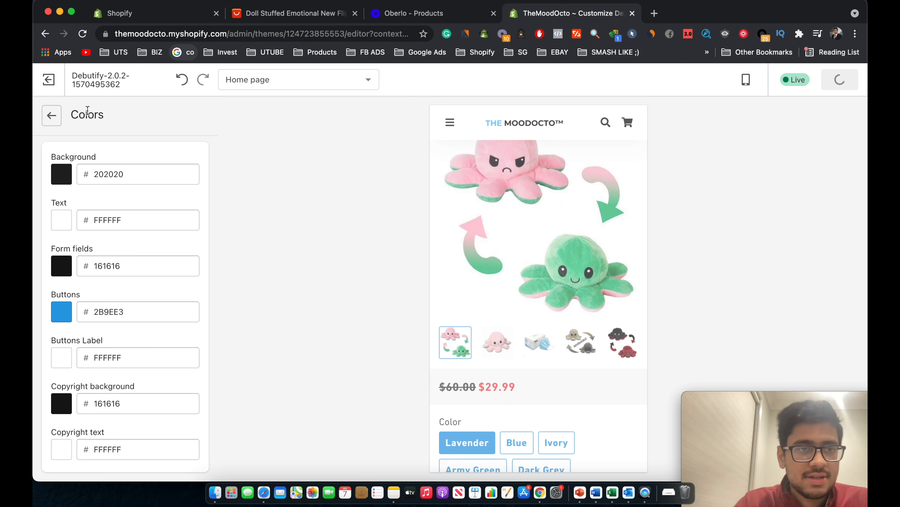
# In Typography, change the headings font to Open Sans Regular.
pyautogui.click(52, 115)
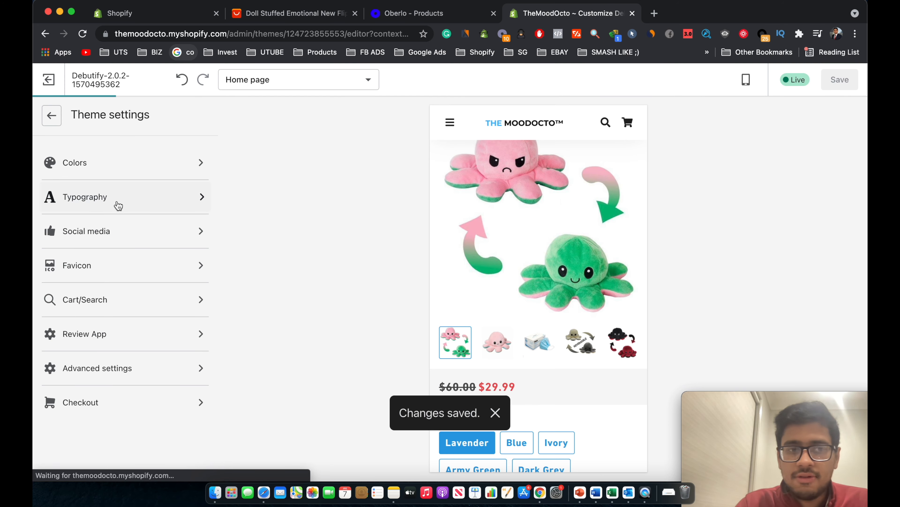
pyautogui.scroll(10, 488, 251)
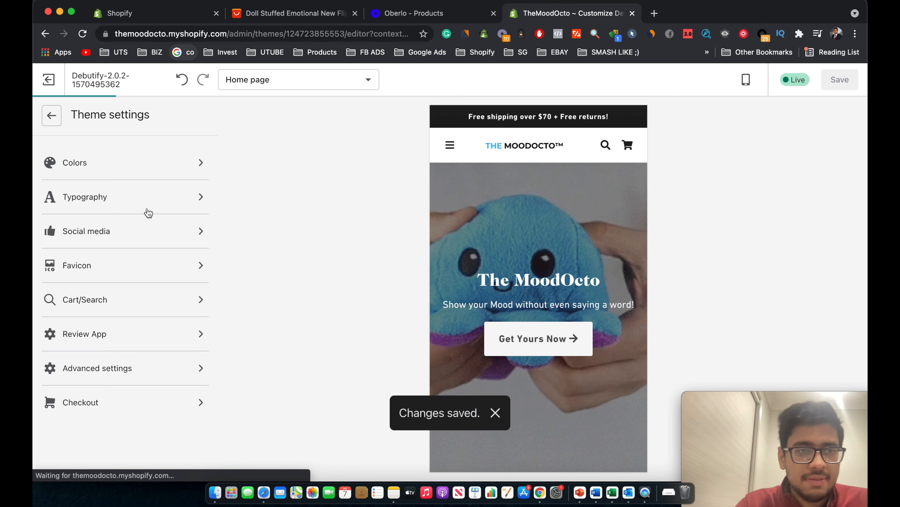
pyautogui.click(163, 212)
pyautogui.click(142, 249)
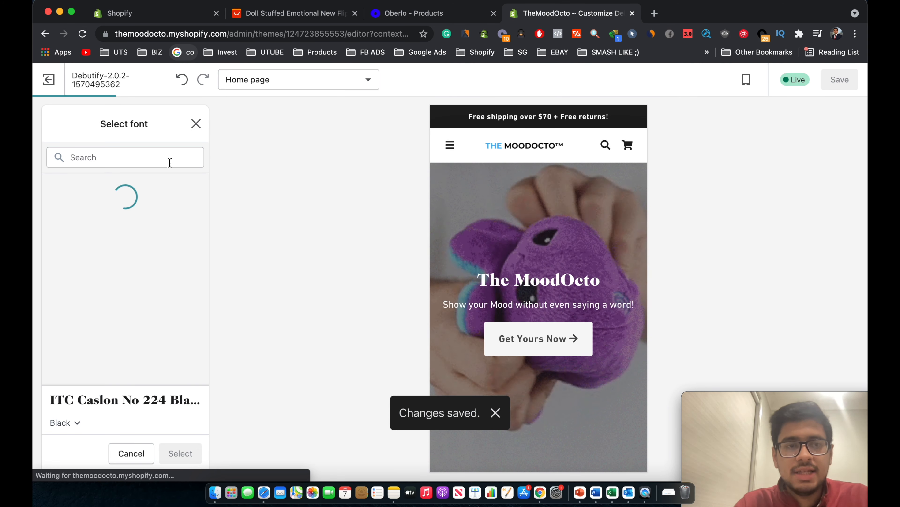
pyautogui.write('open sans')
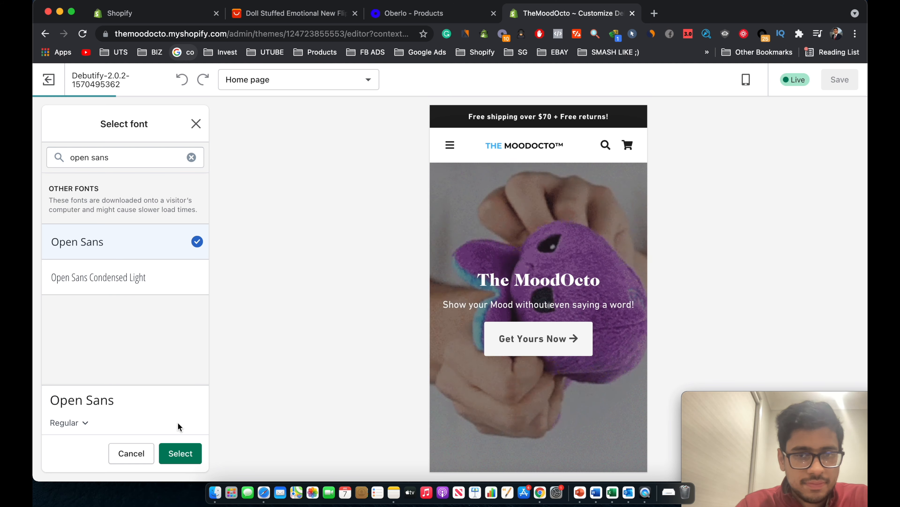
pyautogui.scroll(-2, 485, 392)
pyautogui.scroll(-10, 484, 392)
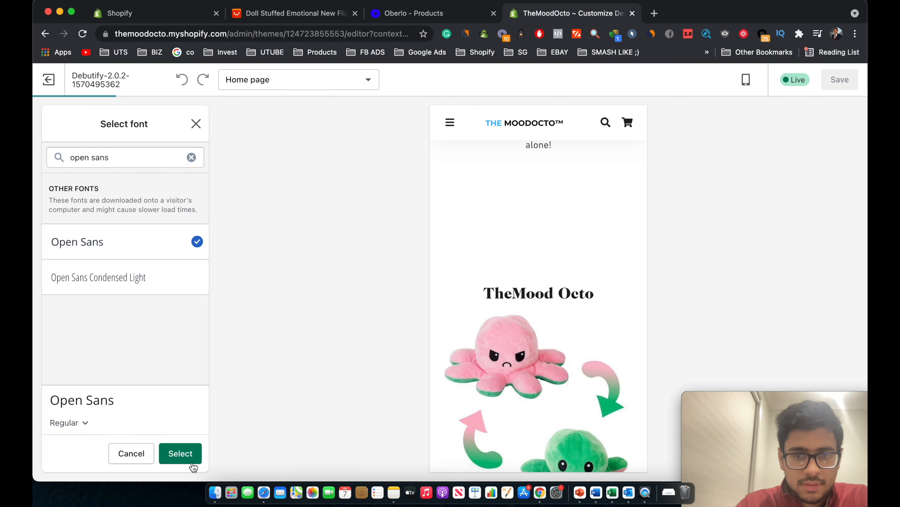
pyautogui.click(181, 454)
# Save the theme with the new headings font and return to theme settings.
pyautogui.scroll(-8, 567, 312)
pyautogui.scroll(10, 613, 272)
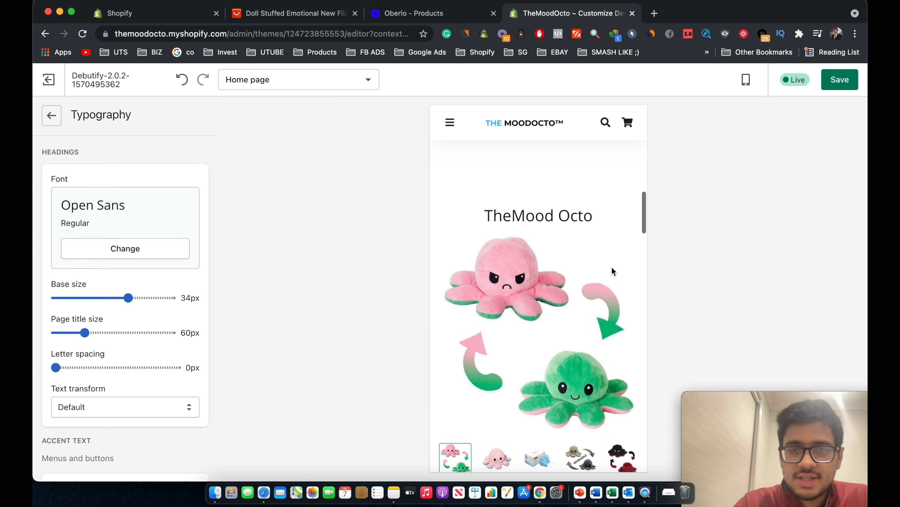
pyautogui.scroll(10, 577, 285)
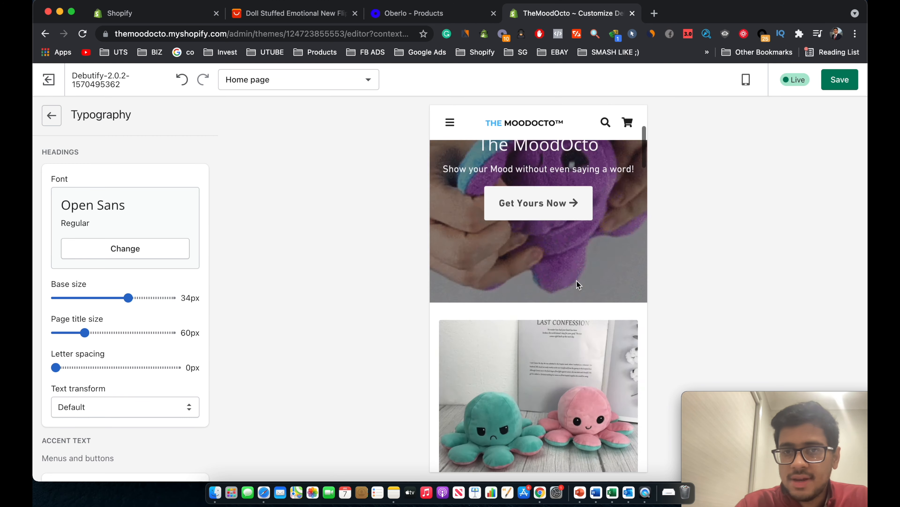
pyautogui.scroll(-3, 549, 302)
pyautogui.scroll(-15, 549, 301)
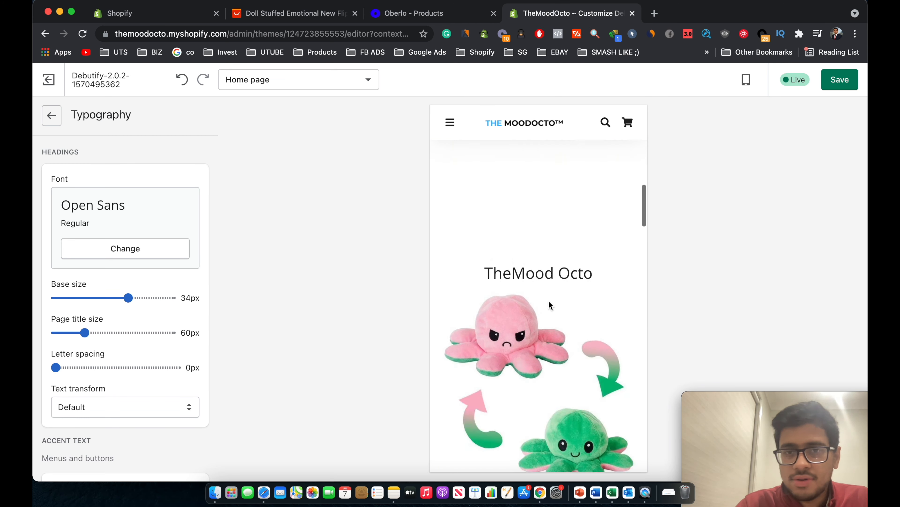
pyautogui.scroll(-6, 550, 325)
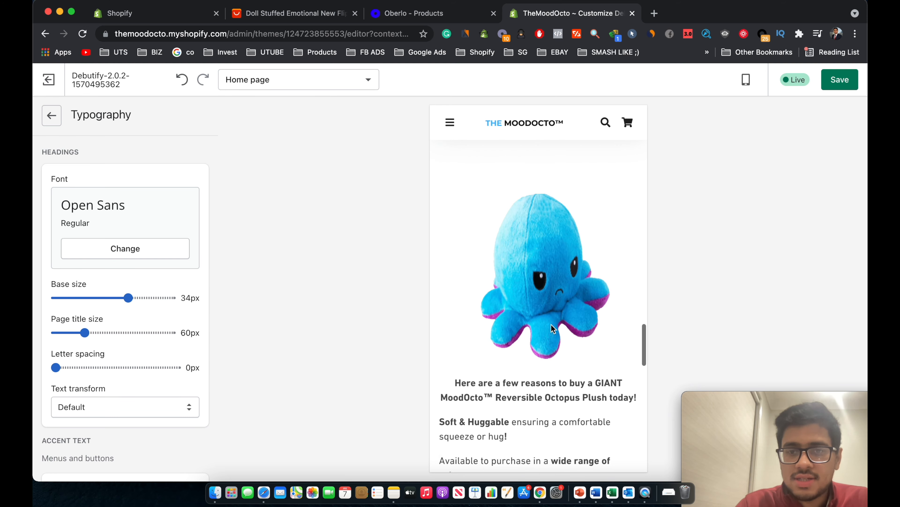
pyautogui.click(839, 80)
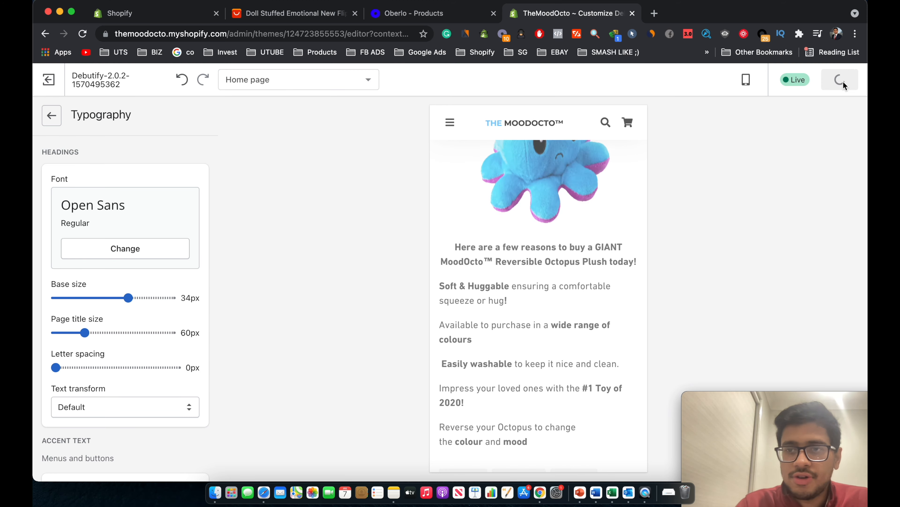
pyautogui.click(50, 118)
# Review the Social media settings, then return to the theme settings list.
pyautogui.click(108, 232)
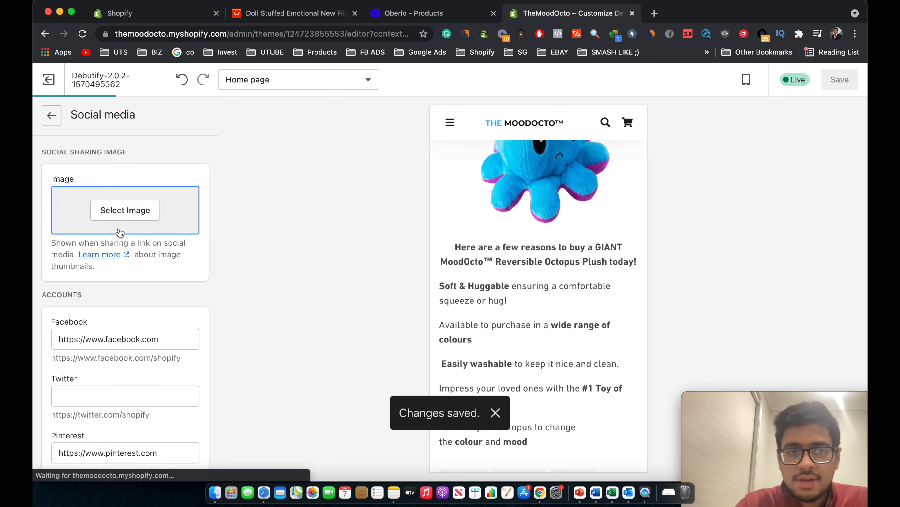
pyautogui.scroll(-4, 167, 277)
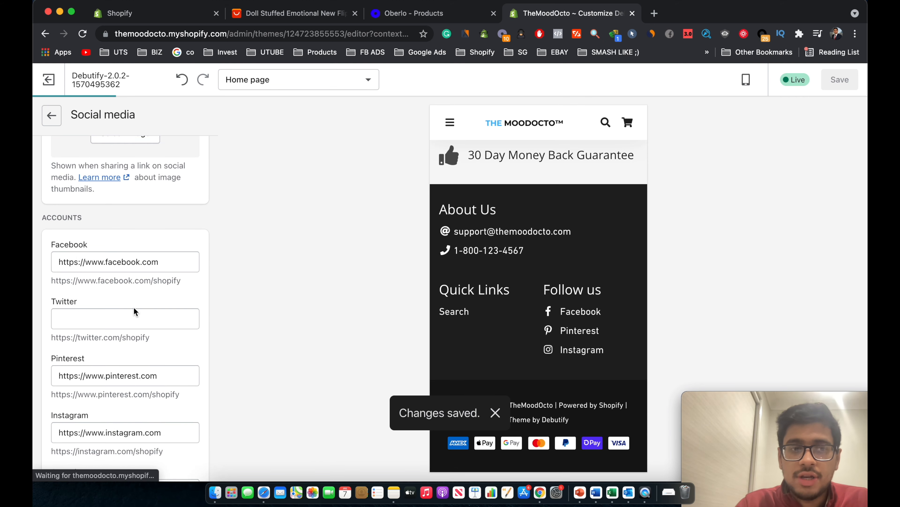
pyautogui.scroll(-3, 165, 339)
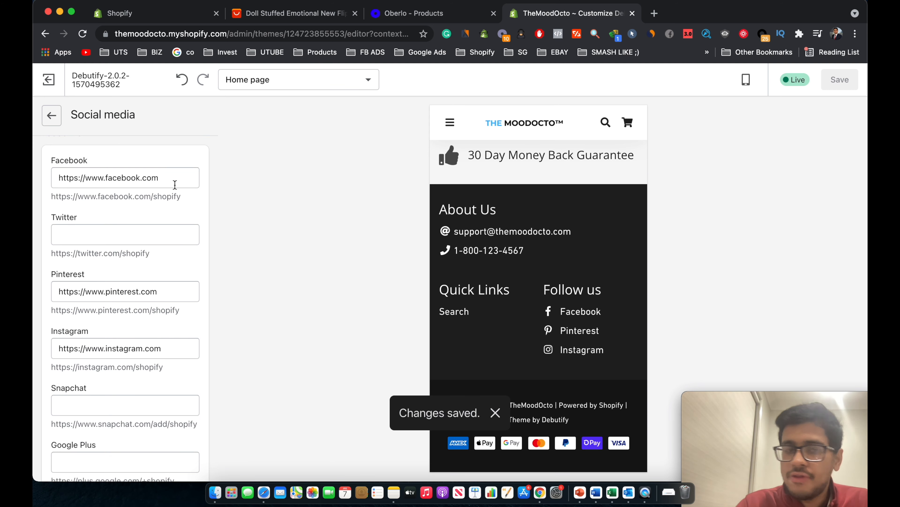
pyautogui.scroll(-2, 174, 184)
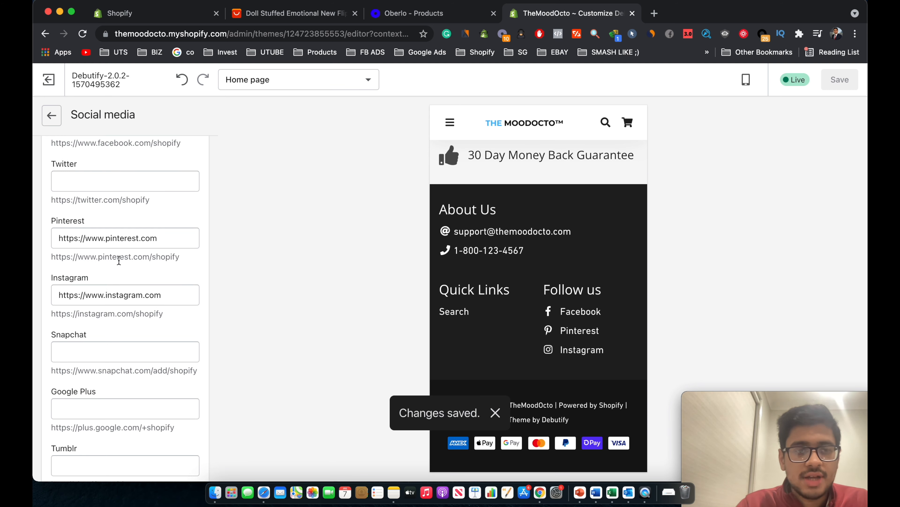
pyautogui.scroll(-5, 119, 261)
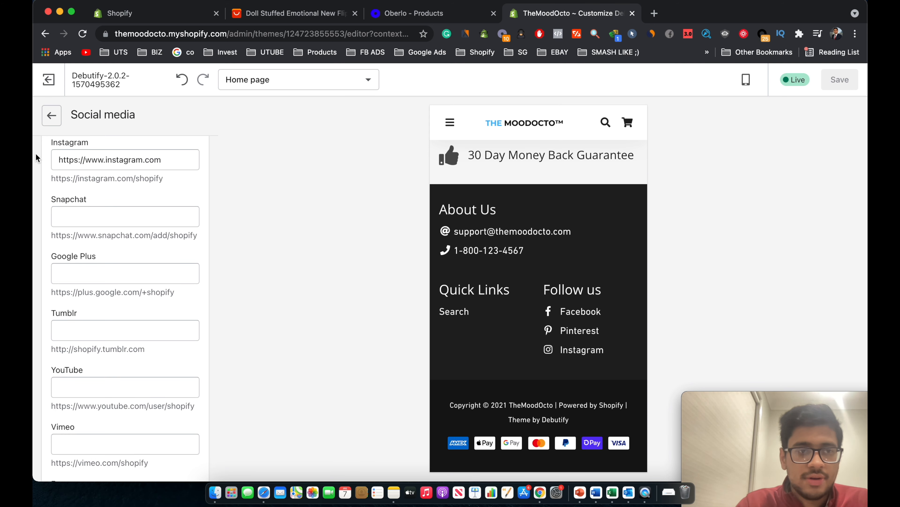
pyautogui.click(52, 116)
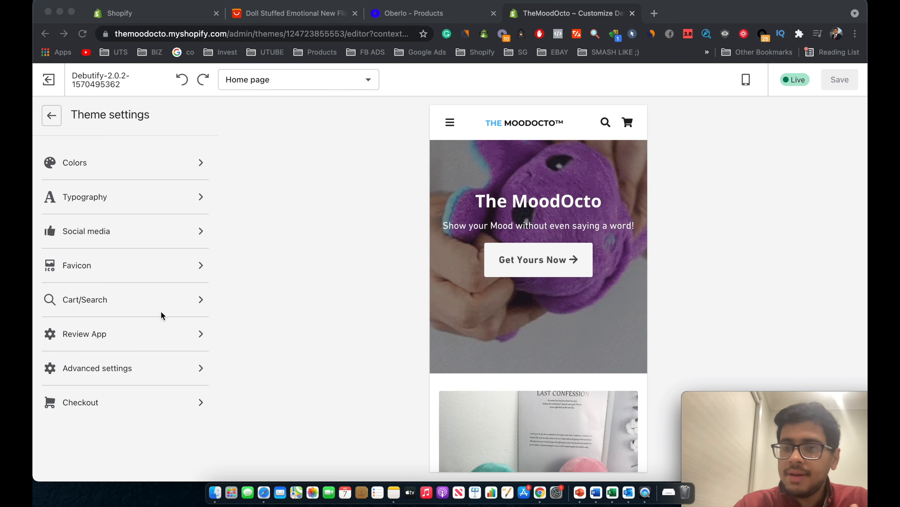
# In Checkout settings, change the accent and button colours to 2B9EE3.
pyautogui.click(135, 302)
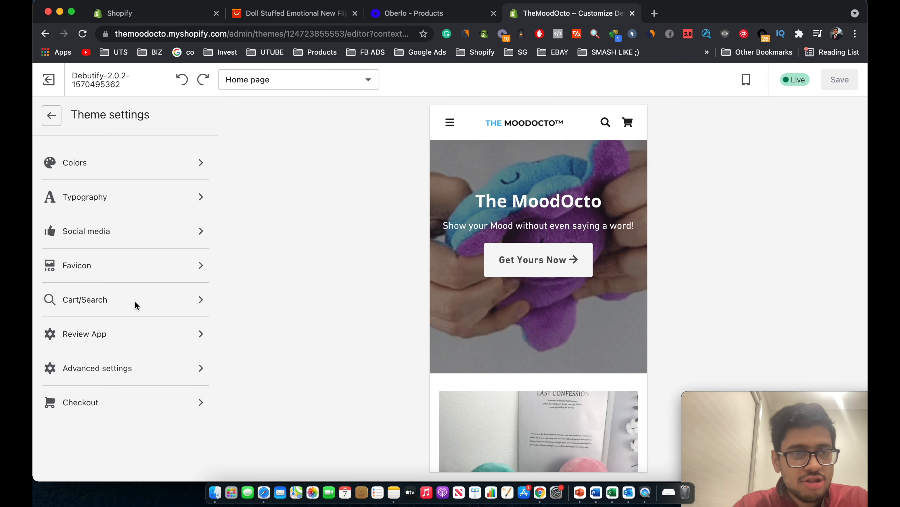
pyautogui.click(126, 397)
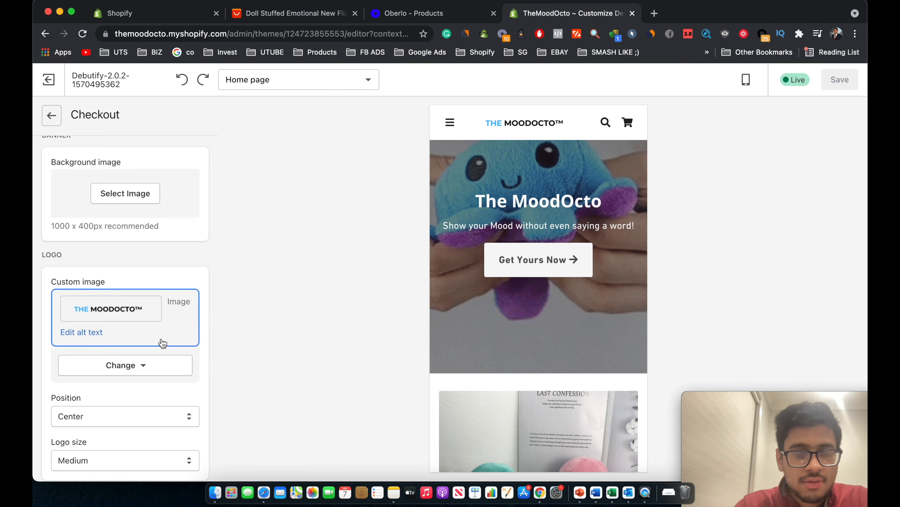
pyautogui.scroll(-10, 162, 342)
pyautogui.scroll(-5, 161, 342)
pyautogui.click(144, 397)
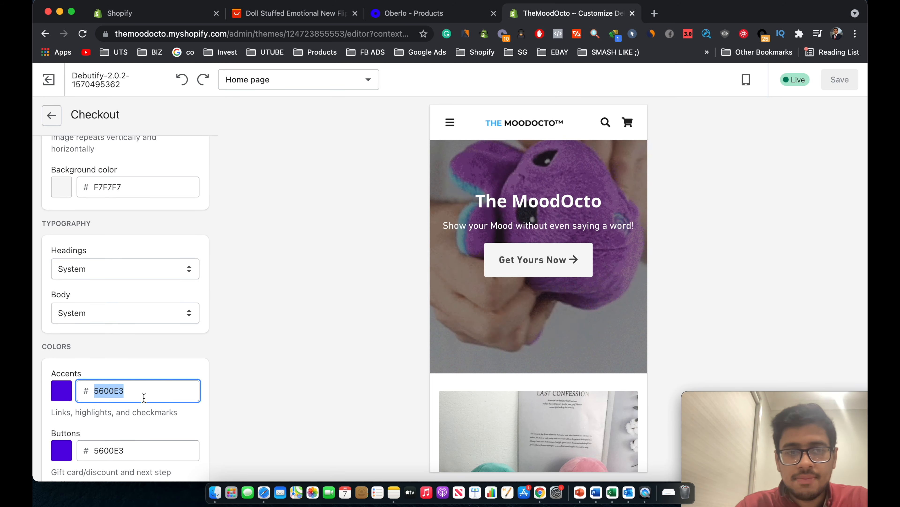
pyautogui.write('2B9EE3')
pyautogui.scroll(-3, 139, 364)
pyautogui.click(135, 358)
pyautogui.write('2B9EE3')
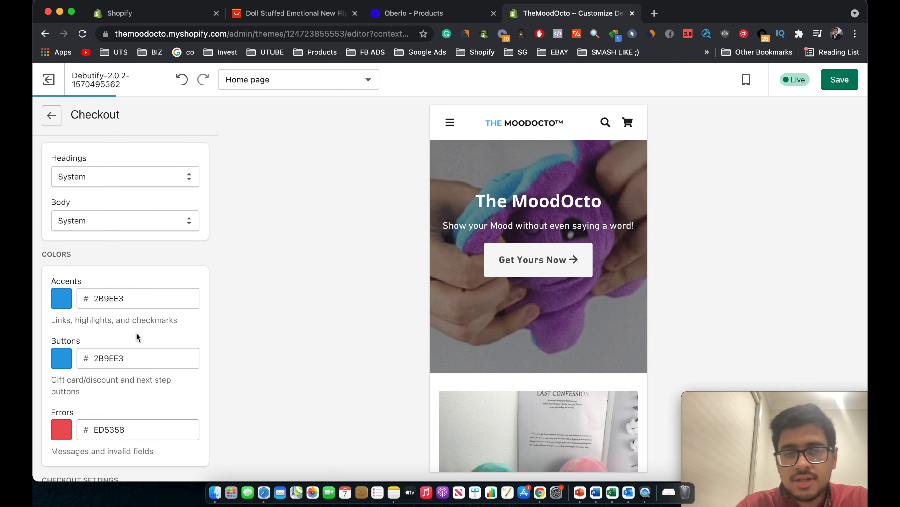
# Save the checkout colours and go back to the Home page sections list.
pyautogui.scroll(-3, 137, 337)
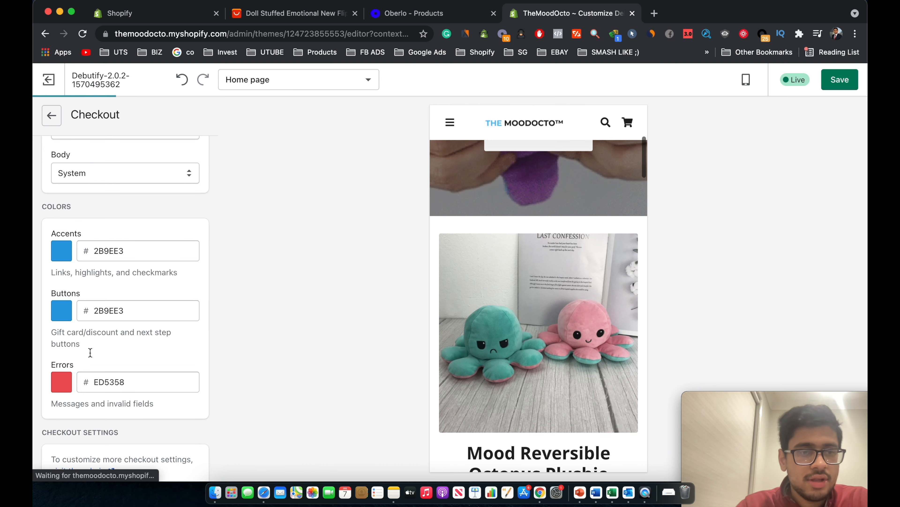
pyautogui.scroll(10, 115, 312)
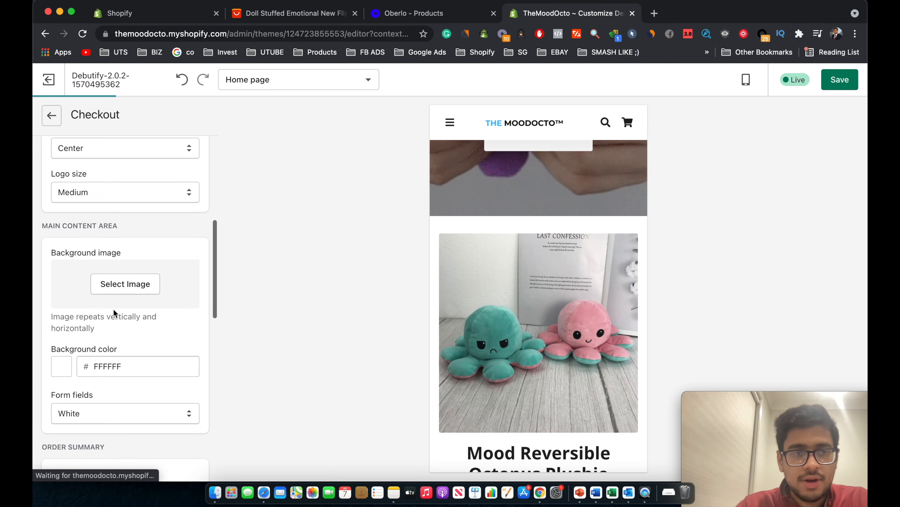
pyautogui.scroll(6, 113, 312)
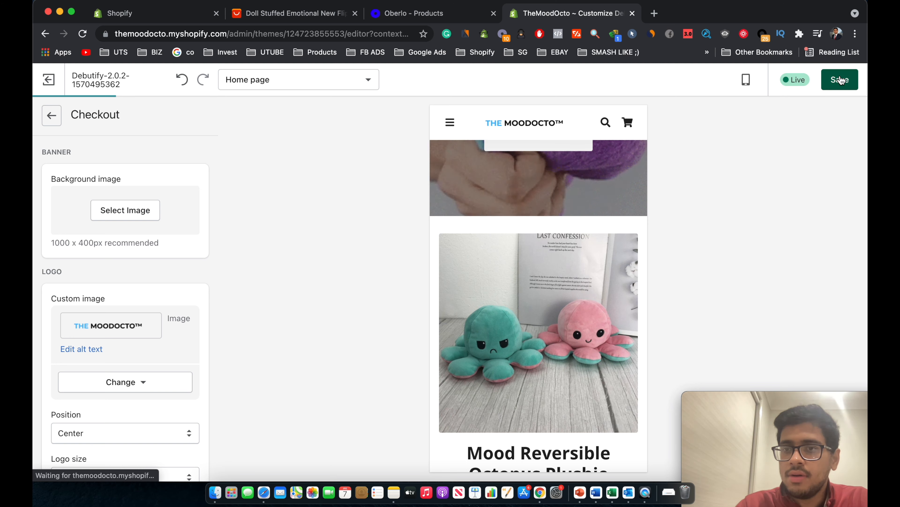
pyautogui.click(841, 80)
pyautogui.click(53, 117)
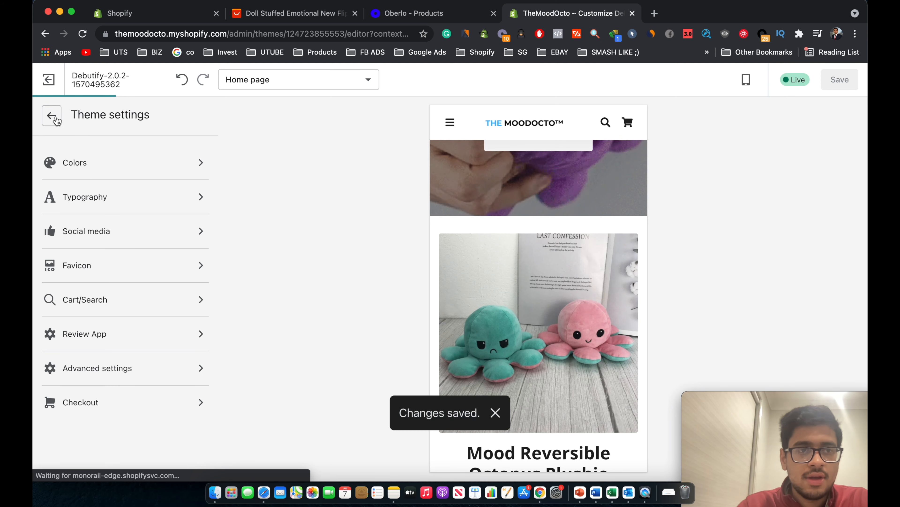
pyautogui.click(53, 116)
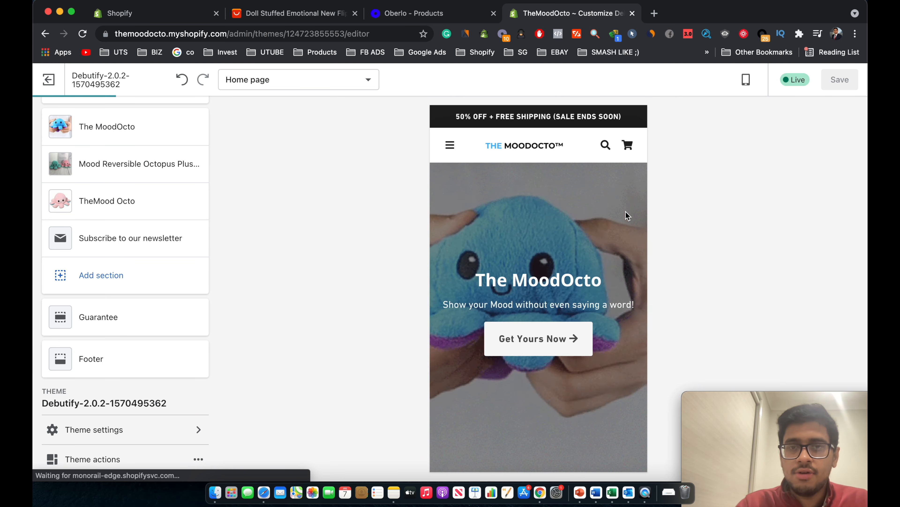
# Exit the theme editor and open Online Store > Pages, which is still empty.
pyautogui.scroll(-3, 607, 234)
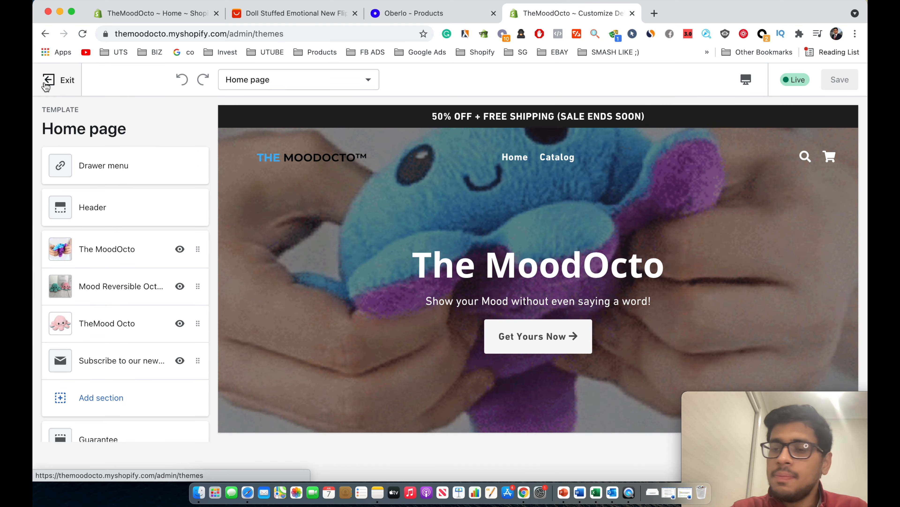
pyautogui.click(47, 84)
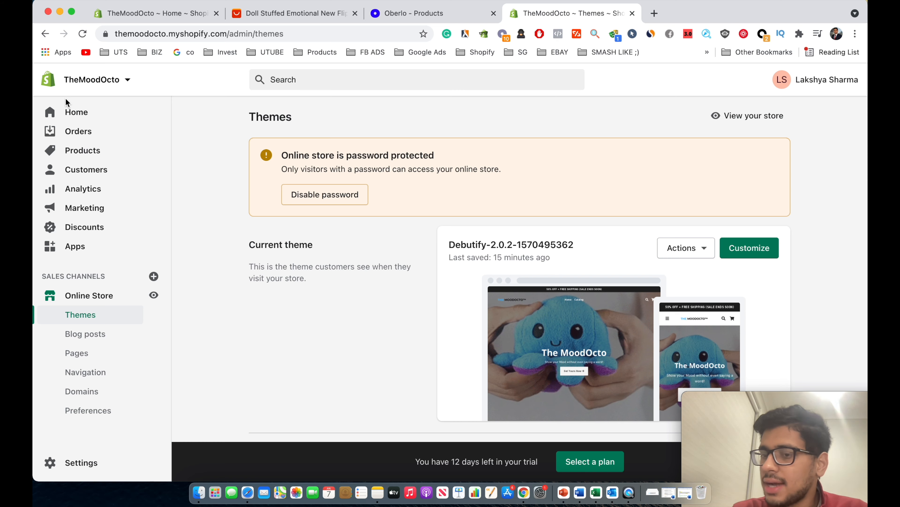
pyautogui.scroll(-5, 247, 277)
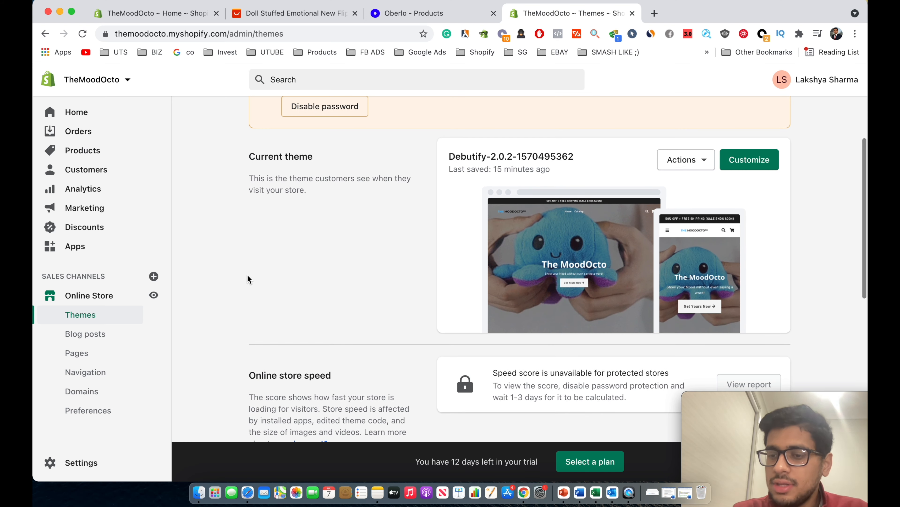
pyautogui.scroll(5, 247, 277)
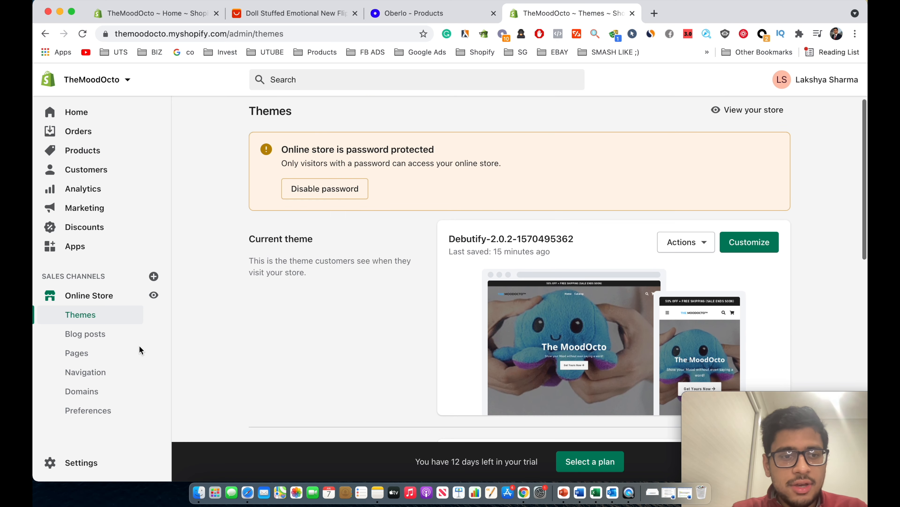
pyautogui.click(89, 358)
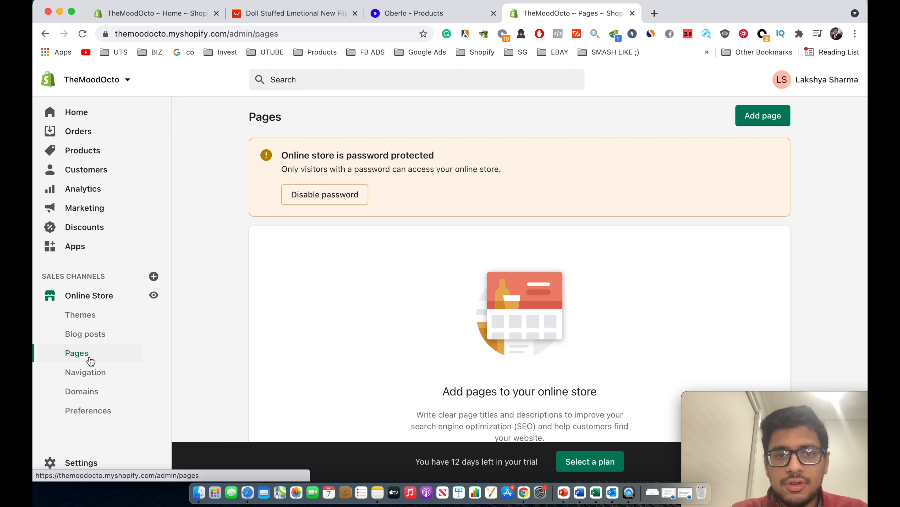
pyautogui.scroll(-5, 382, 326)
pyautogui.scroll(5, 609, 173)
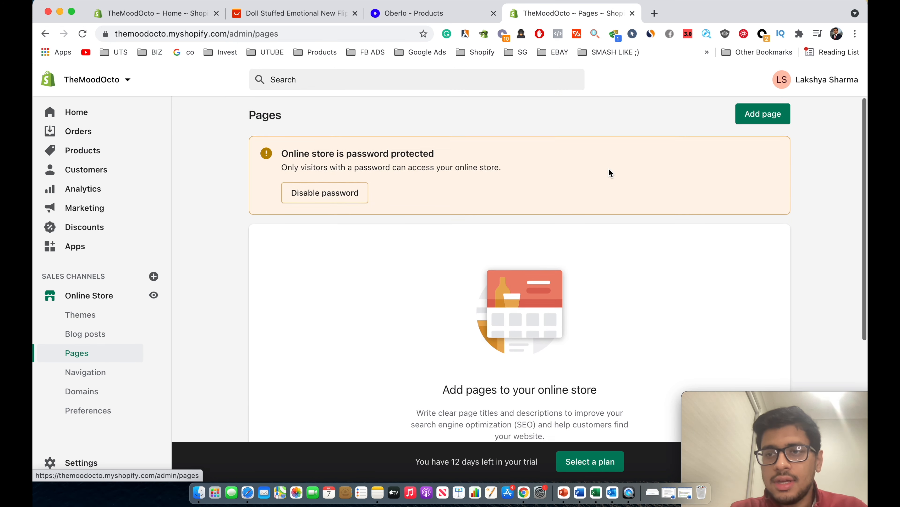
# Add a new page titled 'Contact Us'.
pyautogui.click(764, 121)
pyautogui.click(355, 173)
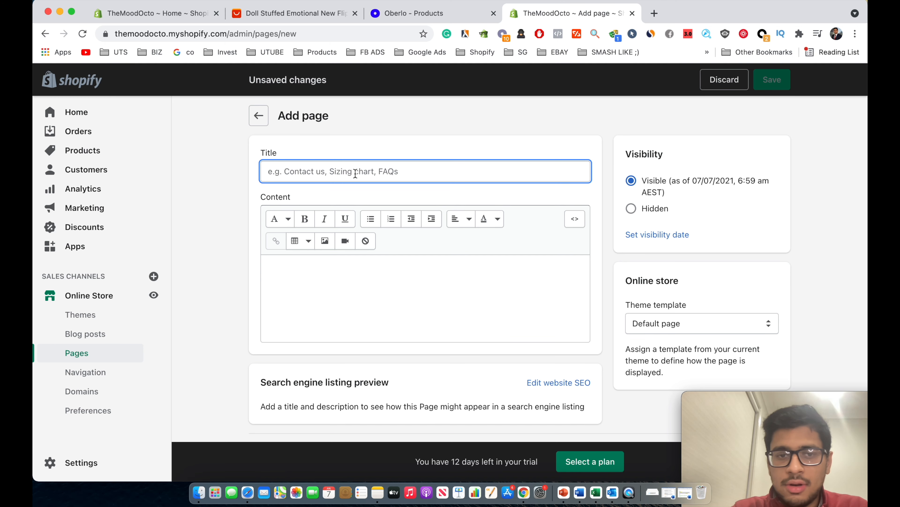
pyautogui.write('Contact Us')
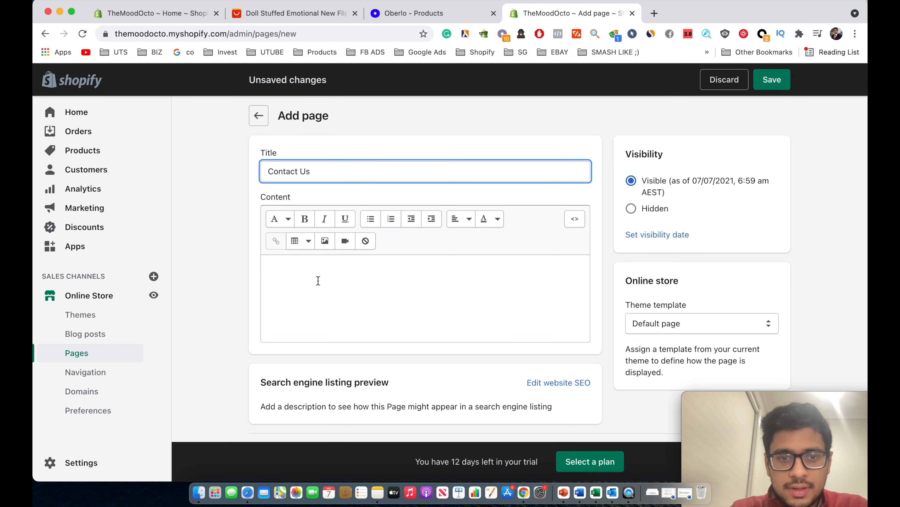
pyautogui.click(318, 281)
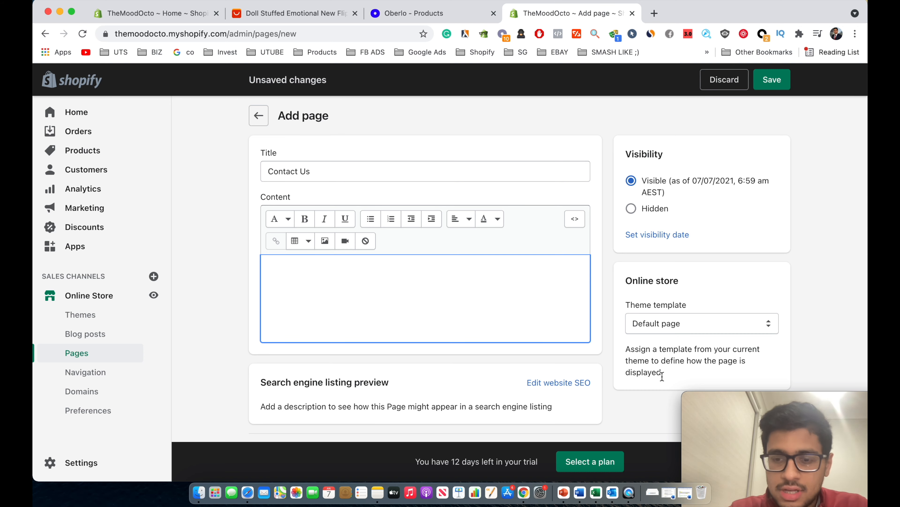
# Copy the customer-service paragraph from the Word draft into the page content.
pyautogui.click(684, 492)
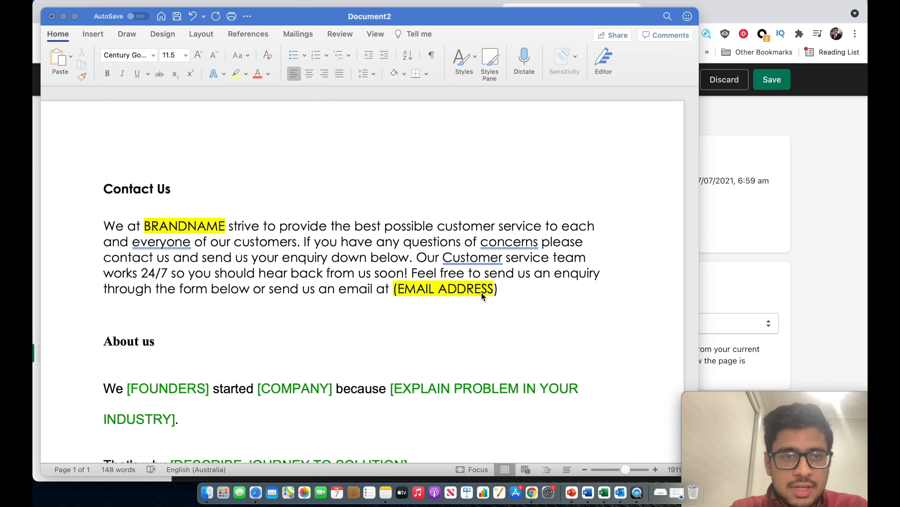
pyautogui.moveTo(545, 286); pyautogui.dragTo(109, 219)
pyautogui.press('super+c')
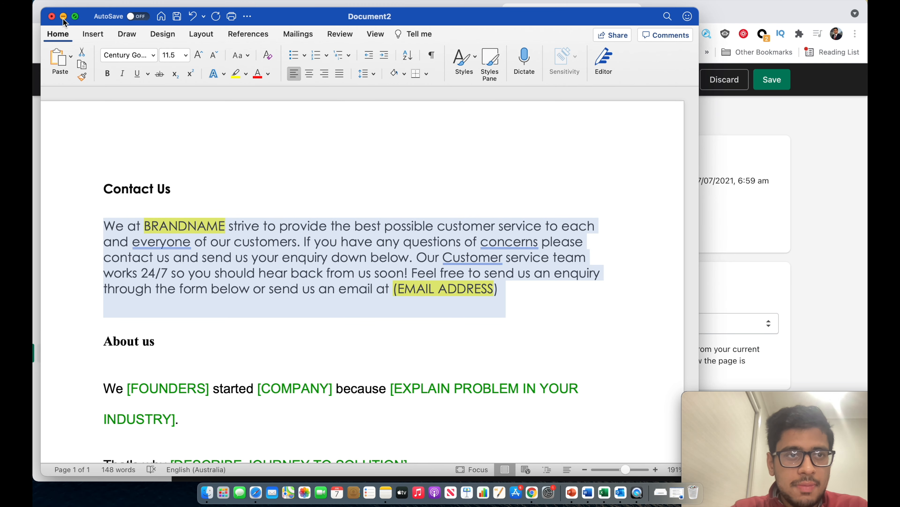
pyautogui.click(64, 20)
pyautogui.click(349, 267)
pyautogui.press('super+v')
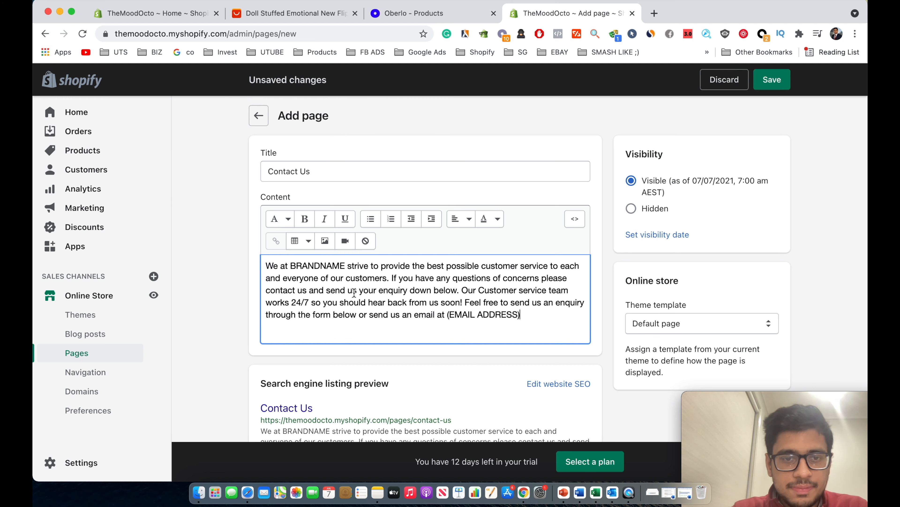
# Select the BRANDNAME and EMAIL ADDRESS placeholders in the pasted paragraph.
pyautogui.doubleClick(325, 265)
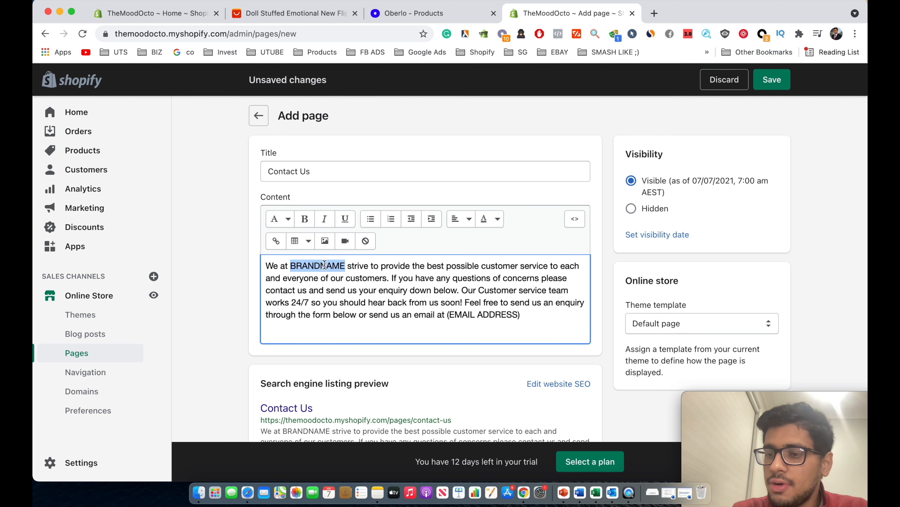
pyautogui.scroll(-3, 324, 265)
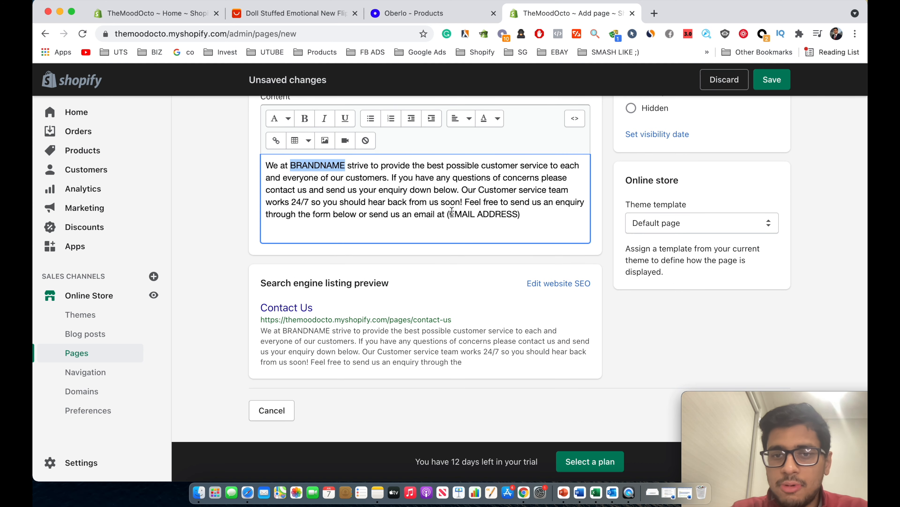
pyautogui.click(446, 213)
pyautogui.moveTo(446, 213); pyautogui.dragTo(511, 214)
pyautogui.click(511, 214)
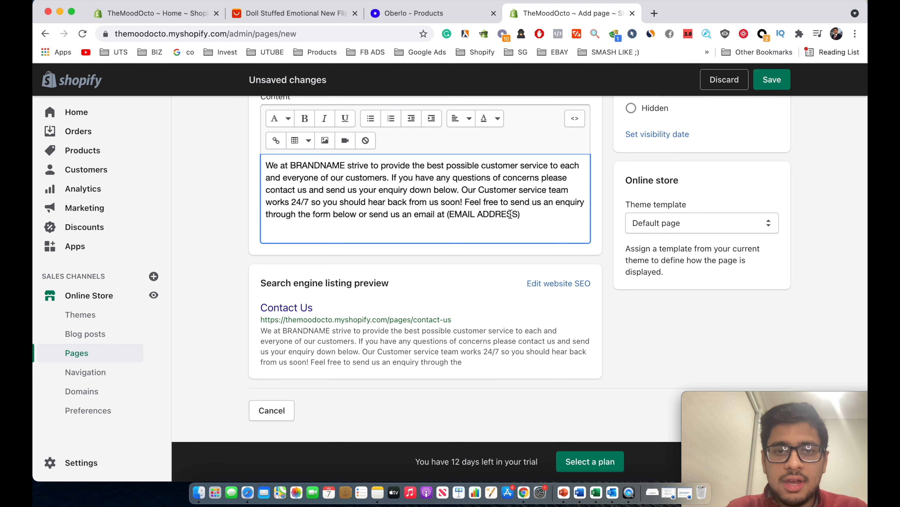
# Save the Contact Us page and open the Theme template dropdown.
pyautogui.scroll(3, 510, 214)
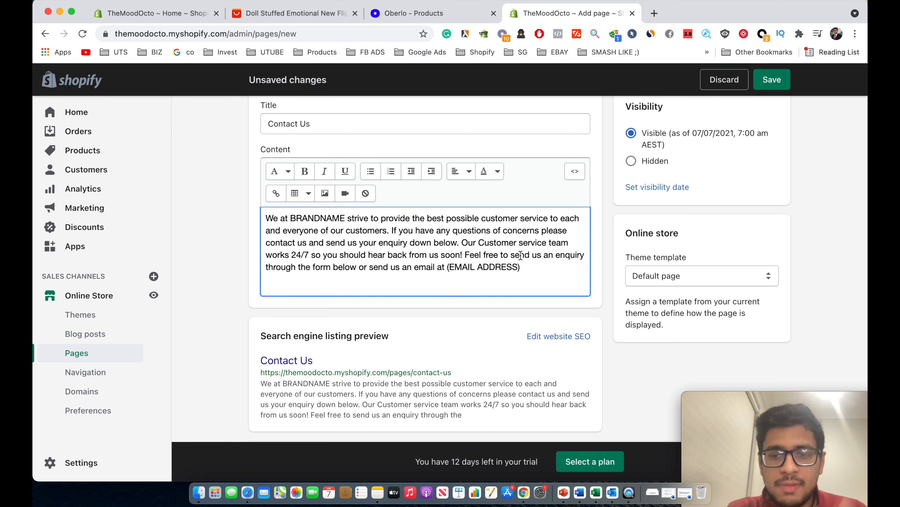
pyautogui.scroll(2, 708, 151)
pyautogui.click(772, 79)
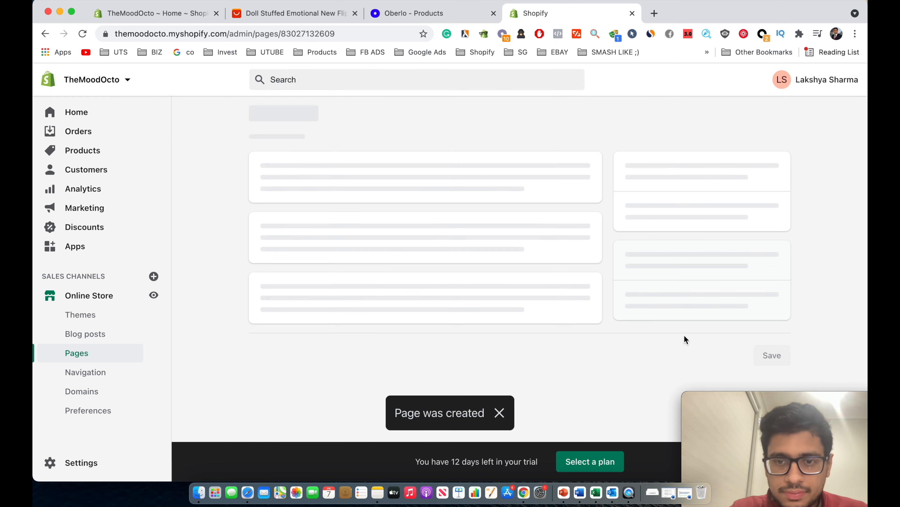
pyautogui.scroll(-3, 582, 351)
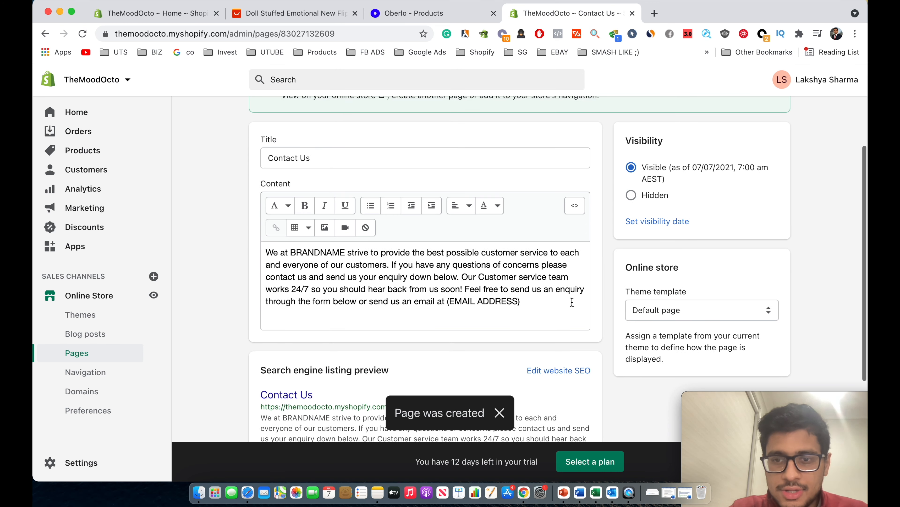
pyautogui.click(675, 311)
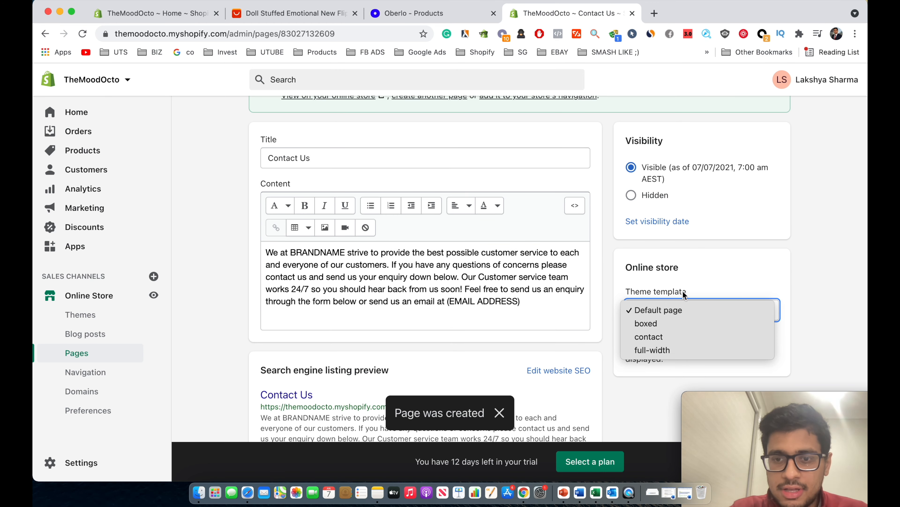
# Assign the 'contact' theme template to the Contact Us page and save.
pyautogui.click(671, 338)
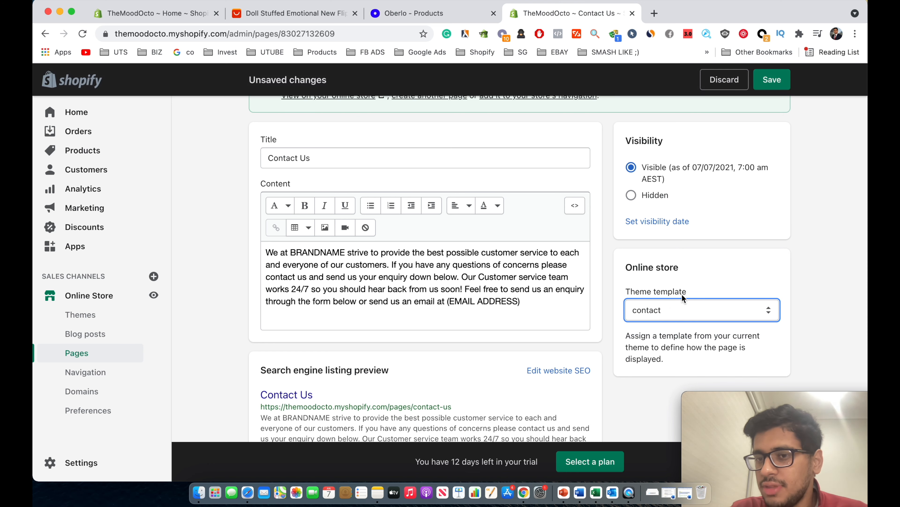
pyautogui.click(771, 80)
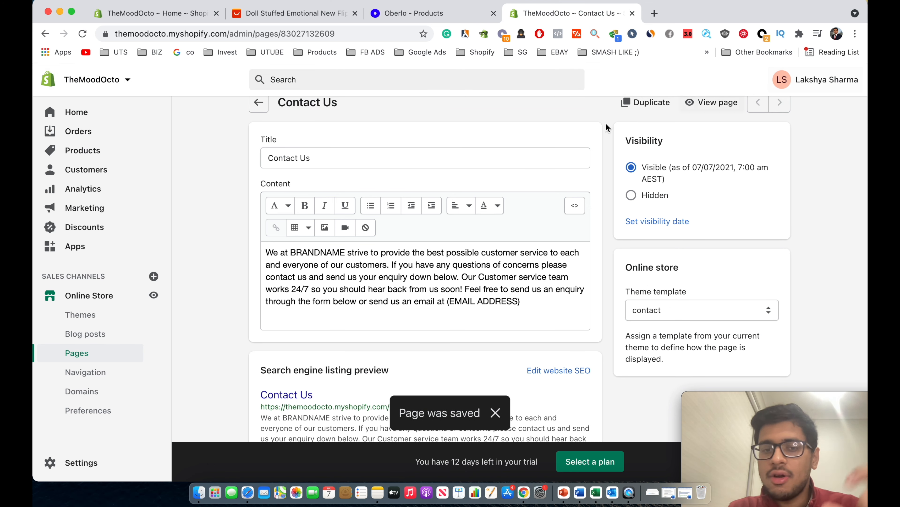
pyautogui.scroll(-4, 606, 128)
pyautogui.scroll(5, 583, 158)
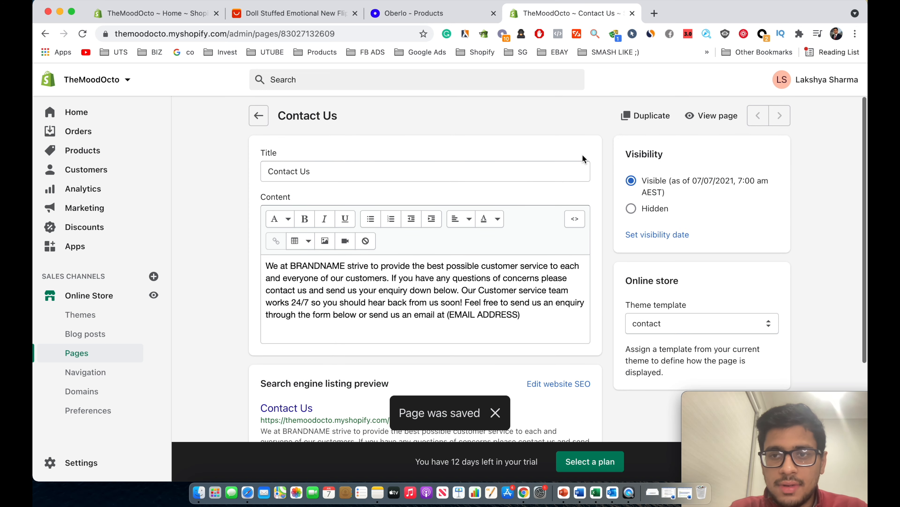
# Preview the page's contact form on the storefront, then return to the Pages list.
pyautogui.click(697, 117)
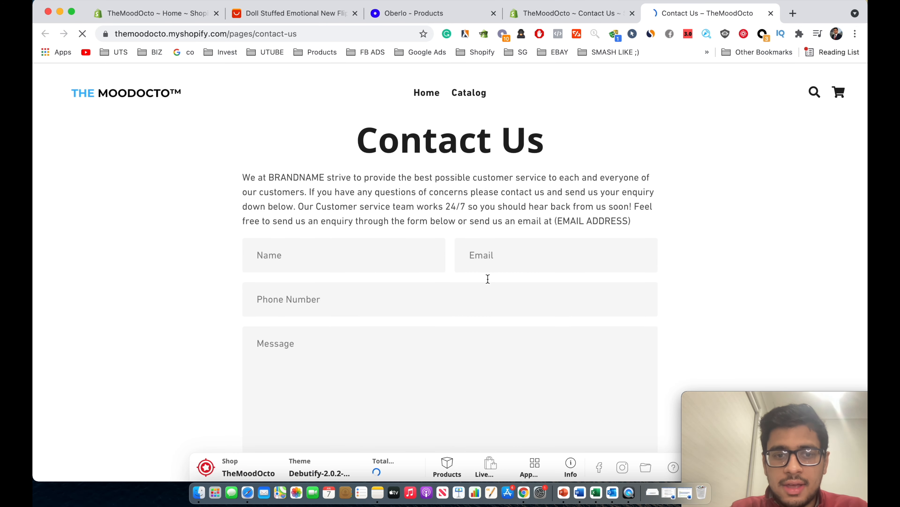
pyautogui.click(304, 225)
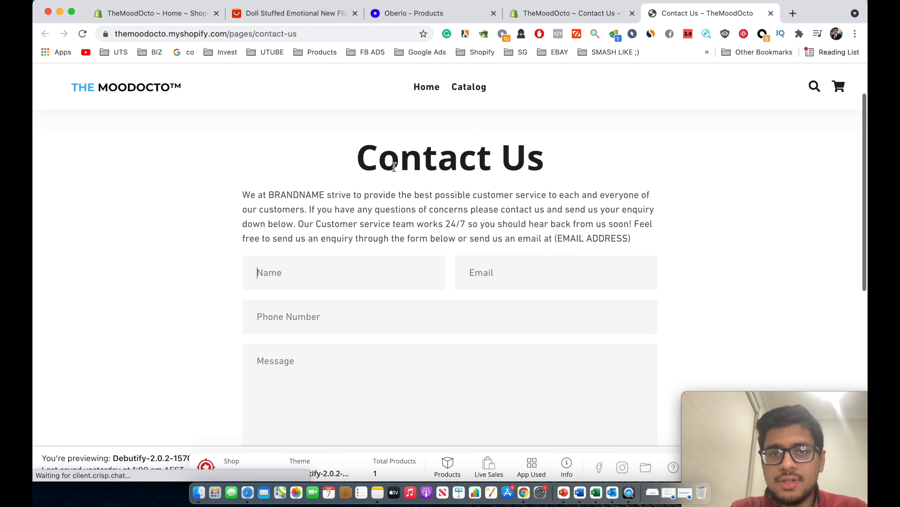
pyautogui.scroll(-5, 398, 194)
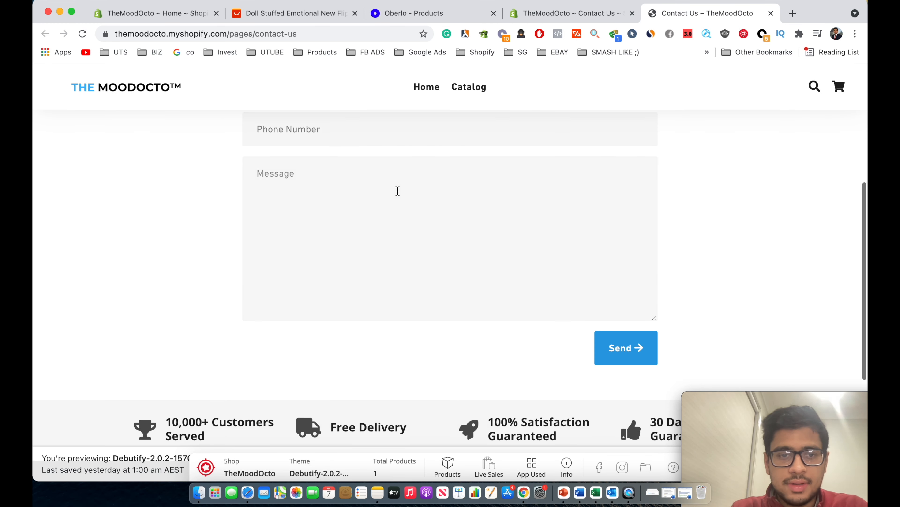
pyautogui.scroll(3, 398, 190)
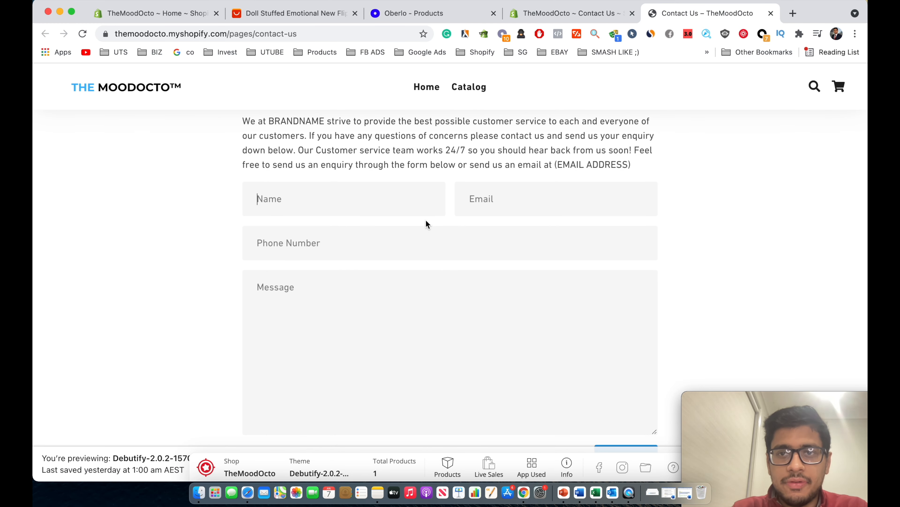
pyautogui.press('super+w')
pyautogui.click(258, 116)
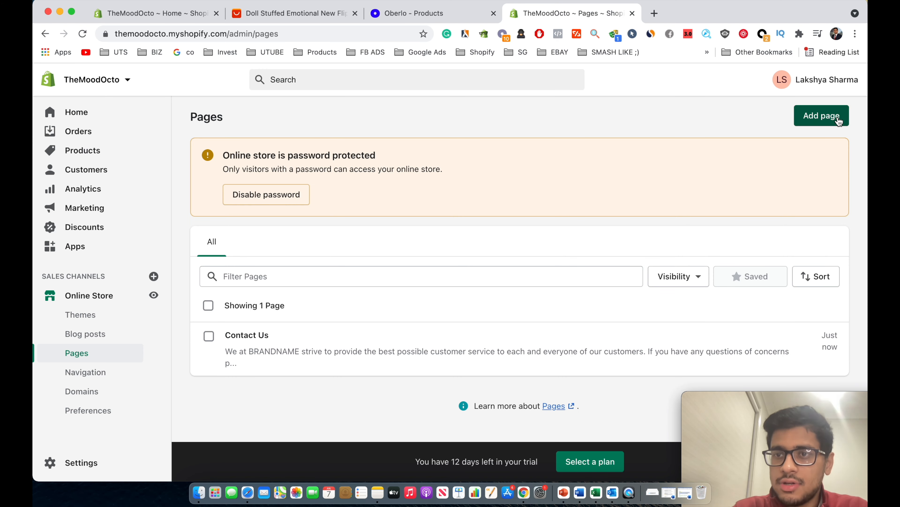
# Add a new page titled 'About Us'.
pyautogui.click(823, 115)
pyautogui.click(337, 173)
pyautogui.write('About Us')
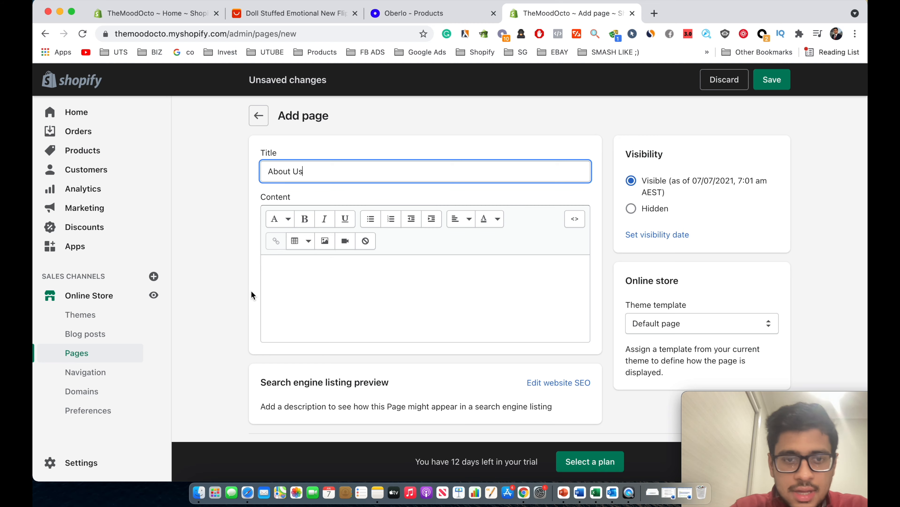
pyautogui.click(359, 285)
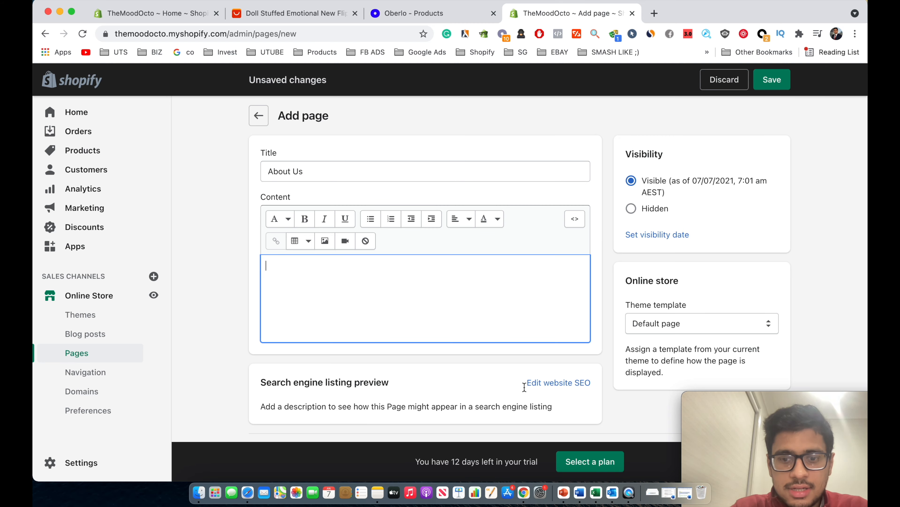
# Copy the About us paragraphs from the Word document into the page content.
pyautogui.click(688, 490)
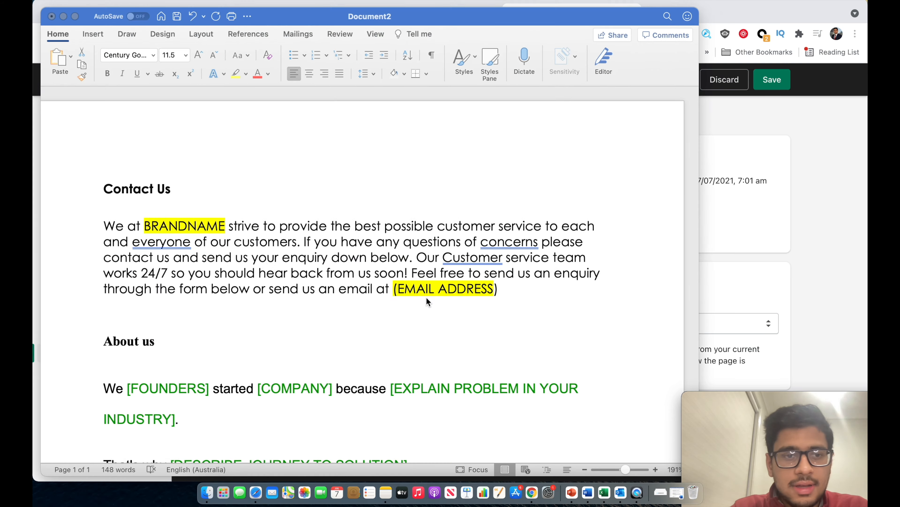
pyautogui.scroll(-10, 427, 297)
pyautogui.scroll(1, 425, 328)
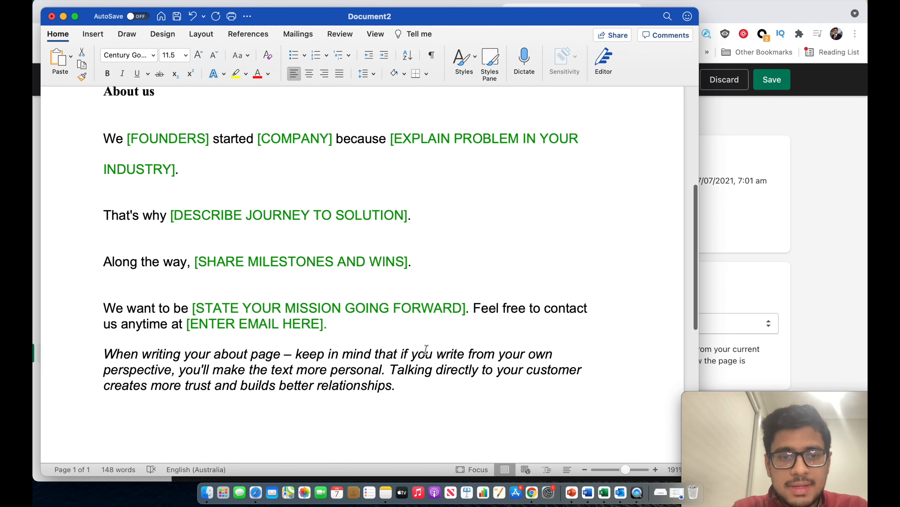
pyautogui.moveTo(421, 387); pyautogui.dragTo(109, 142)
pyautogui.press('super+c')
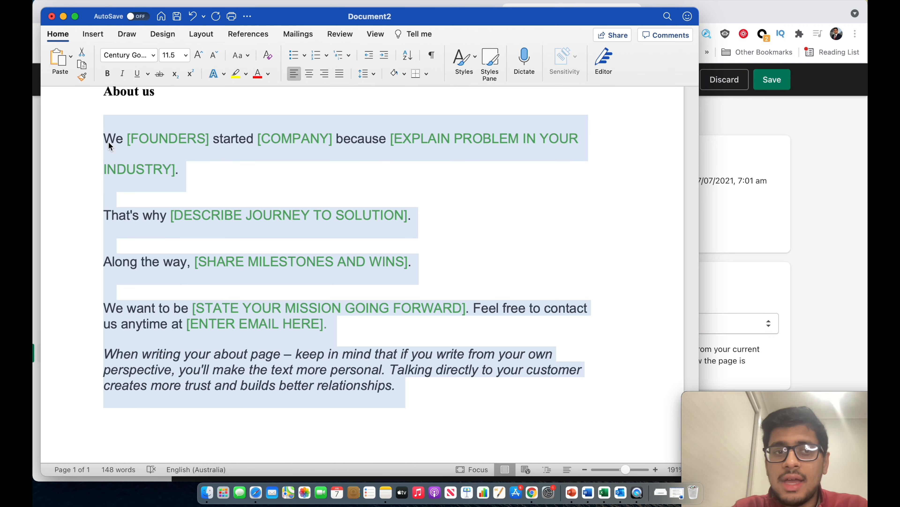
pyautogui.click(64, 17)
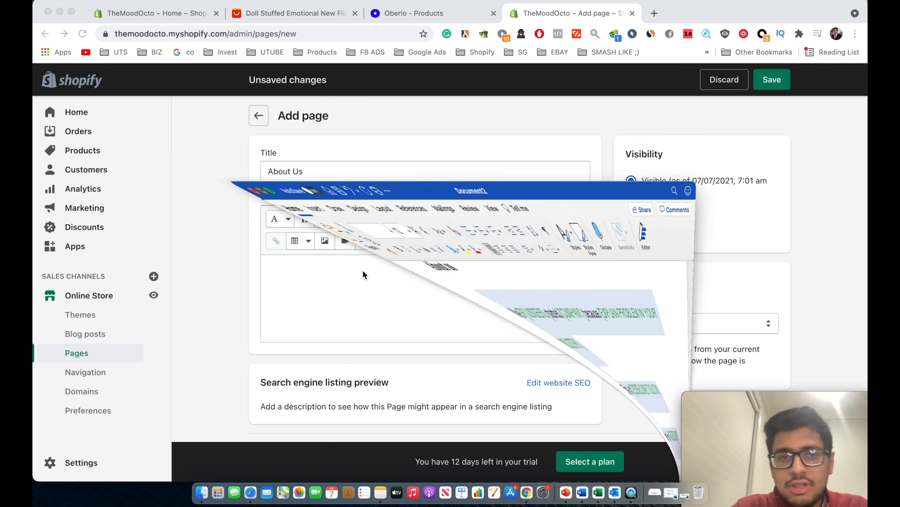
pyautogui.click(320, 291)
pyautogui.press('super+v')
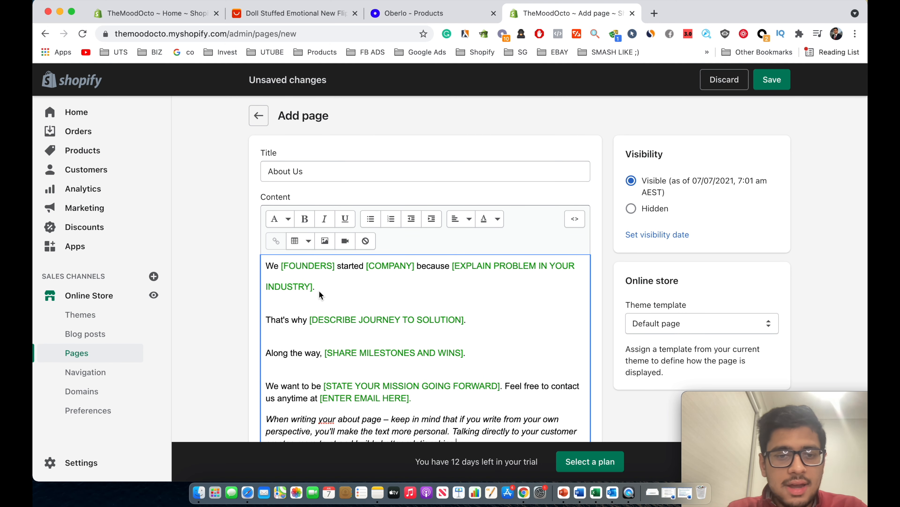
# Review the pasted text, save the About Us page, and return to Pages.
pyautogui.scroll(-3, 319, 291)
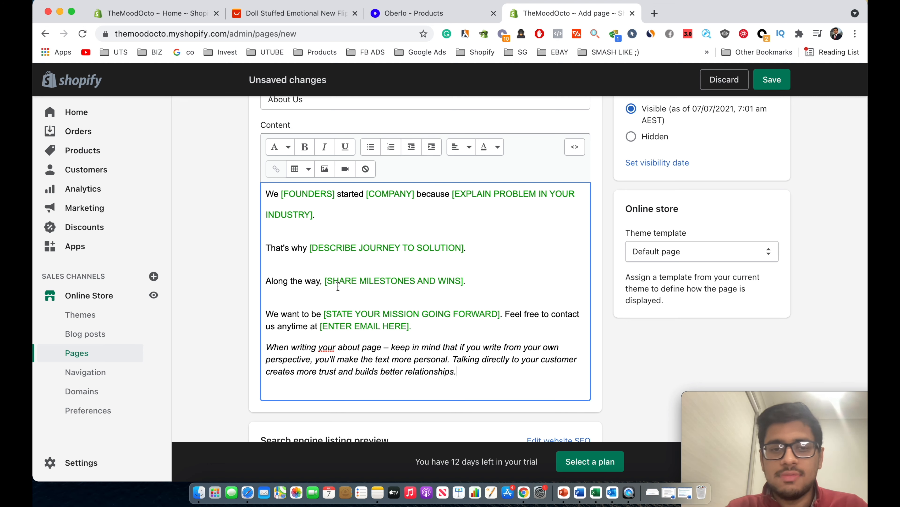
pyautogui.scroll(2, 338, 287)
pyautogui.scroll(-3, 338, 287)
pyautogui.scroll(-1, 338, 286)
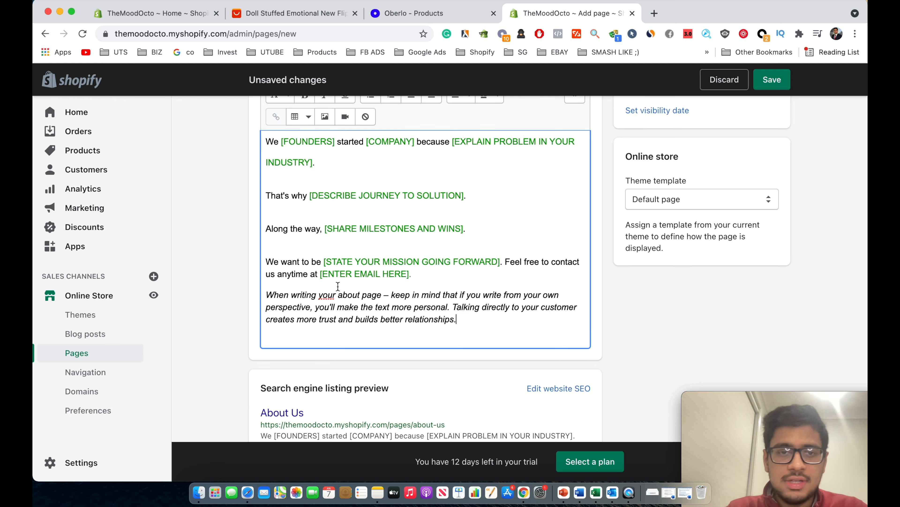
pyautogui.scroll(5, 337, 287)
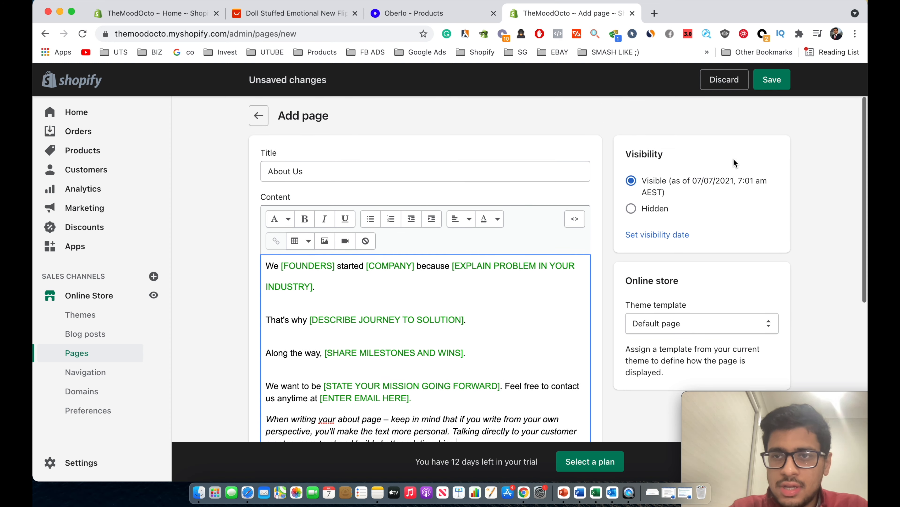
pyautogui.click(766, 83)
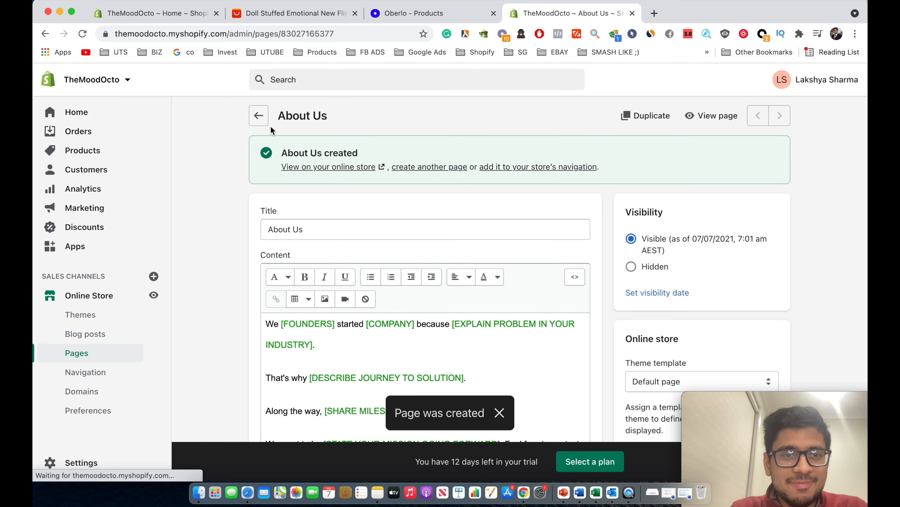
pyautogui.click(259, 117)
# Open the store Settings and go to the Legal section.
pyautogui.scroll(-2, 321, 339)
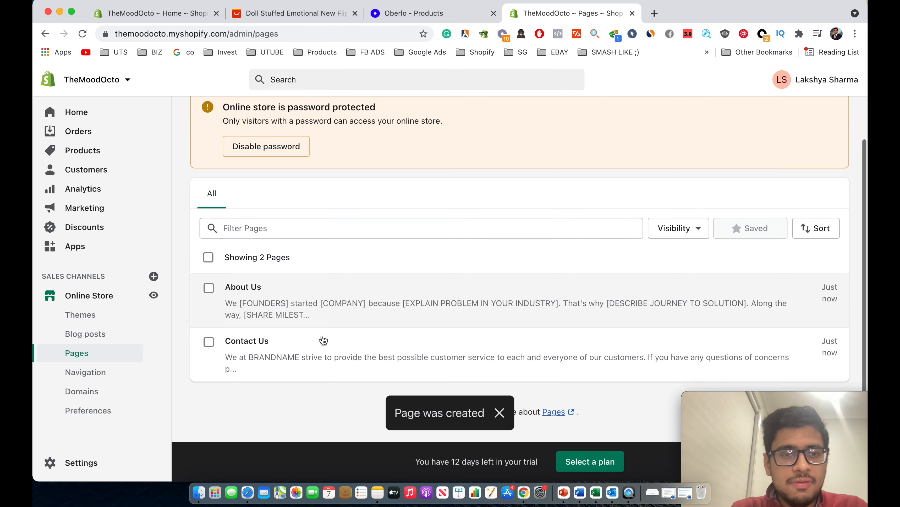
pyautogui.click(74, 463)
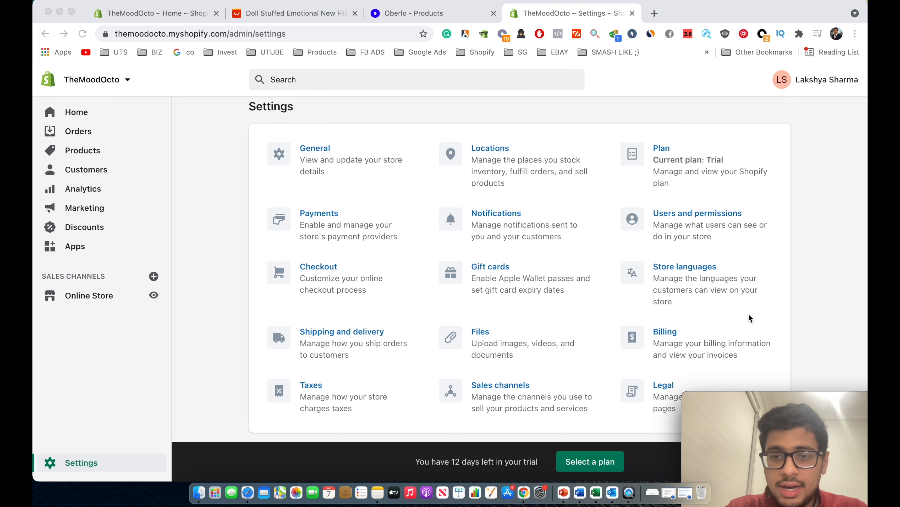
pyautogui.click(817, 281)
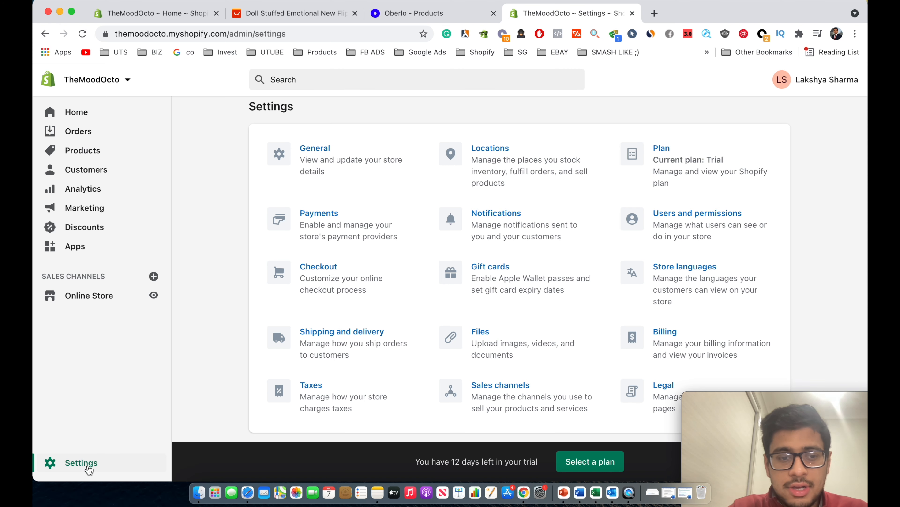
pyautogui.click(649, 391)
# Fill the Refund policy from the standard 30-day template.
pyautogui.scroll(-4, 509, 270)
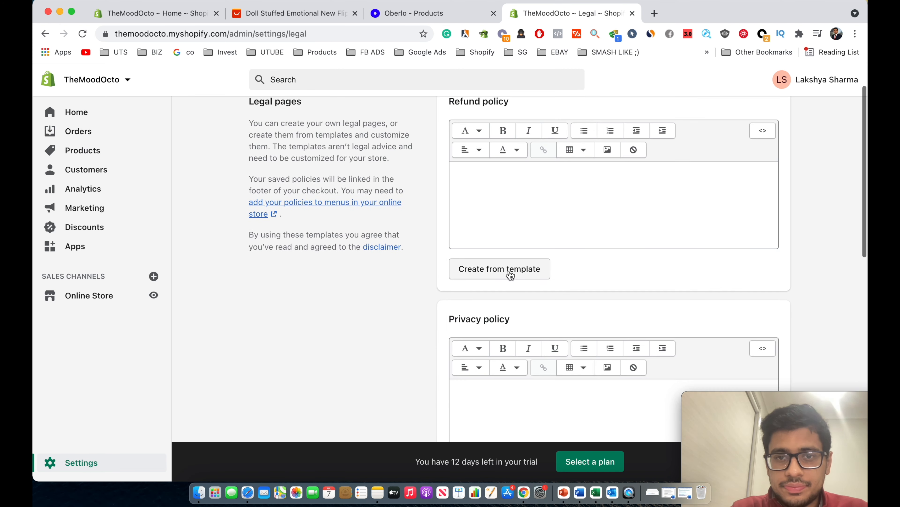
pyautogui.scroll(3, 510, 270)
pyautogui.scroll(-2, 439, 314)
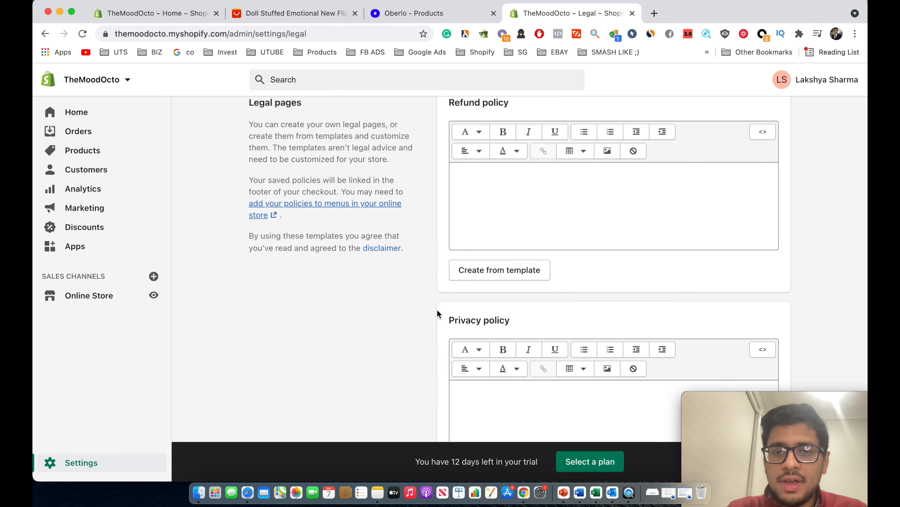
pyautogui.scroll(2, 528, 264)
pyautogui.scroll(-5, 513, 249)
pyautogui.scroll(-10, 514, 253)
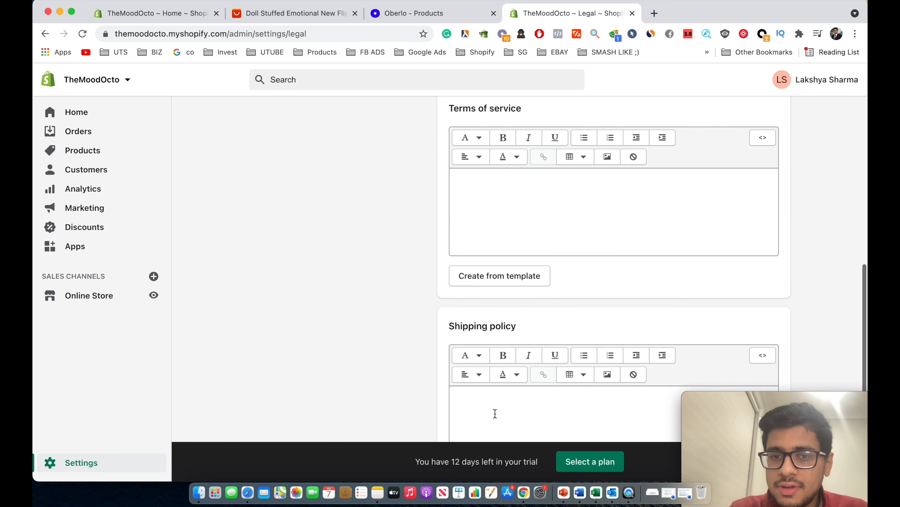
pyautogui.scroll(15, 511, 369)
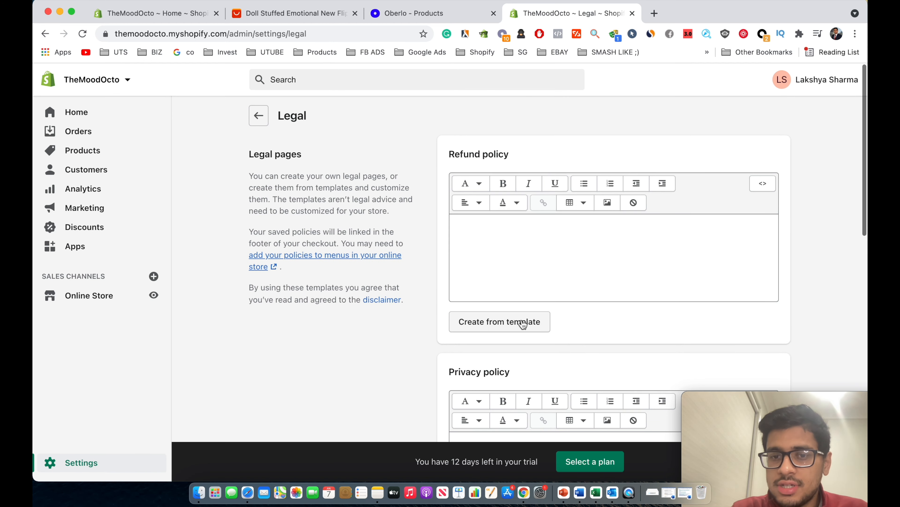
pyautogui.click(522, 323)
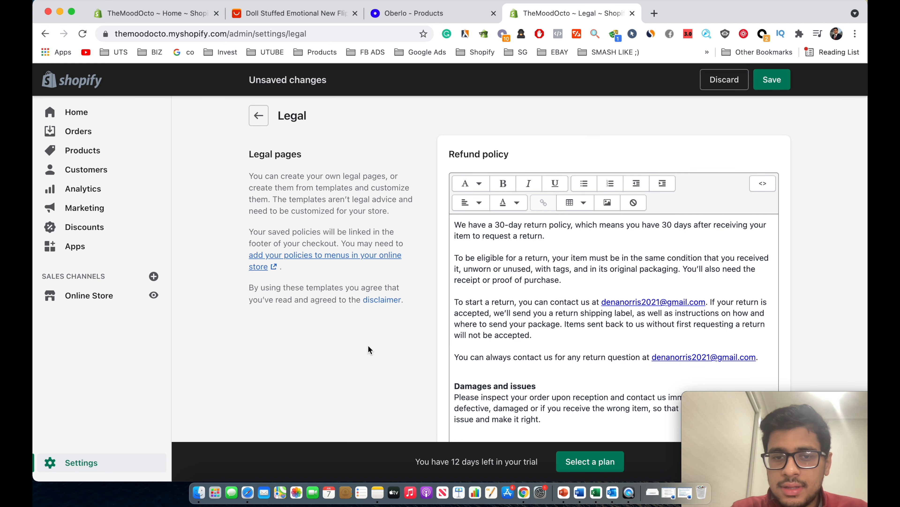
# Create the Privacy policy and Terms of service from their standard templates.
pyautogui.scroll(-2, 368, 345)
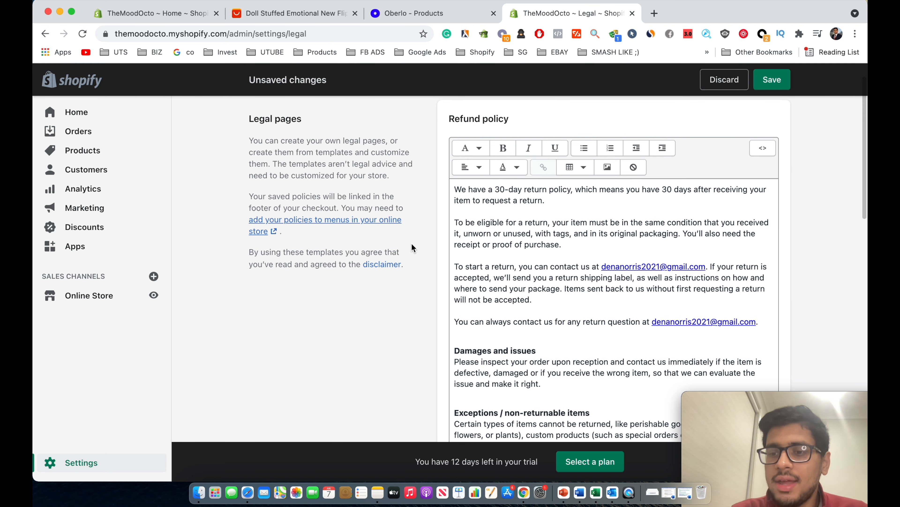
pyautogui.scroll(-8, 411, 246)
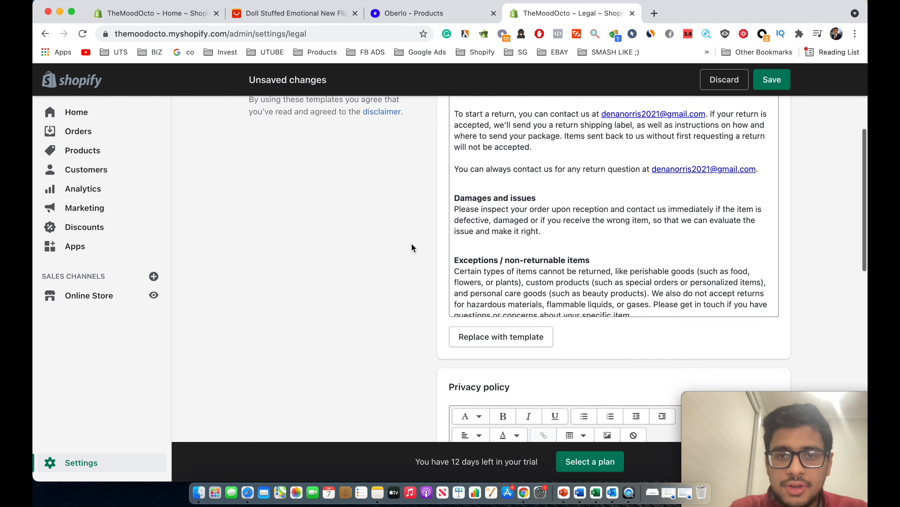
pyautogui.scroll(-5, 508, 284)
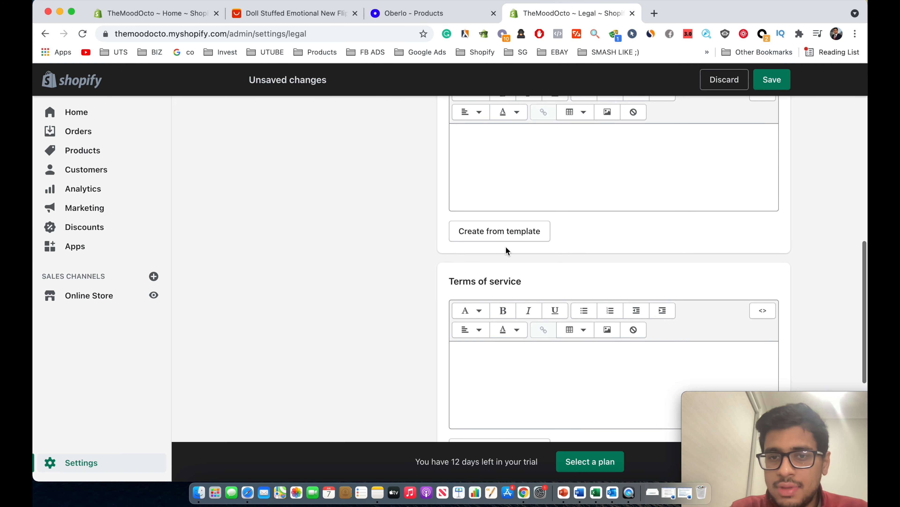
pyautogui.click(502, 235)
pyautogui.scroll(2, 413, 259)
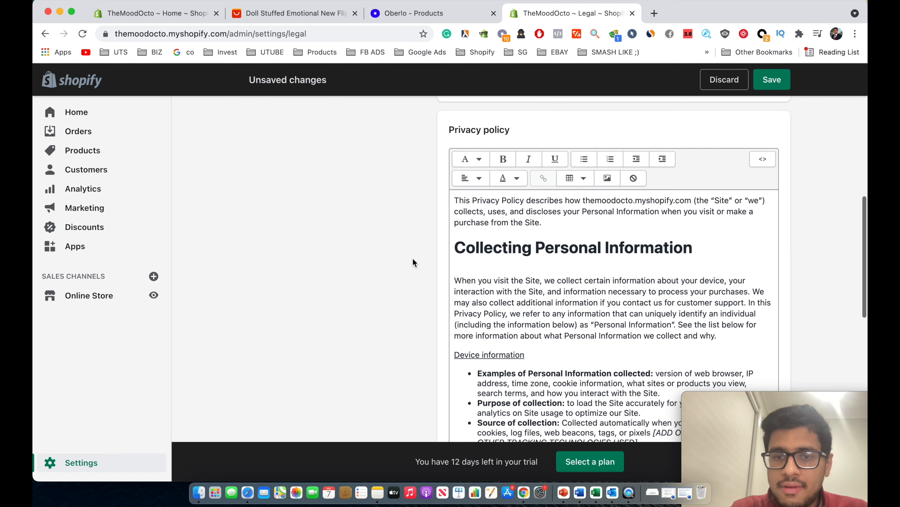
pyautogui.scroll(-10, 413, 262)
pyautogui.click(489, 310)
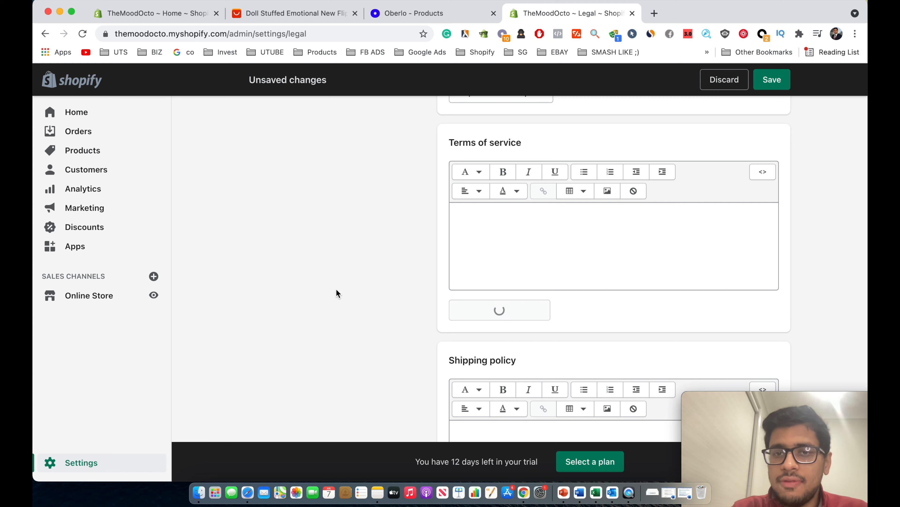
# Save the legal policies and place the store home tab beside Legal.
pyautogui.scroll(-10, 336, 290)
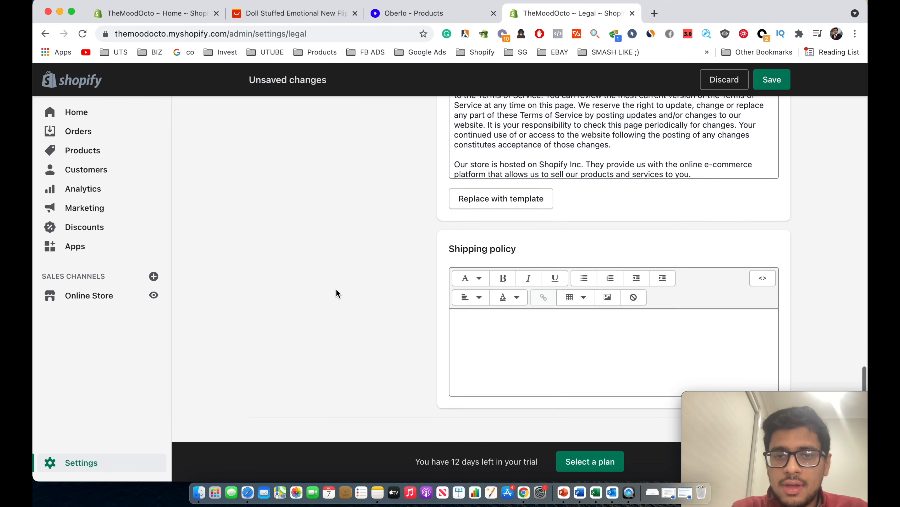
pyautogui.scroll(10, 336, 290)
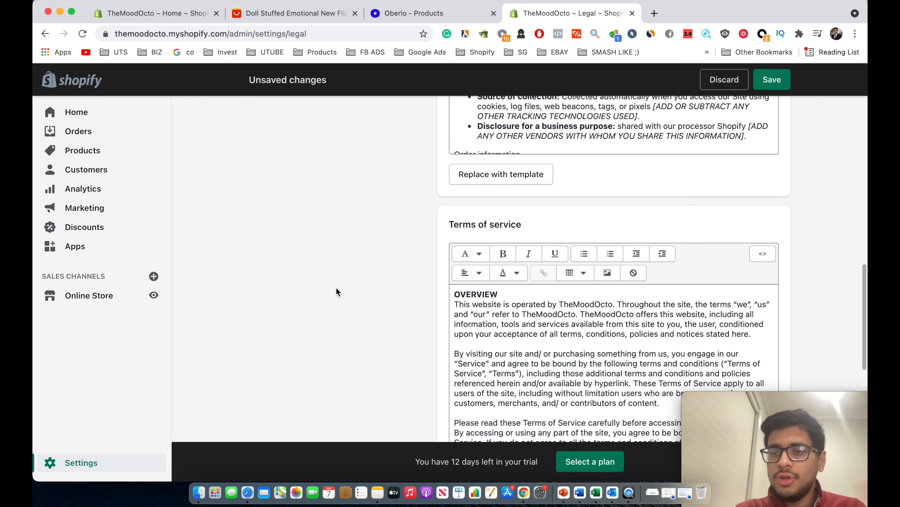
pyautogui.scroll(15, 337, 288)
pyautogui.scroll(-1, 390, 267)
pyautogui.scroll(-5, 471, 218)
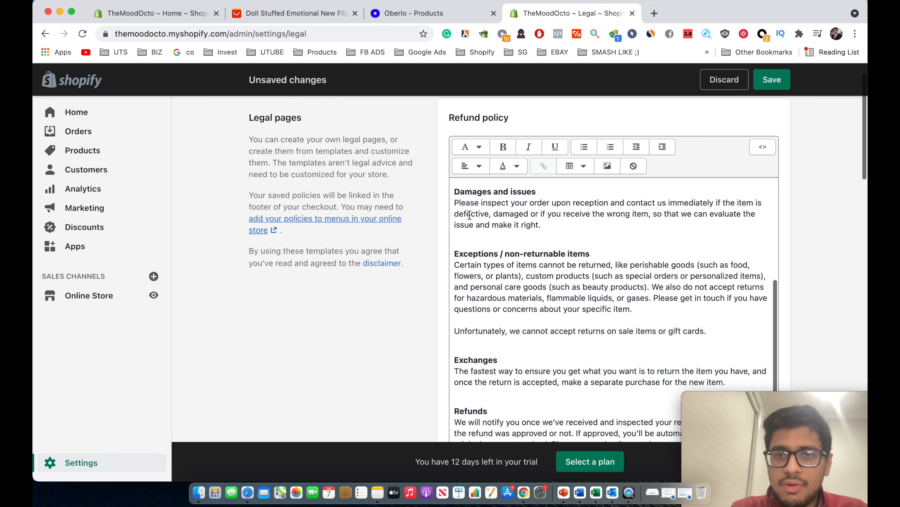
pyautogui.scroll(5, 567, 178)
pyautogui.click(762, 79)
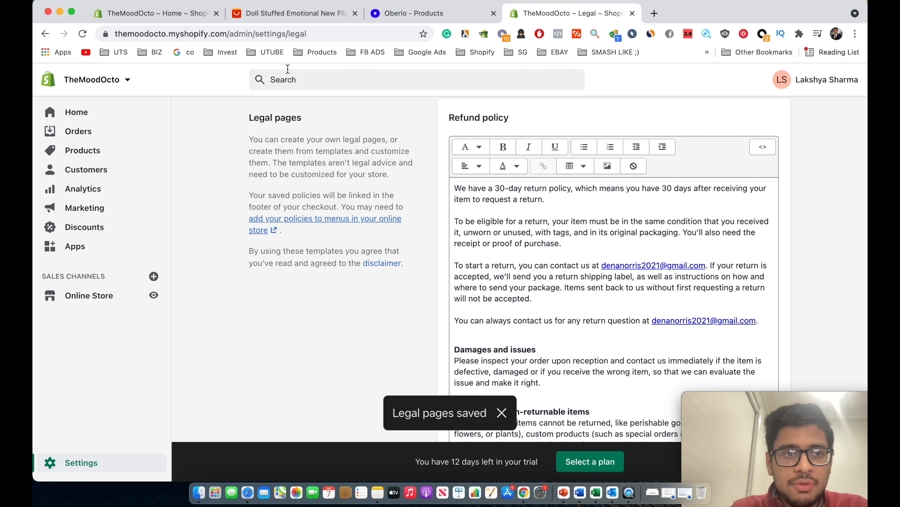
pyautogui.moveTo(196, 23); pyautogui.dragTo(434, 13)
# Go to Online Store > Pages and start a new page titled 'Terms Of Service'.
pyautogui.click(89, 295)
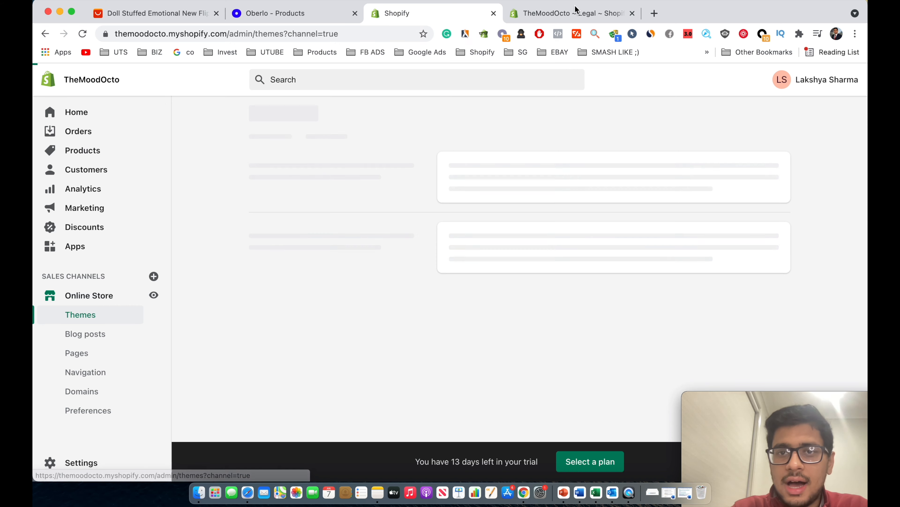
pyautogui.click(572, 14)
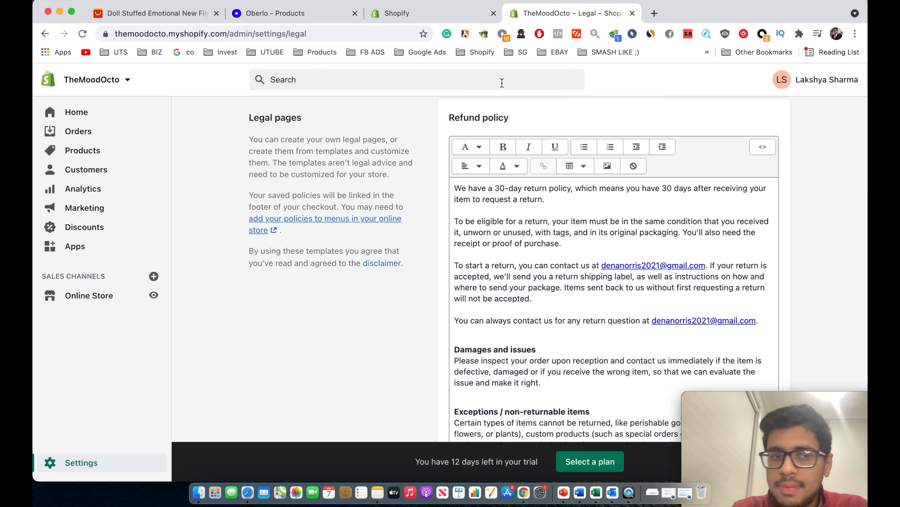
pyautogui.click(446, 15)
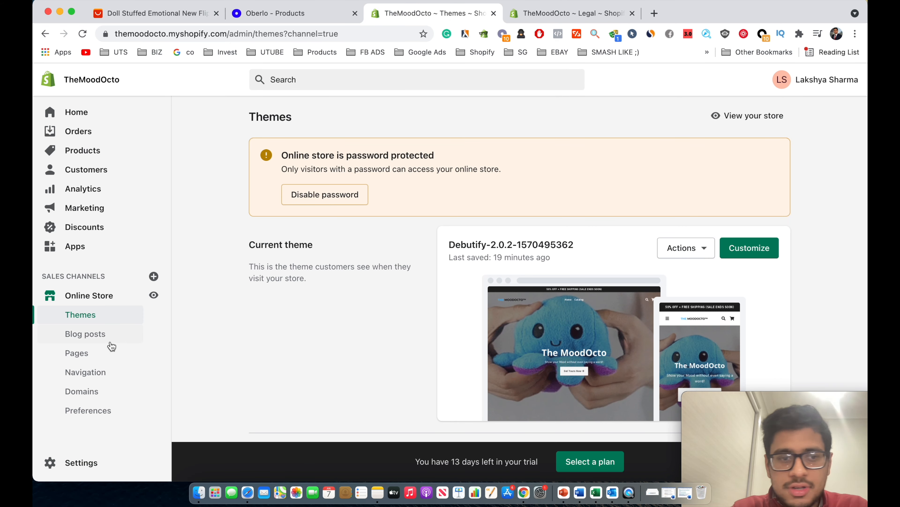
pyautogui.click(101, 352)
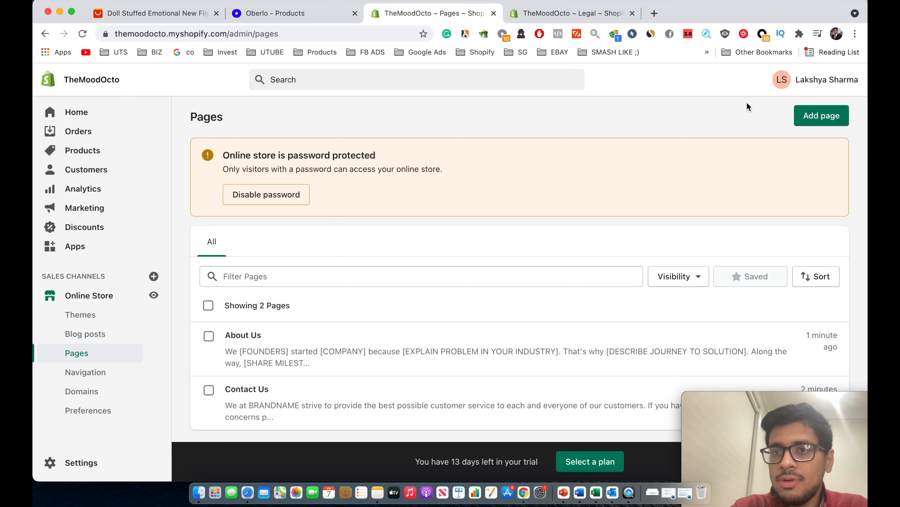
pyautogui.click(828, 114)
pyautogui.click(338, 170)
pyautogui.write('Terms Of Service')
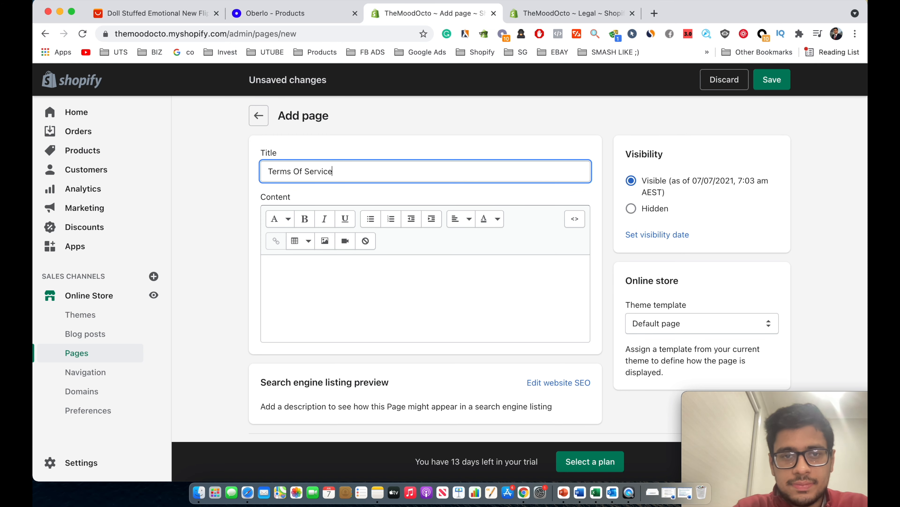
# Copy the full Terms of service text from the Legal settings.
pyautogui.click(564, 12)
pyautogui.scroll(-15, 427, 161)
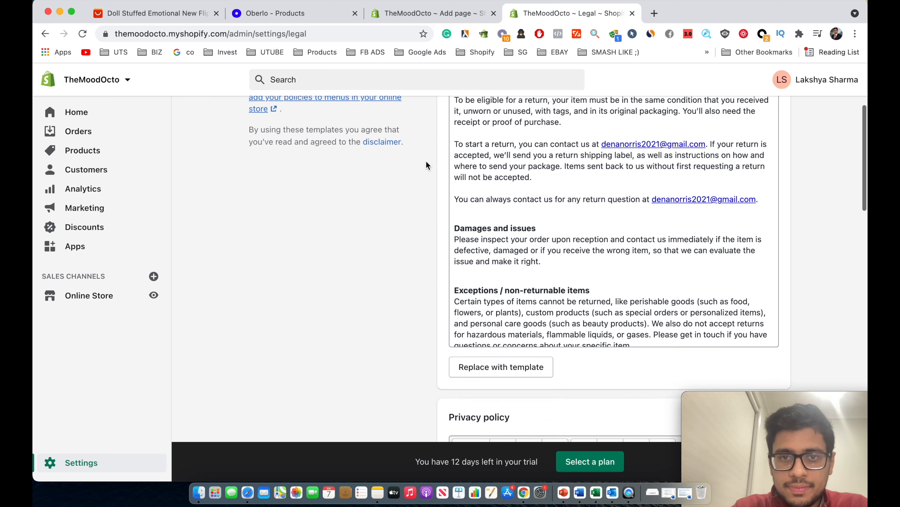
pyautogui.scroll(4, 427, 161)
pyautogui.scroll(-10, 425, 144)
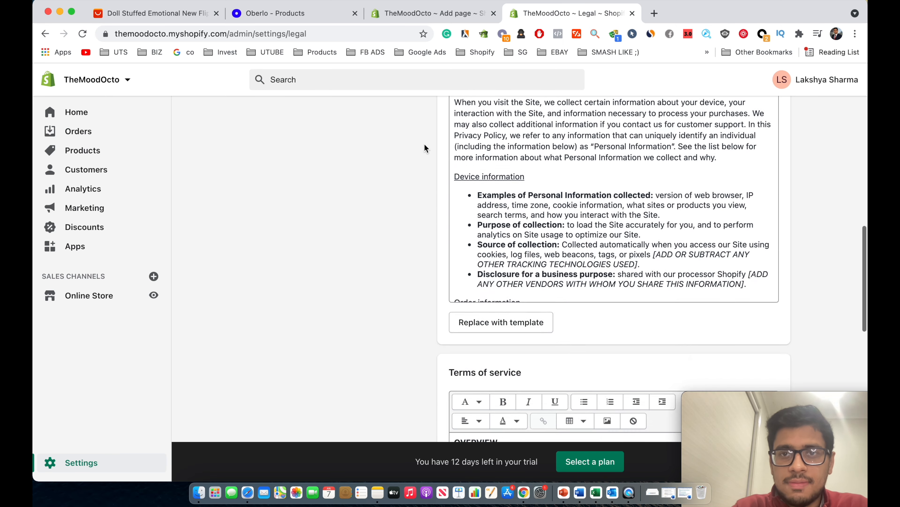
pyautogui.click(492, 236)
pyautogui.press('super+a')
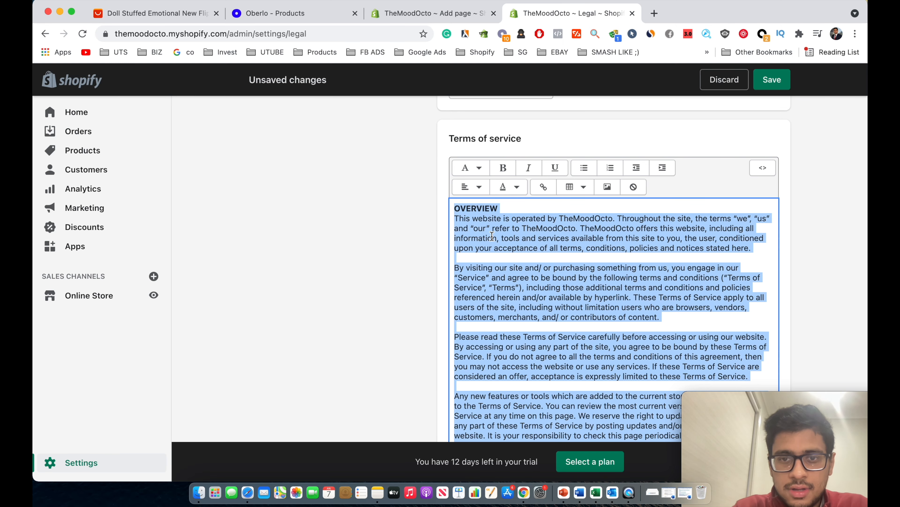
pyautogui.press('super+c')
# Paste the terms into the page content and save the Terms Of Service page.
pyautogui.click(431, 13)
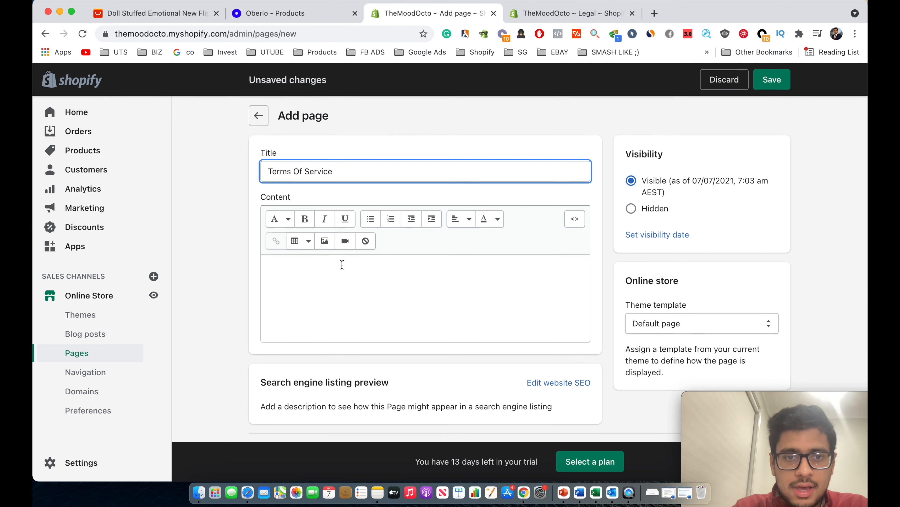
pyautogui.press('super+v')
pyautogui.click(785, 86)
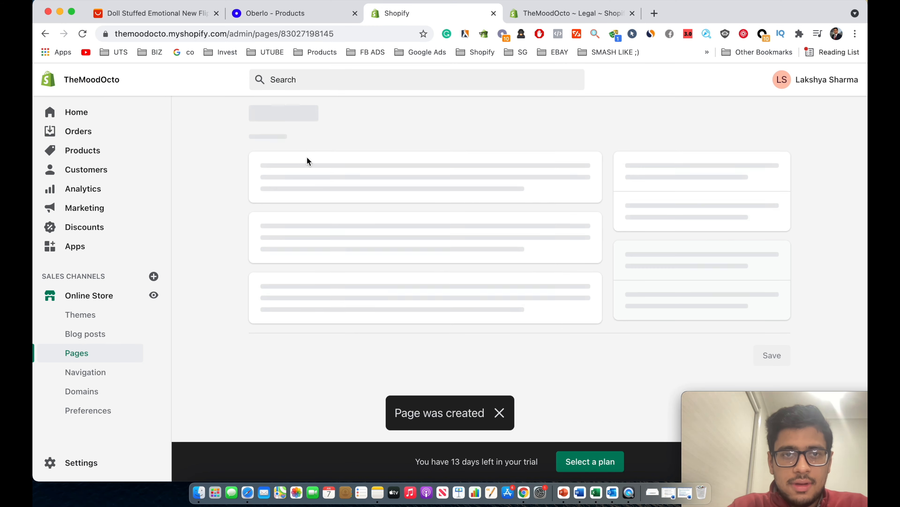
pyautogui.click(266, 118)
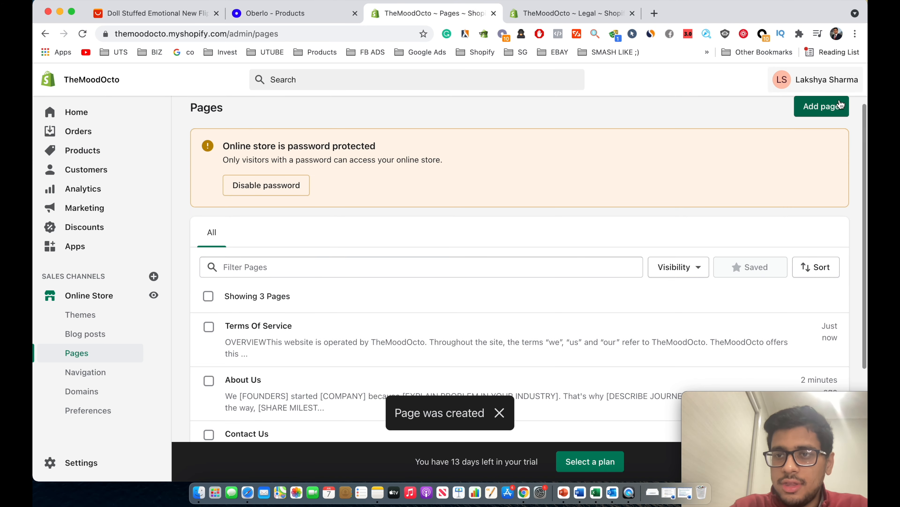
pyautogui.click(822, 114)
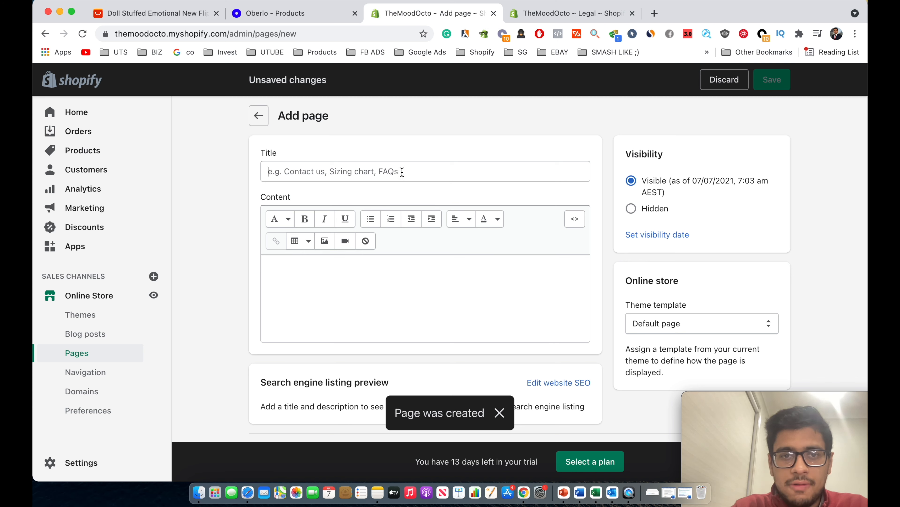
# Title the new page 'Refund Policy'.
pyautogui.click(402, 173)
pyautogui.write('Refund Policy')
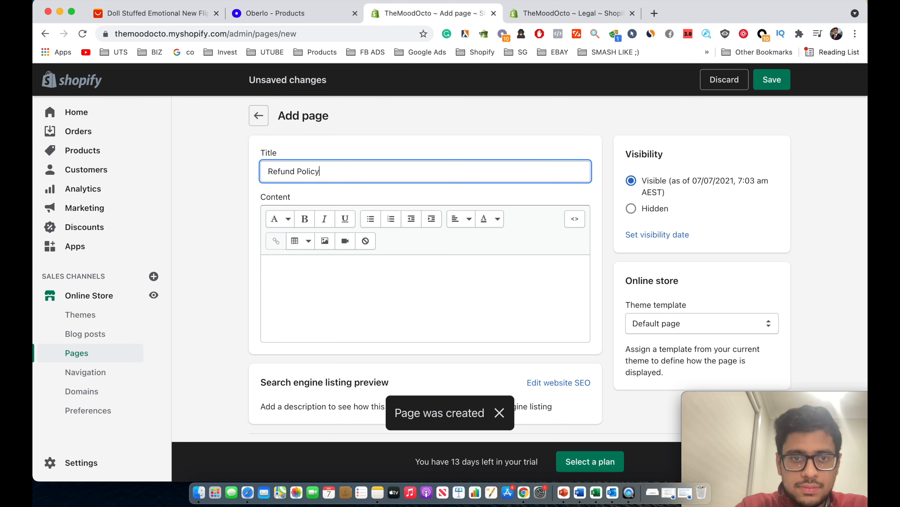
pyautogui.press('Tab')
pyautogui.press('Tab')
pyautogui.click(526, 10)
pyautogui.scroll(3, 514, 211)
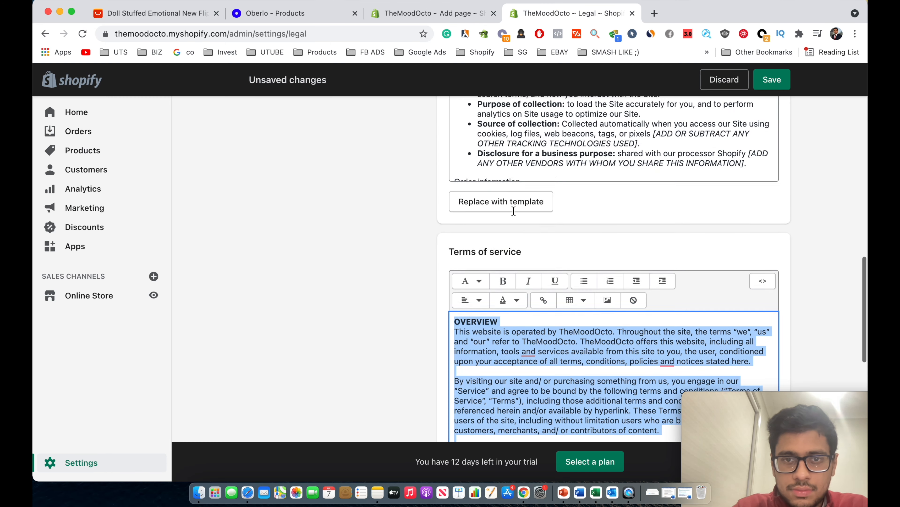
pyautogui.scroll(15, 513, 211)
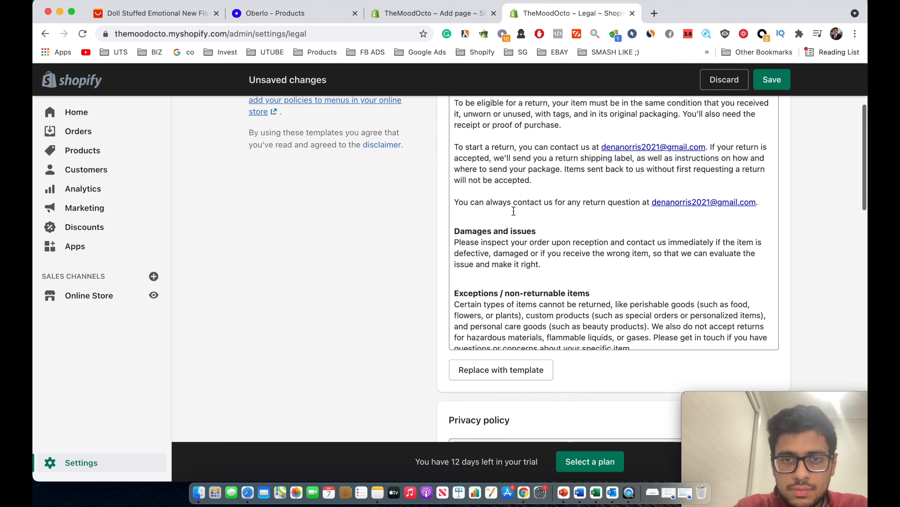
pyautogui.scroll(1, 514, 213)
# Copy the Refund policy text from Legal into the page content and save it.
pyautogui.click(514, 213)
pyautogui.press('cmd+a')
pyautogui.press('cmd+c')
pyautogui.click(455, 11)
pyautogui.click(408, 318)
pyautogui.press('cmd+v')
pyautogui.click(768, 87)
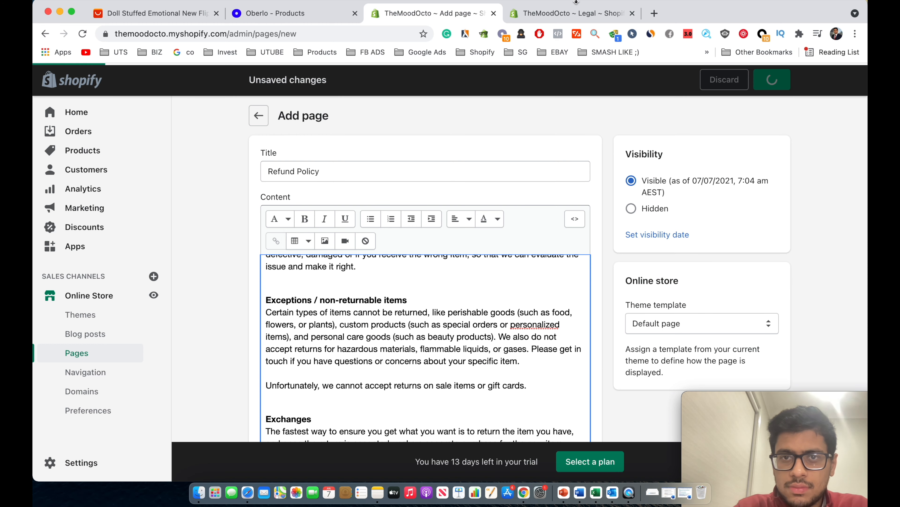
# Select the Privacy policy text in Legal, then go back to the Pages list.
pyautogui.click(573, 13)
pyautogui.scroll(-5, 496, 248)
pyautogui.scroll(-5, 410, 352)
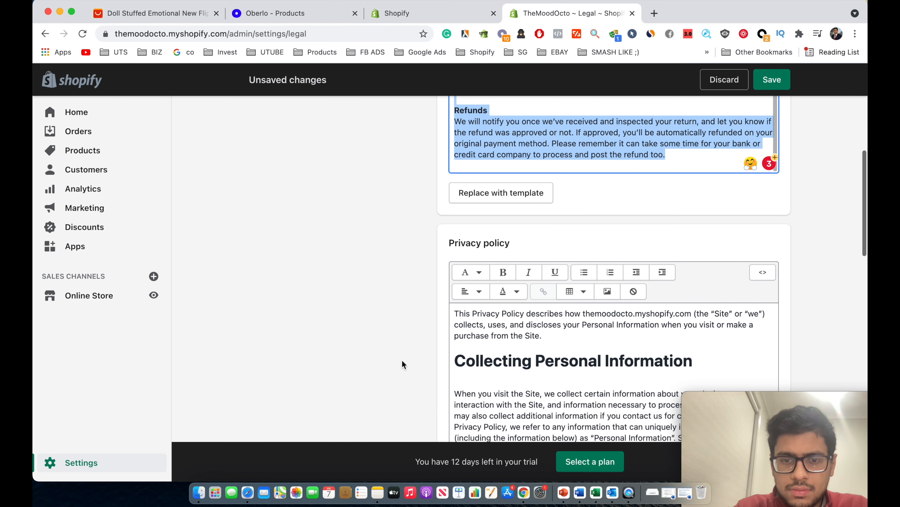
pyautogui.click(501, 390)
pyautogui.press('cmd+a')
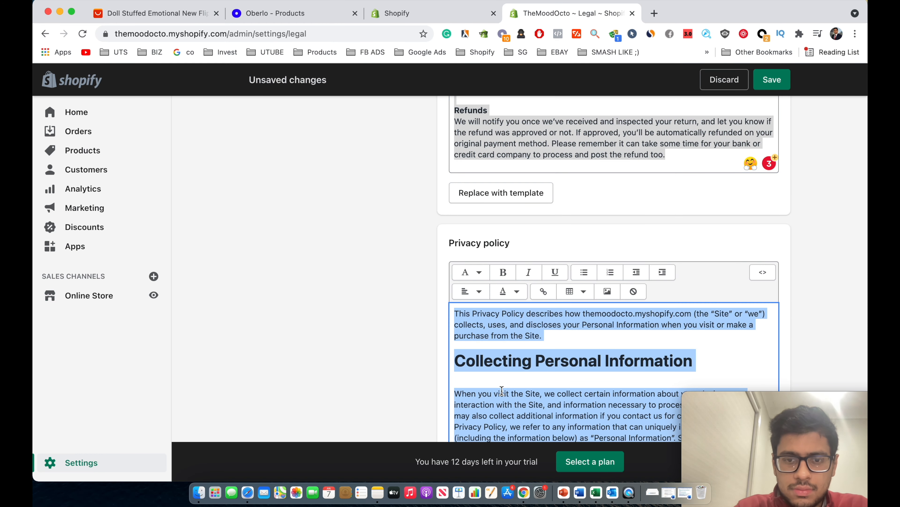
pyautogui.click(420, 14)
pyautogui.click(261, 114)
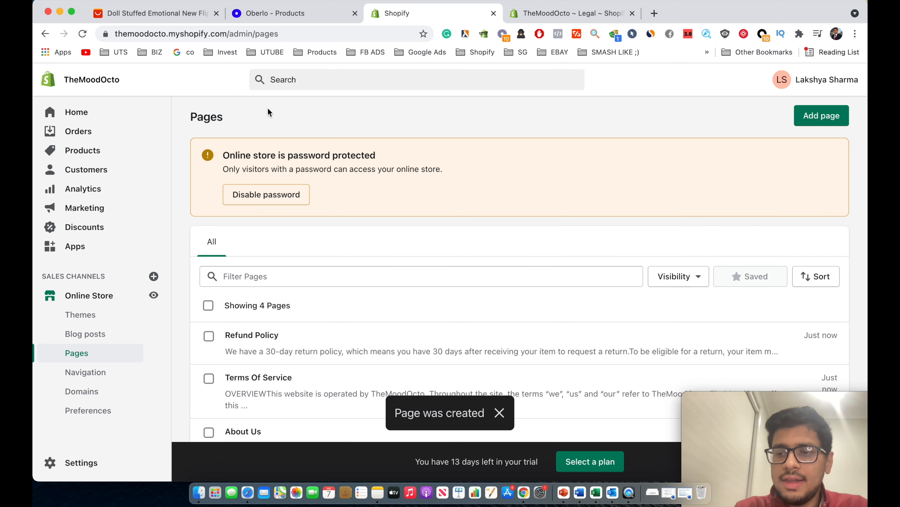
pyautogui.scroll(-3, 367, 315)
pyautogui.scroll(3, 368, 315)
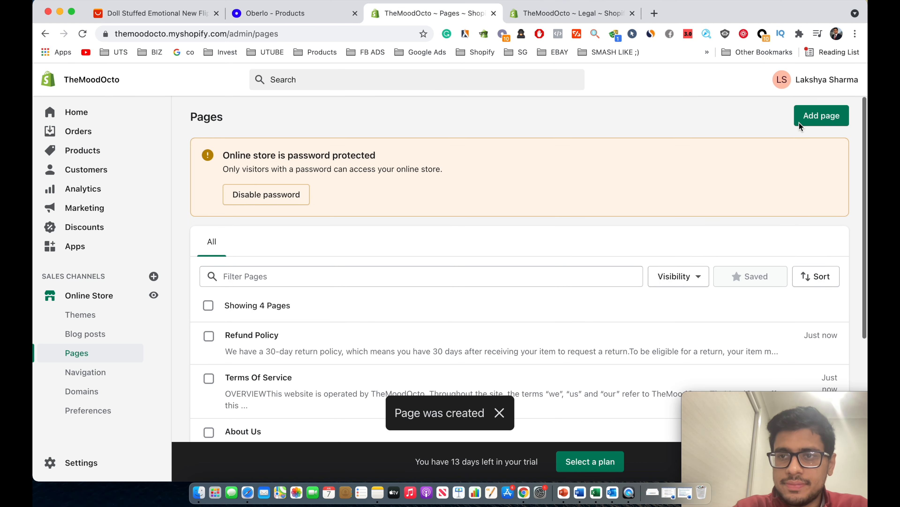
# Start a new page titled 'Privacy Policy' and move into its content area.
pyautogui.click(808, 122)
pyautogui.click(429, 170)
pyautogui.write('Privacy')
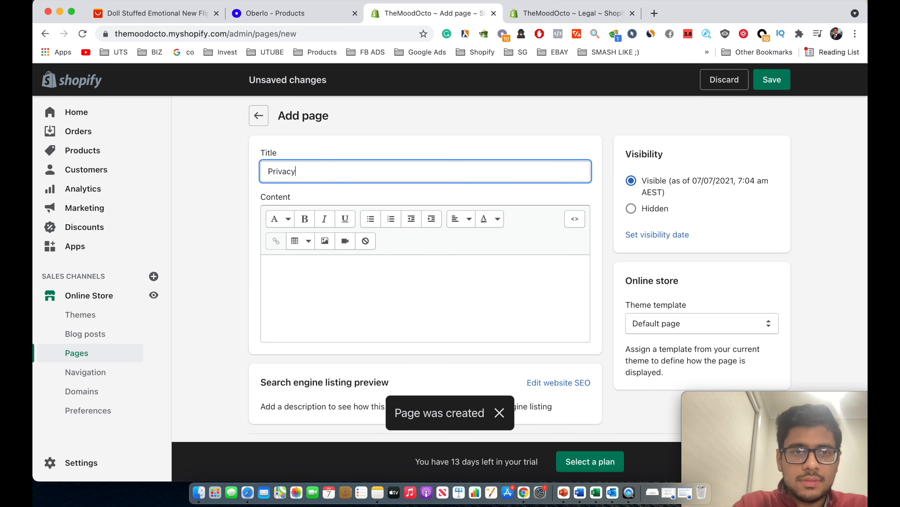
pyautogui.write(' Policy')
pyautogui.press('Tab')
pyautogui.press('Tab')
pyautogui.press('Tab')
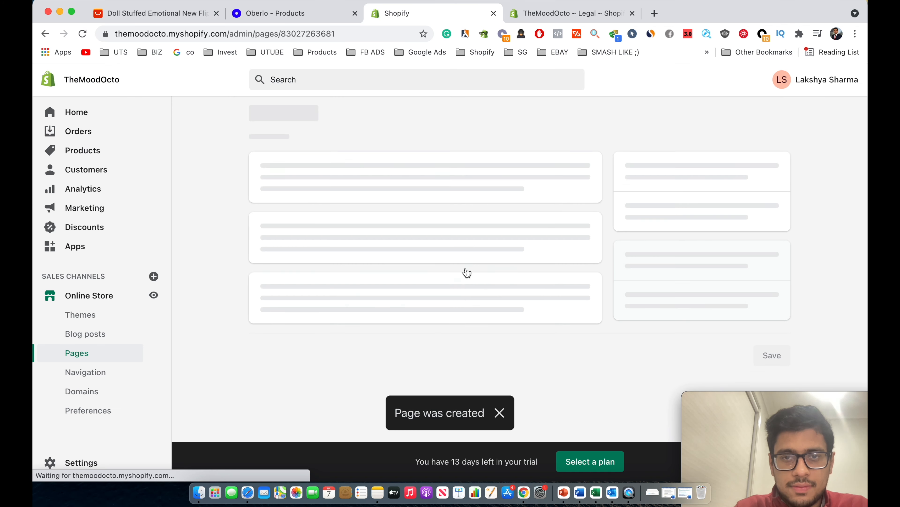
pyautogui.scroll(-3, 575, 356)
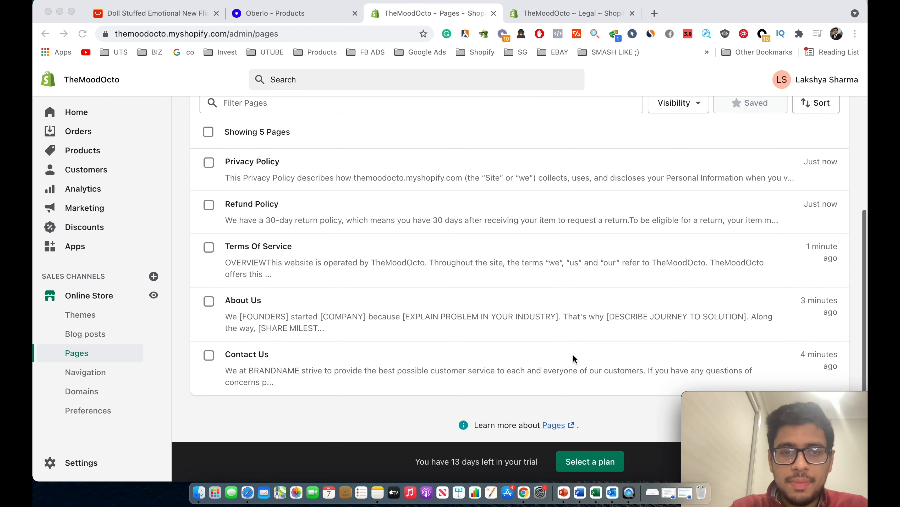
pyautogui.scroll(5, 547, 251)
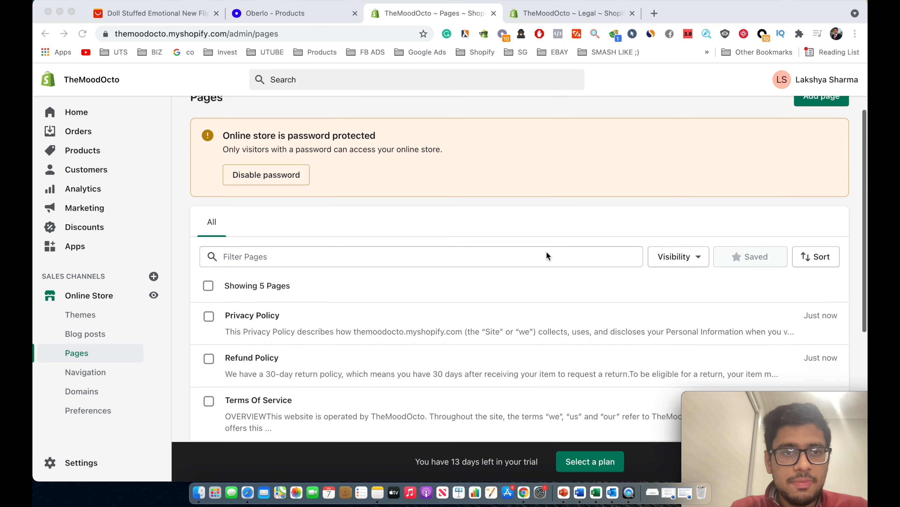
pyautogui.scroll(-4, 349, 306)
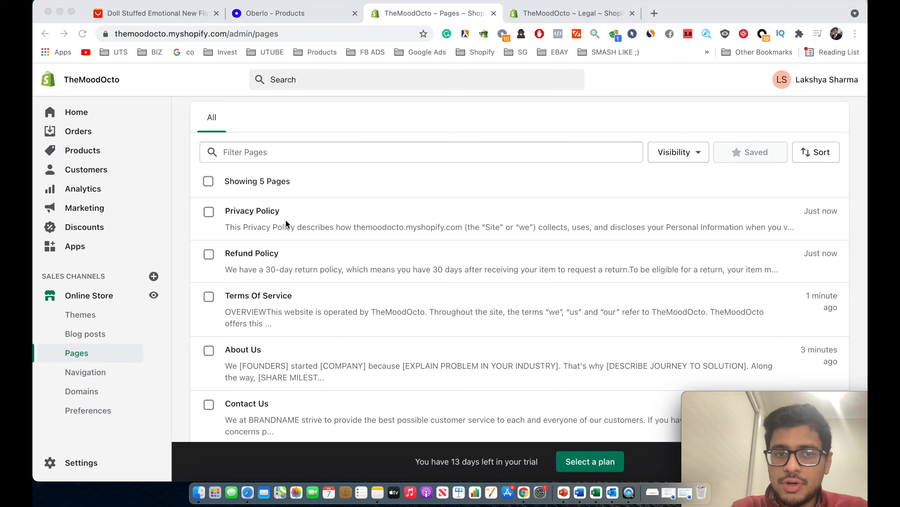
pyautogui.scroll(-1, 286, 219)
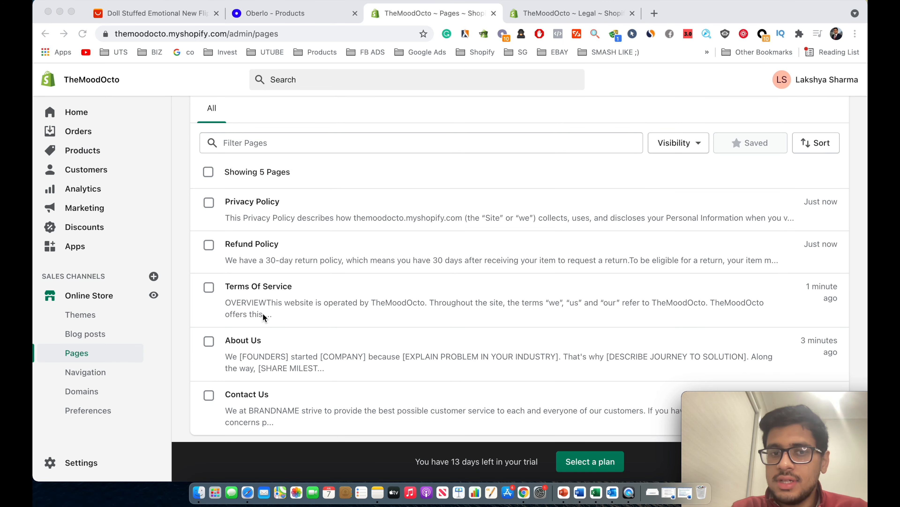
pyautogui.scroll(-3, 263, 313)
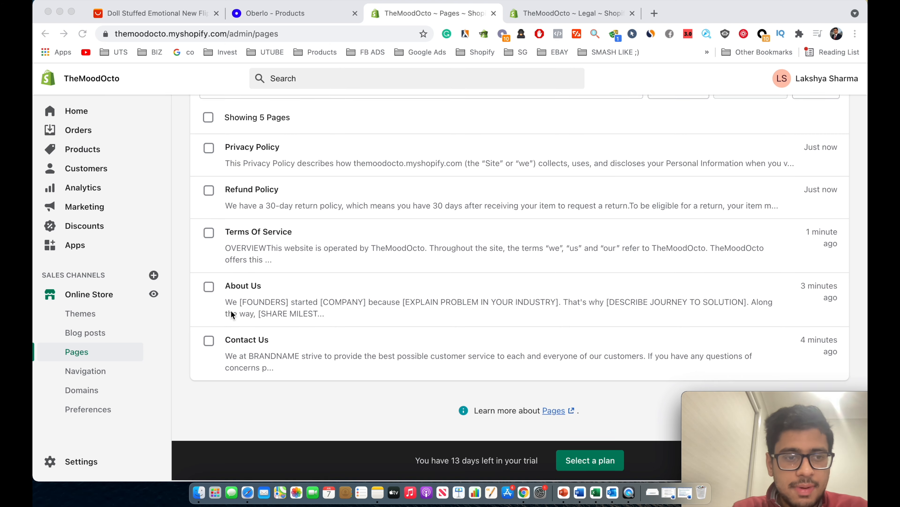
# In the Main menu, rename Catalog to The MoodOcto and link it to the TheMoodOcto product.
pyautogui.click(95, 373)
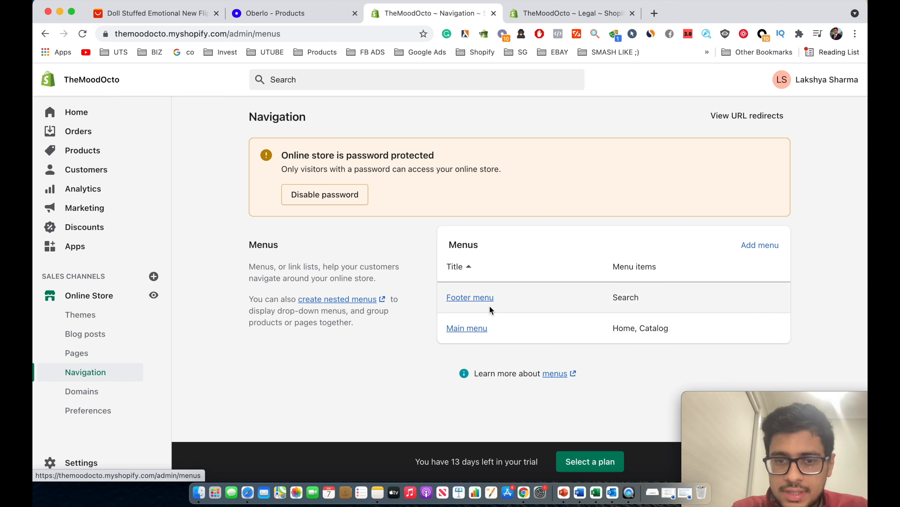
pyautogui.click(473, 327)
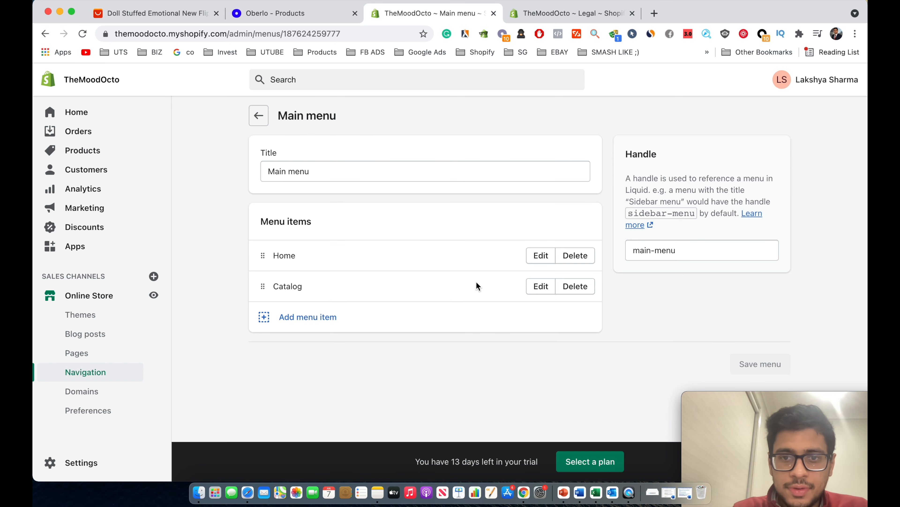
pyautogui.click(539, 290)
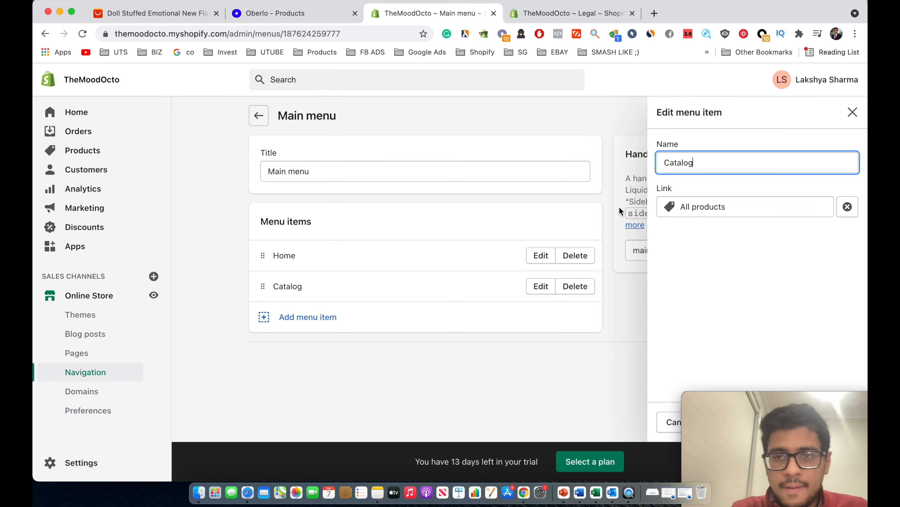
pyautogui.doubleClick(699, 167)
pyautogui.press('BackSpace')
pyautogui.write('Thh')
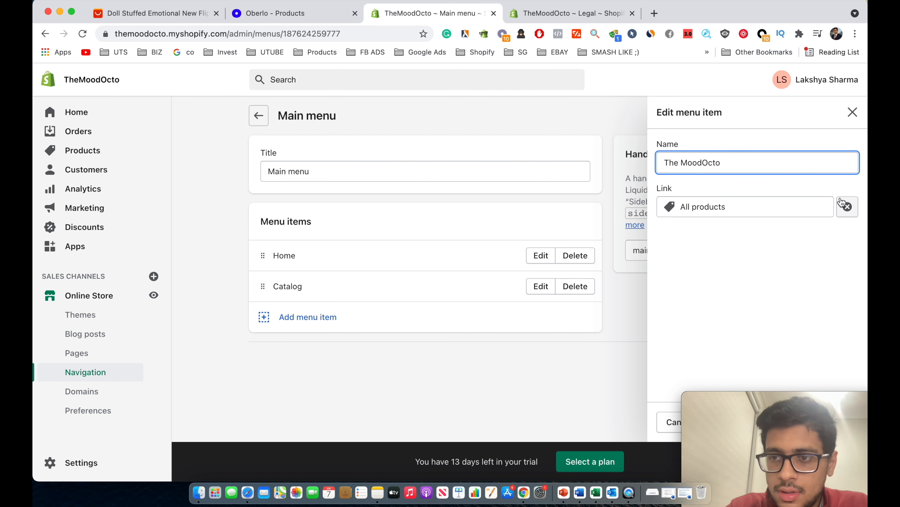
pyautogui.click(821, 205)
pyautogui.click(757, 301)
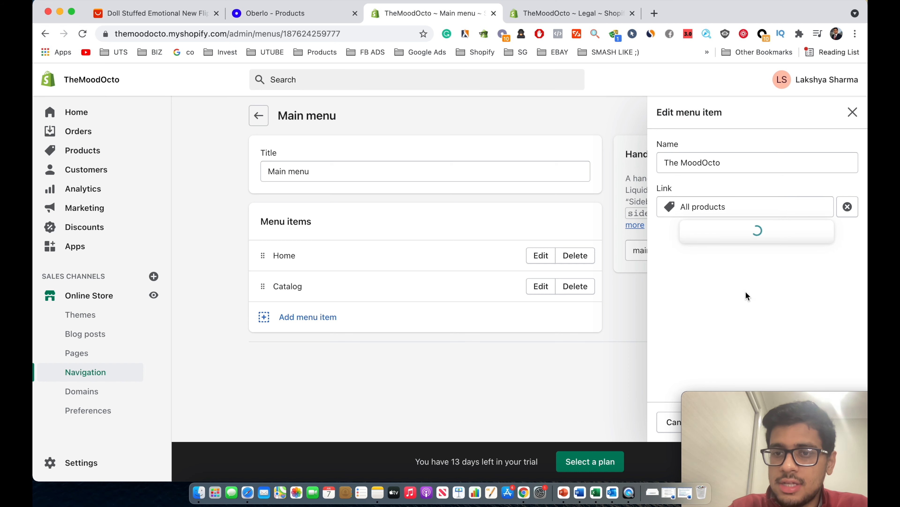
pyautogui.click(731, 278)
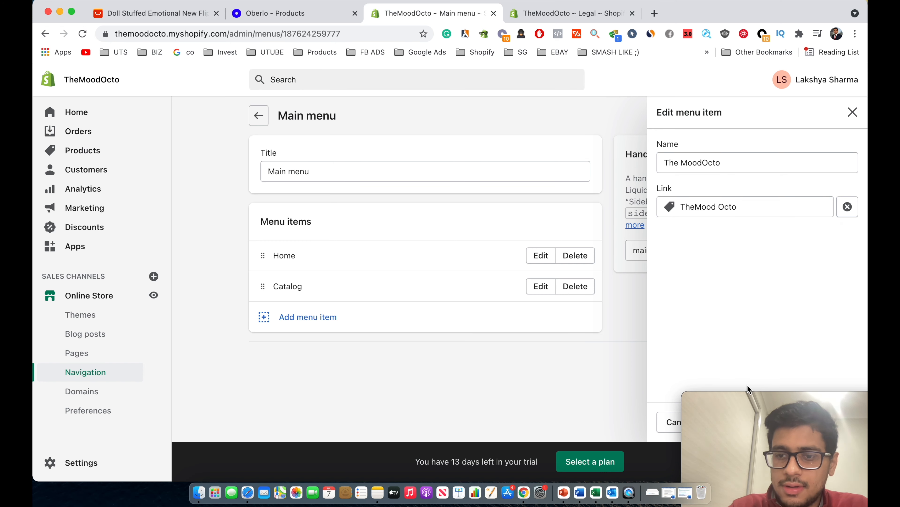
pyautogui.click(748, 421)
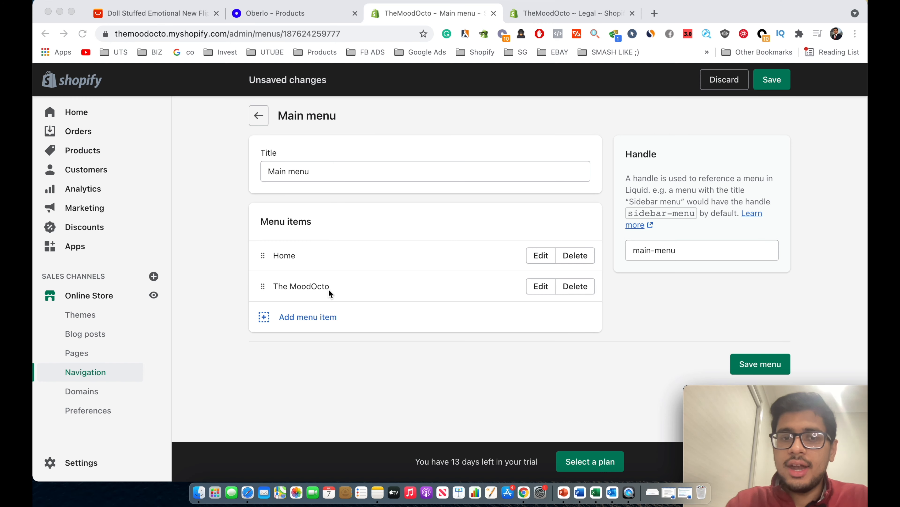
# Add an About Us item linked to the About Us page and save the menu.
pyautogui.click(268, 316)
pyautogui.click(264, 317)
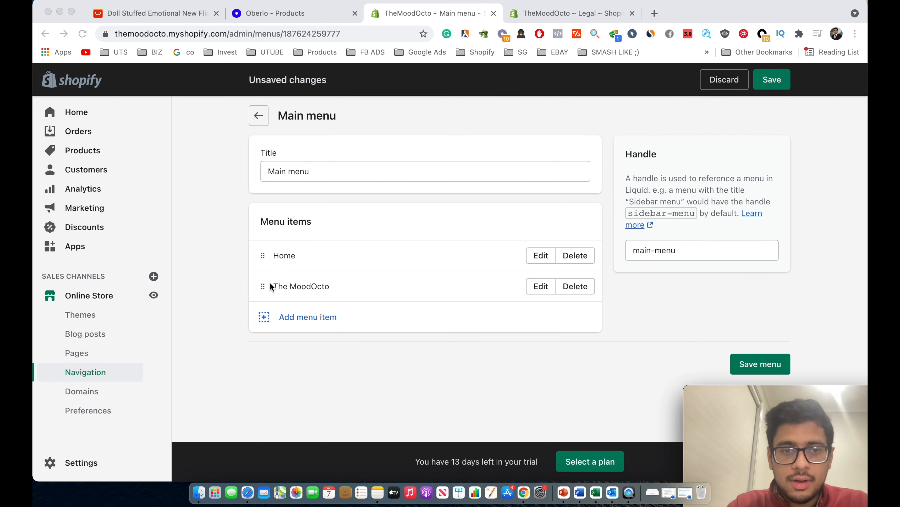
pyautogui.click(276, 318)
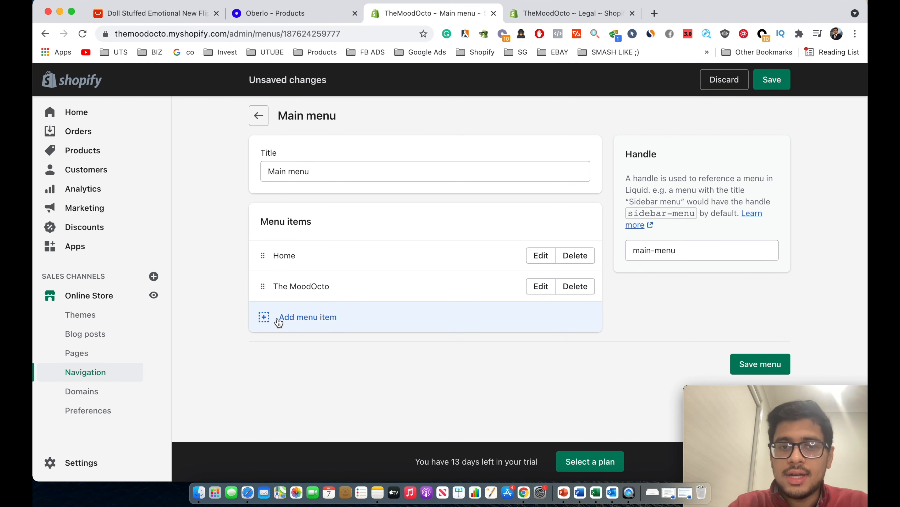
pyautogui.click(264, 316)
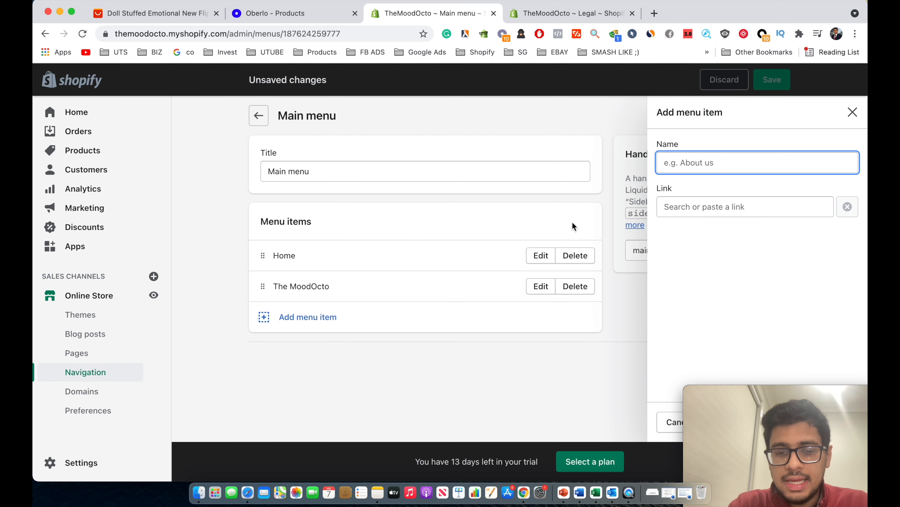
pyautogui.write('About Us')
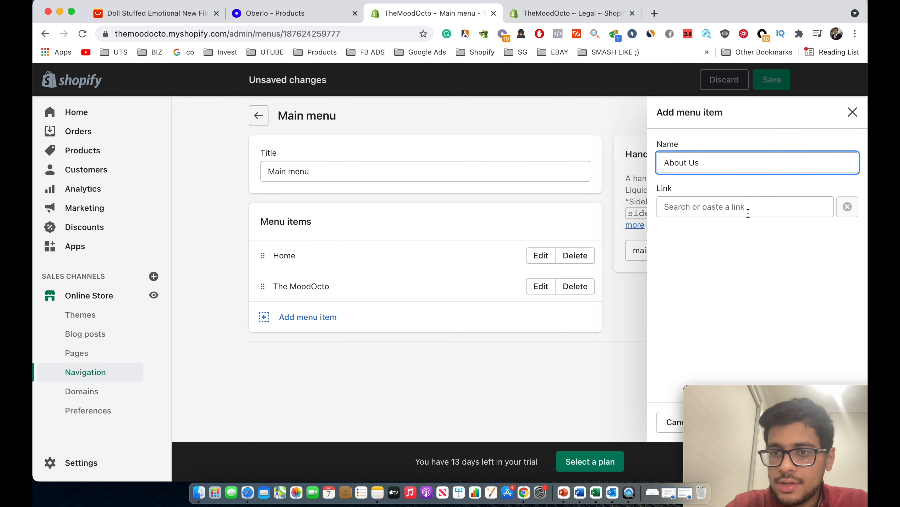
pyautogui.click(748, 213)
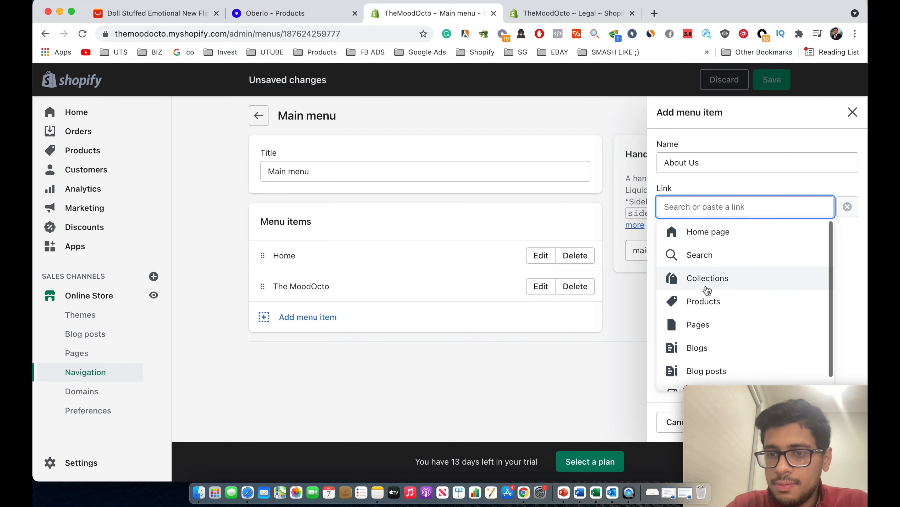
pyautogui.click(694, 323)
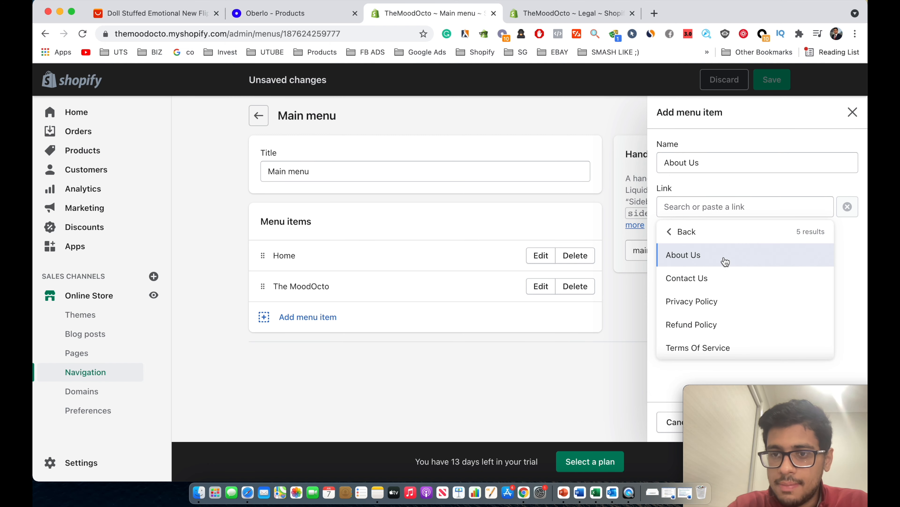
pyautogui.click(724, 260)
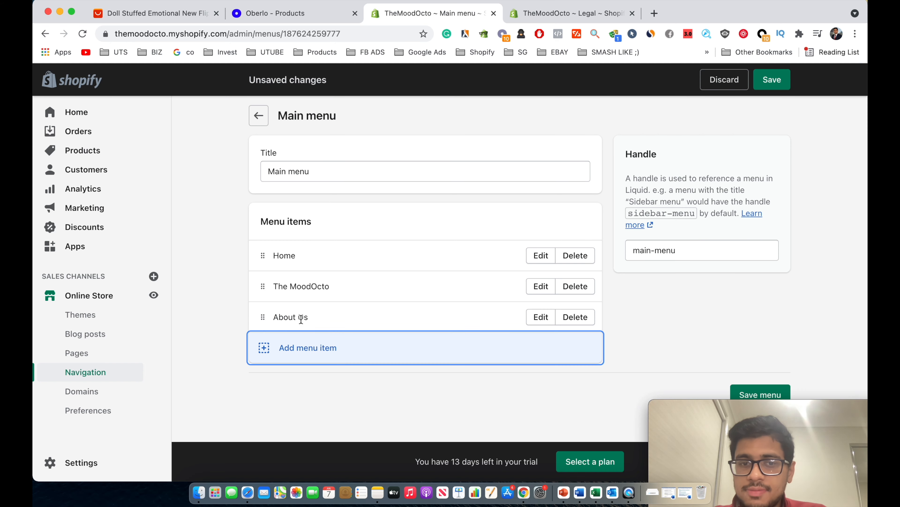
pyautogui.click(759, 396)
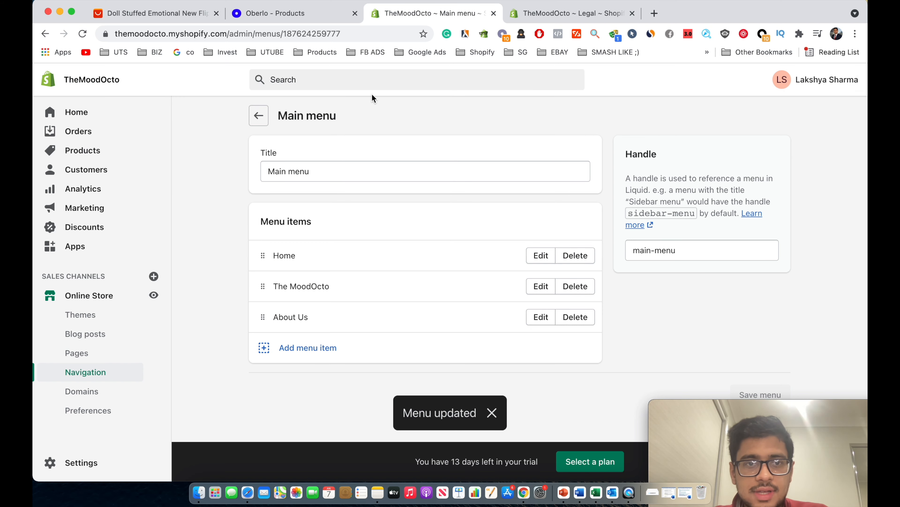
# Open the footer menu and add Privacy Policy and Refund Policy page items.
pyautogui.click(262, 114)
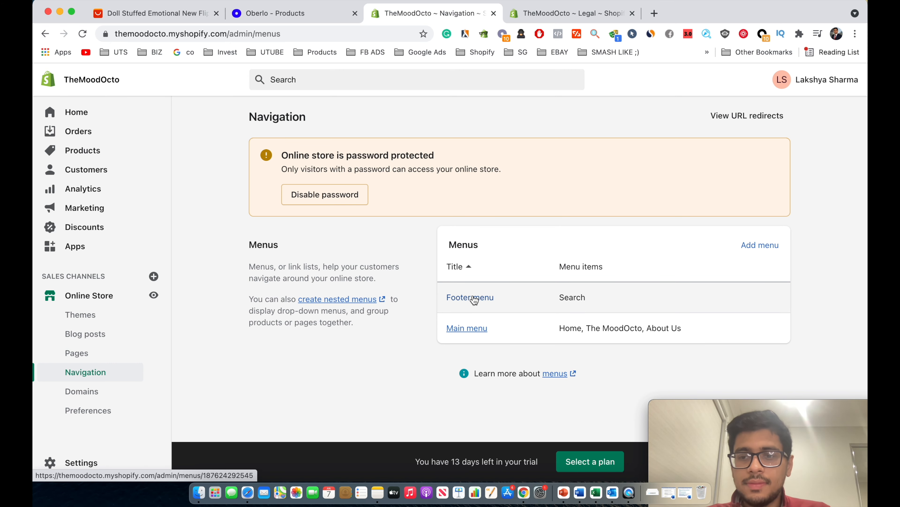
pyautogui.click(474, 300)
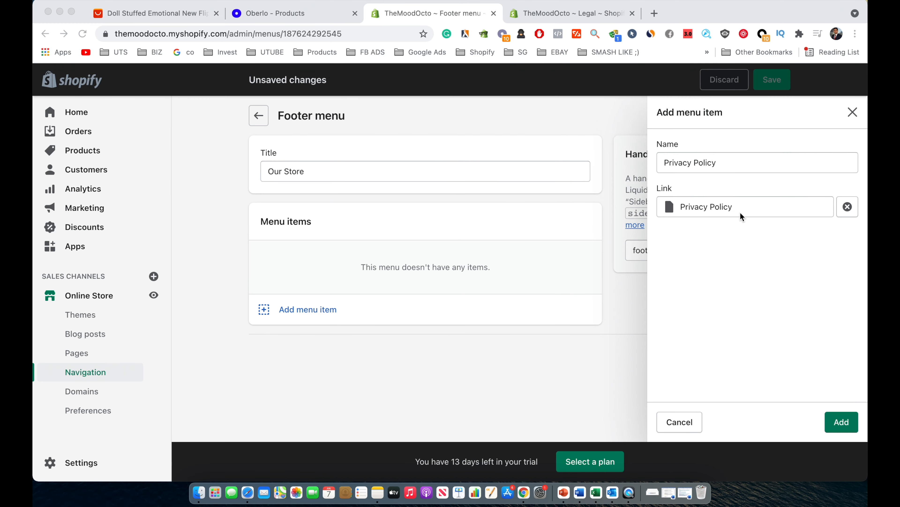
pyautogui.click(842, 421)
pyautogui.click(337, 297)
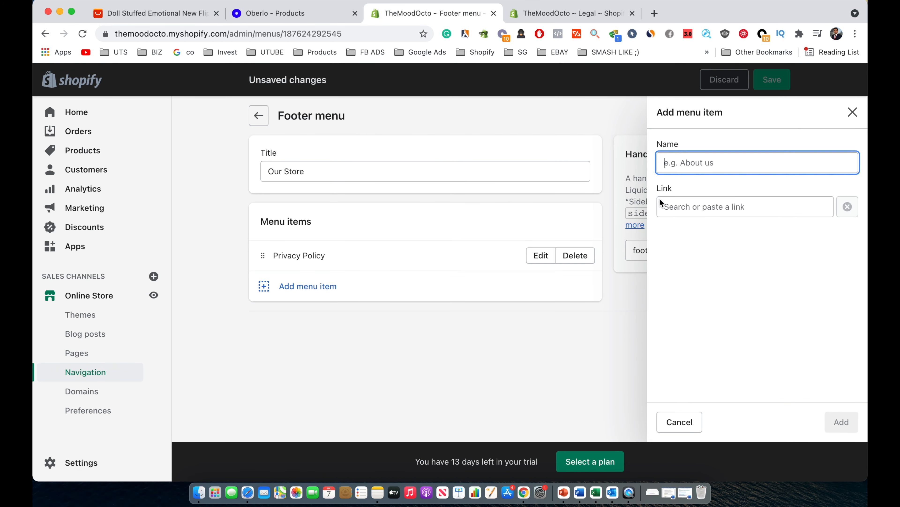
pyautogui.click(714, 209)
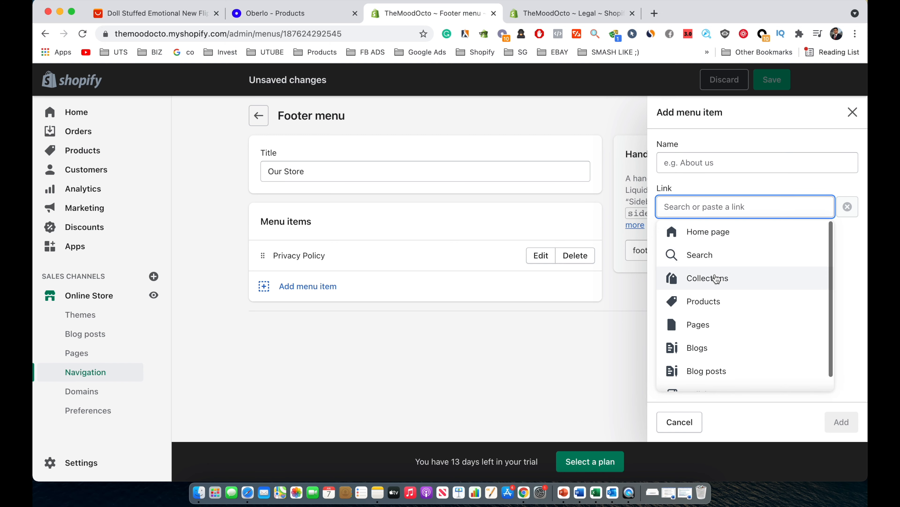
pyautogui.click(696, 318)
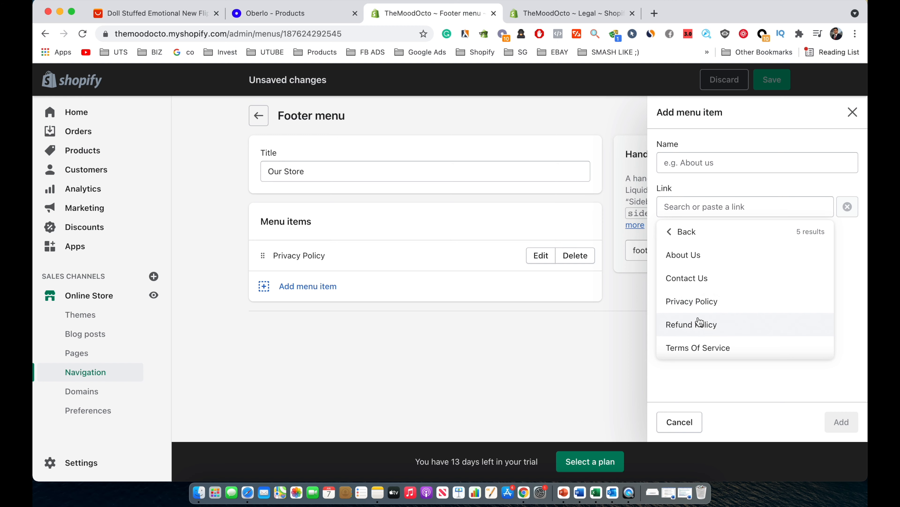
pyautogui.click(694, 326)
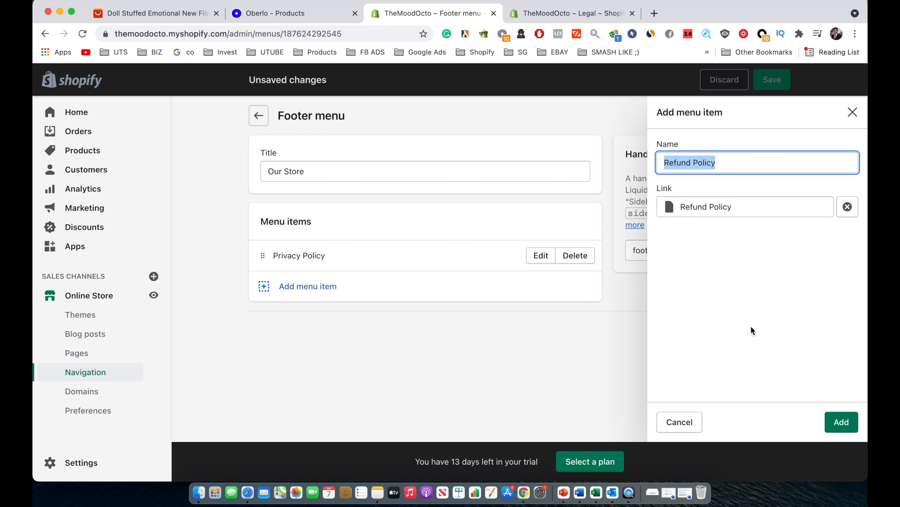
pyautogui.click(832, 419)
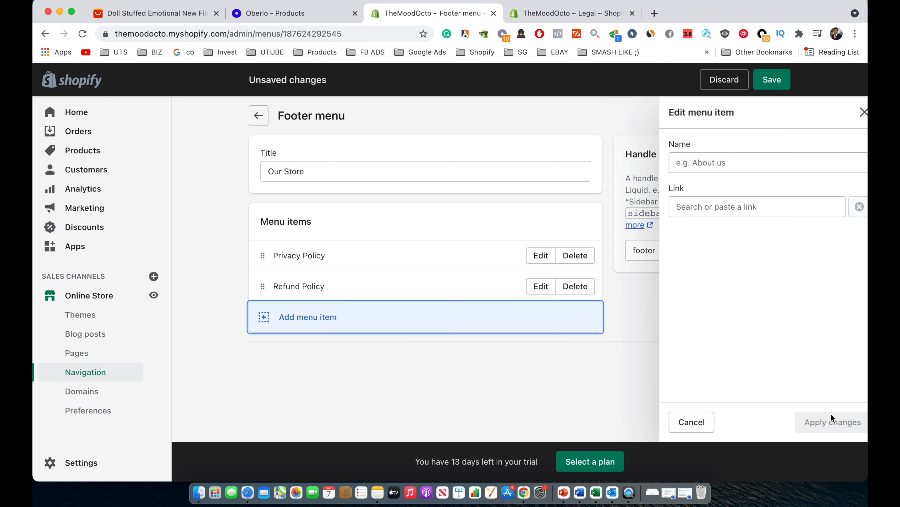
# Add a Terms Of Service page item to the footer menu.
pyautogui.click(368, 313)
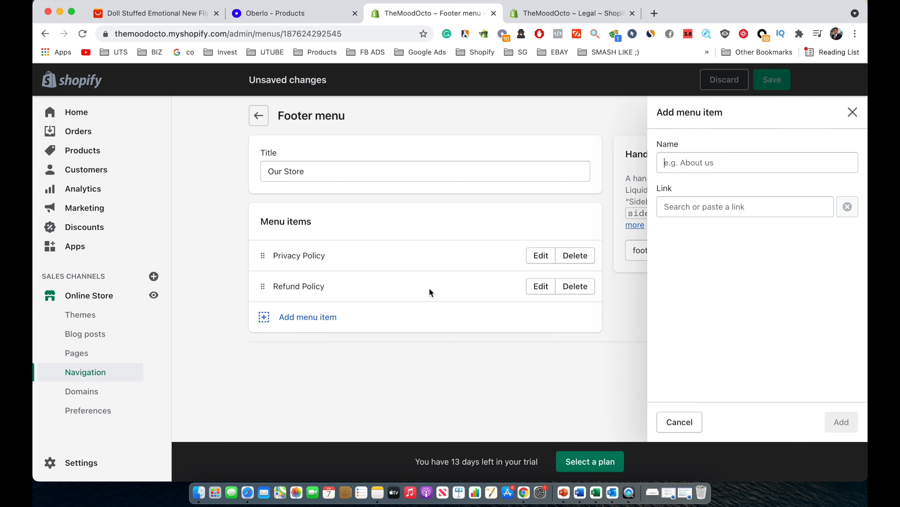
pyautogui.click(694, 206)
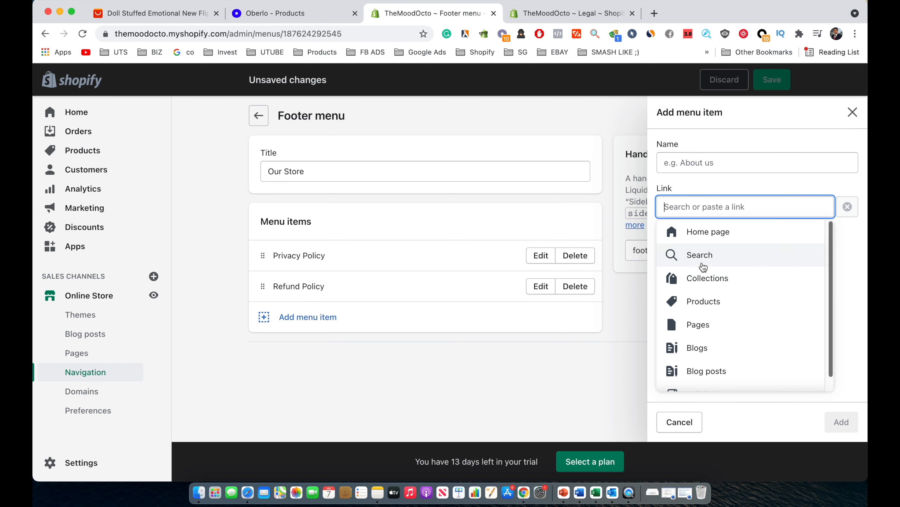
pyautogui.click(694, 321)
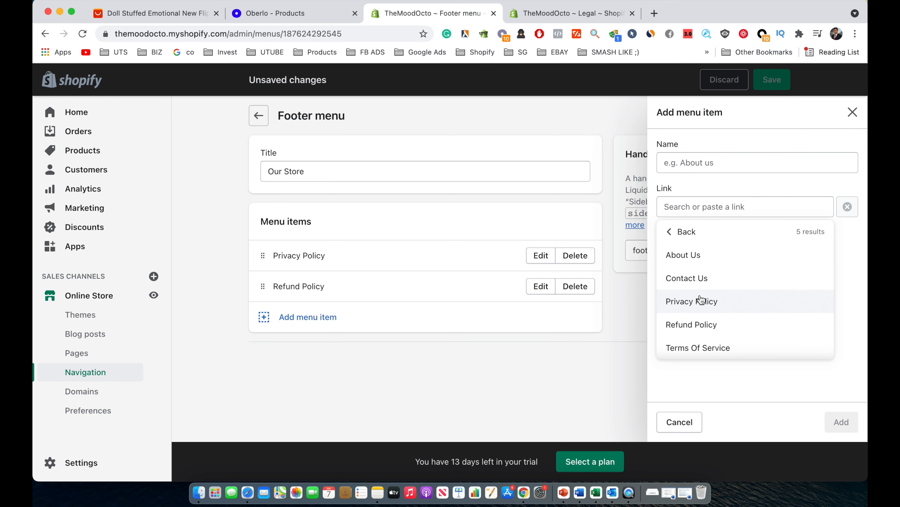
pyautogui.click(690, 346)
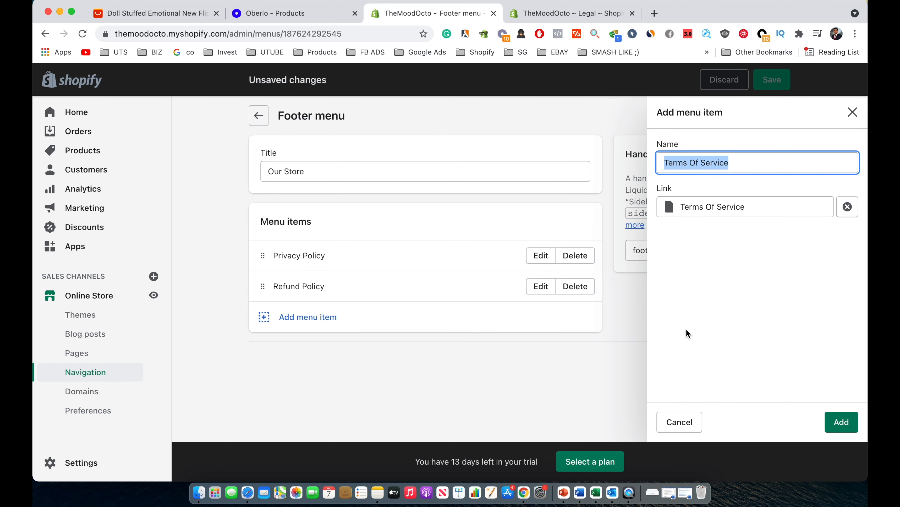
pyautogui.click(824, 420)
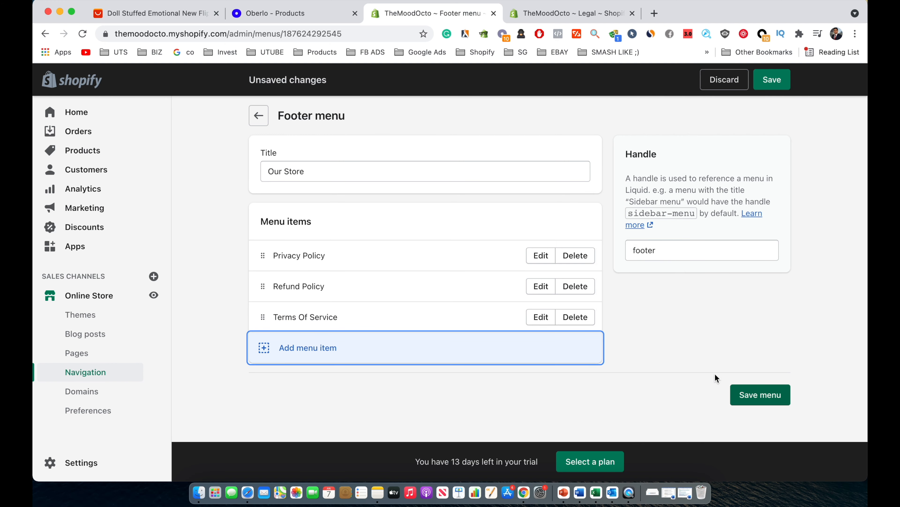
# Add a Contact Us page item, save the footer menu, and view the live store.
pyautogui.click(314, 355)
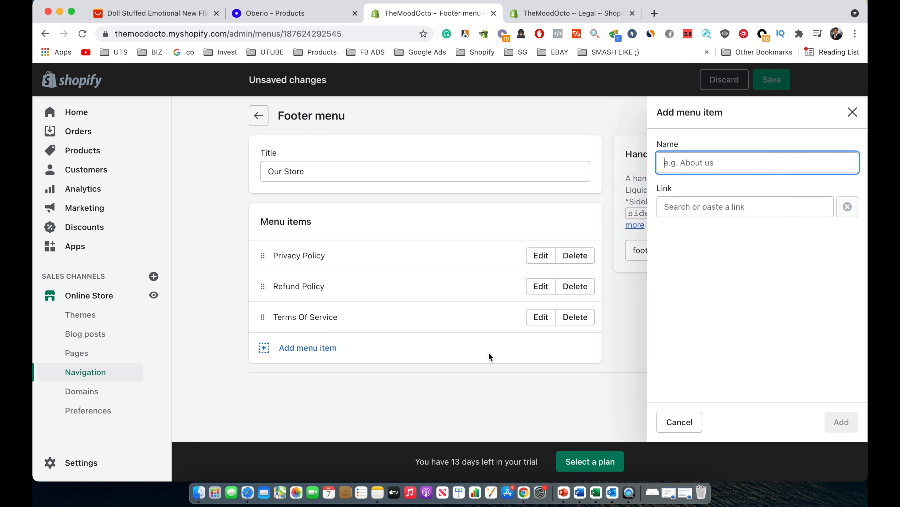
pyautogui.click(709, 206)
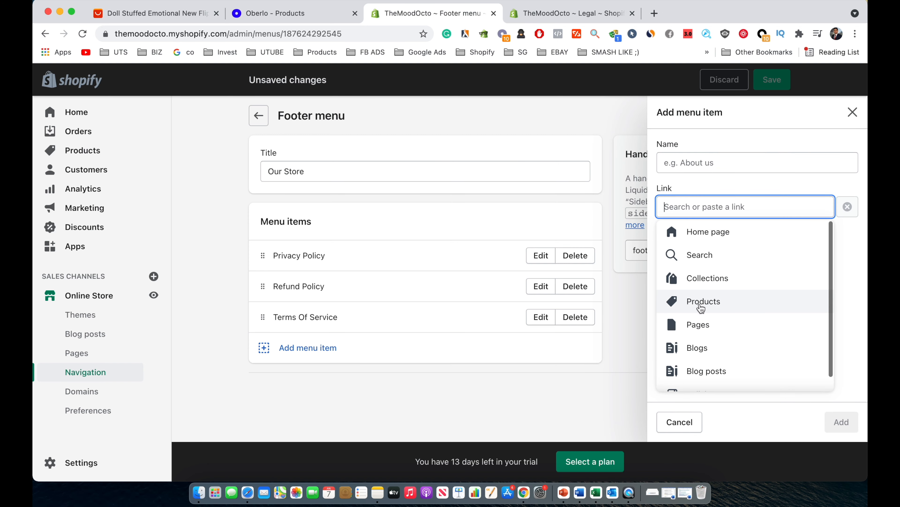
pyautogui.click(697, 322)
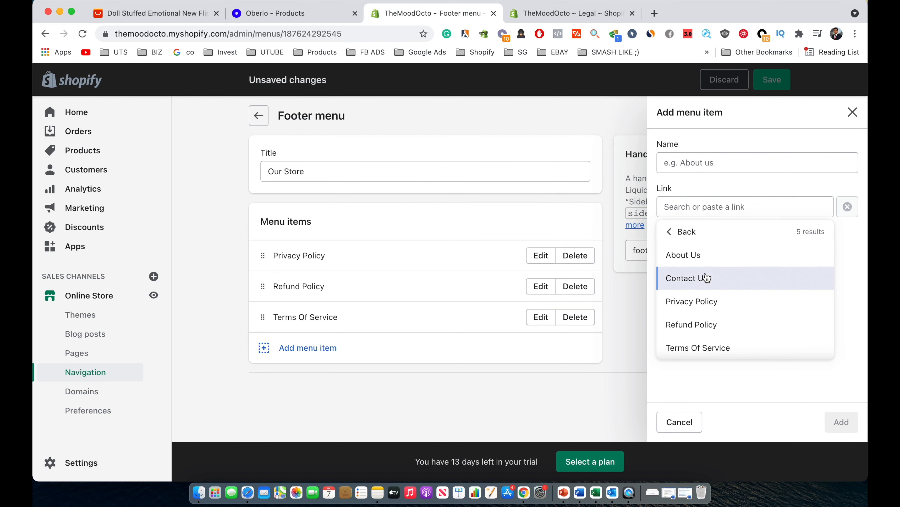
pyautogui.click(701, 278)
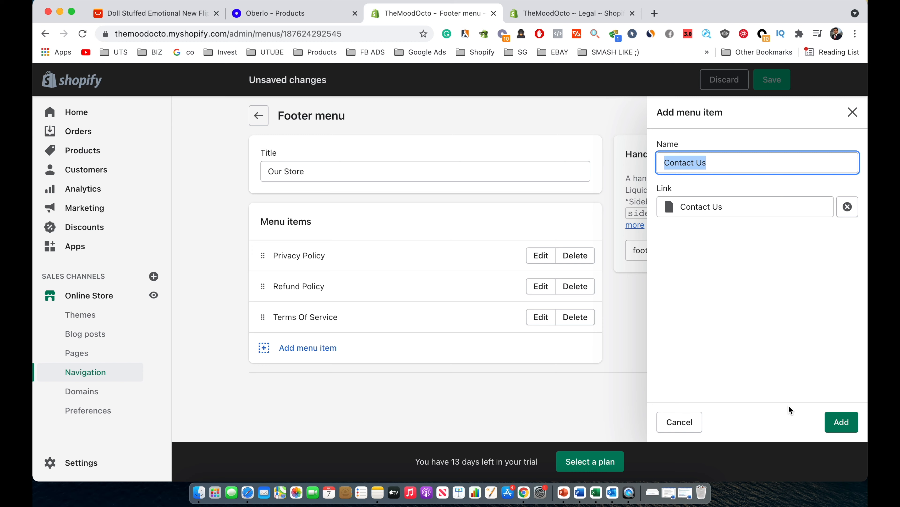
pyautogui.click(841, 421)
pyautogui.click(766, 424)
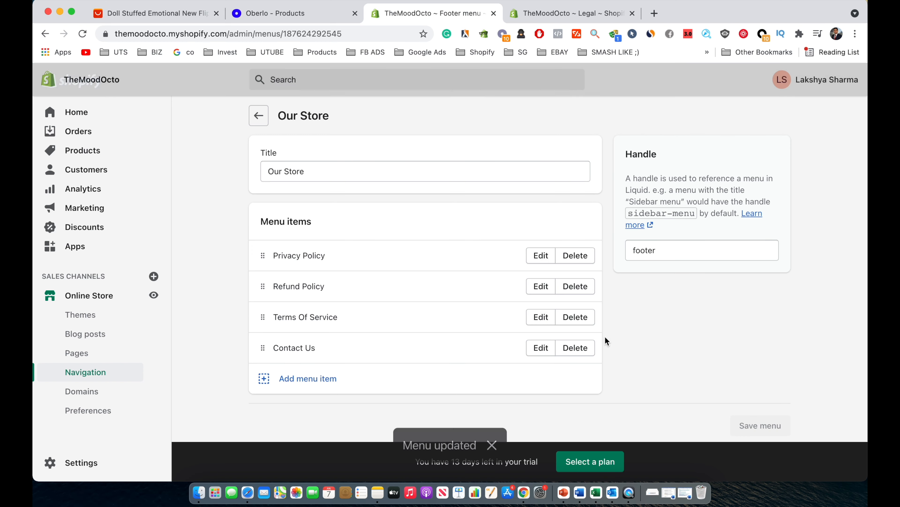
pyautogui.click(259, 120)
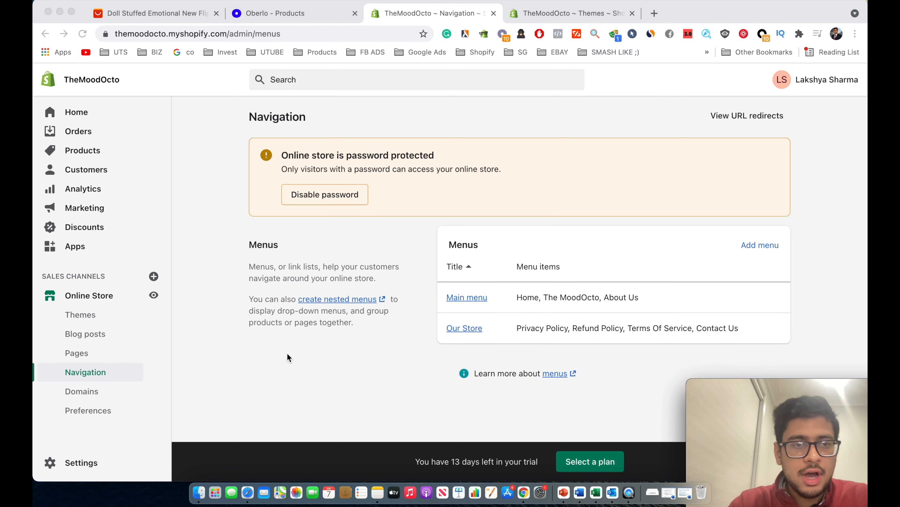
pyautogui.click(156, 295)
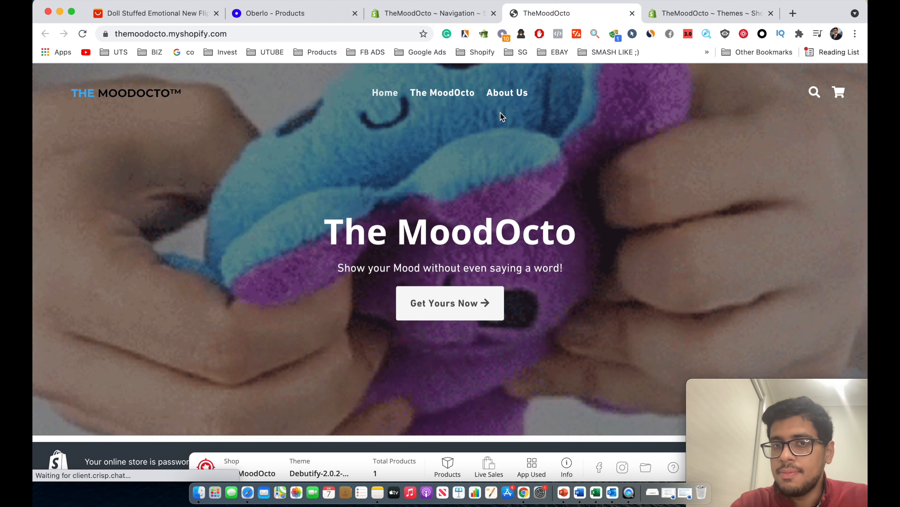
# Scroll the live storefront to check the four footer Quick Links, then close the preview.
pyautogui.scroll(-15, 496, 136)
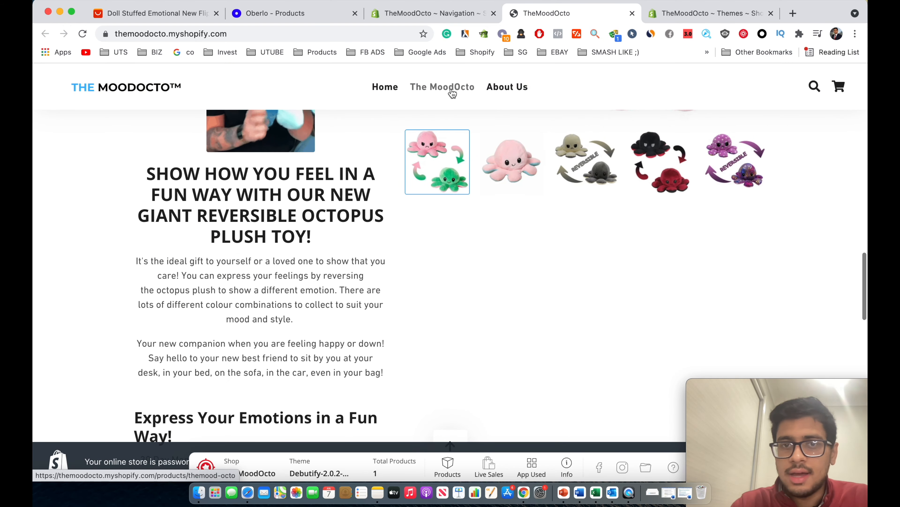
pyautogui.scroll(-15, 453, 242)
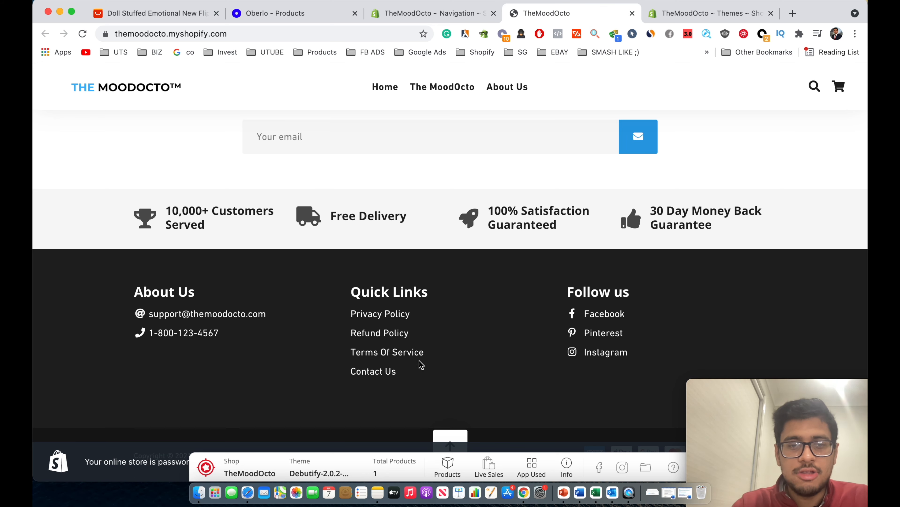
pyautogui.scroll(20, 435, 354)
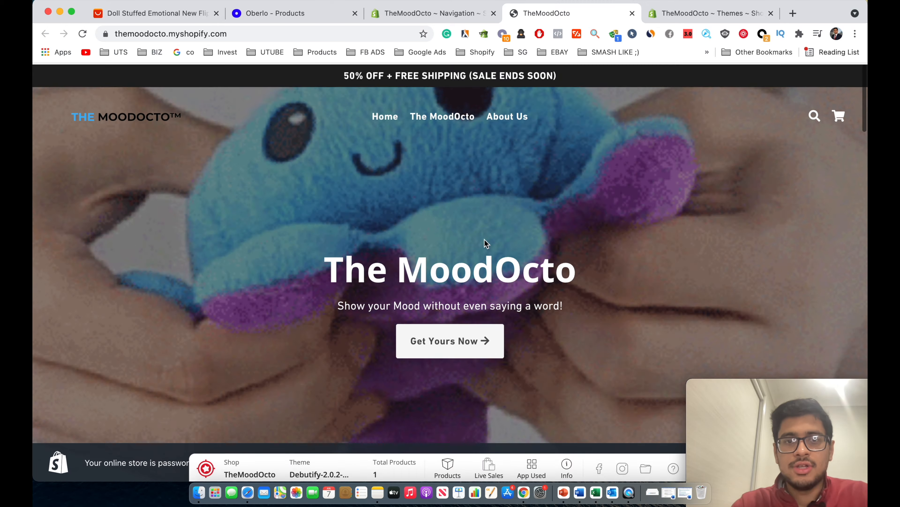
pyautogui.scroll(-5, 530, 254)
pyautogui.scroll(-10, 529, 254)
pyautogui.scroll(15, 530, 254)
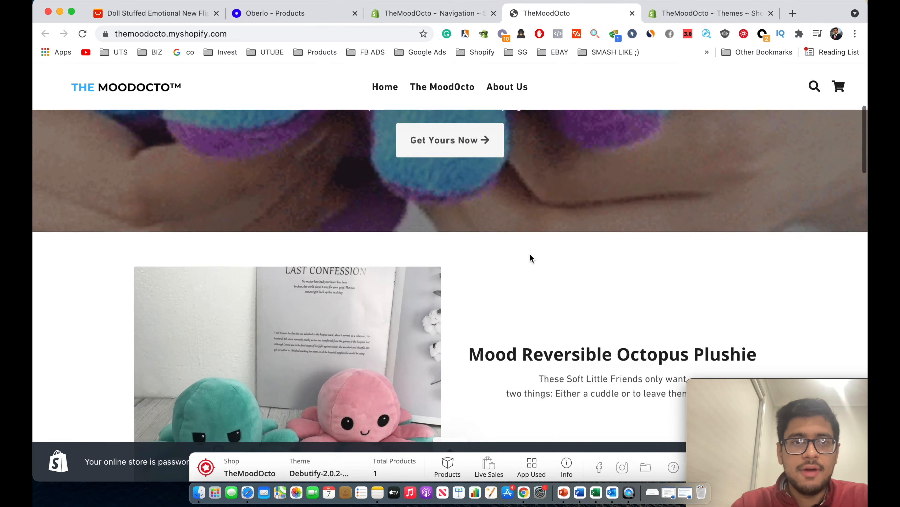
pyautogui.scroll(-12, 561, 261)
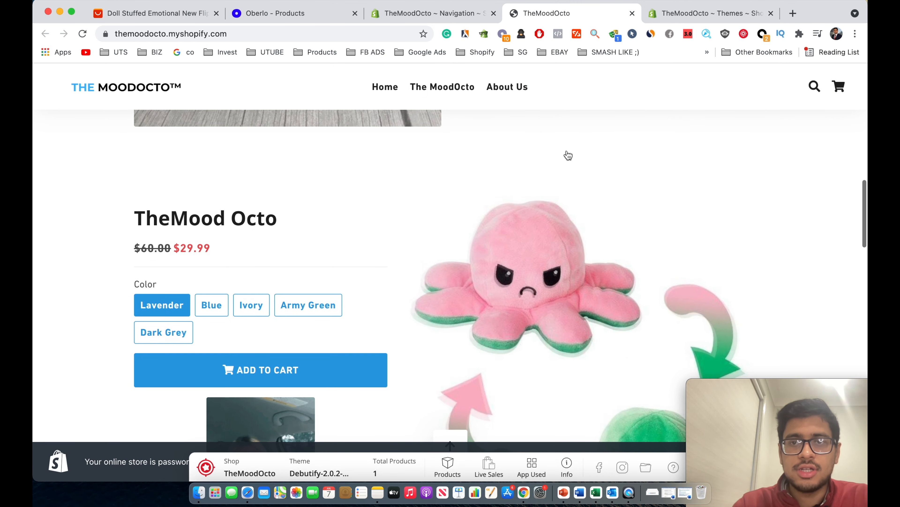
pyautogui.press('super+w')
pyautogui.scroll(-7, 575, 393)
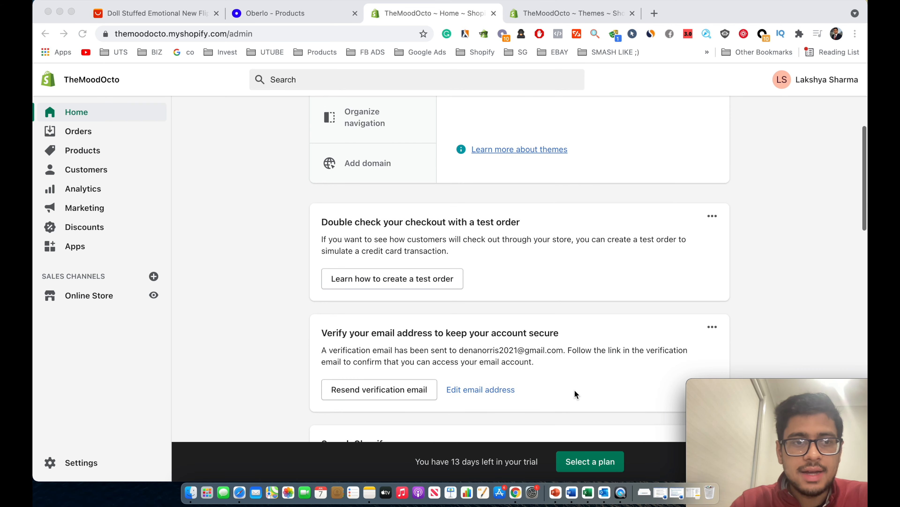
# Go to Settings > Shipping and delivery.
pyautogui.scroll(5, 574, 393)
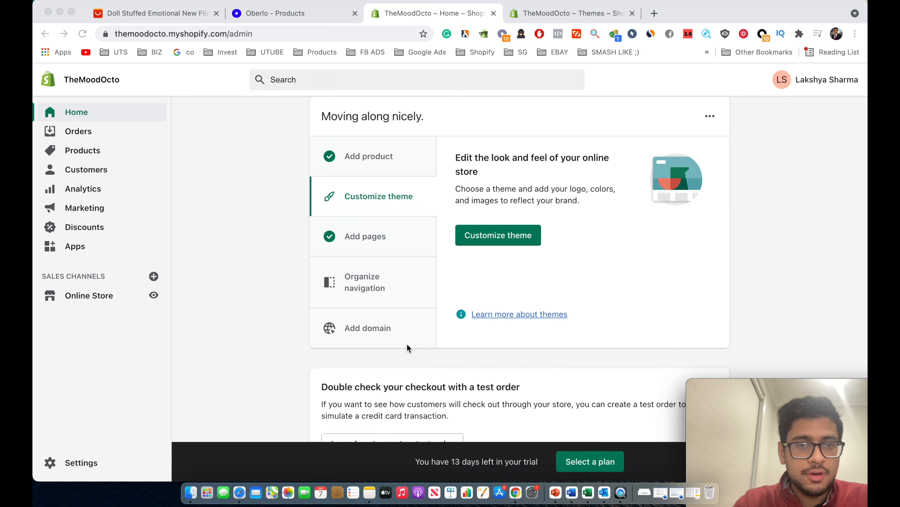
pyautogui.scroll(-4, 285, 311)
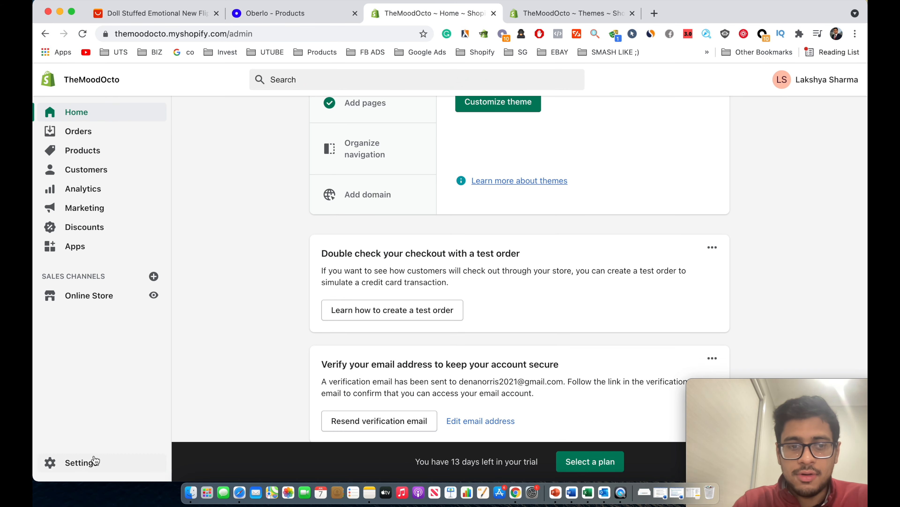
pyautogui.click(86, 461)
pyautogui.click(331, 339)
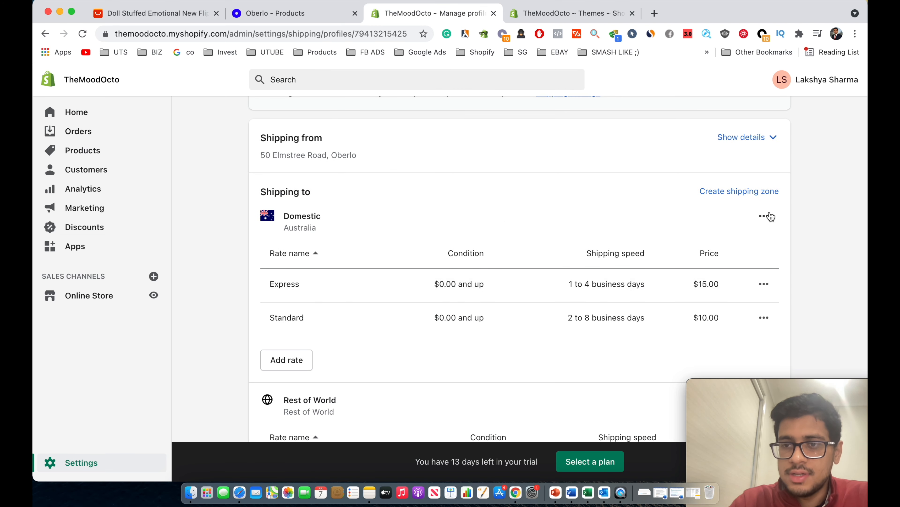
# Delete the Domestic and Rest of World shipping zones and save the profile.
pyautogui.click(764, 215)
pyautogui.click(746, 270)
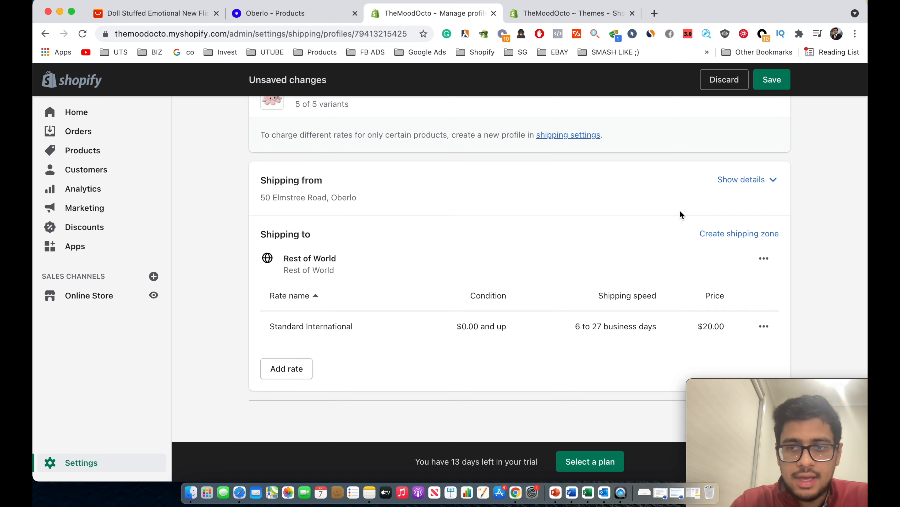
pyautogui.scroll(2, 680, 210)
pyautogui.click(764, 303)
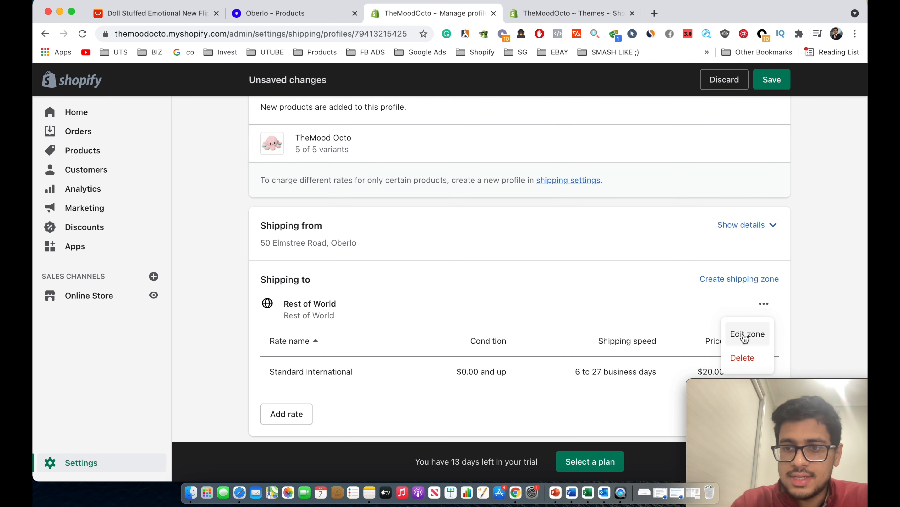
pyautogui.click(743, 356)
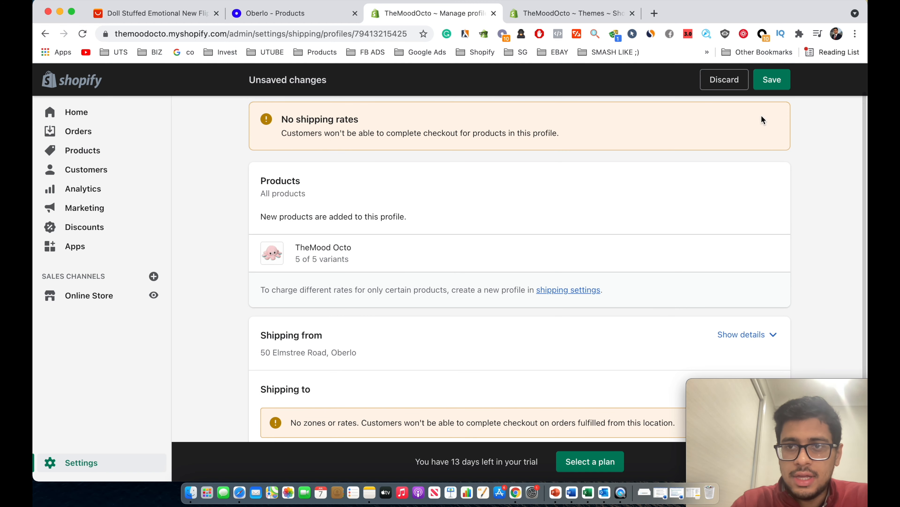
pyautogui.click(777, 84)
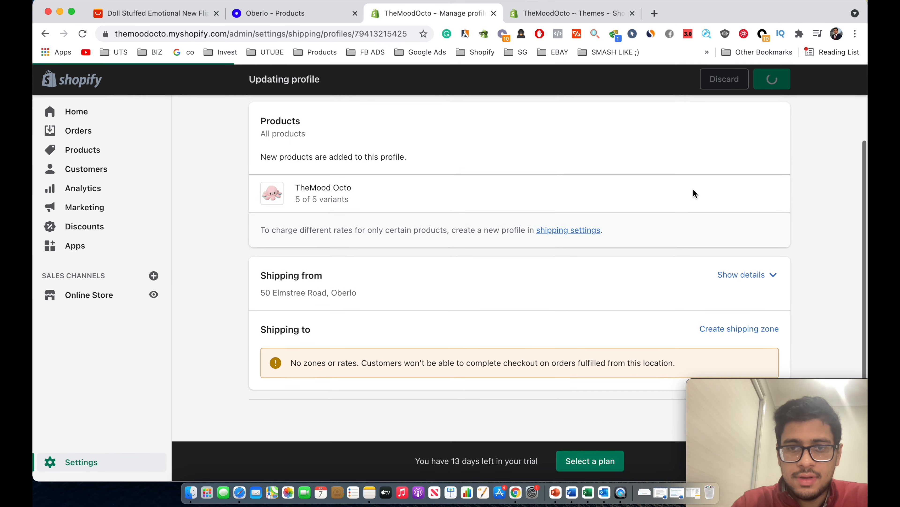
pyautogui.click(729, 327)
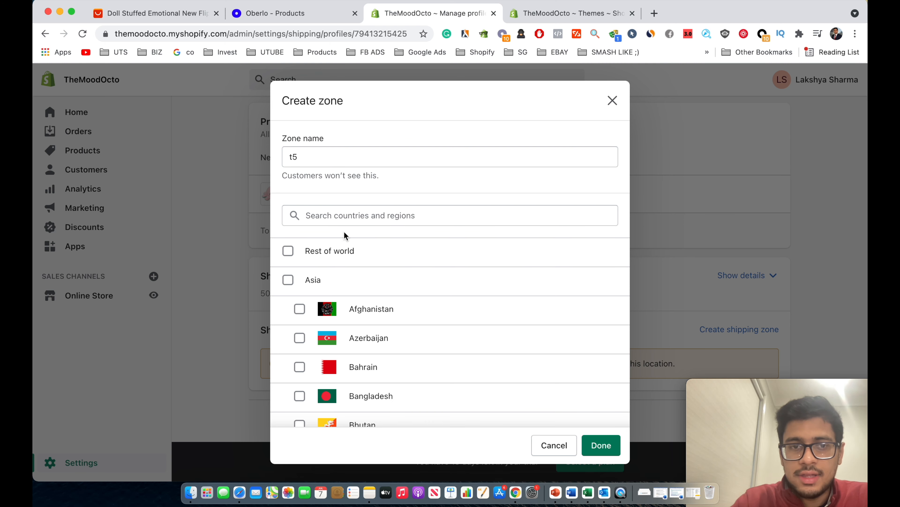
# Add all of Australia and the United States to the new t5 zone.
pyautogui.click(343, 218)
pyautogui.write('australia')
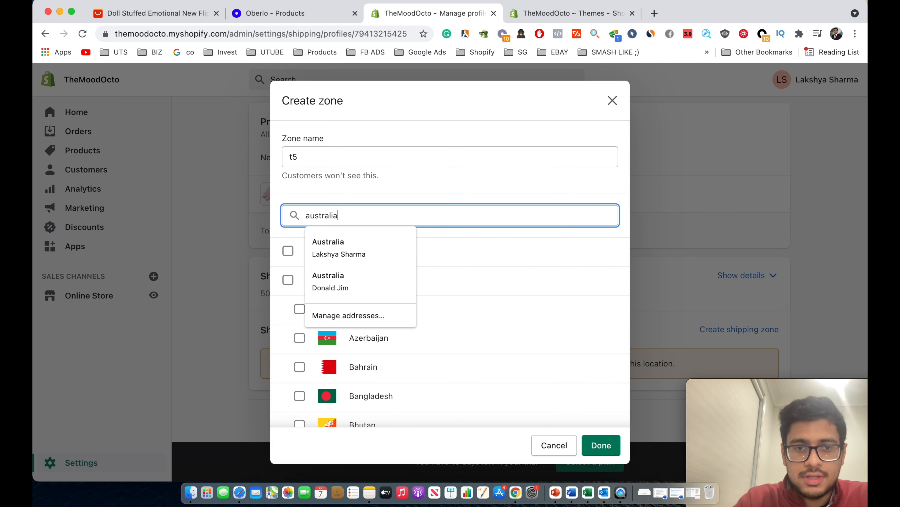
pyautogui.click(474, 244)
pyautogui.click(457, 253)
pyautogui.doubleClick(454, 209)
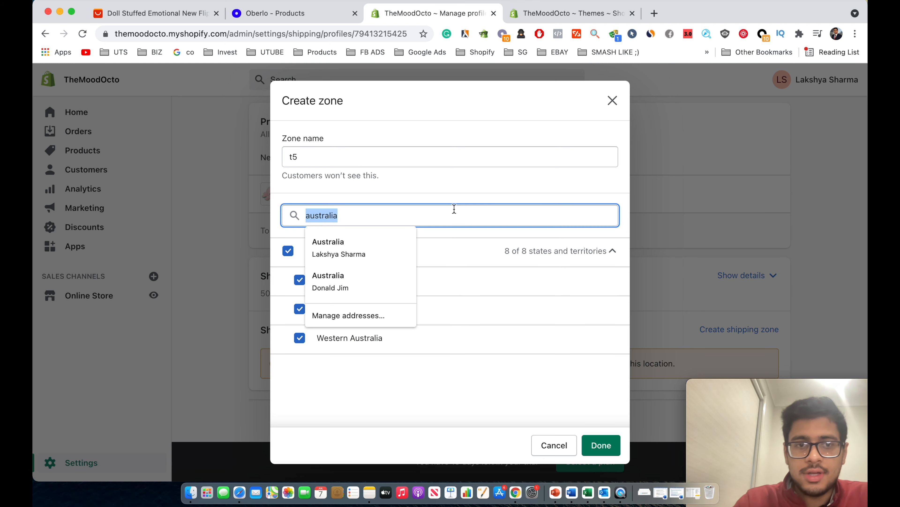
pyautogui.write('united state')
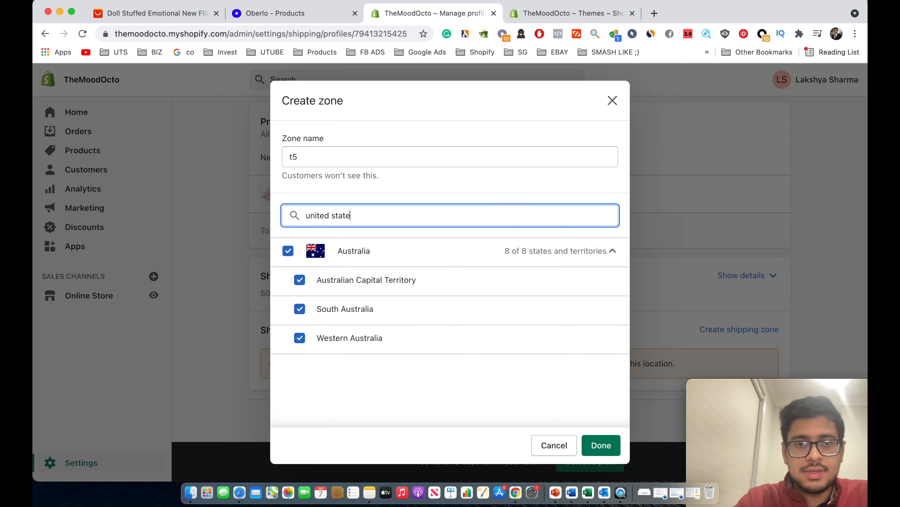
pyautogui.write('s')
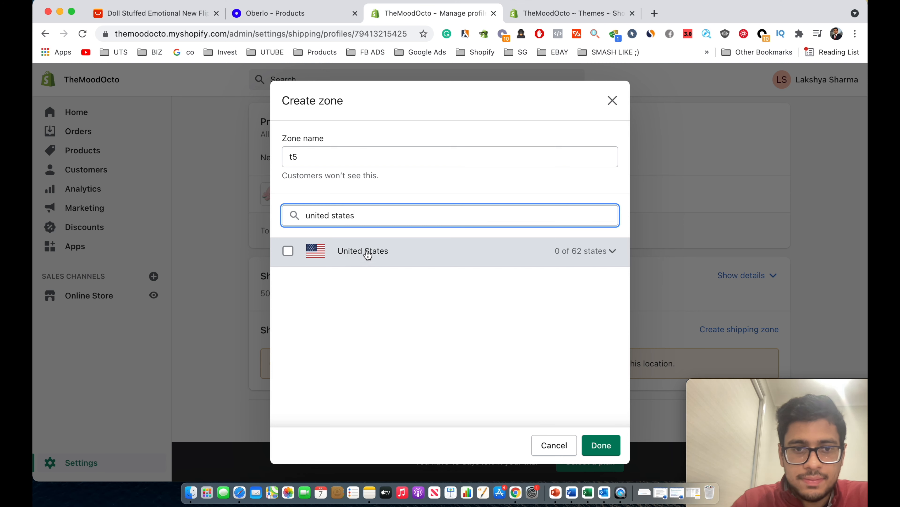
pyautogui.click(288, 251)
# Add the United Kingdom to zone t5 and finish creating it.
pyautogui.tripleClick(409, 215)
pyautogui.write('u')
pyautogui.press('BackSpace')
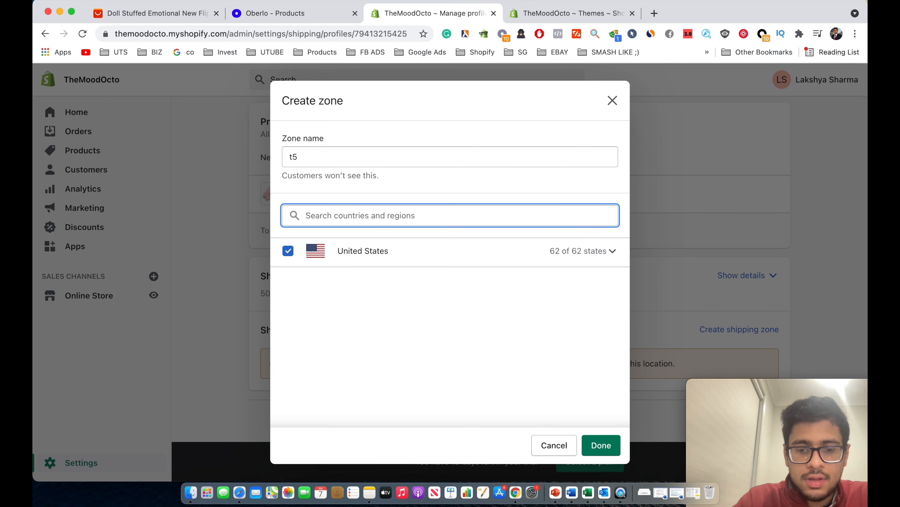
pyautogui.write('united kindo')
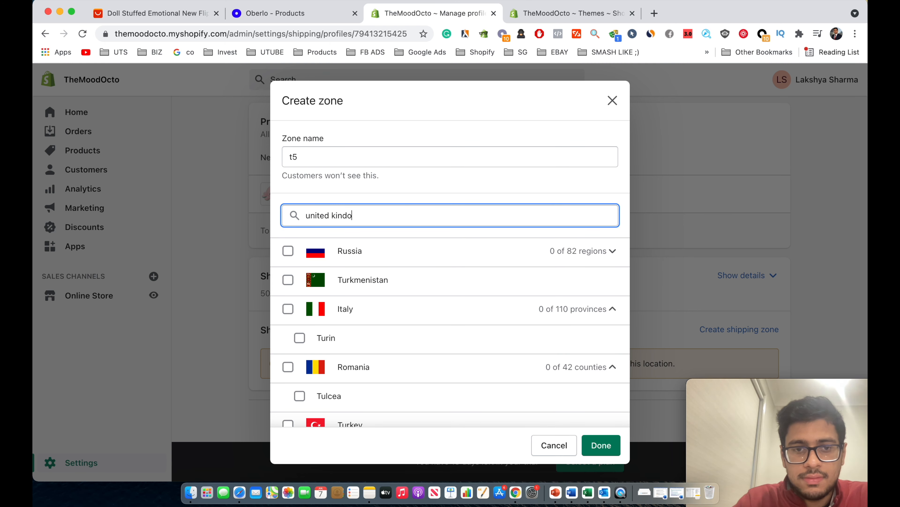
pyautogui.write('m')
pyautogui.press('BackSpace')
pyautogui.press('BackSpace')
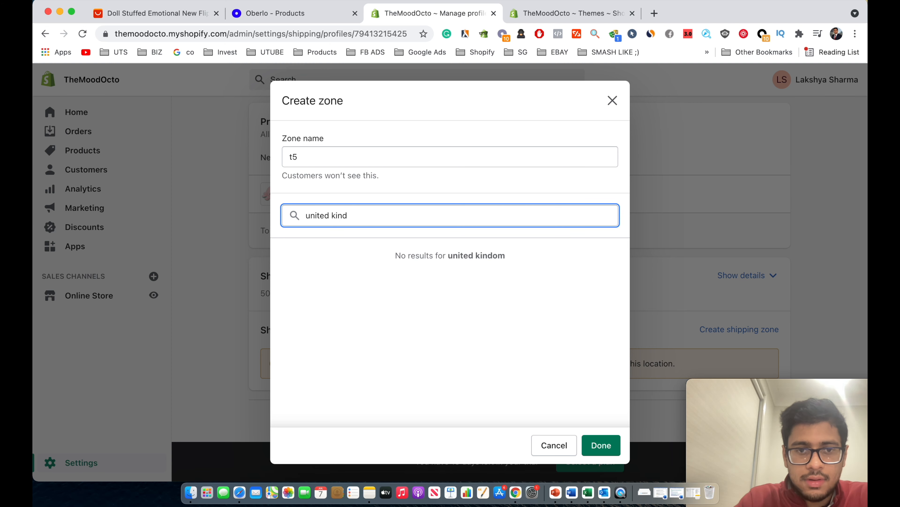
pyautogui.write('gdom')
pyautogui.click(288, 251)
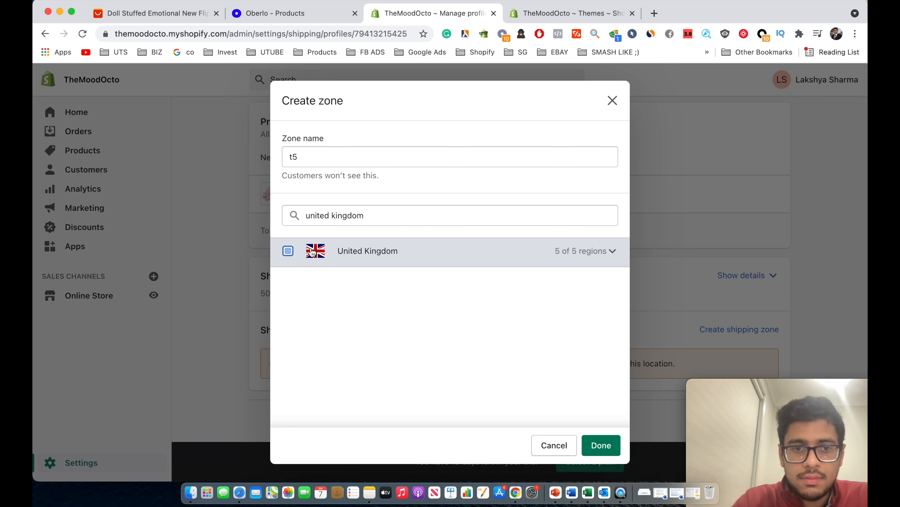
pyautogui.click(594, 446)
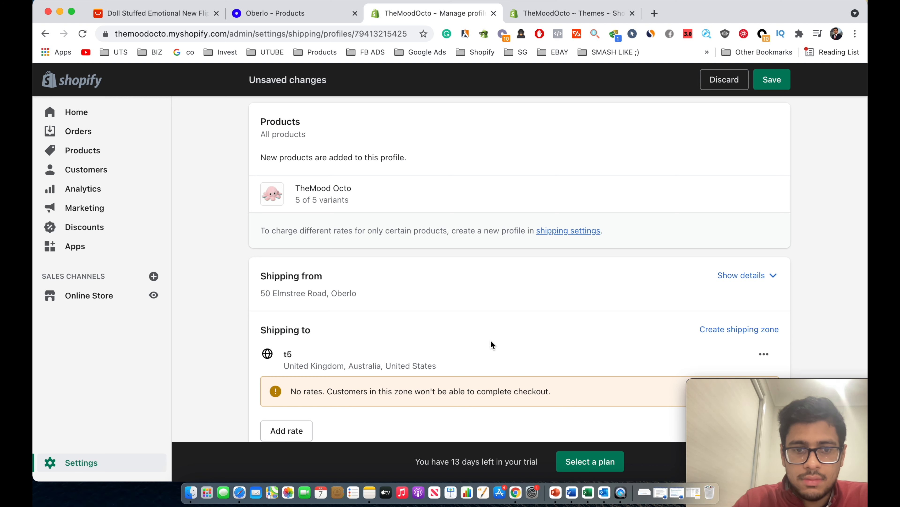
pyautogui.scroll(-2, 493, 341)
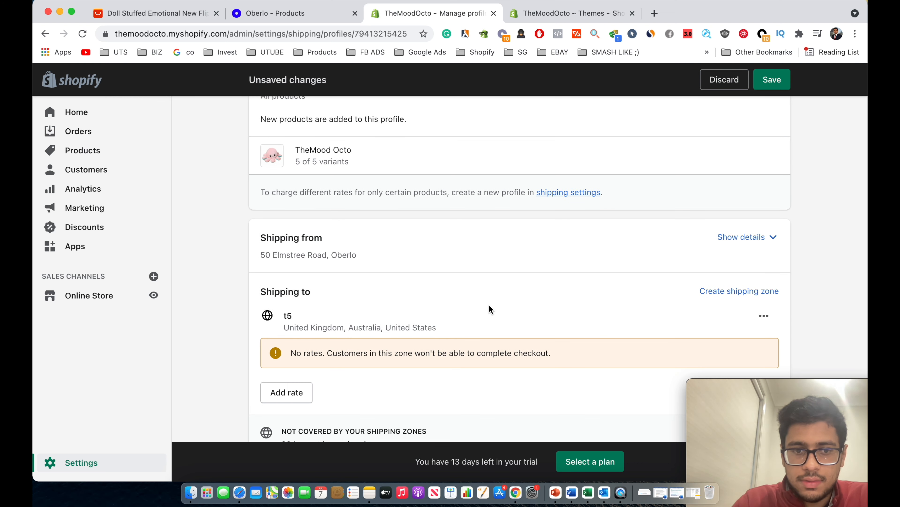
# Edit zone t5 to add Canada and New Zealand, then save the profile.
pyautogui.click(764, 316)
pyautogui.click(747, 346)
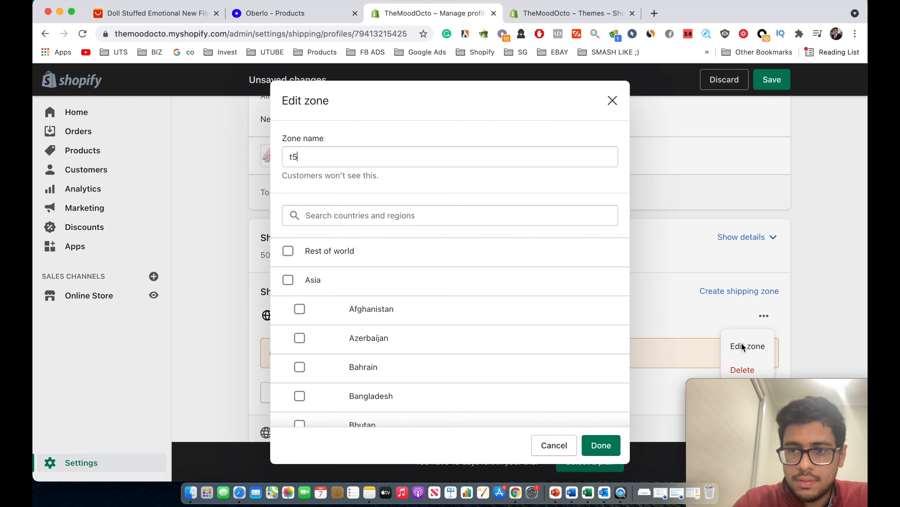
pyautogui.click(356, 213)
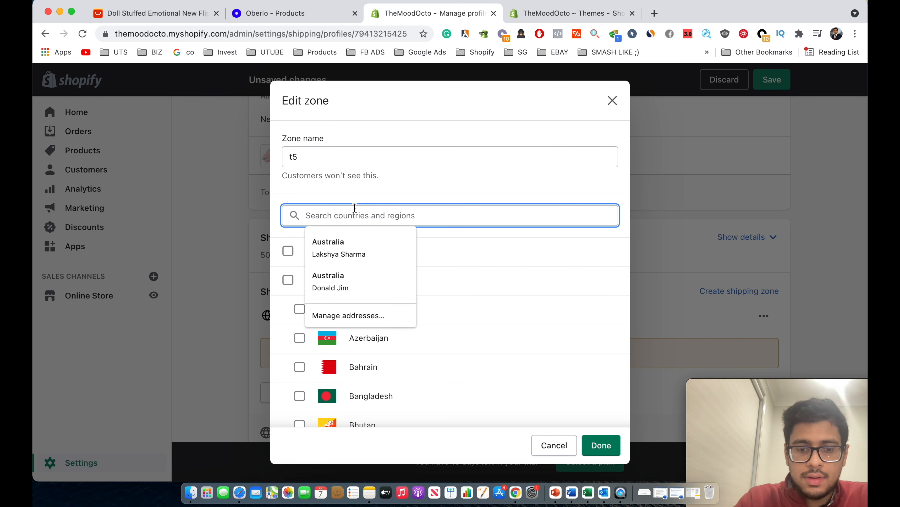
pyautogui.write('canada')
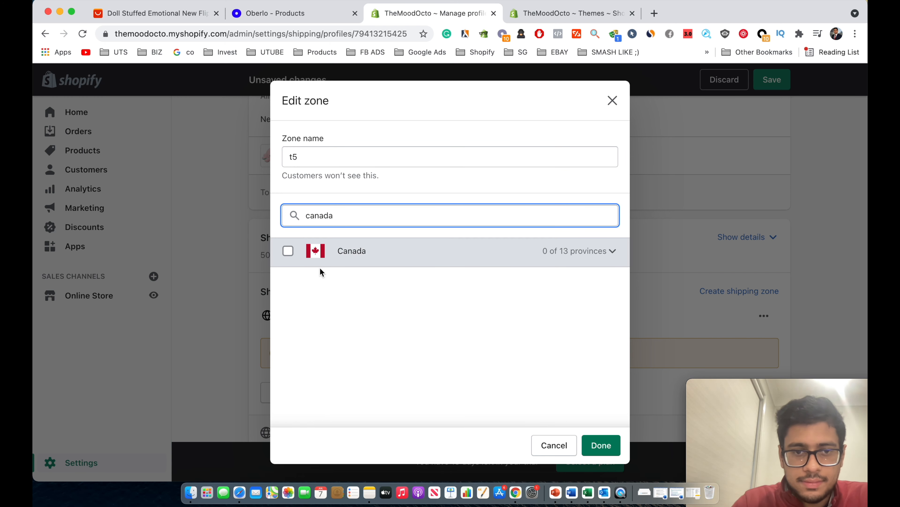
pyautogui.click(288, 252)
pyautogui.doubleClick(347, 223)
pyautogui.write('new zeal')
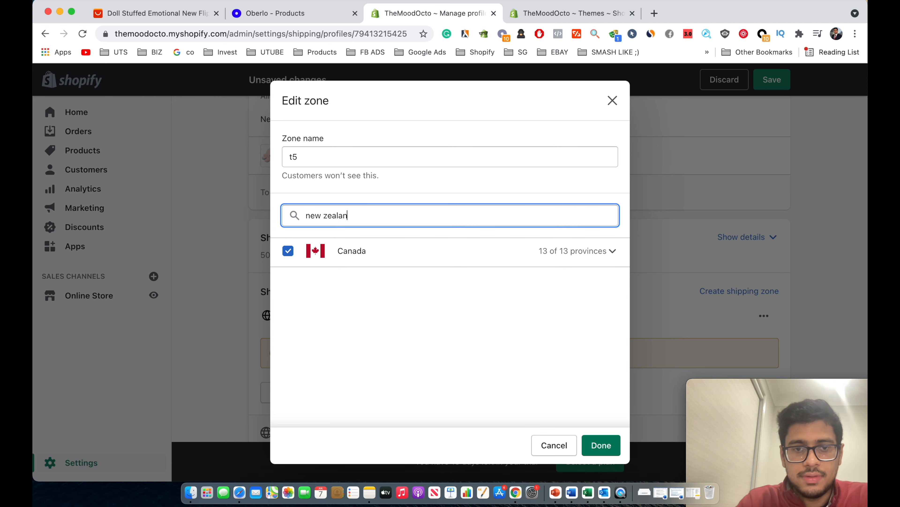
pyautogui.click(553, 251)
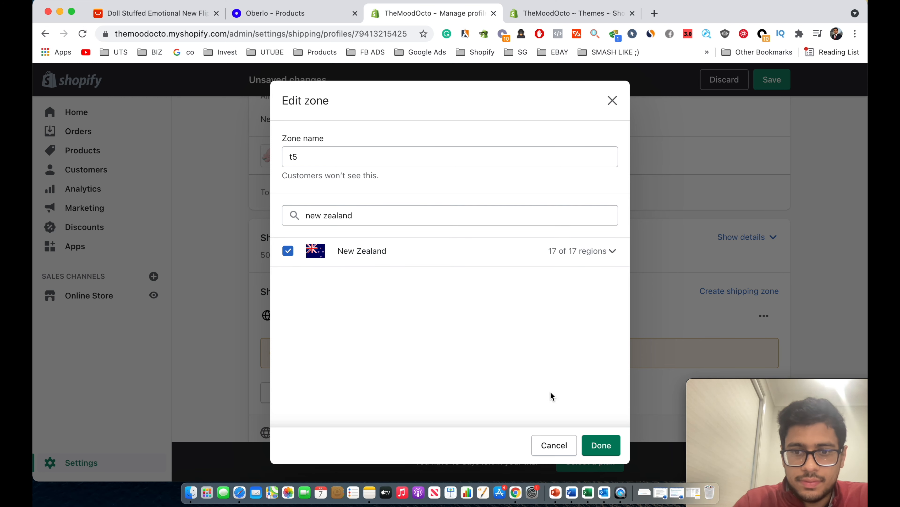
pyautogui.click(602, 445)
pyautogui.click(778, 82)
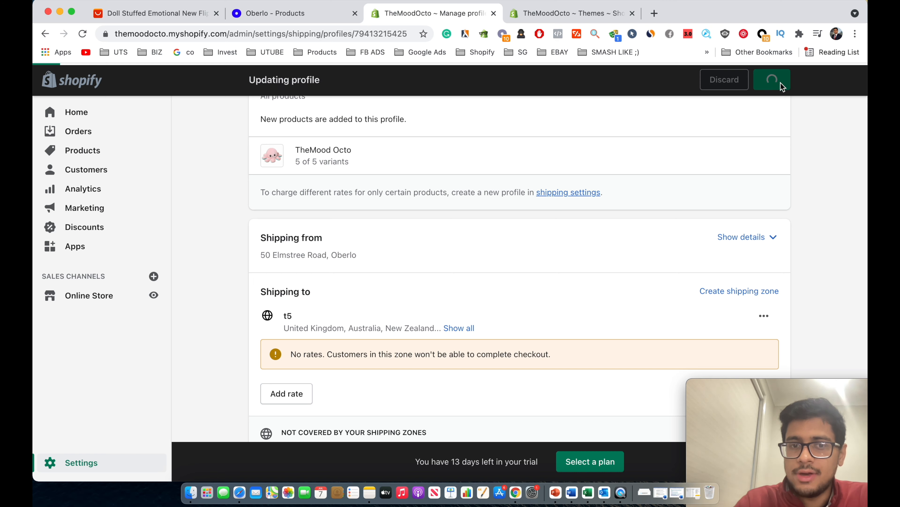
# Add a free Standard Shipping rate to zone t5.
pyautogui.scroll(-2, 670, 292)
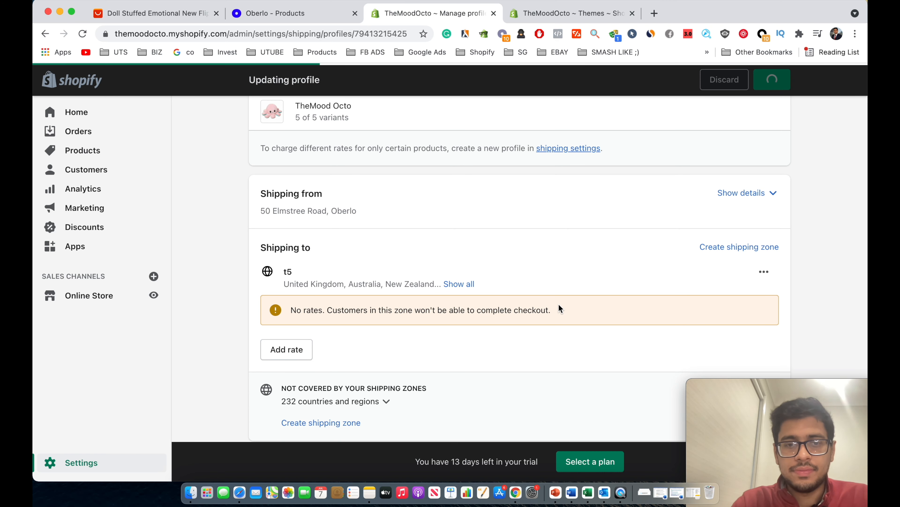
pyautogui.click(295, 351)
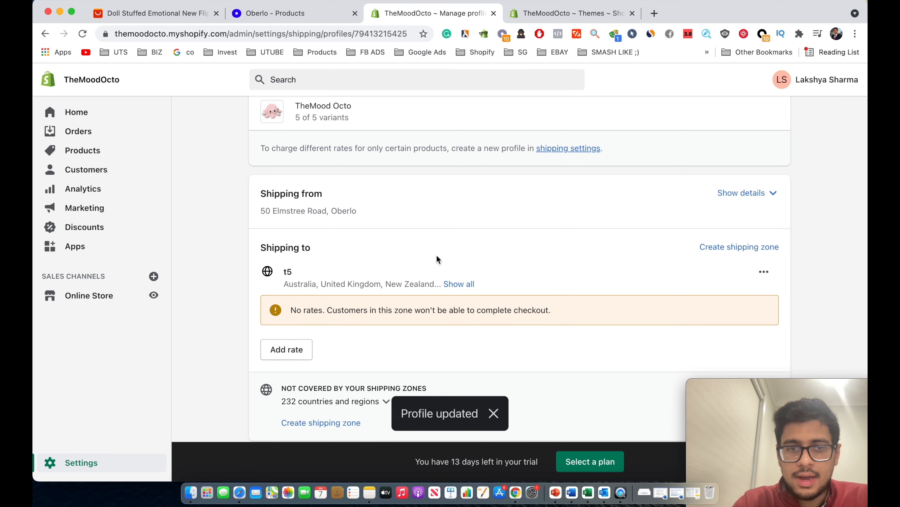
pyautogui.scroll(-1, 387, 305)
pyautogui.scroll(-2, 387, 306)
pyautogui.click(289, 298)
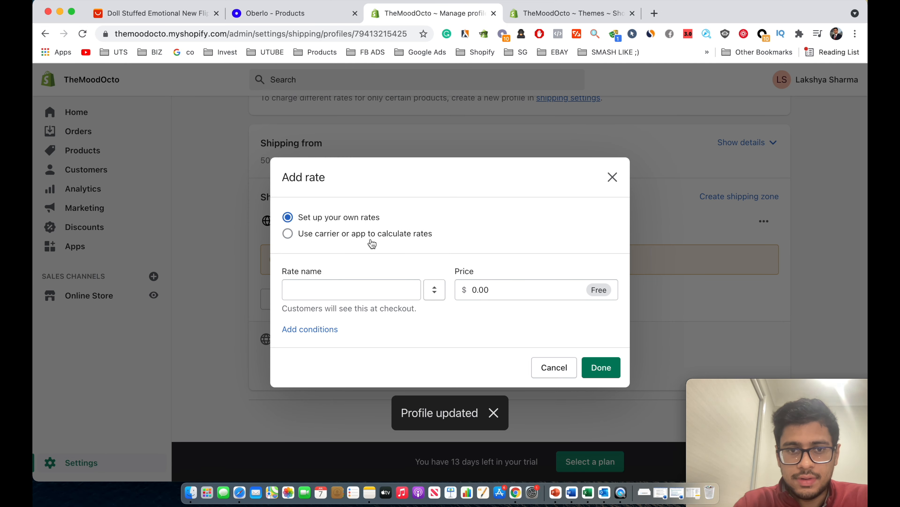
pyautogui.click(355, 285)
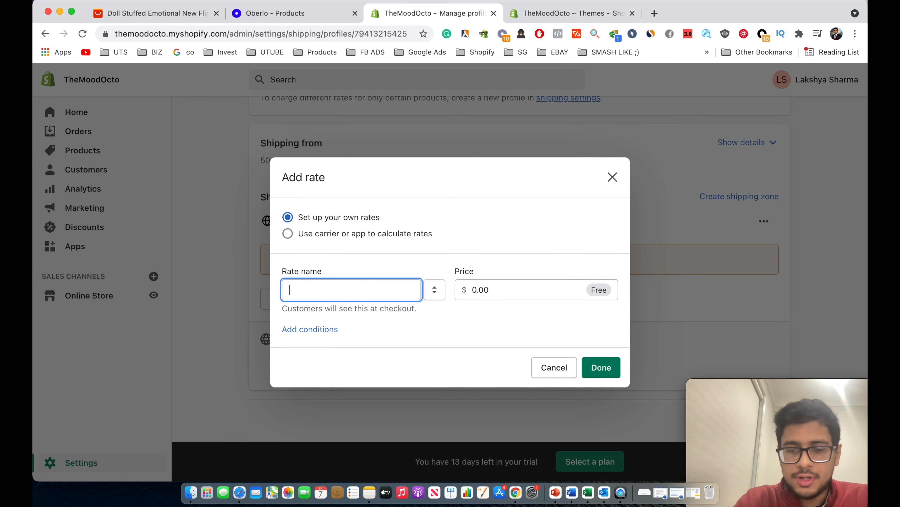
pyautogui.write('Standard S')
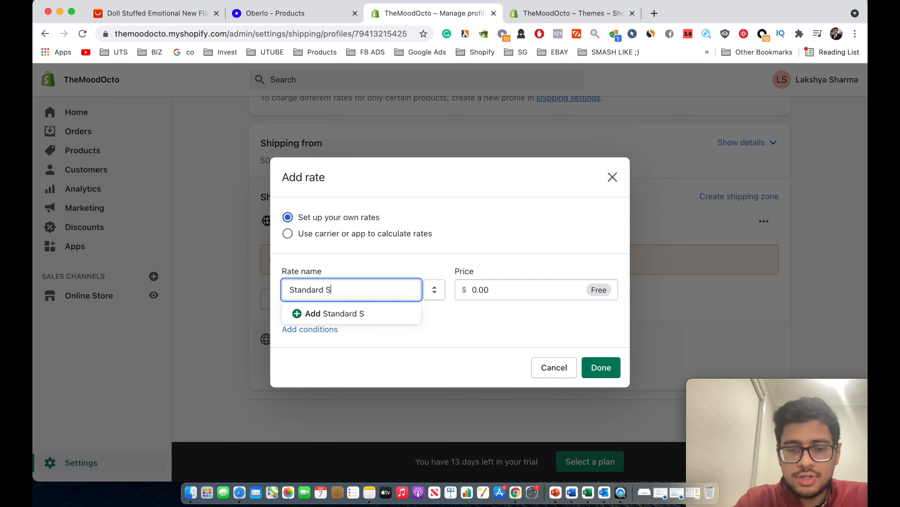
pyautogui.write('hipping')
pyautogui.click(601, 368)
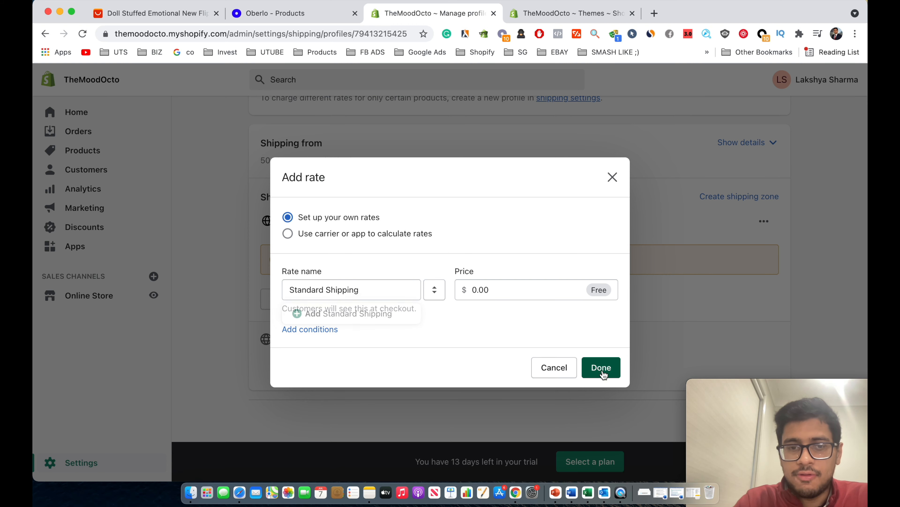
# Add a $3.95 Priority + Insured rate to zone t5 and save.
pyautogui.click(302, 333)
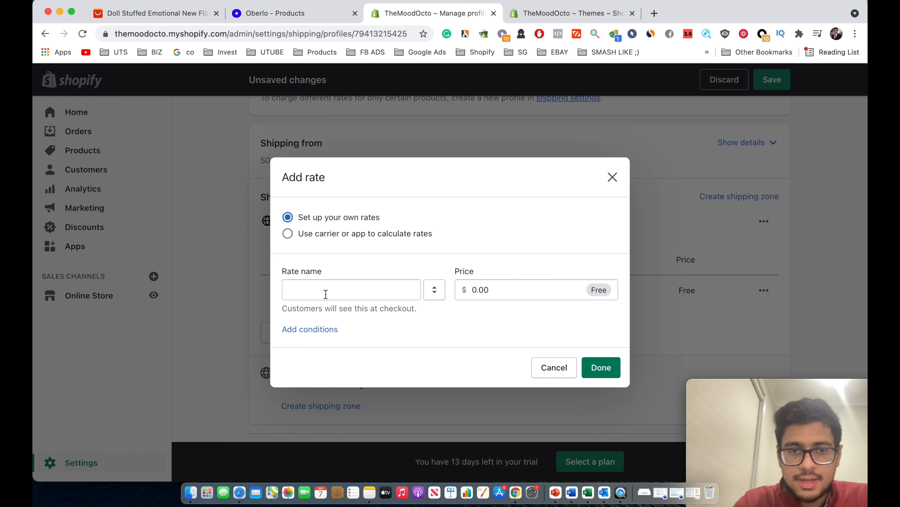
pyautogui.click(327, 286)
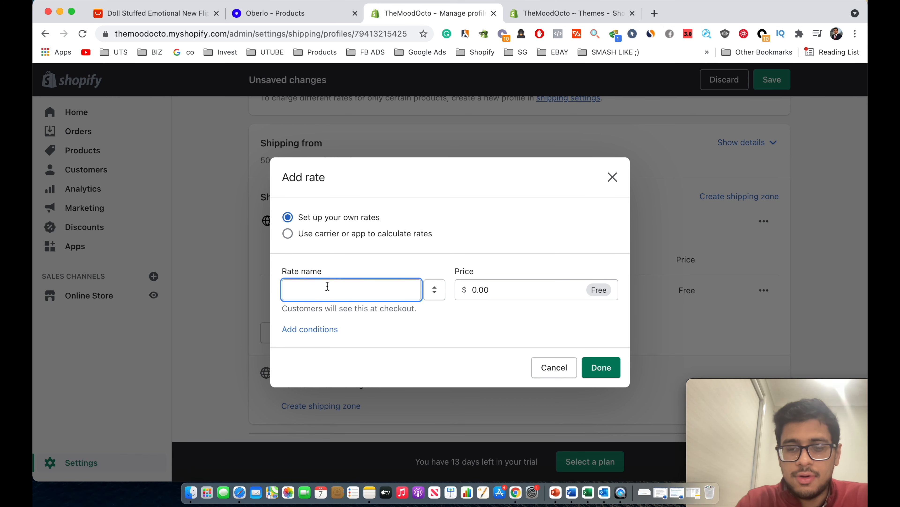
pyautogui.write('Priority + Insured')
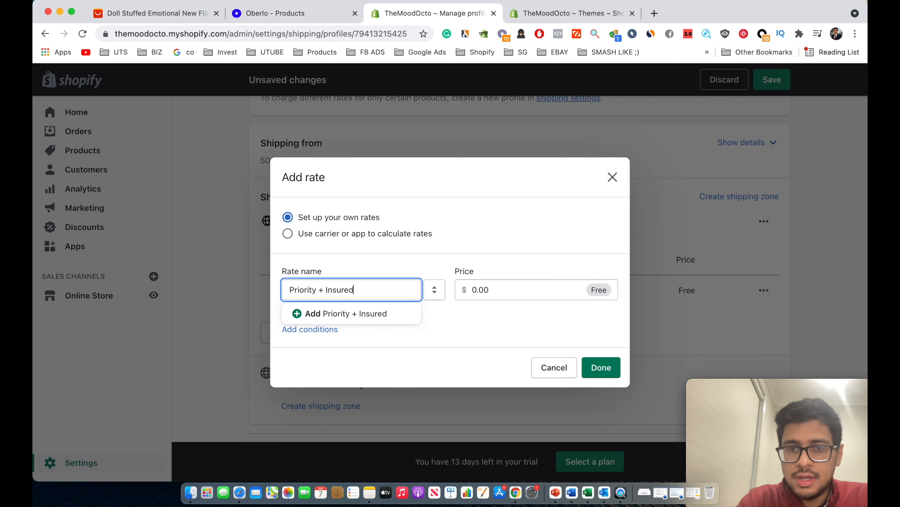
pyautogui.press('Tab')
pyautogui.write('3')
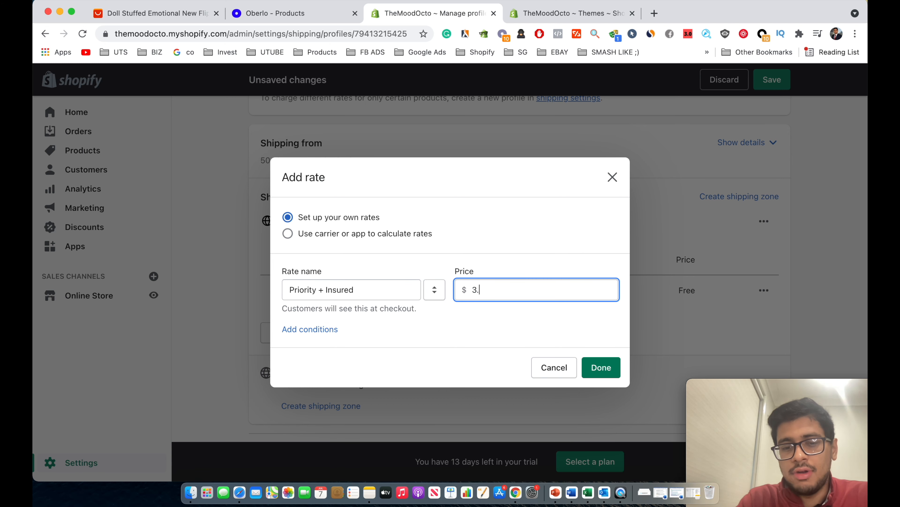
pyautogui.click(602, 371)
pyautogui.scroll(-3, 616, 366)
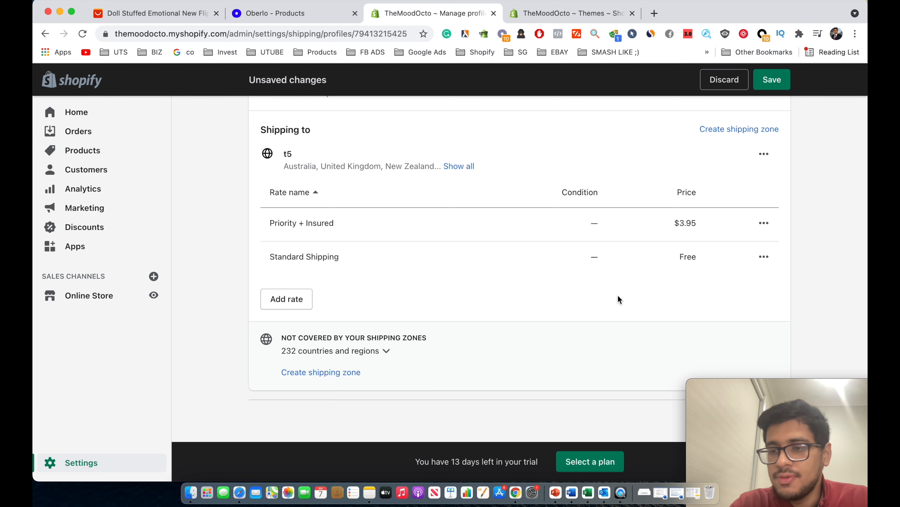
pyautogui.click(770, 81)
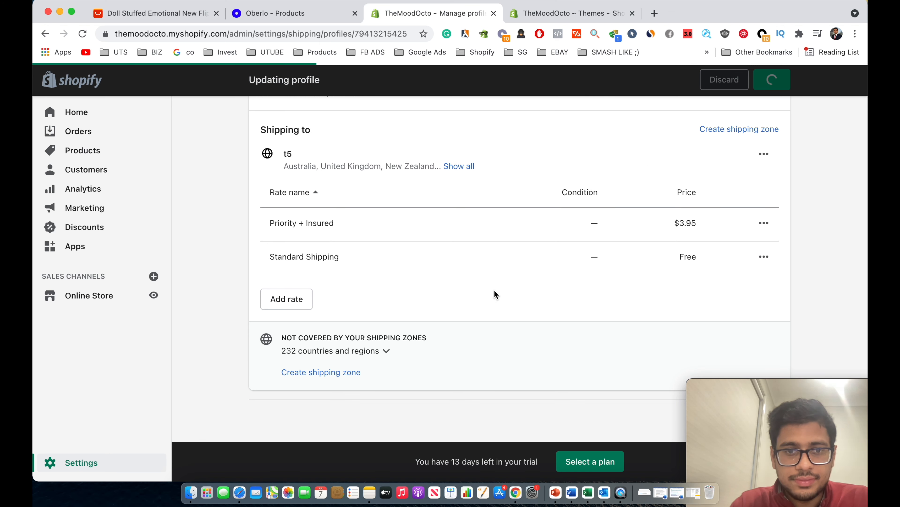
pyautogui.scroll(6, 495, 290)
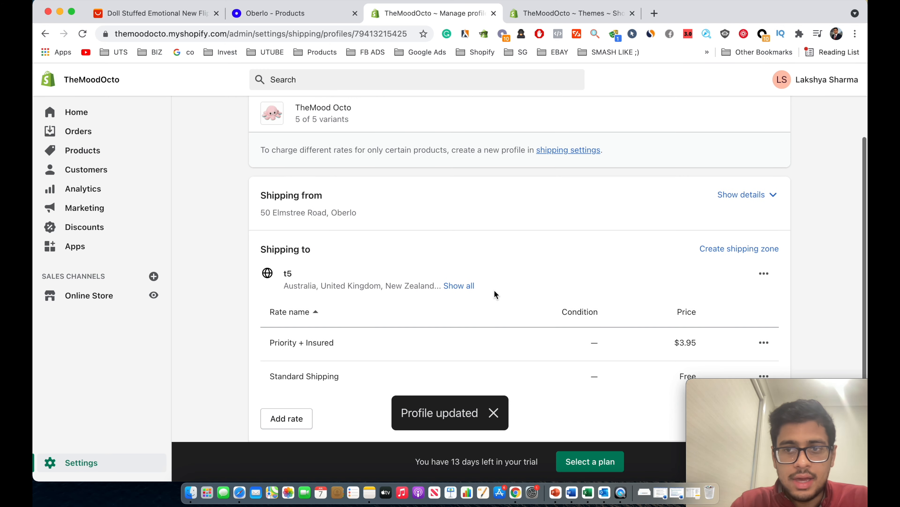
pyautogui.scroll(-7, 494, 290)
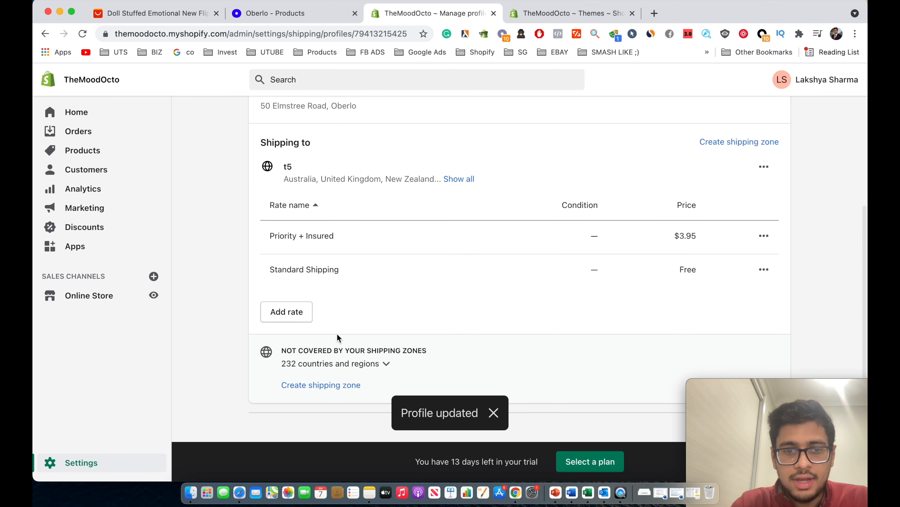
# Create a Rest of the World zone covering all remaining countries.
pyautogui.click(327, 371)
pyautogui.click(341, 248)
pyautogui.click(372, 159)
pyautogui.write('Rest of the World')
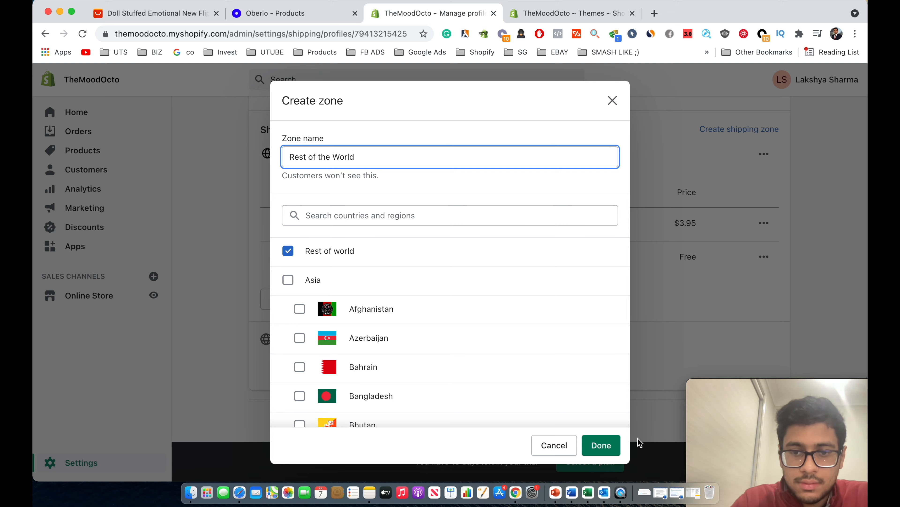
pyautogui.click(602, 445)
# Add a free Standard Shipping rate to the Rest of the World zone.
pyautogui.scroll(-2, 546, 388)
pyautogui.click(298, 368)
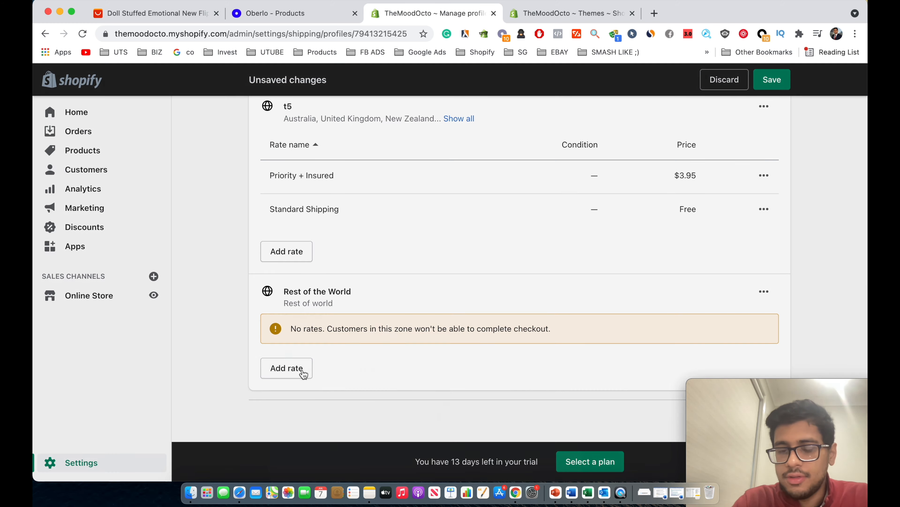
pyautogui.click(342, 283)
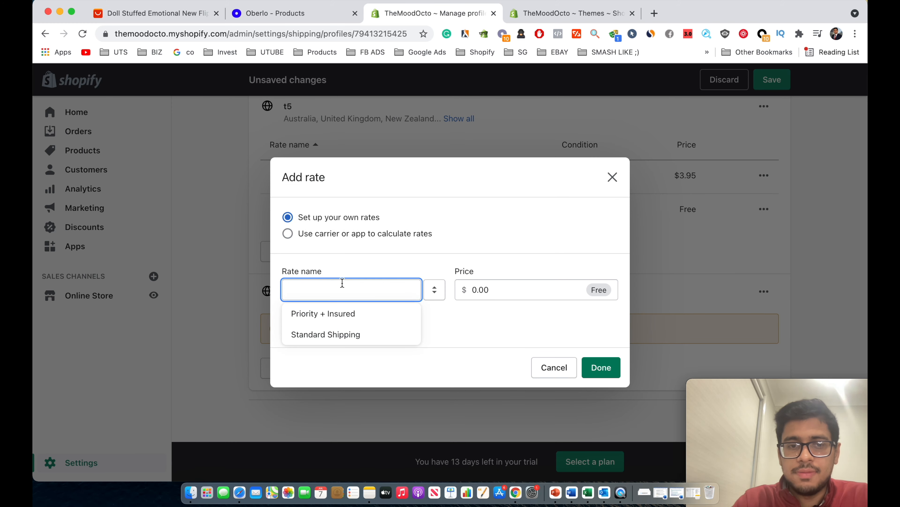
pyautogui.click(328, 335)
pyautogui.click(502, 286)
pyautogui.click(601, 369)
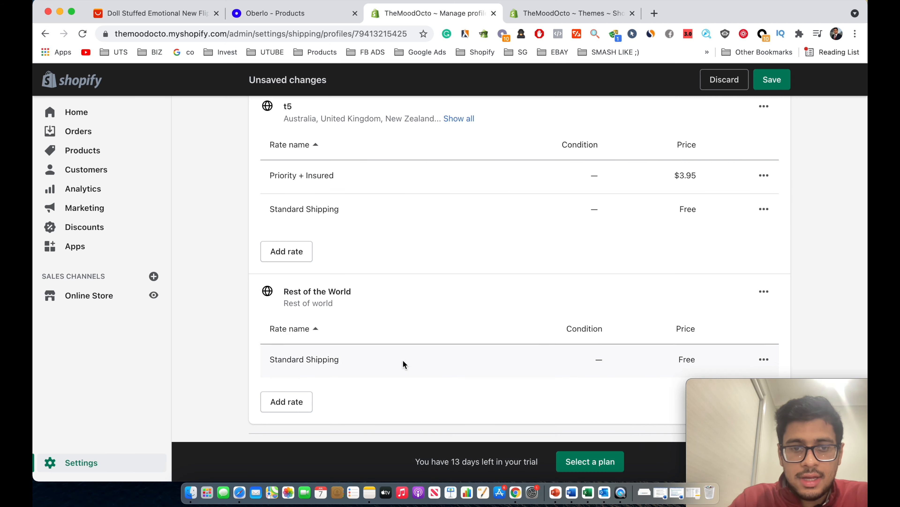
pyautogui.scroll(-2, 507, 362)
# Add a $7.95 Priority + Insured rate to Rest of the World and save.
pyautogui.click(287, 367)
pyautogui.click(340, 282)
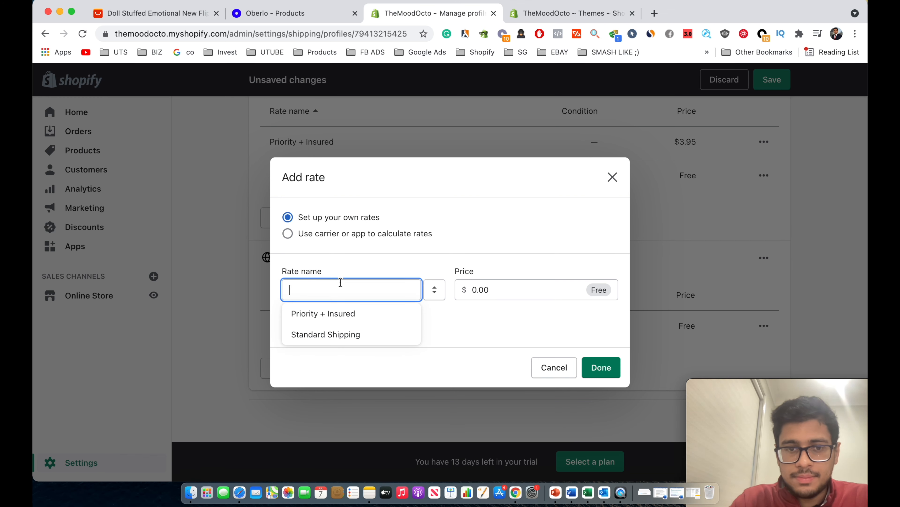
pyautogui.click(324, 314)
pyautogui.click(520, 288)
pyautogui.press('BackSpace')
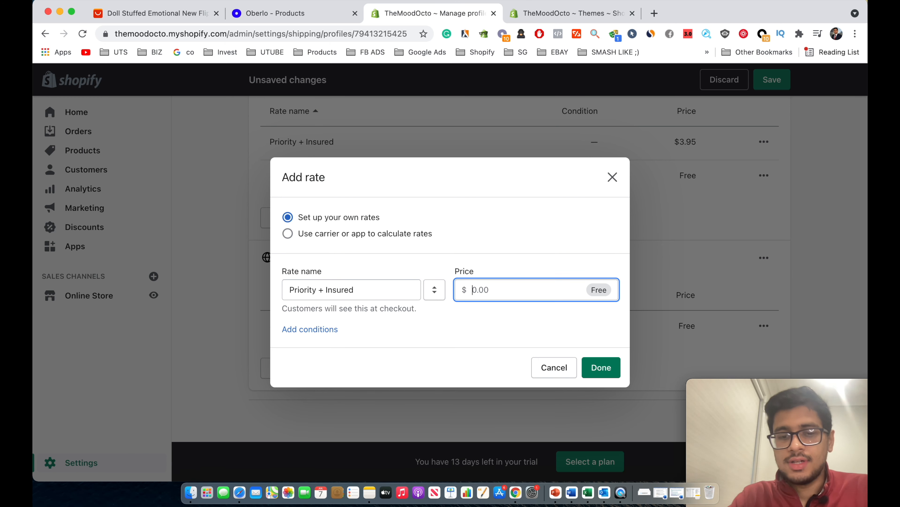
pyautogui.write('7.95')
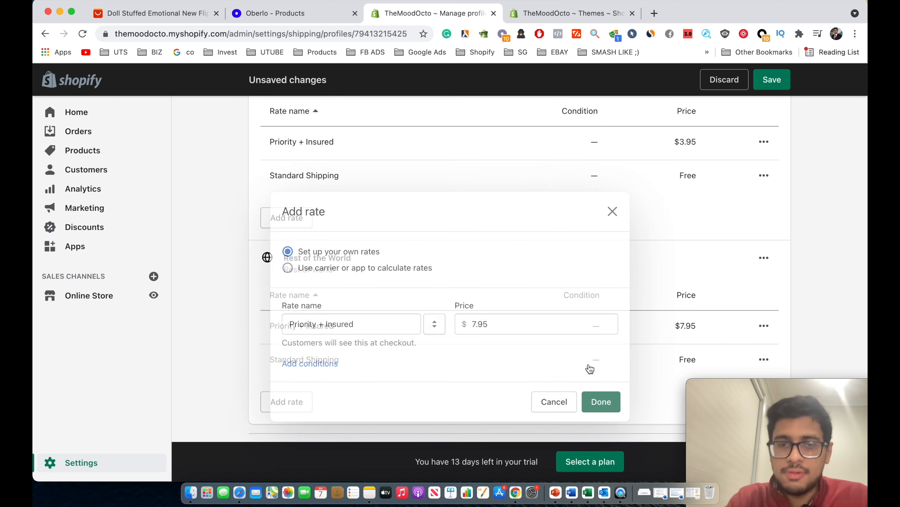
pyautogui.click(601, 367)
pyautogui.click(772, 80)
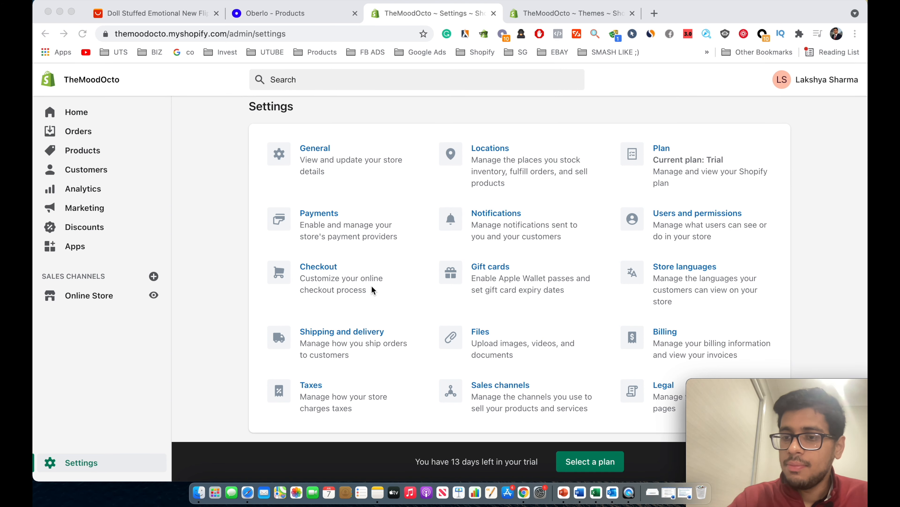
pyautogui.click(401, 191)
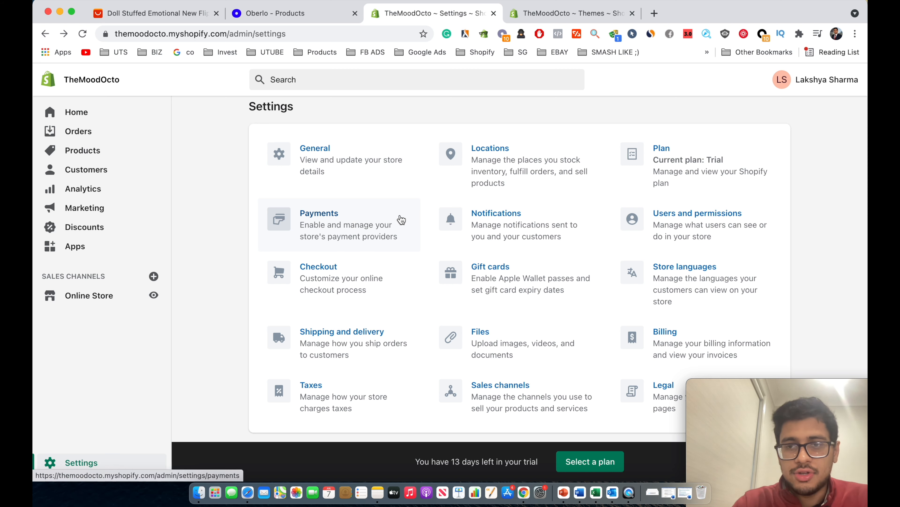
pyautogui.click(401, 219)
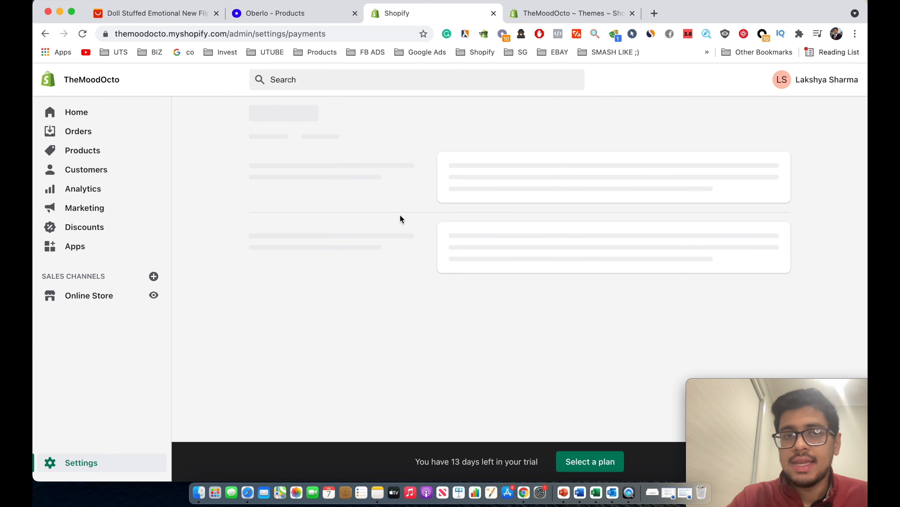
pyautogui.scroll(-3, 400, 216)
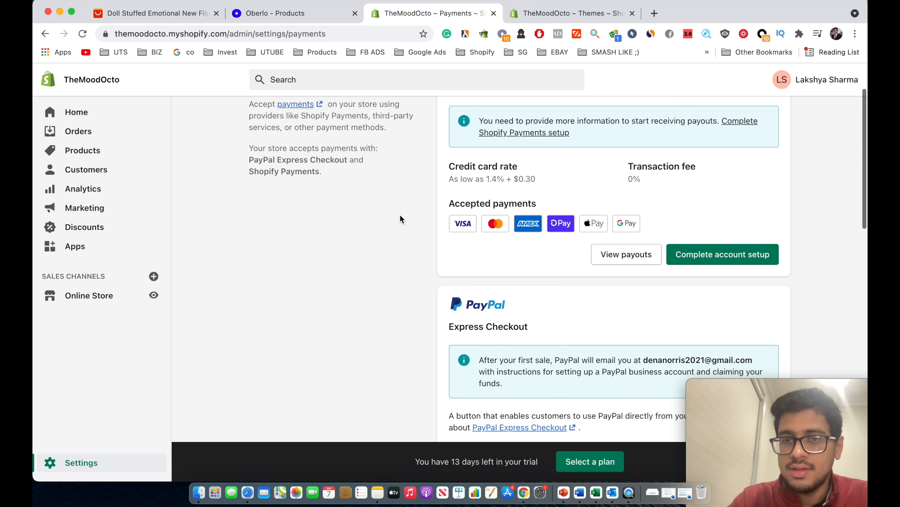
pyautogui.scroll(3, 429, 220)
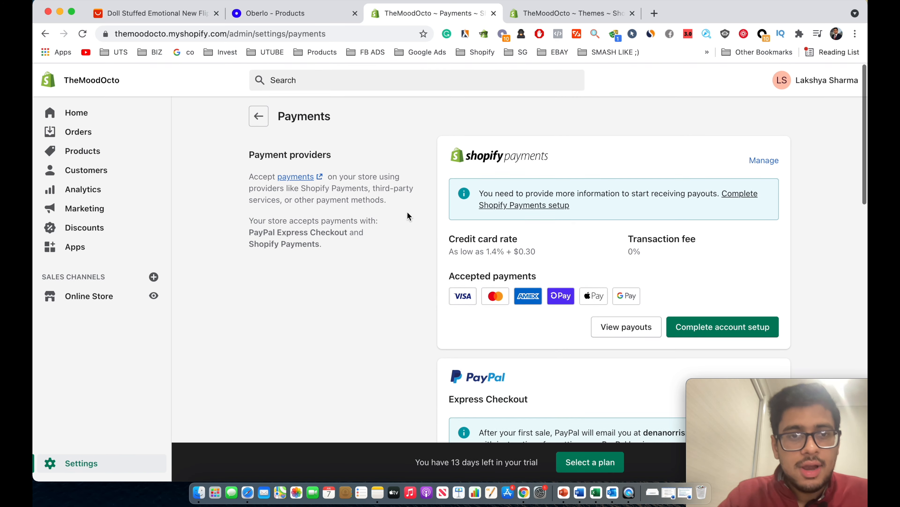
pyautogui.click(259, 116)
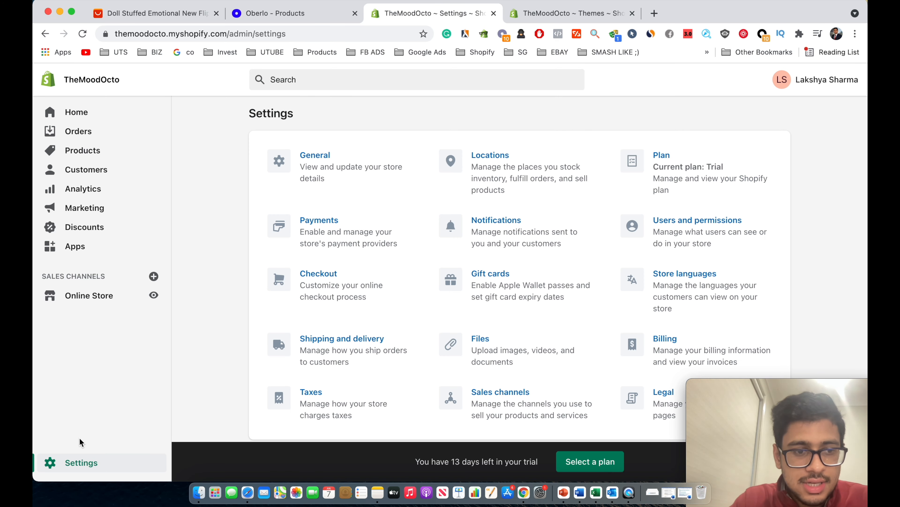
pyautogui.click(297, 234)
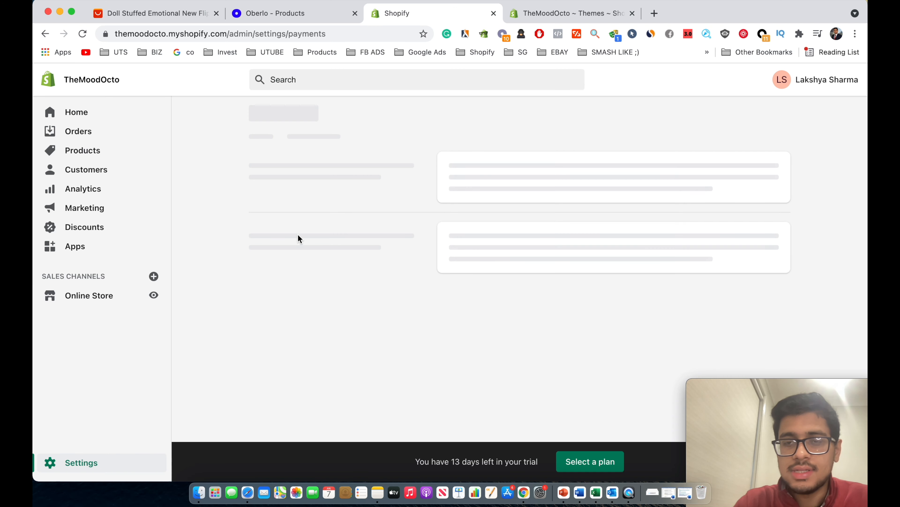
pyautogui.scroll(-3, 476, 226)
pyautogui.scroll(3, 595, 141)
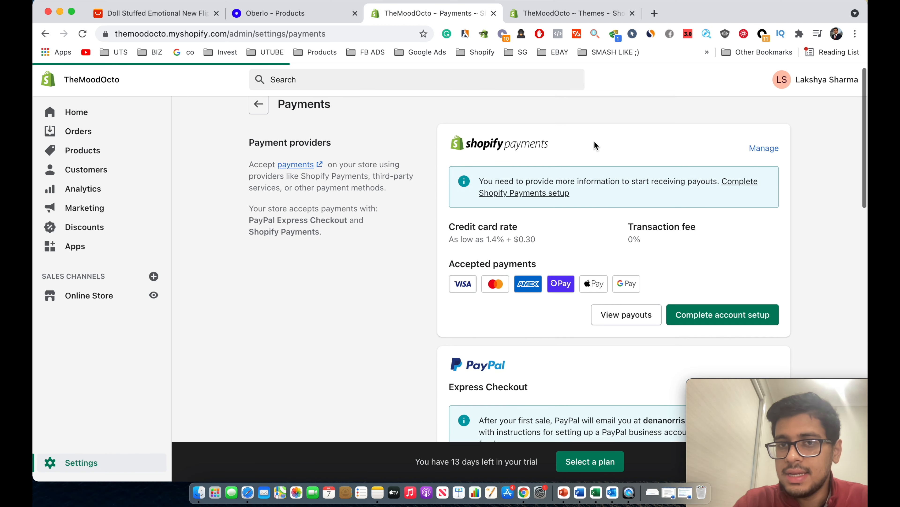
pyautogui.scroll(1, 595, 142)
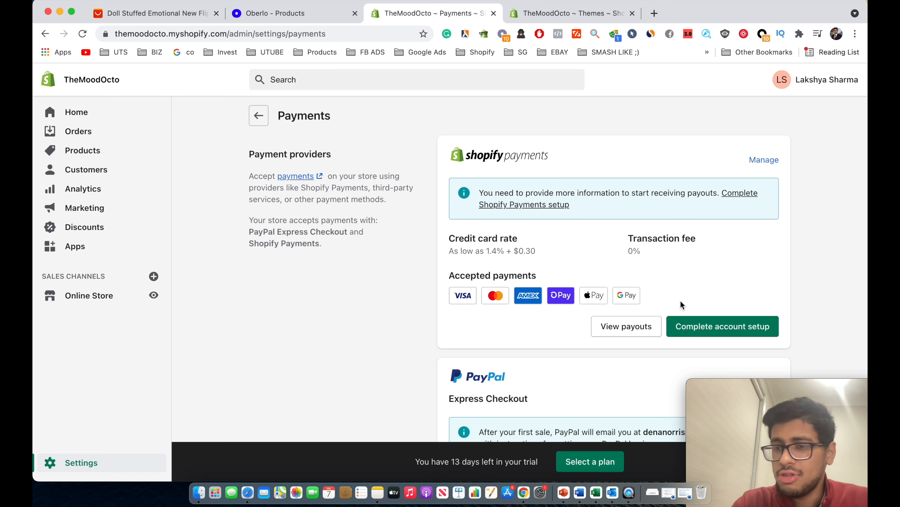
pyautogui.scroll(-2, 714, 295)
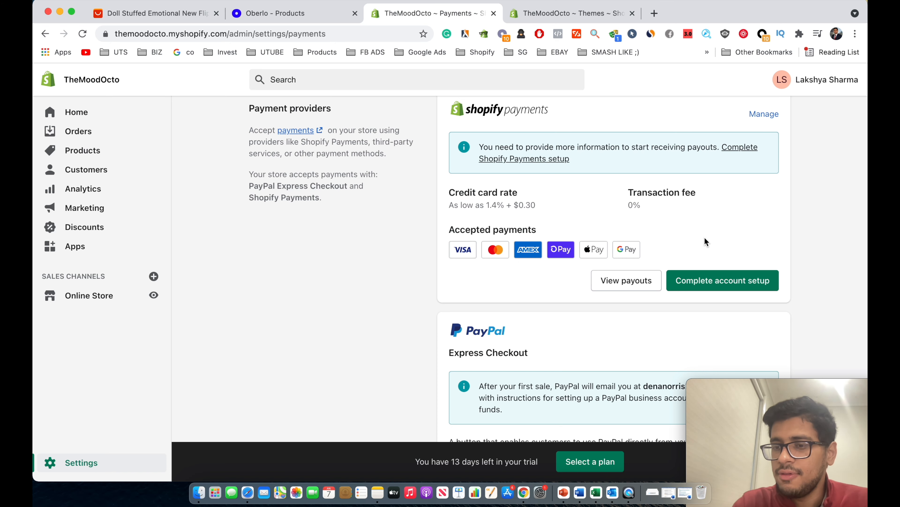
pyautogui.scroll(-4, 705, 238)
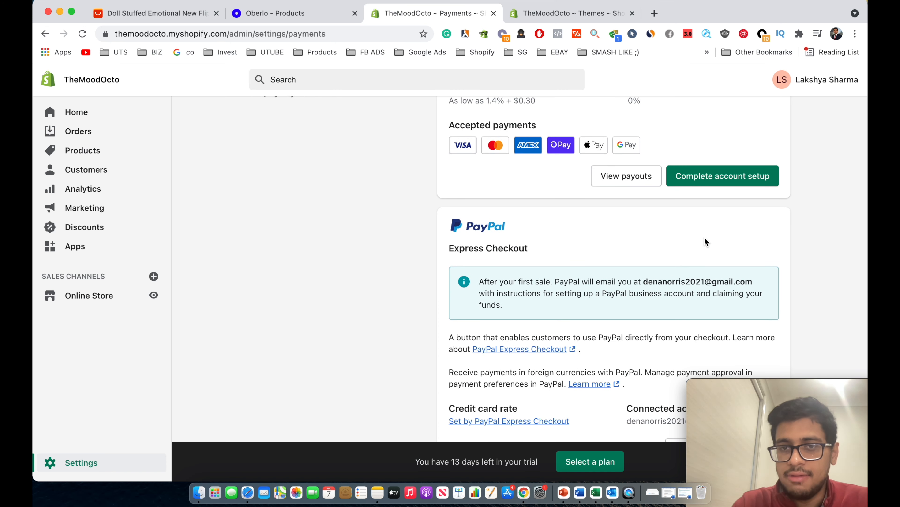
pyautogui.scroll(3, 705, 237)
pyautogui.scroll(-1, 700, 177)
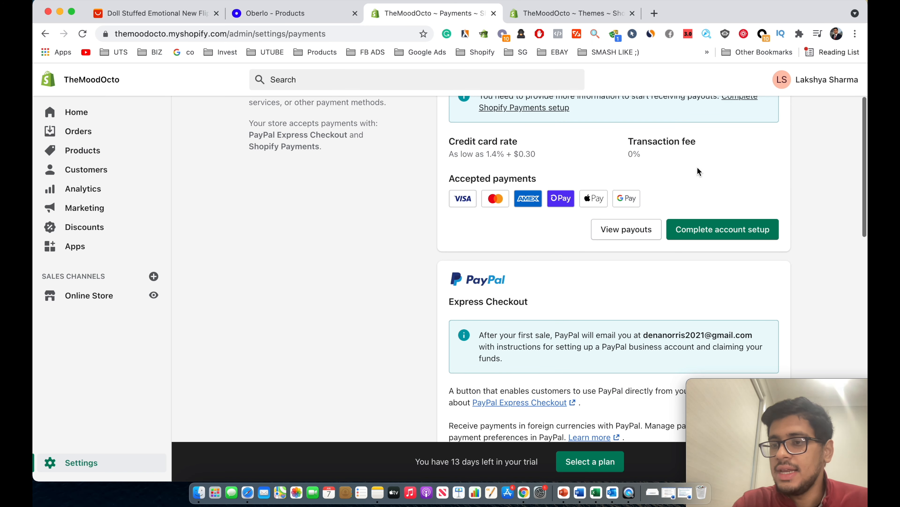
pyautogui.scroll(-5, 697, 169)
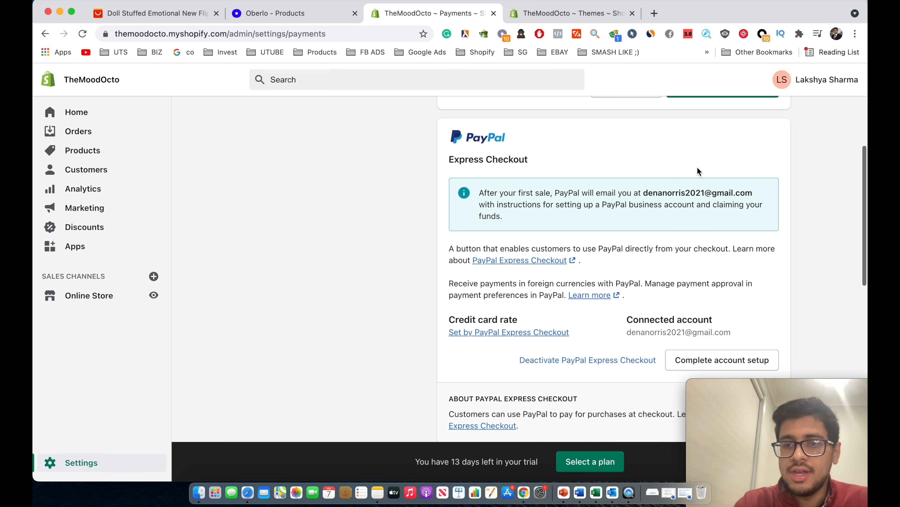
pyautogui.scroll(1, 695, 169)
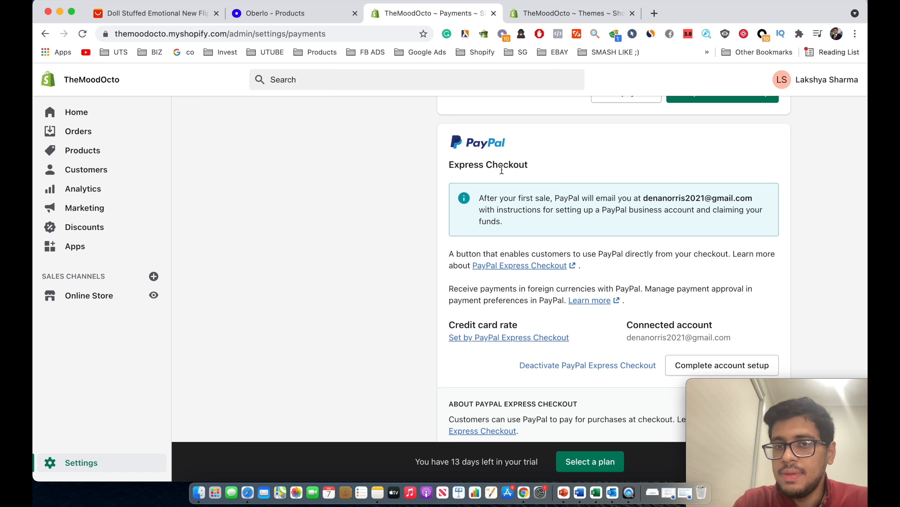
pyautogui.scroll(-7, 530, 211)
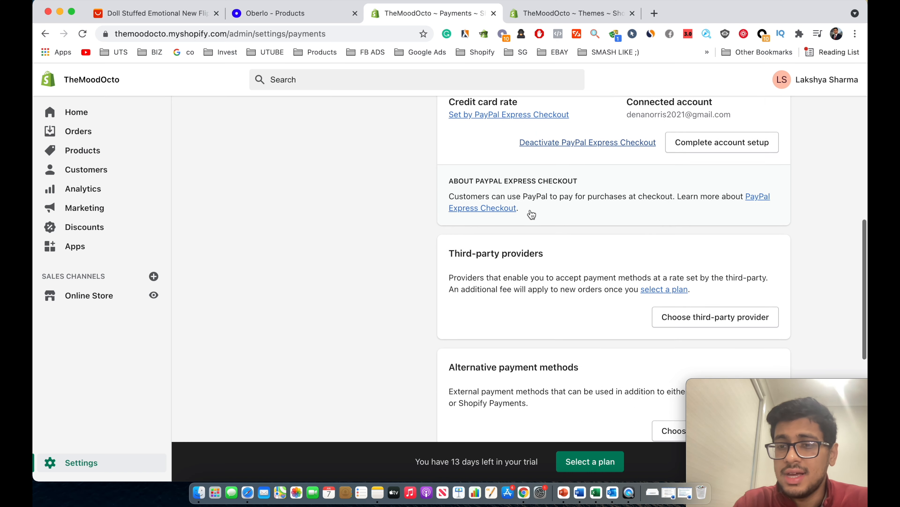
pyautogui.scroll(-2, 530, 213)
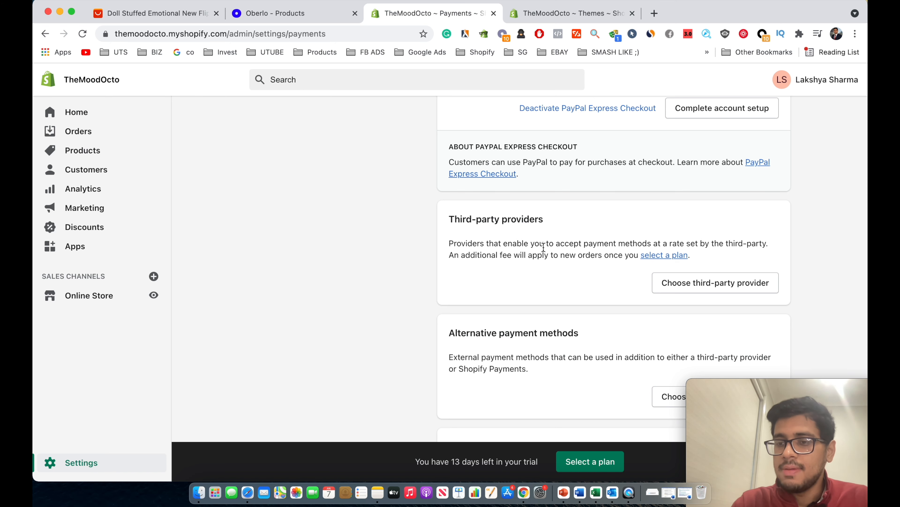
pyautogui.scroll(-3, 543, 247)
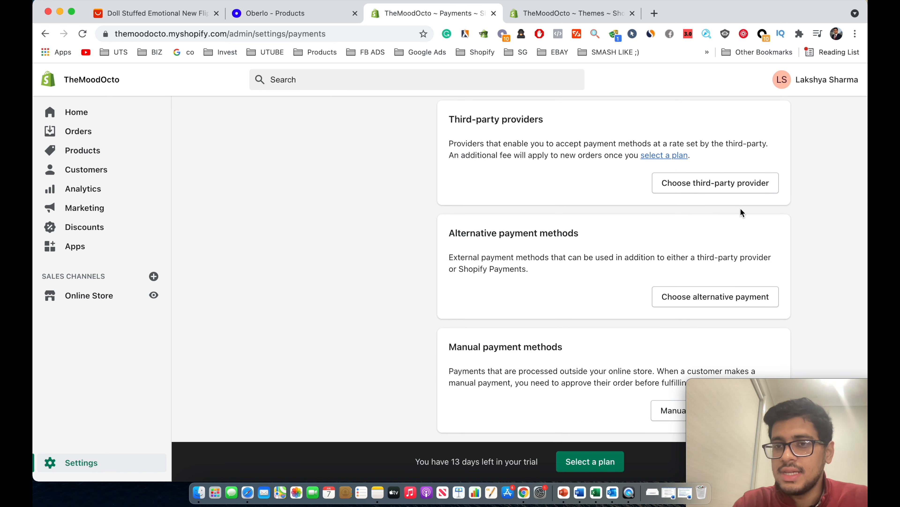
pyautogui.scroll(-2, 741, 212)
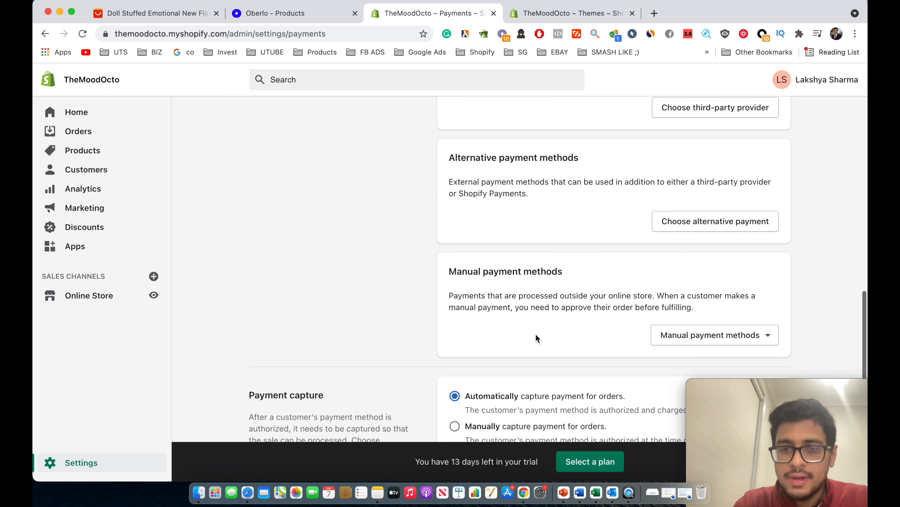
pyautogui.scroll(-3, 535, 337)
pyautogui.scroll(-3, 524, 333)
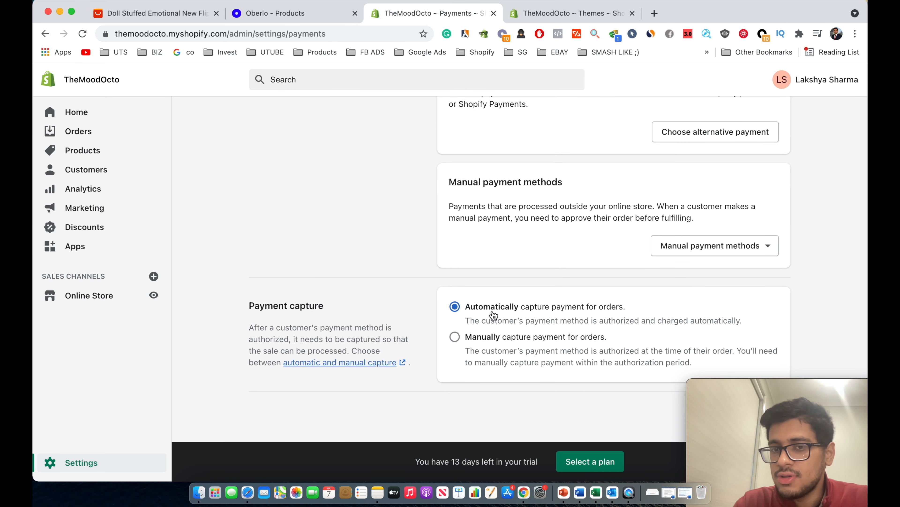
pyautogui.scroll(-3, 493, 312)
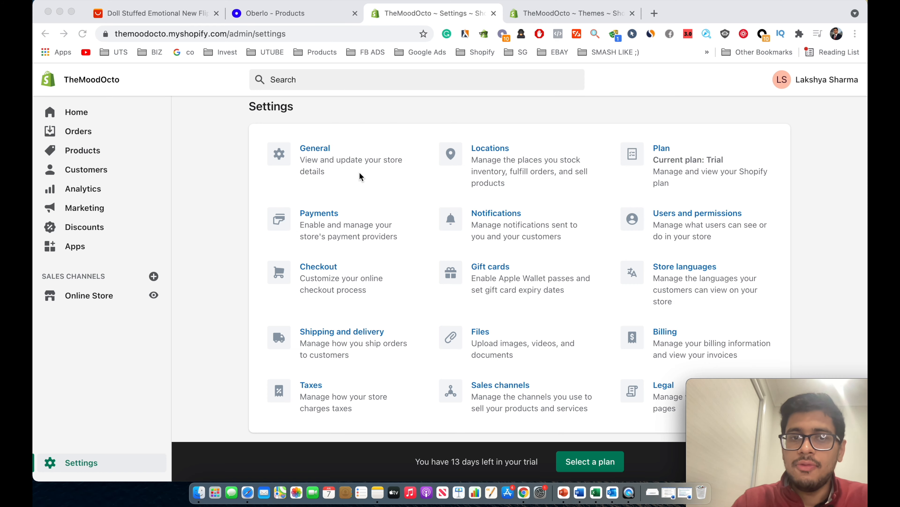
# Set the store currency to US dollars (USD), then go to Online Store > Domains.
pyautogui.click(336, 165)
pyautogui.scroll(-15, 454, 256)
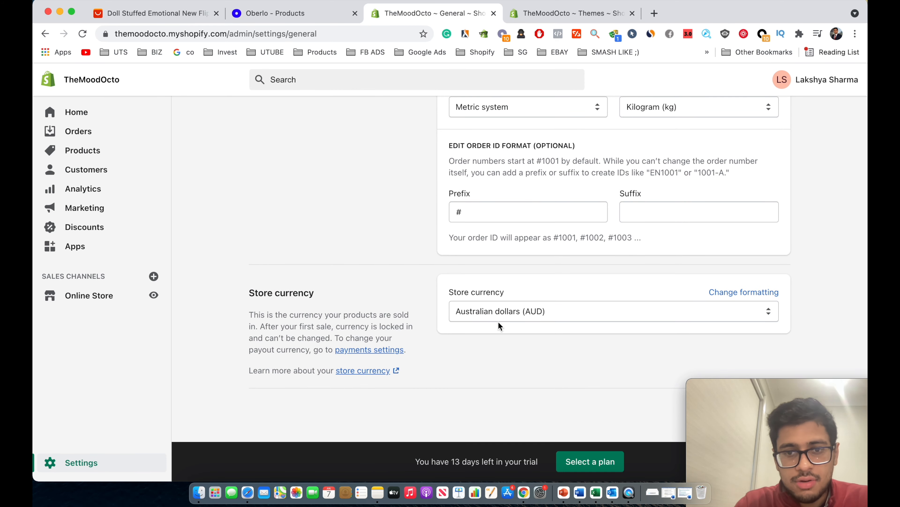
pyautogui.click(532, 310)
pyautogui.click(524, 164)
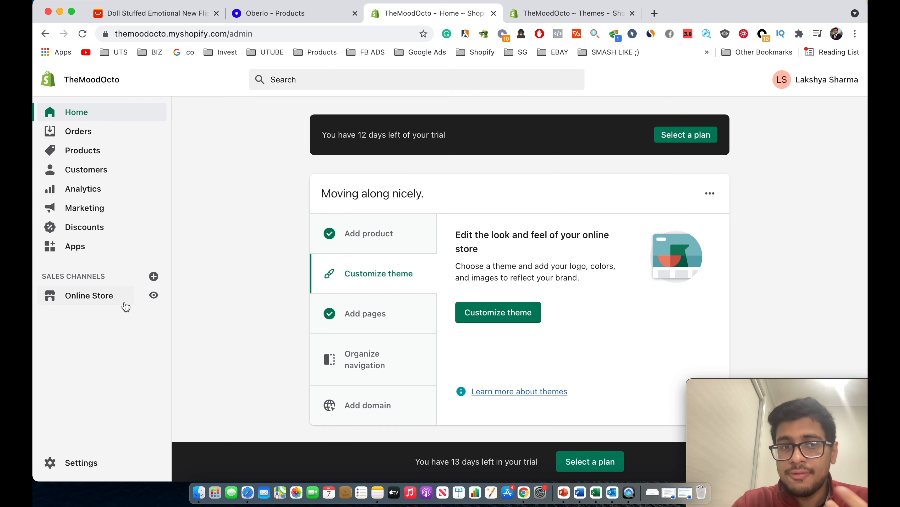
pyautogui.click(120, 299)
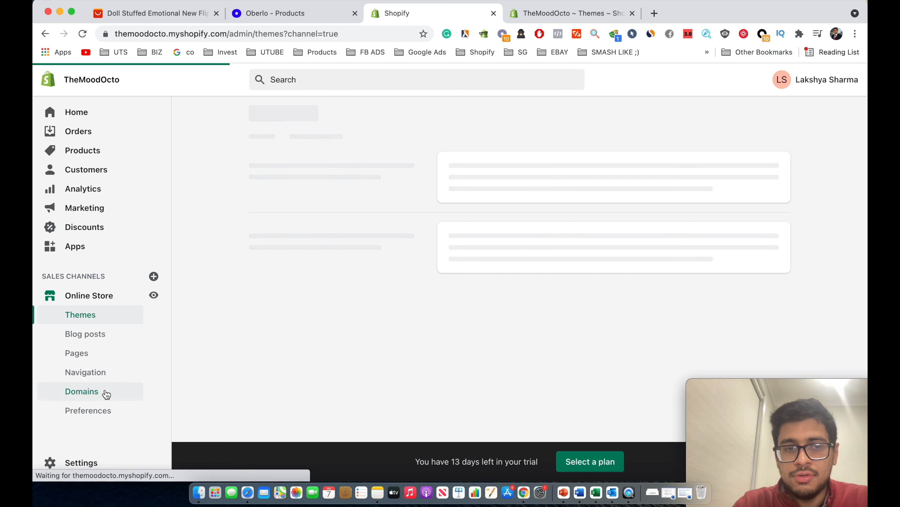
pyautogui.click(105, 391)
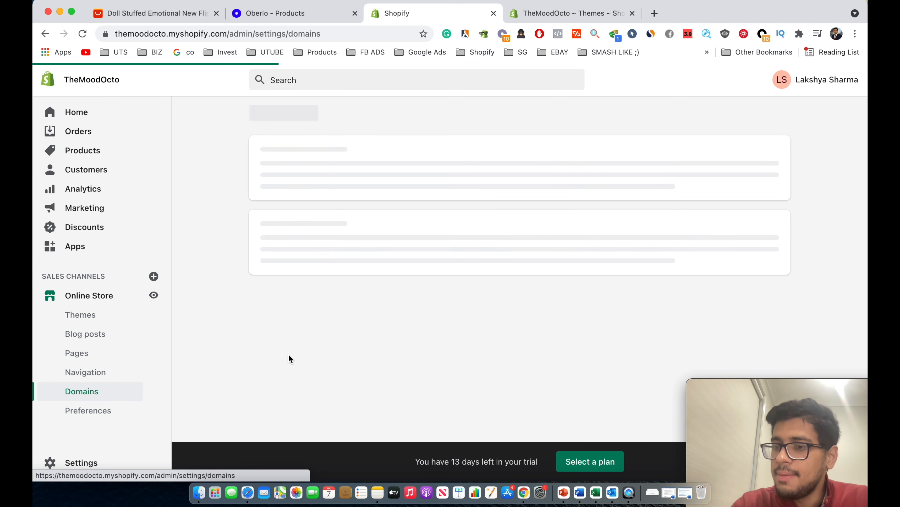
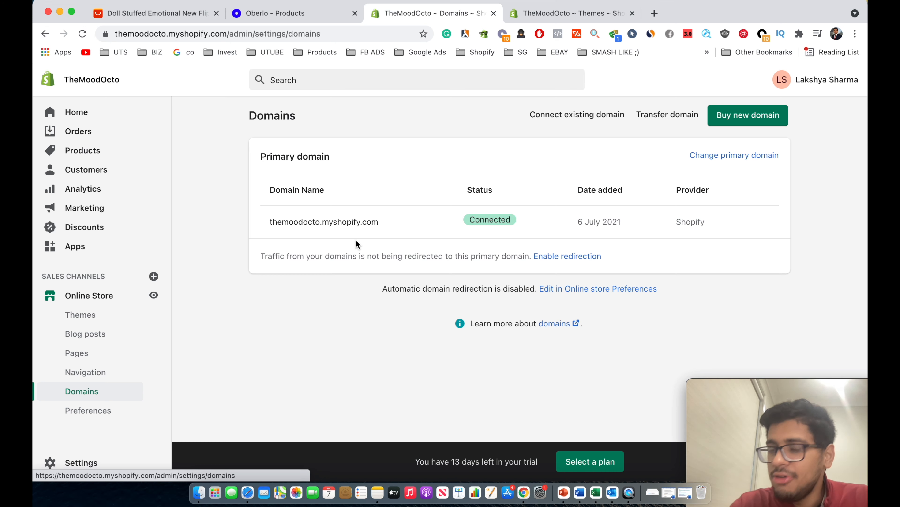
# View the Buy new domain page, return to Domains, and go to the installed Apps list.
pyautogui.click(727, 121)
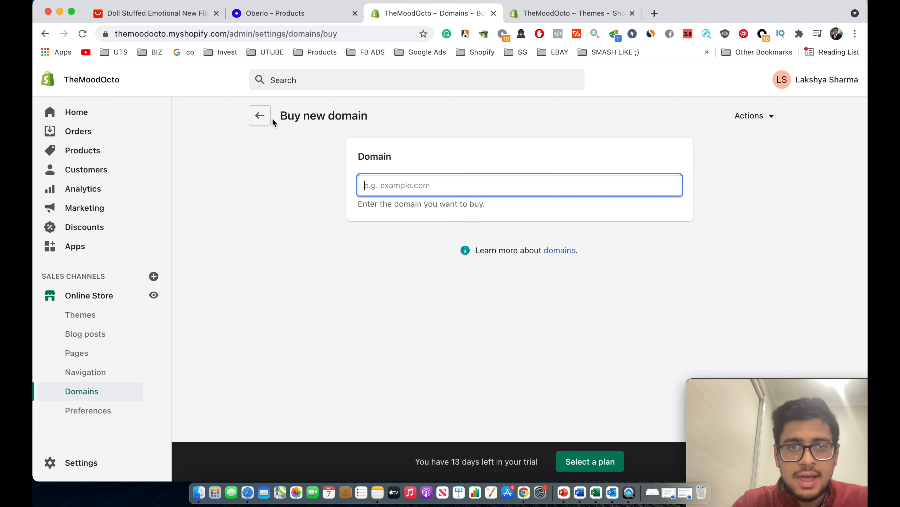
pyautogui.click(266, 117)
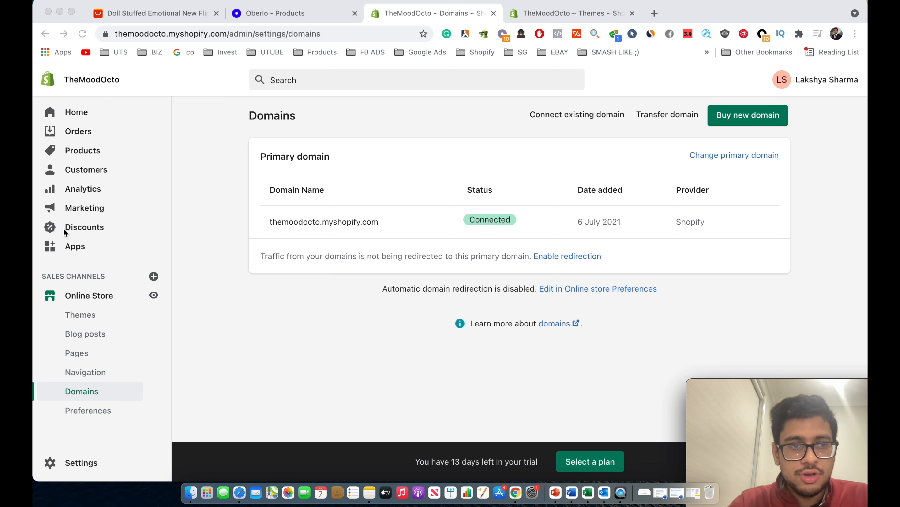
pyautogui.click(66, 245)
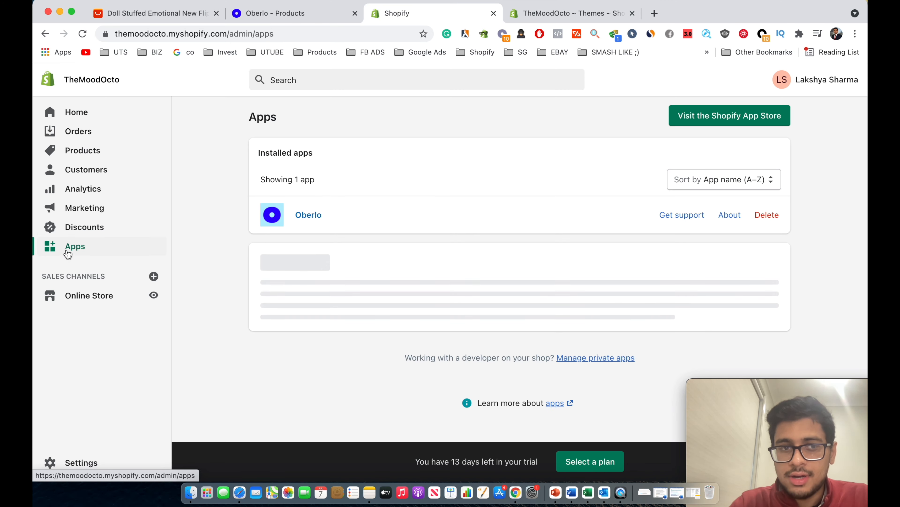
# Search the Shopify App Store for 'ali review' and open Ali Reviews - Product Reviews.
pyautogui.click(709, 115)
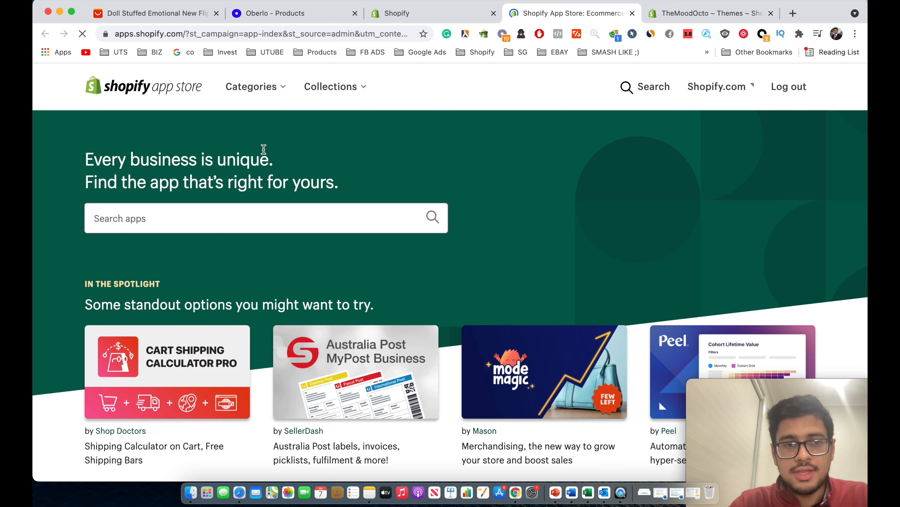
pyautogui.write('ali ')
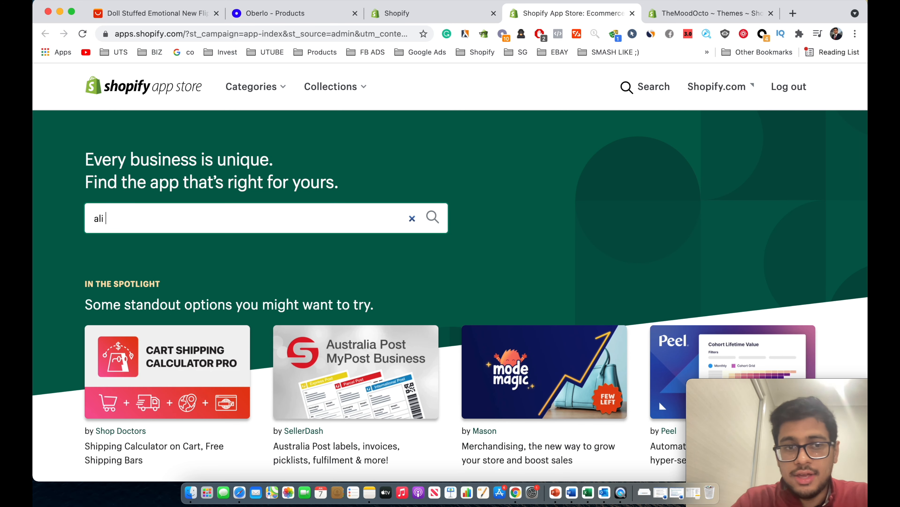
pyautogui.write('review')
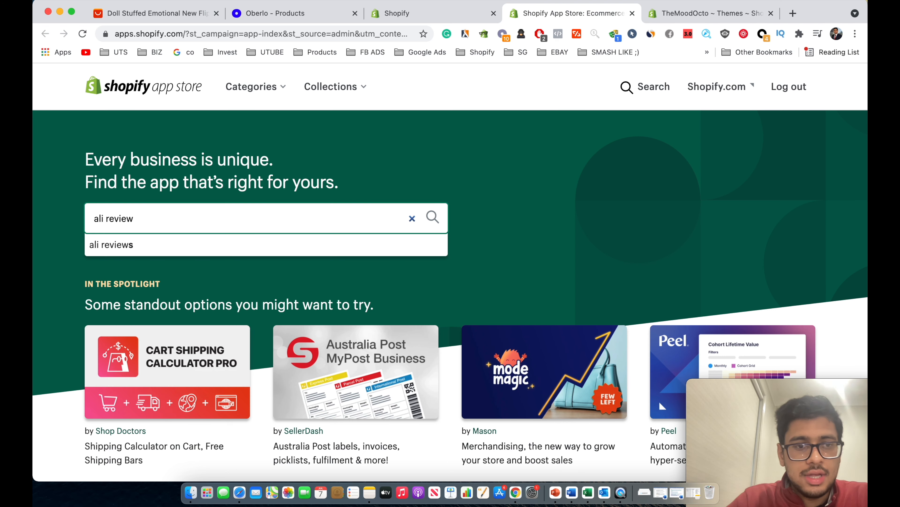
pyautogui.click(178, 249)
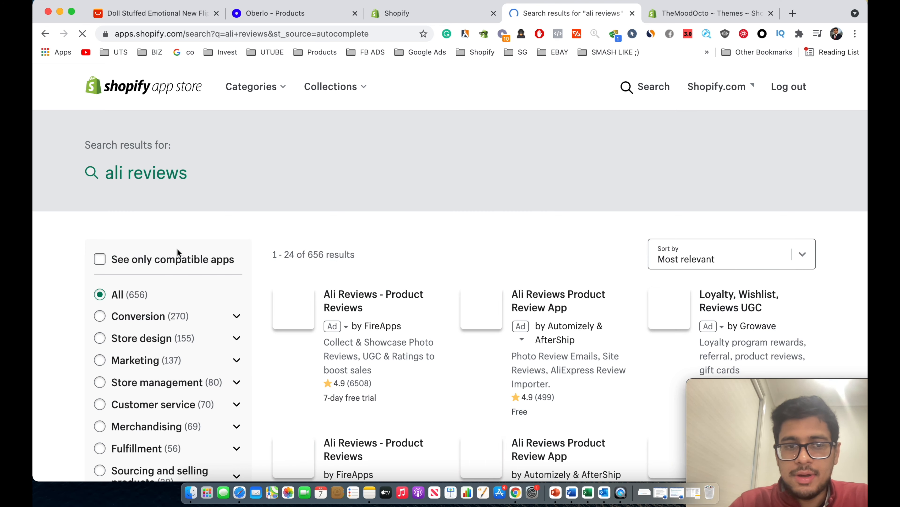
pyautogui.scroll(-2, 177, 248)
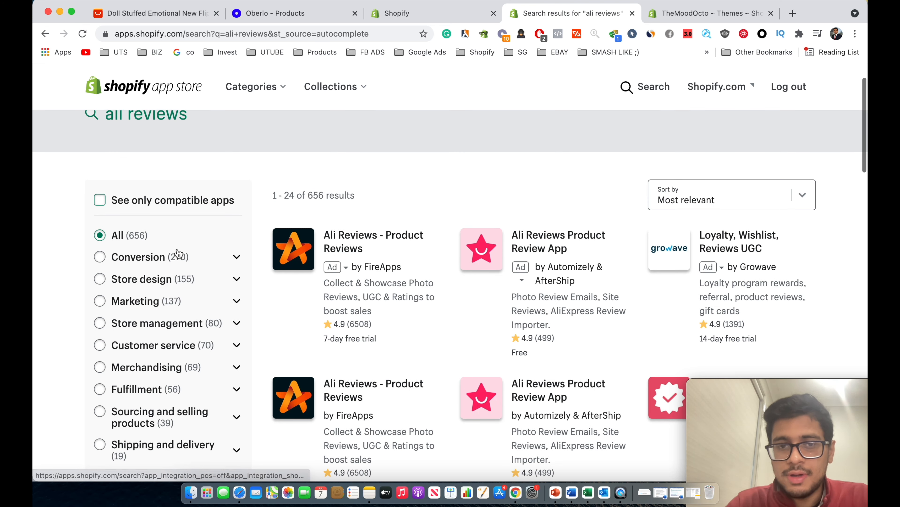
pyautogui.click(343, 242)
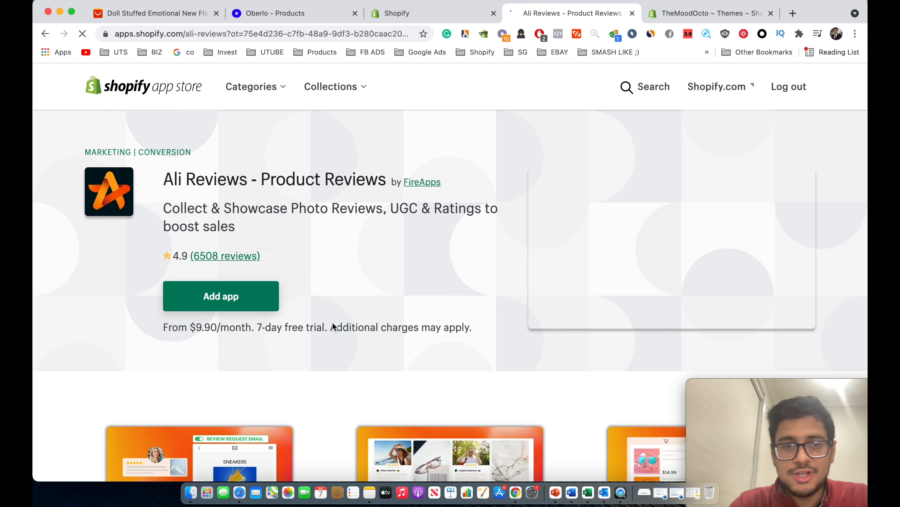
# Check the app's free trial length and monthly price, then add Ali Reviews.
pyautogui.scroll(-2, 333, 324)
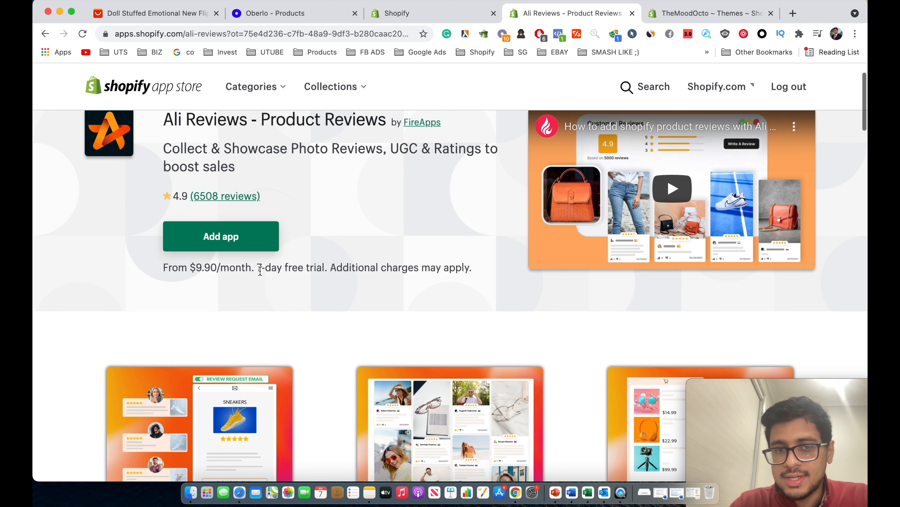
pyautogui.moveTo(262, 268); pyautogui.dragTo(296, 272)
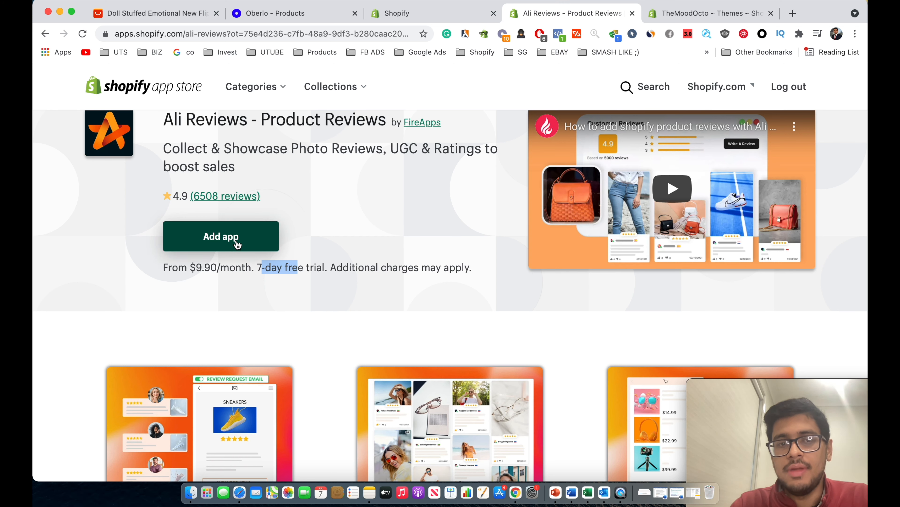
pyautogui.moveTo(189, 269); pyautogui.dragTo(229, 269)
pyautogui.click(227, 239)
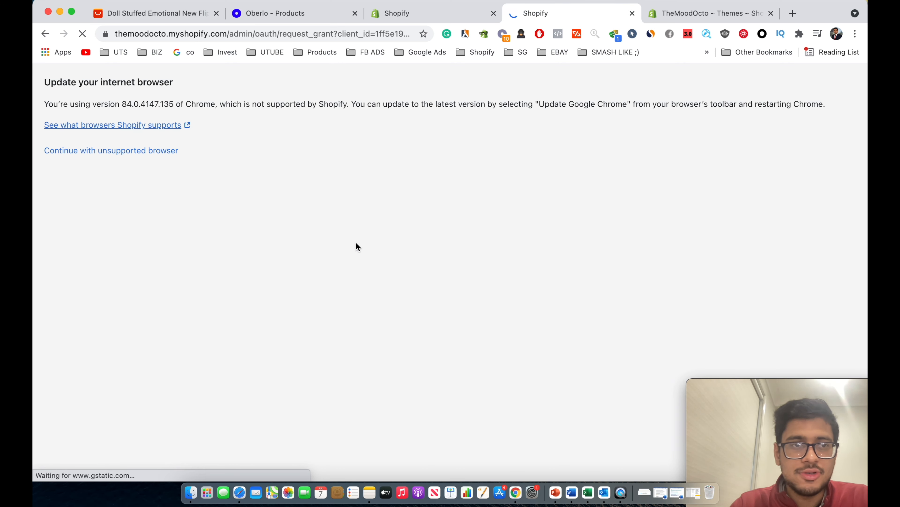
# Install Ali Reviews on TheMoodOcto, close the Review Box popup, and go to Manage reviews.
pyautogui.click(103, 151)
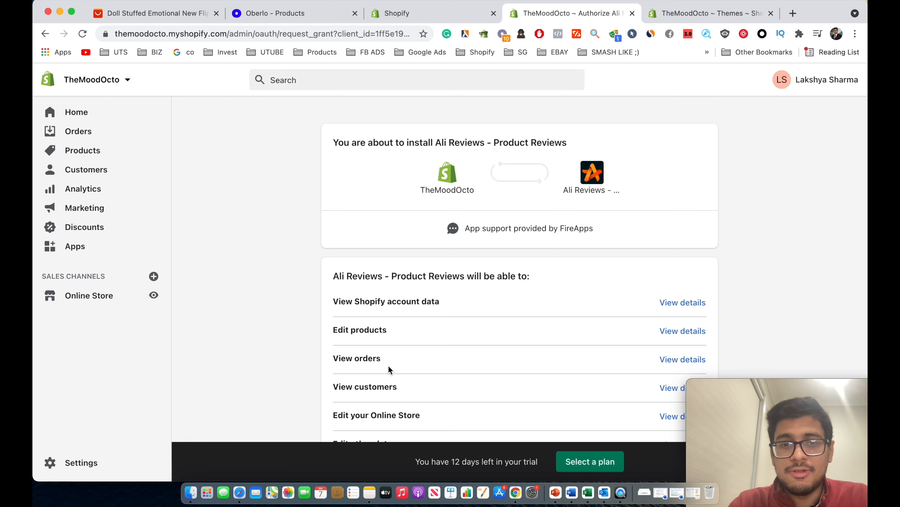
pyautogui.scroll(-5, 388, 365)
pyautogui.click(670, 354)
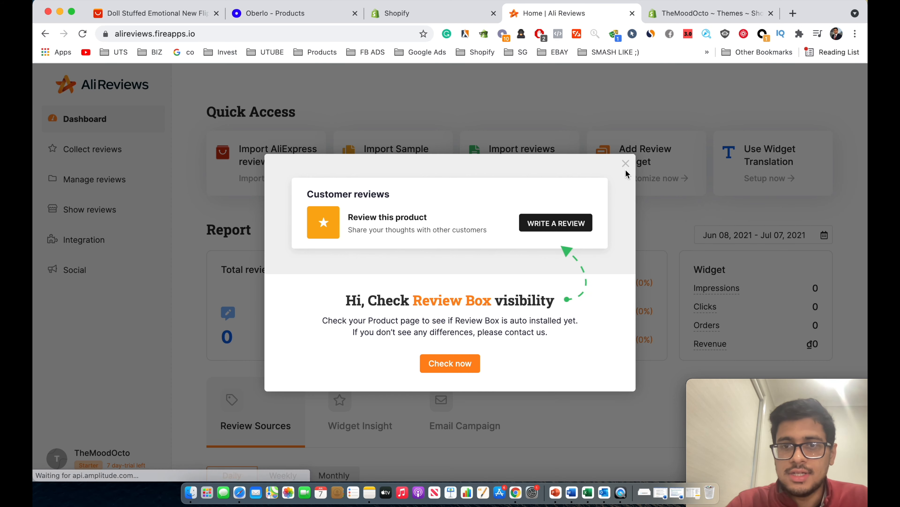
pyautogui.click(626, 164)
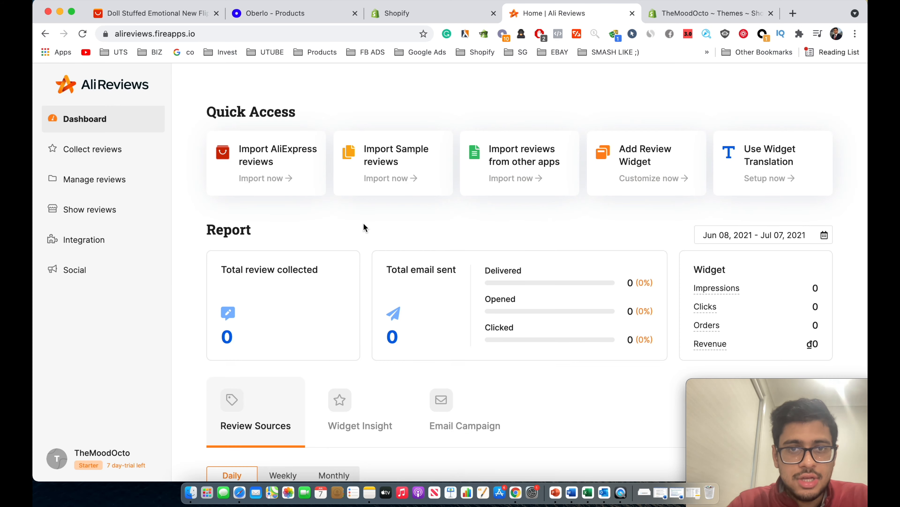
pyautogui.scroll(-1, 253, 223)
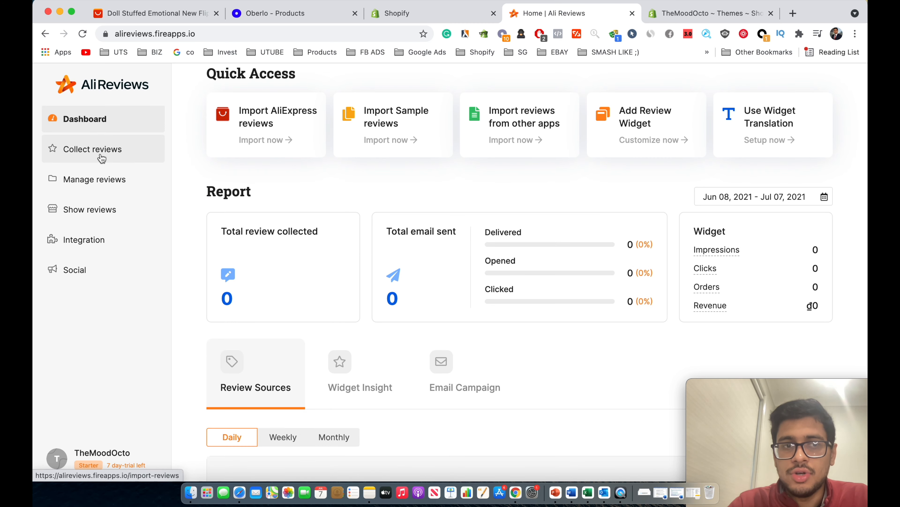
pyautogui.click(99, 177)
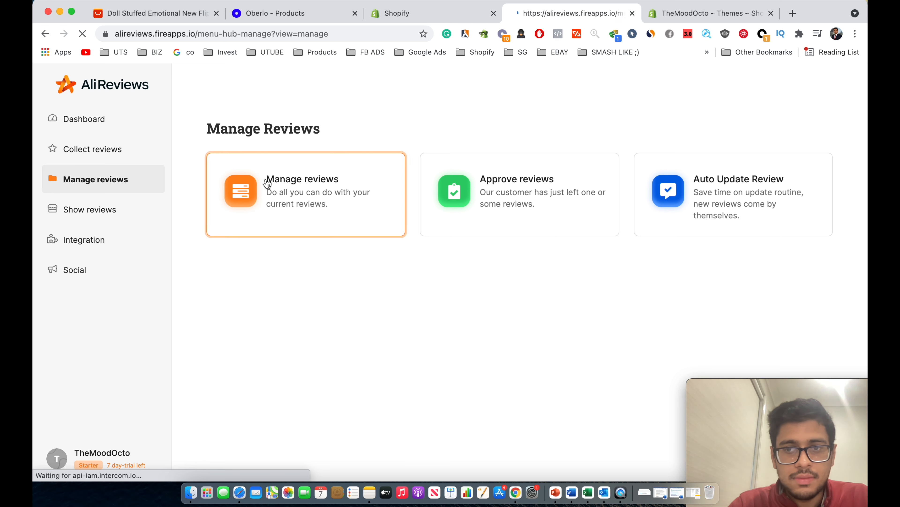
# Choose Get Review > Import from AliExpress for the TheMood Octo product.
pyautogui.click(282, 193)
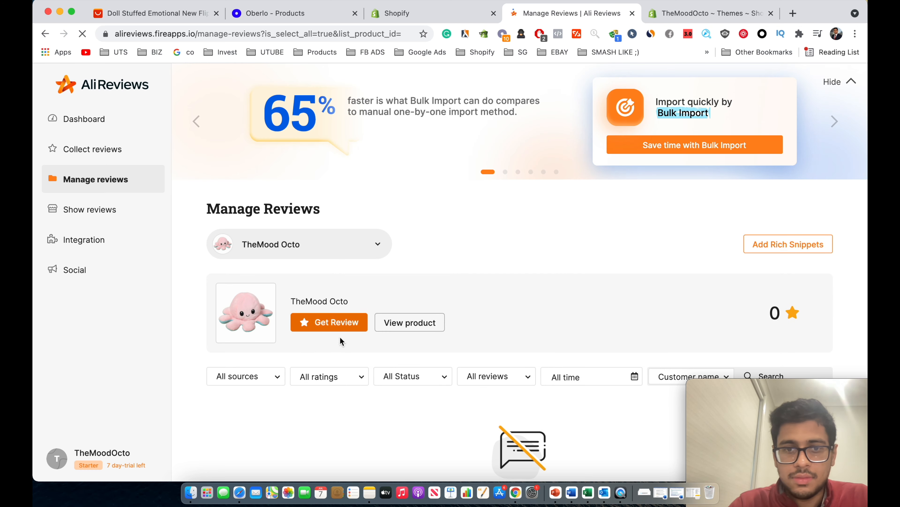
pyautogui.click(336, 328)
pyautogui.click(331, 350)
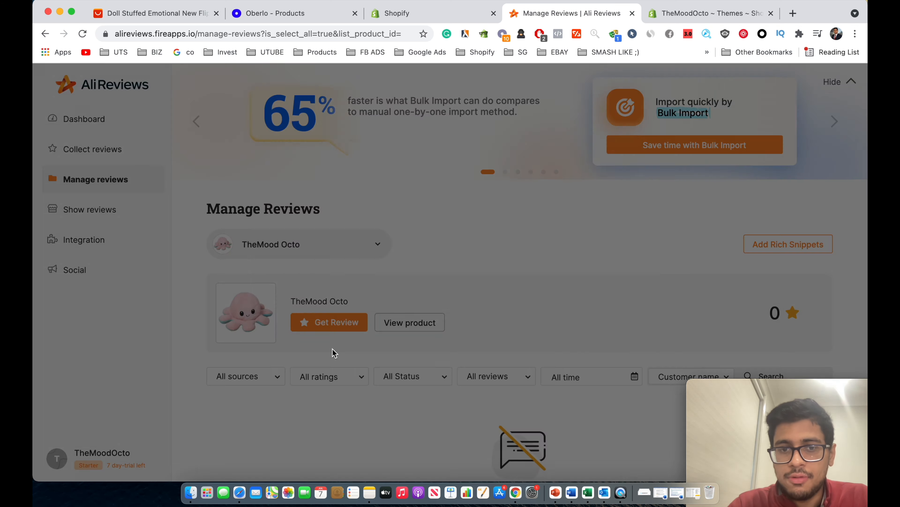
pyautogui.click(404, 183)
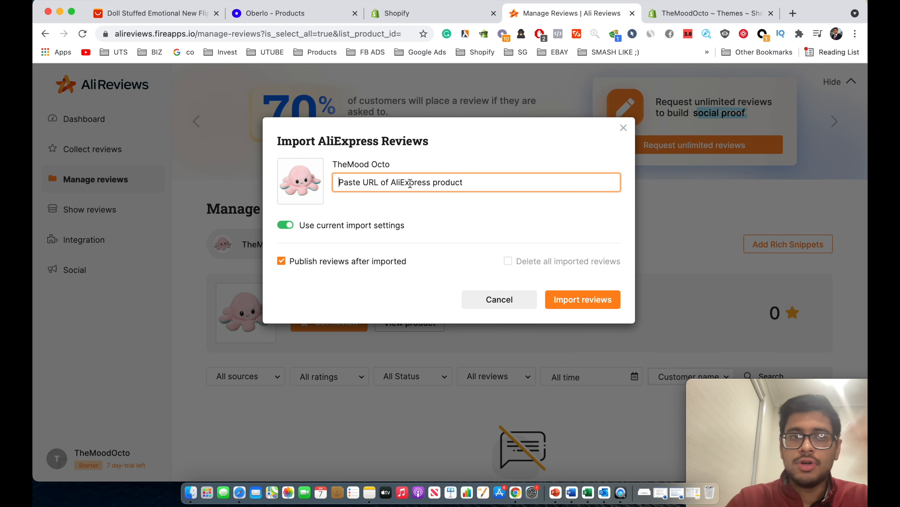
# Paste the copied AliExpress product URL and import reviews, which returns No Reviews Found.
pyautogui.click(138, 12)
pyautogui.press('super+l')
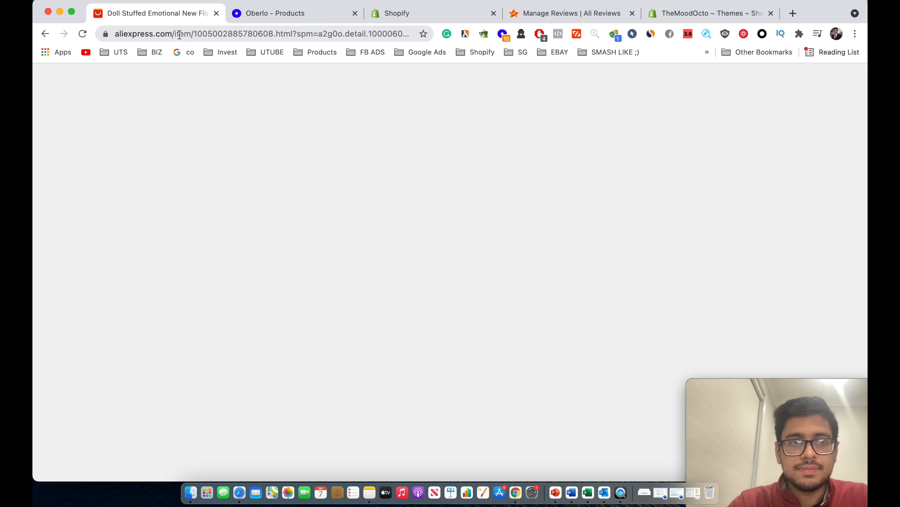
pyautogui.click(267, 14)
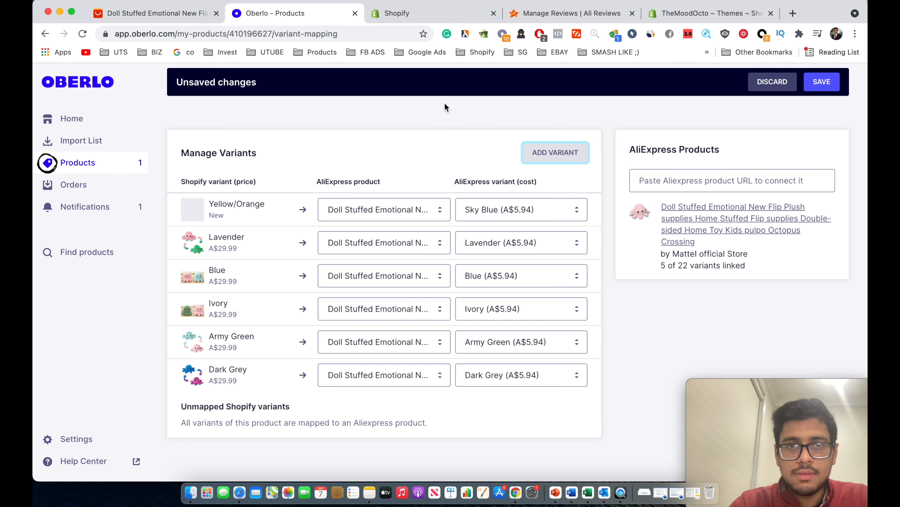
pyautogui.click(553, 13)
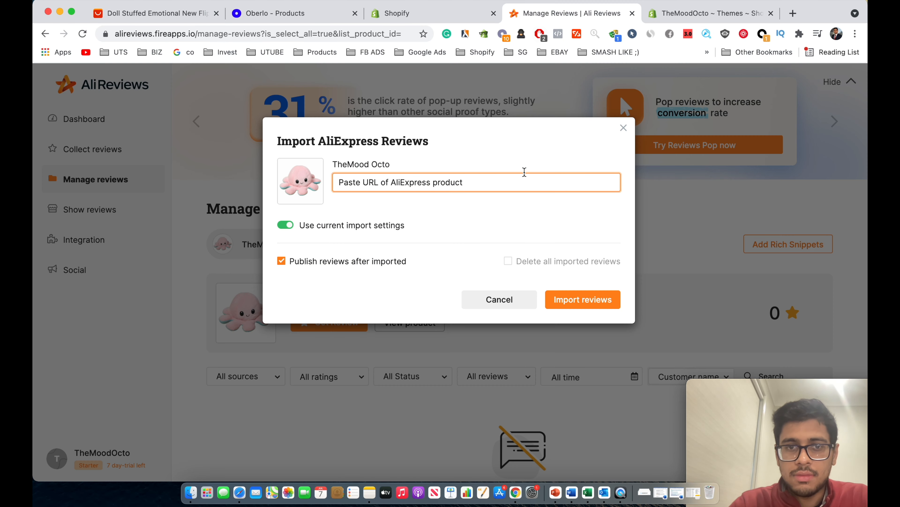
pyautogui.press('super+v')
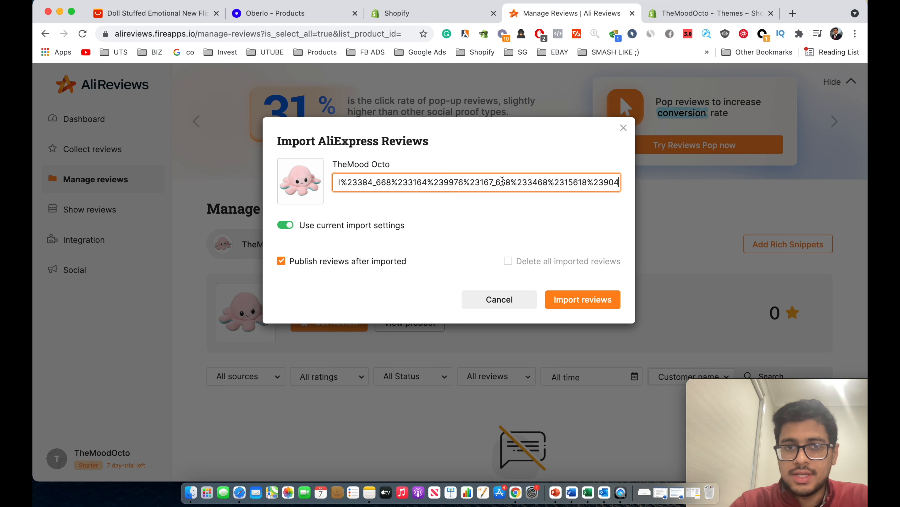
pyautogui.click(562, 304)
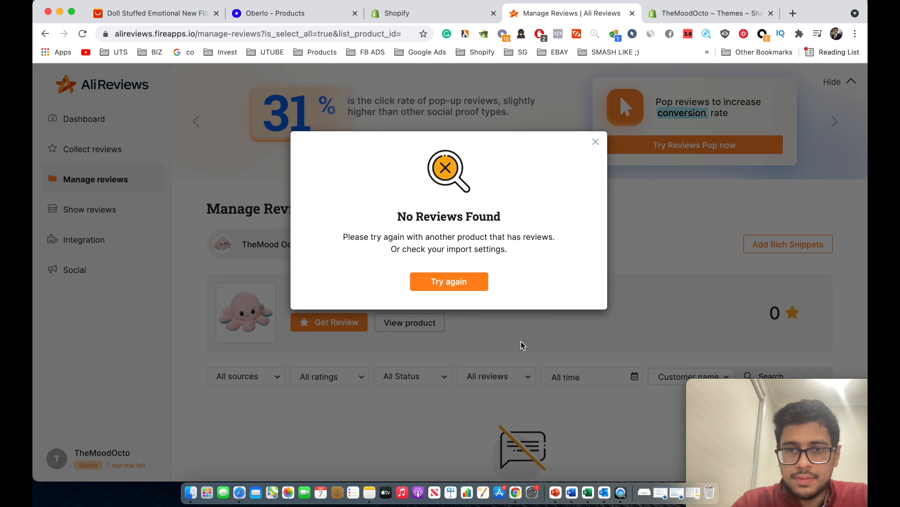
pyautogui.moveTo(480, 217); pyautogui.dragTo(423, 216)
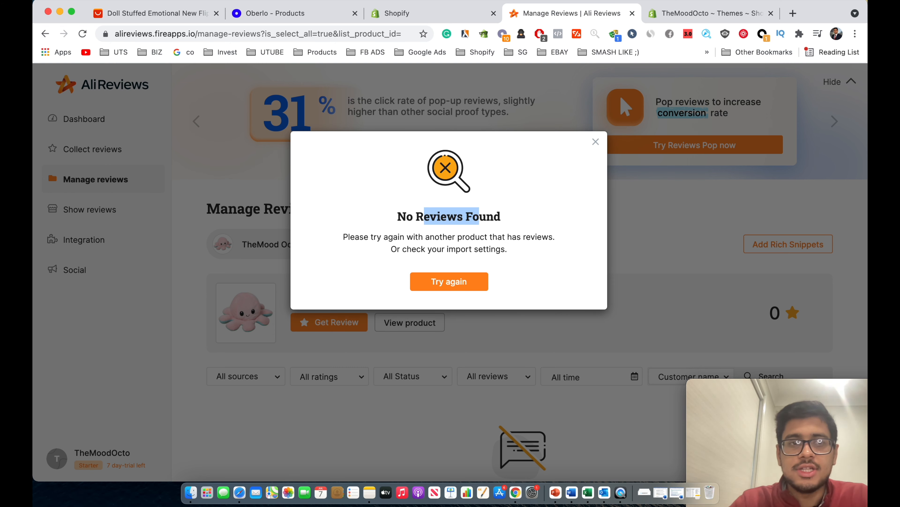
pyautogui.click(128, 8)
# Scroll through the reversible octopus product photos on AliExpress.
pyautogui.scroll(-5, 370, 214)
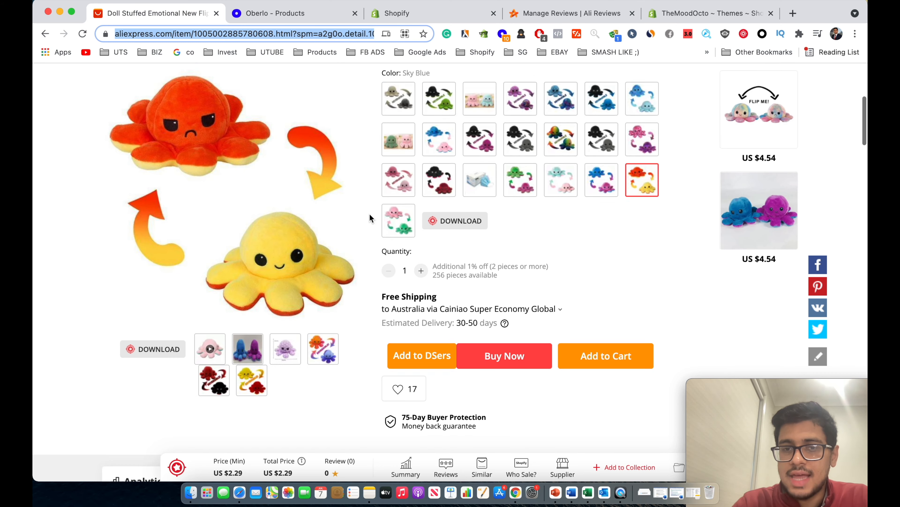
pyautogui.scroll(-5, 369, 214)
pyautogui.scroll(15, 697, 263)
pyautogui.scroll(-5, 713, 273)
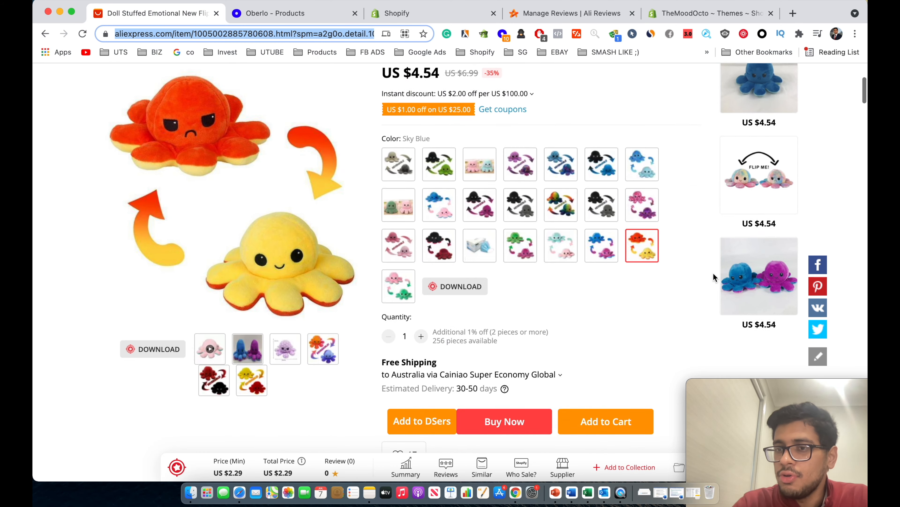
pyautogui.scroll(-5, 737, 370)
pyautogui.scroll(-15, 618, 351)
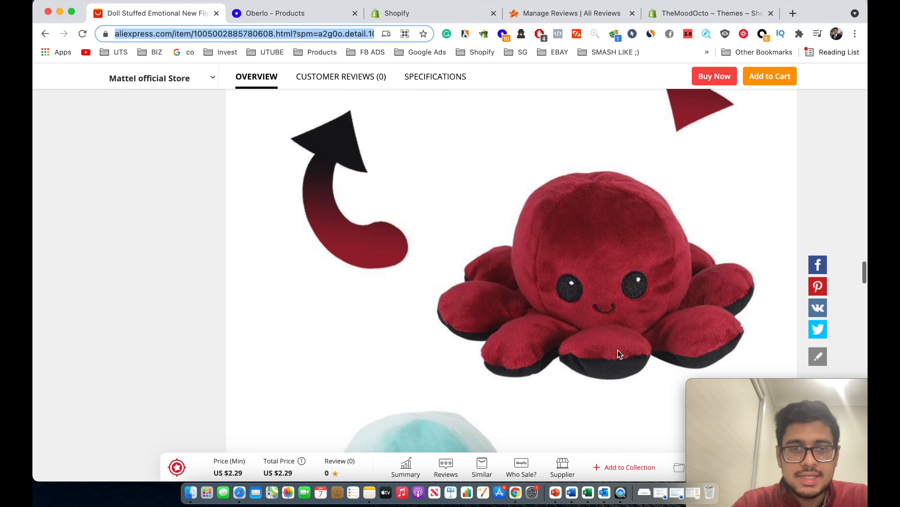
pyautogui.scroll(-5, 617, 350)
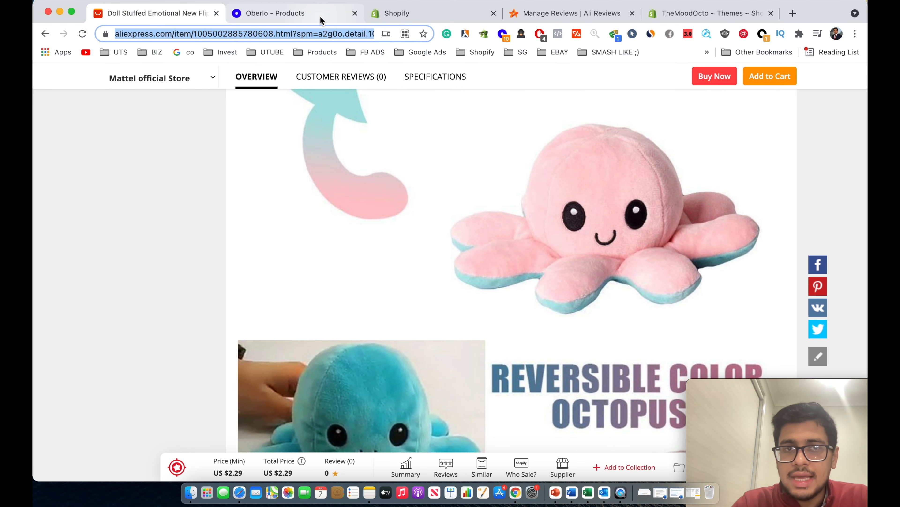
# Close the No Reviews Found notice in Ali Reviews and end on Shopify's Apps list.
pyautogui.click(277, 13)
pyautogui.click(408, 13)
pyautogui.click(527, 14)
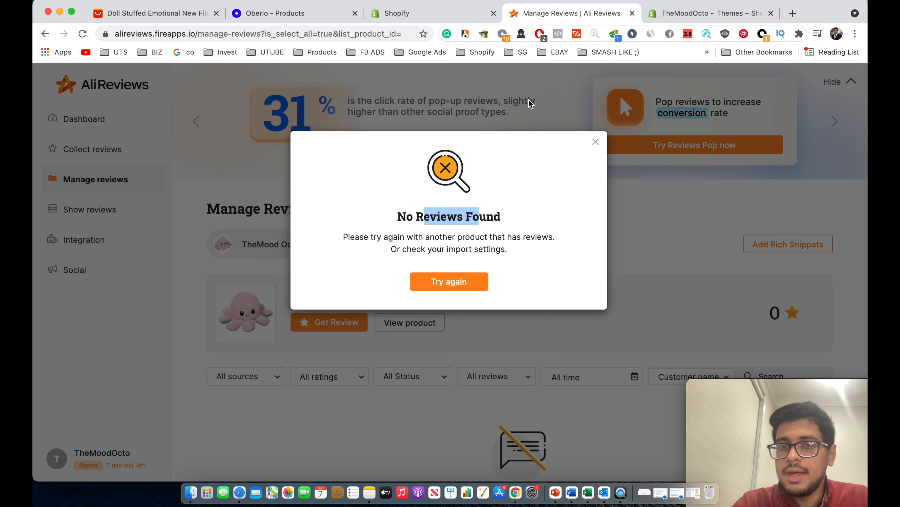
pyautogui.click(596, 142)
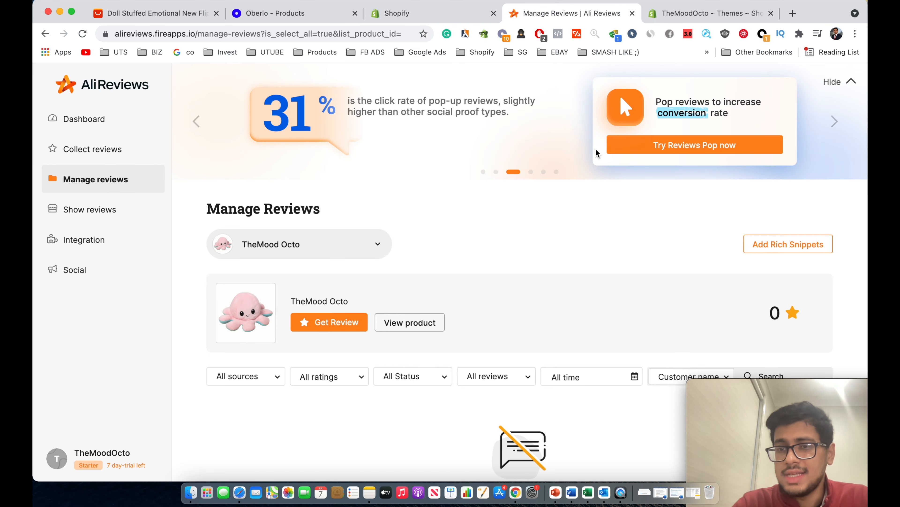
pyautogui.scroll(-3, 574, 209)
pyautogui.scroll(-1, 574, 210)
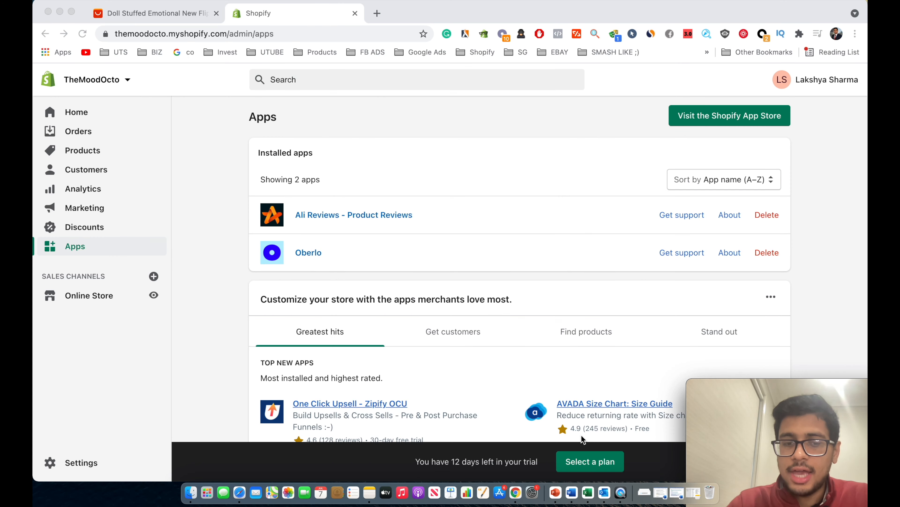
# Search the App Store for 'vitals' and add VITALS | 40+ Apps in One.
pyautogui.click(726, 117)
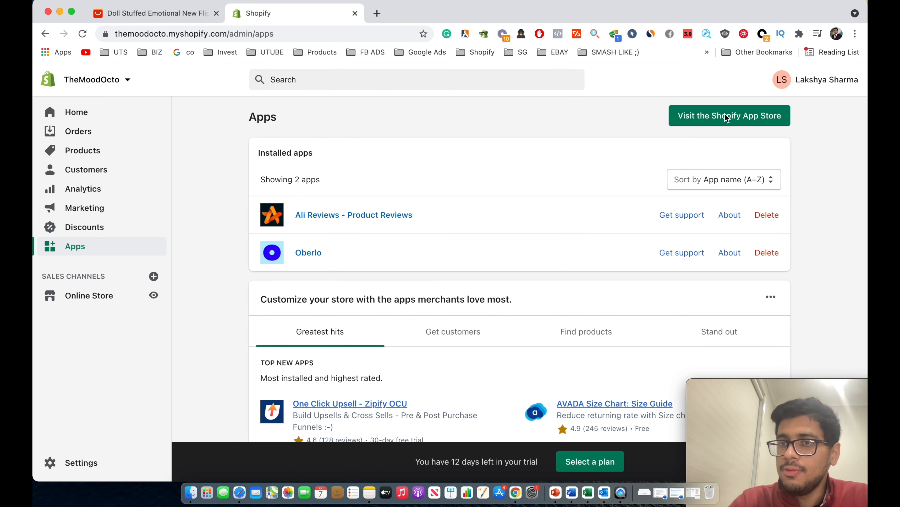
pyautogui.click(726, 116)
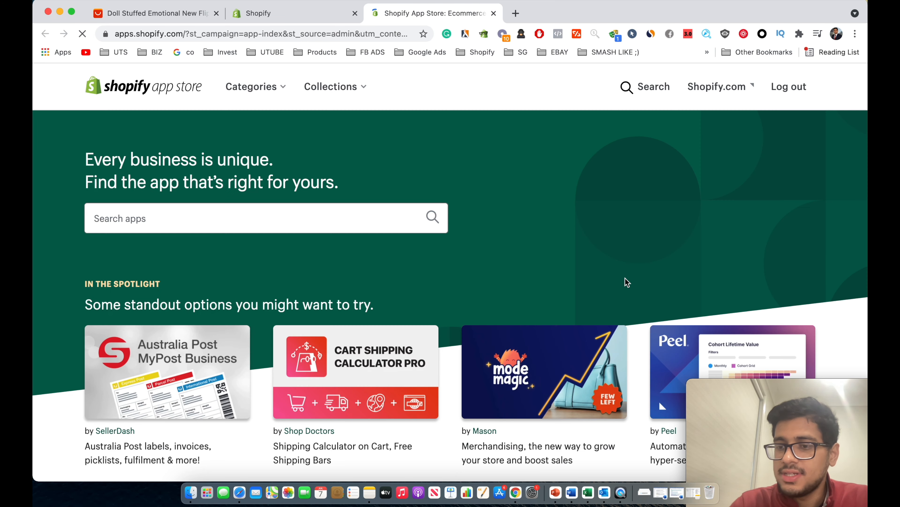
pyautogui.click(326, 226)
pyautogui.write('vi')
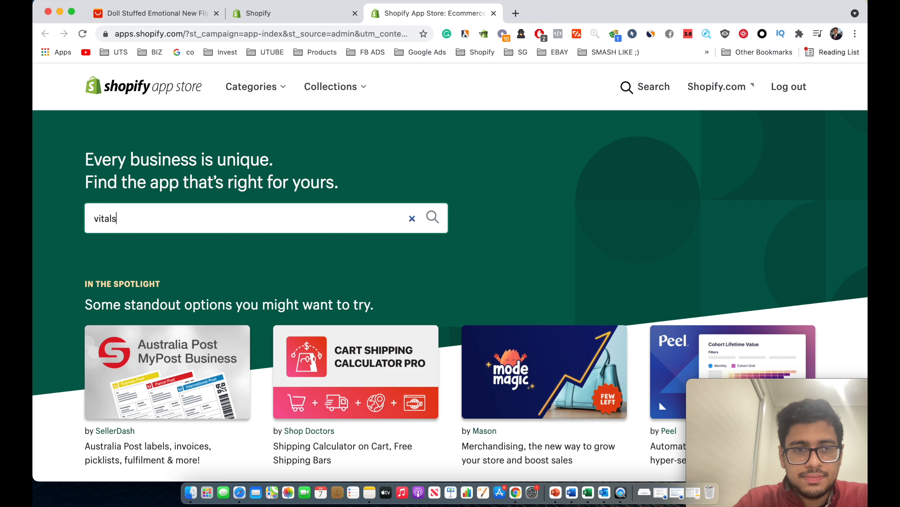
pyautogui.write('tals')
pyautogui.press('Return')
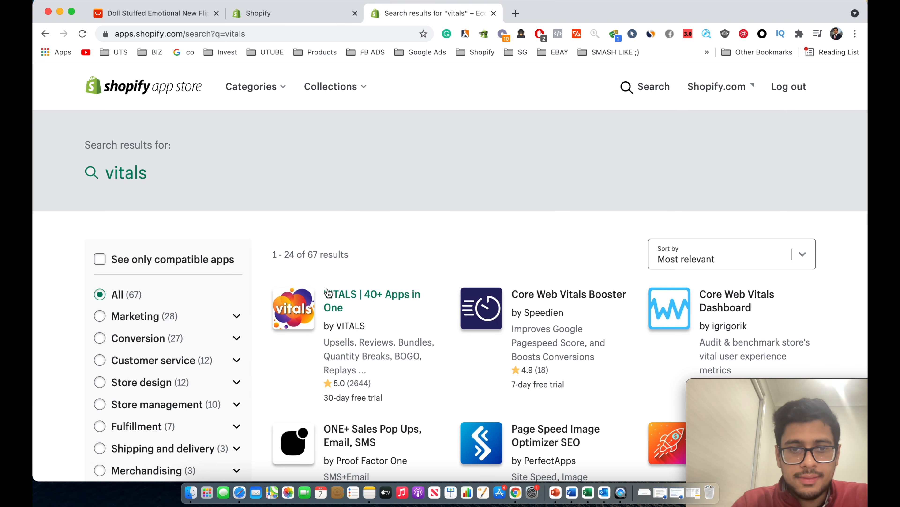
pyautogui.click(330, 290)
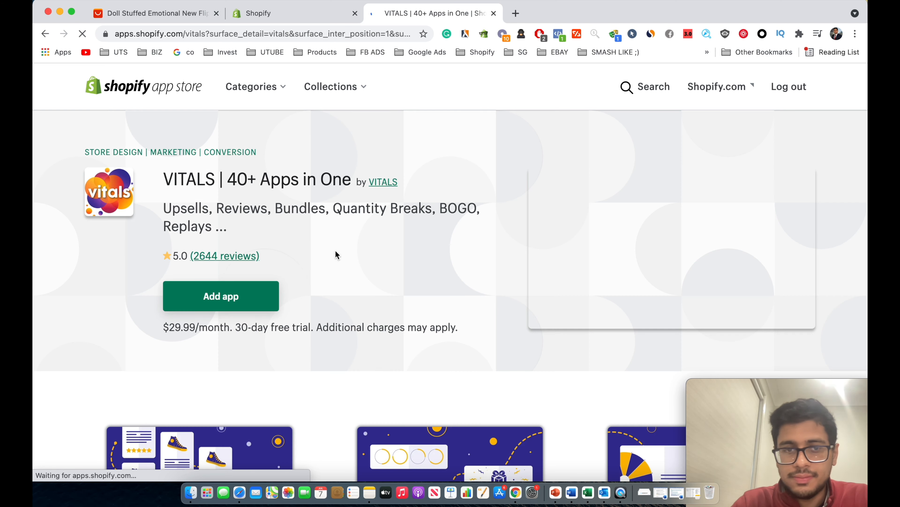
pyautogui.moveTo(242, 326); pyautogui.dragTo(263, 327)
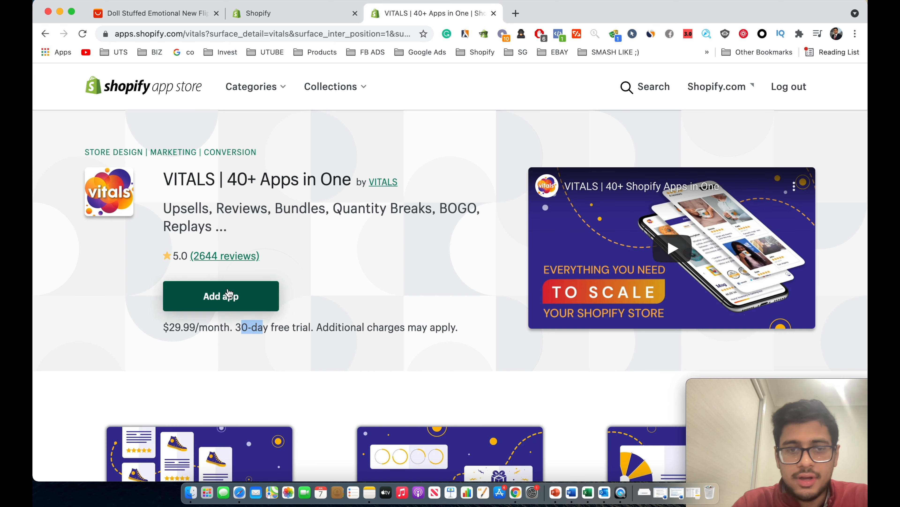
pyautogui.click(227, 292)
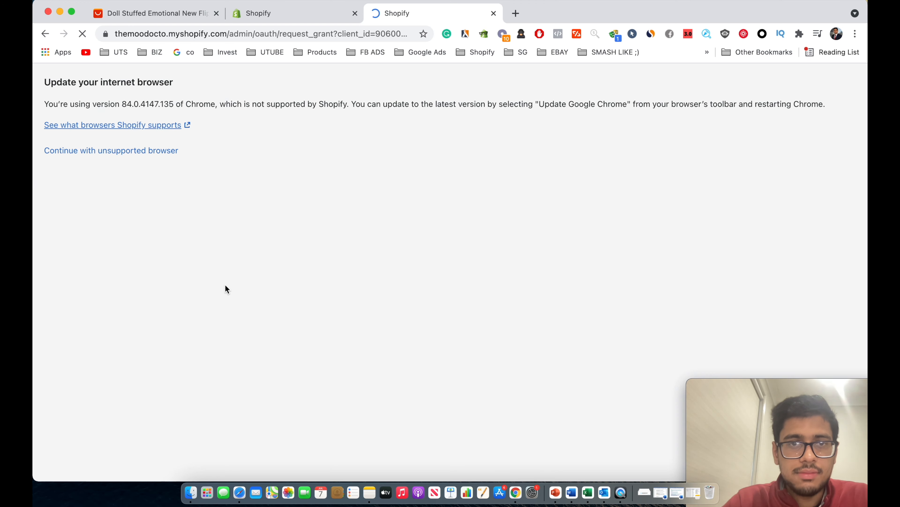
# Approve the VITALS install permissions and reach the $29.99 every 30 days Lite billing approval.
pyautogui.click(139, 151)
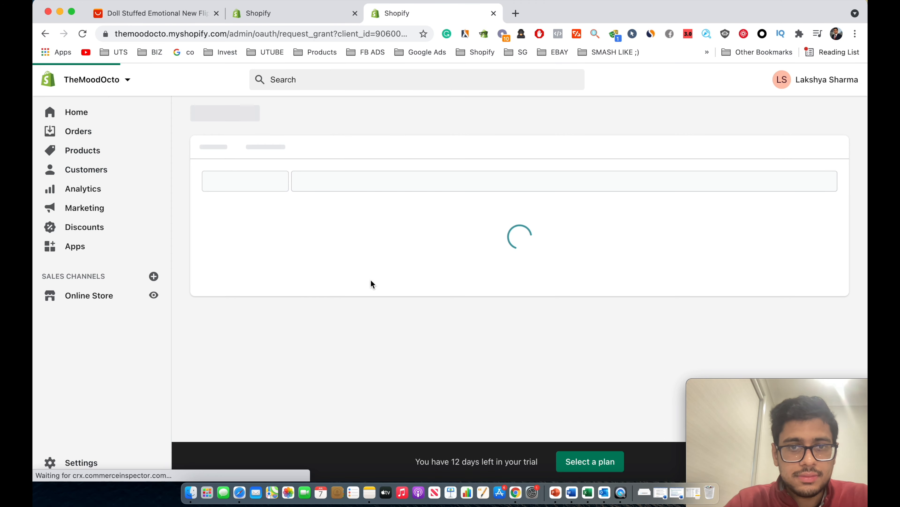
pyautogui.scroll(-6, 524, 362)
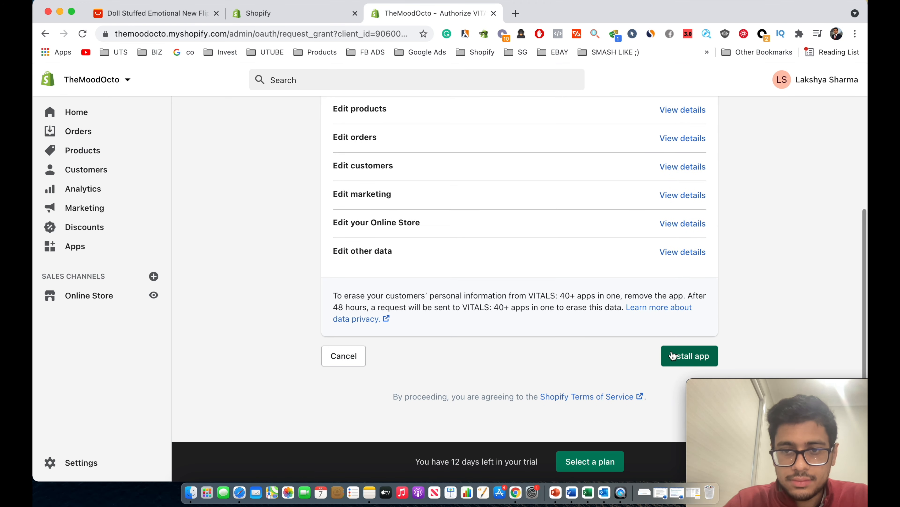
pyautogui.click(689, 354)
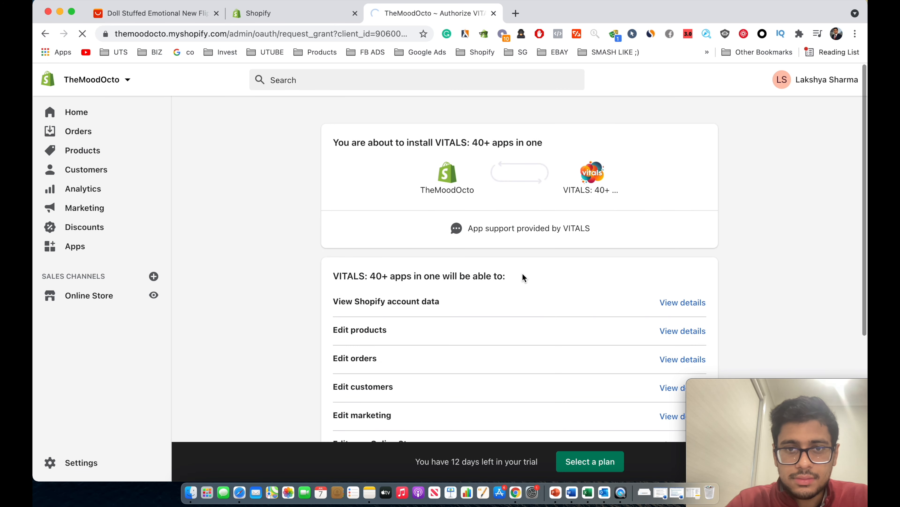
pyautogui.scroll(-3, 523, 274)
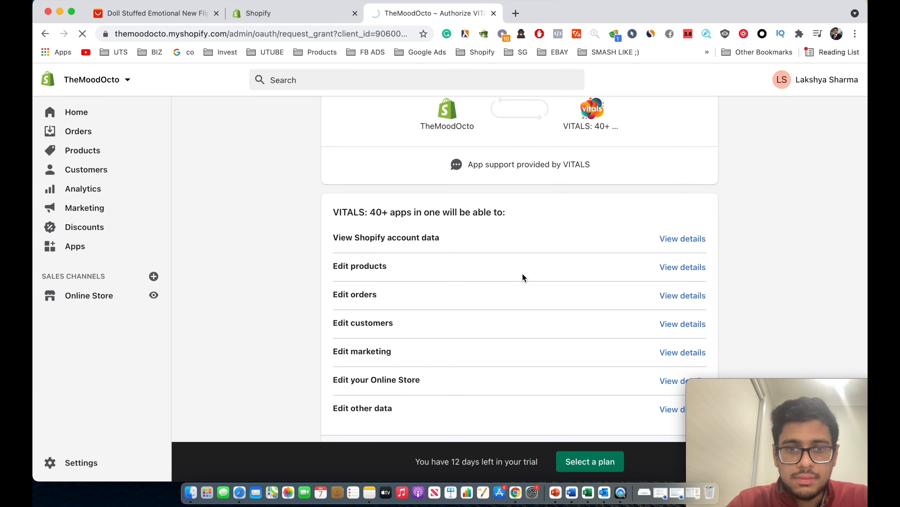
pyautogui.scroll(-3, 523, 278)
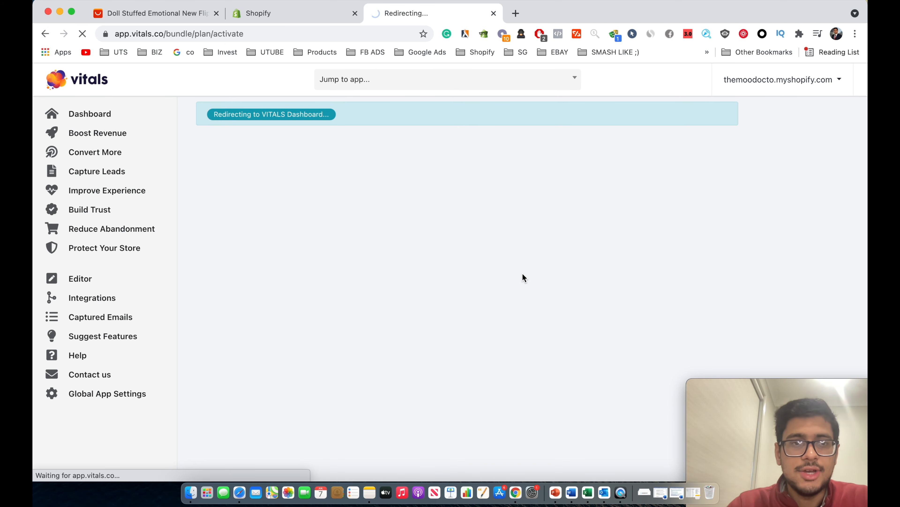
pyautogui.click(177, 152)
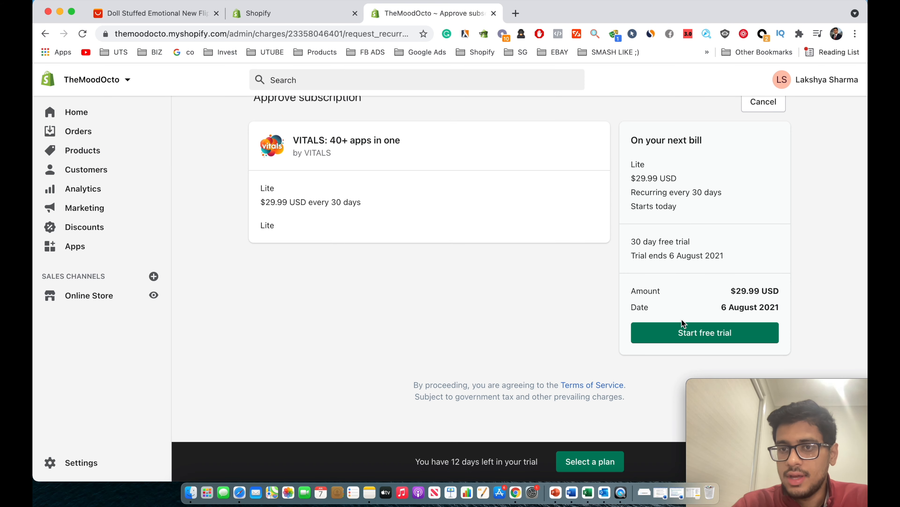
# Start the 30-day free VITALS Lite trial and browse all Vitals apps, including Social Media Buttons.
pyautogui.click(684, 324)
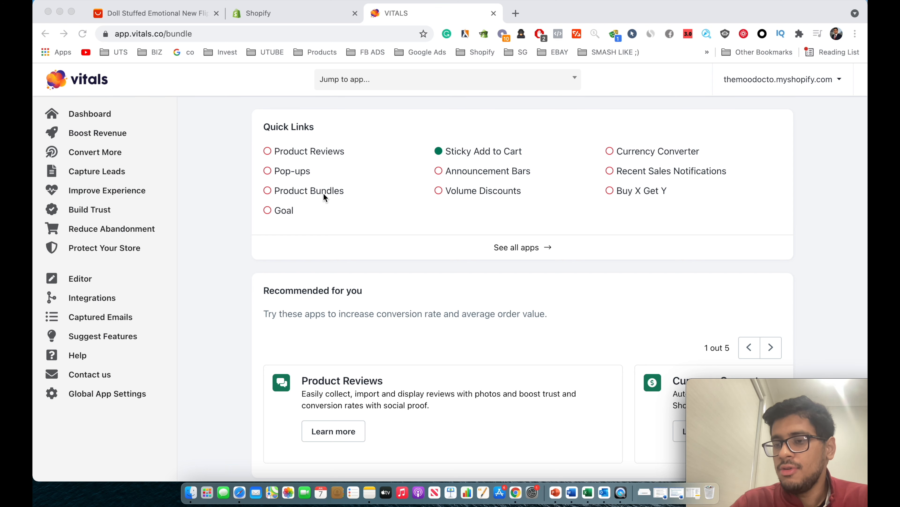
pyautogui.click(505, 247)
pyautogui.click(496, 251)
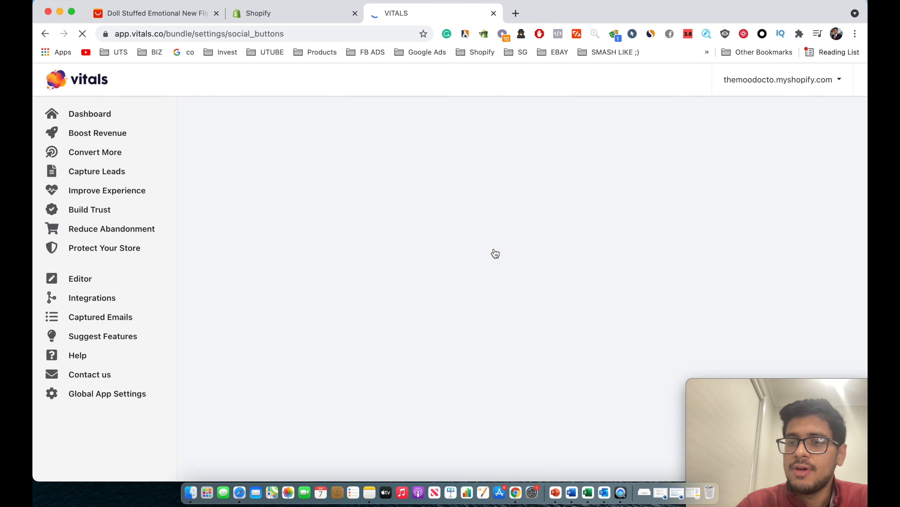
pyautogui.hscroll(-5, 496, 253)
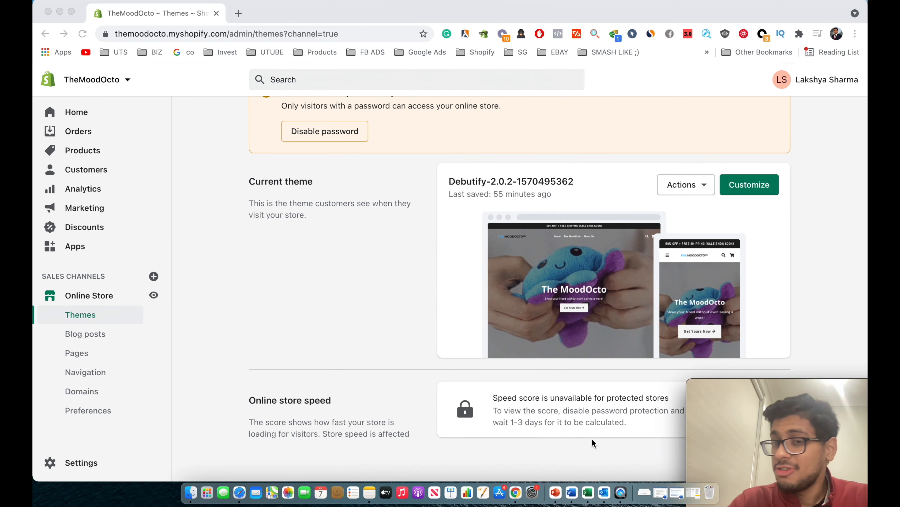
# Uncheck Enable password in Preferences, save, and return to Themes with Debutify-2.0.2 live.
pyautogui.scroll(2, 592, 438)
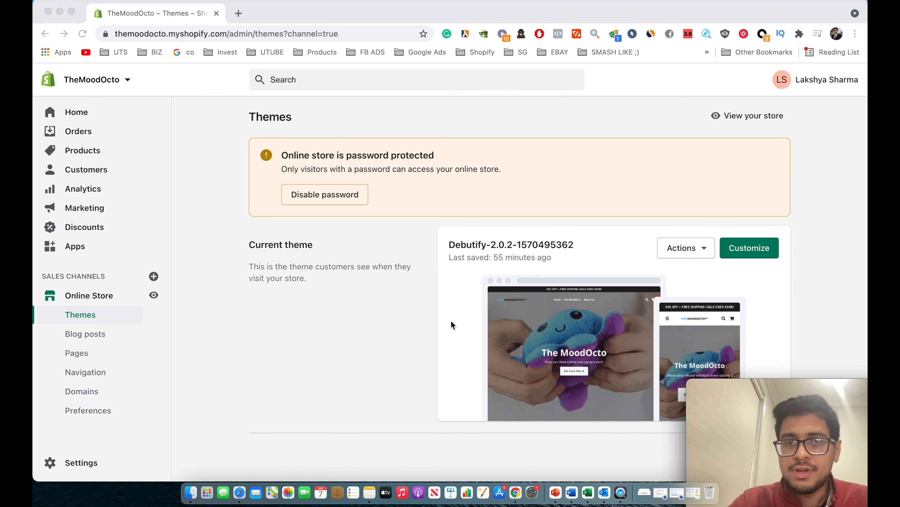
pyautogui.click(369, 154)
pyautogui.click(325, 196)
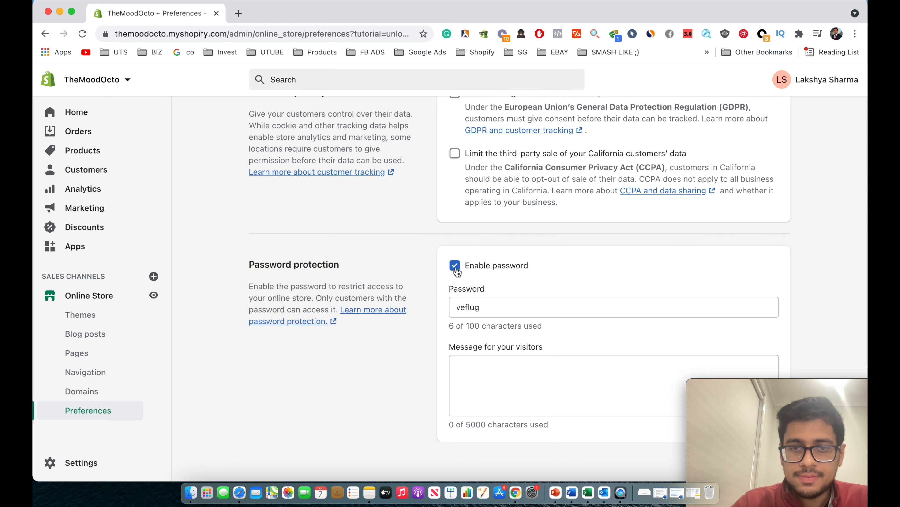
pyautogui.click(455, 265)
pyautogui.click(777, 80)
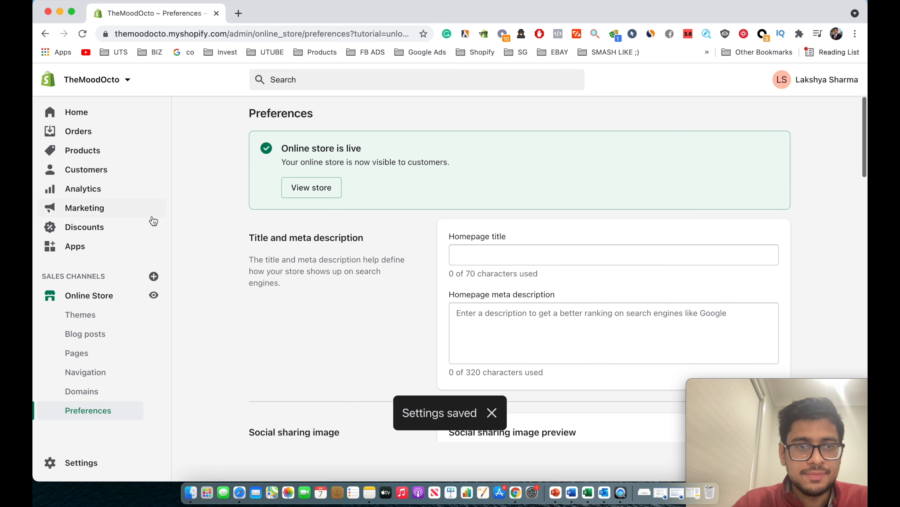
pyautogui.click(121, 297)
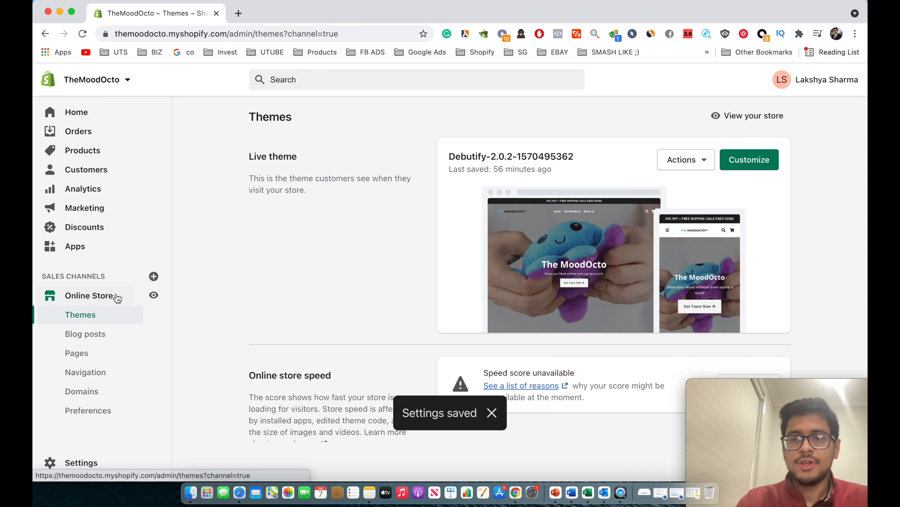